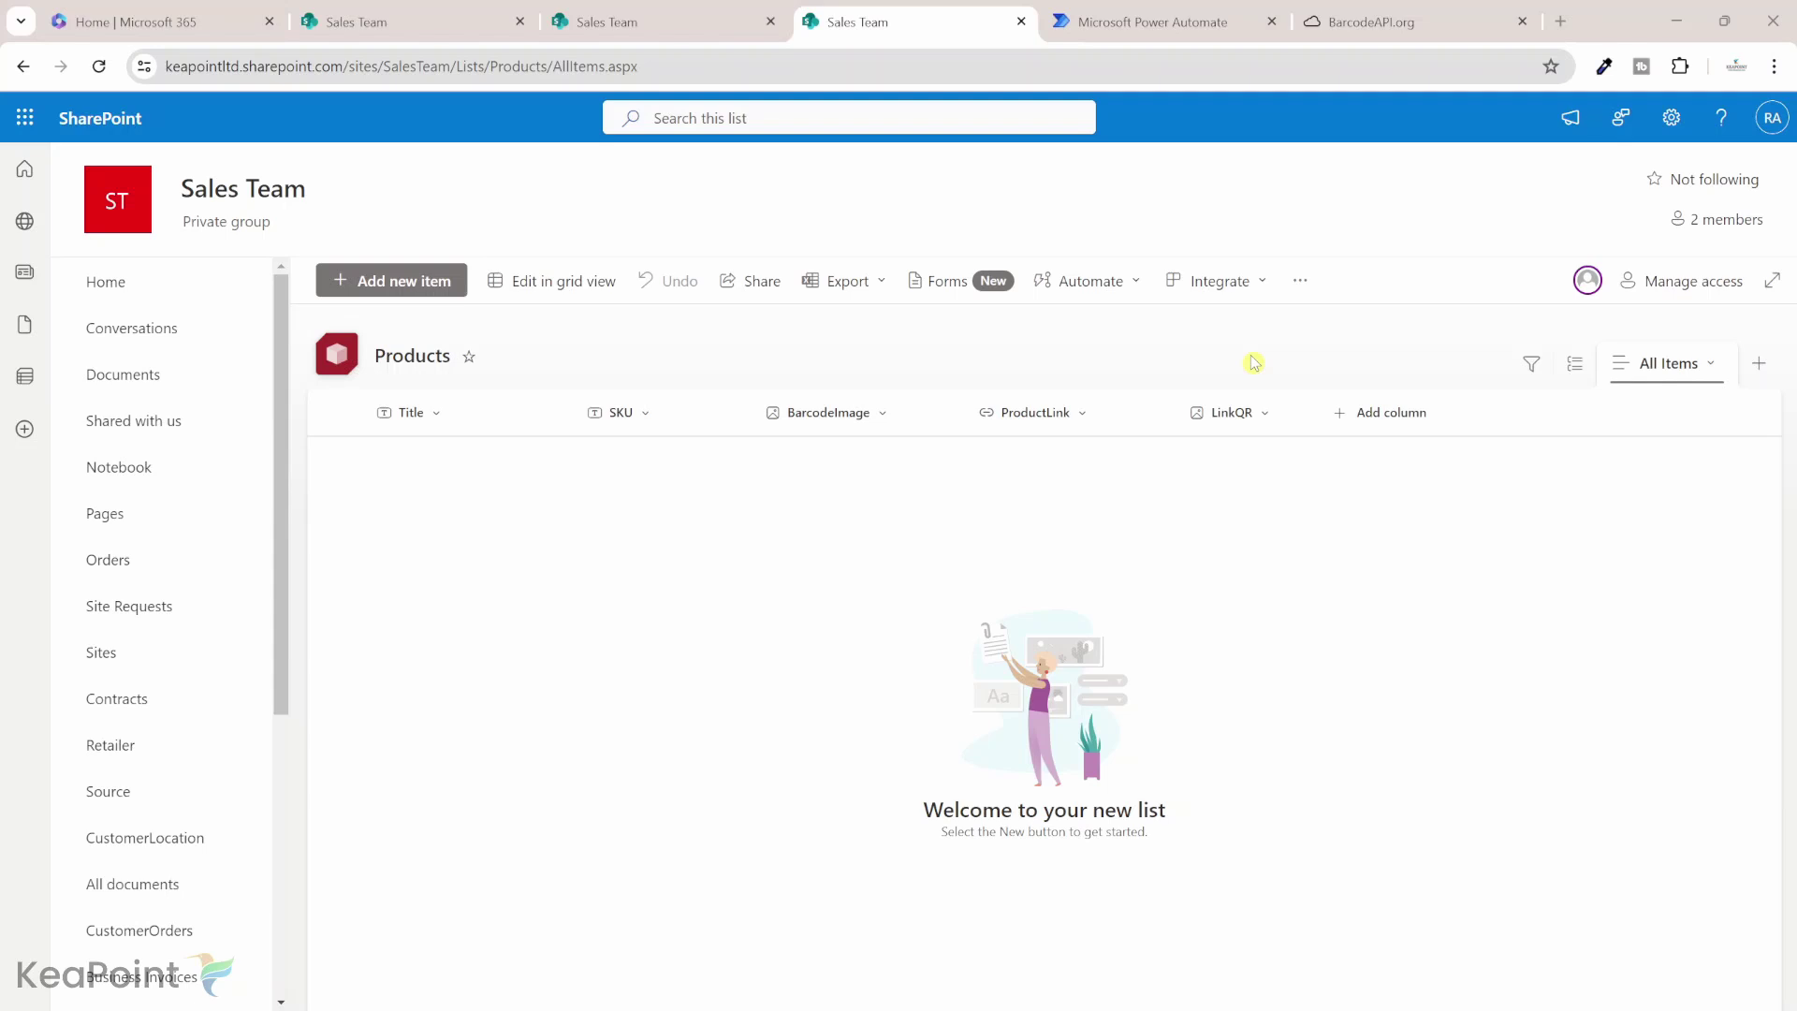
Step: Open the site collection features page in the Sales Team site's settings
{"action": "left_click", "coordinate": [1672, 131]}
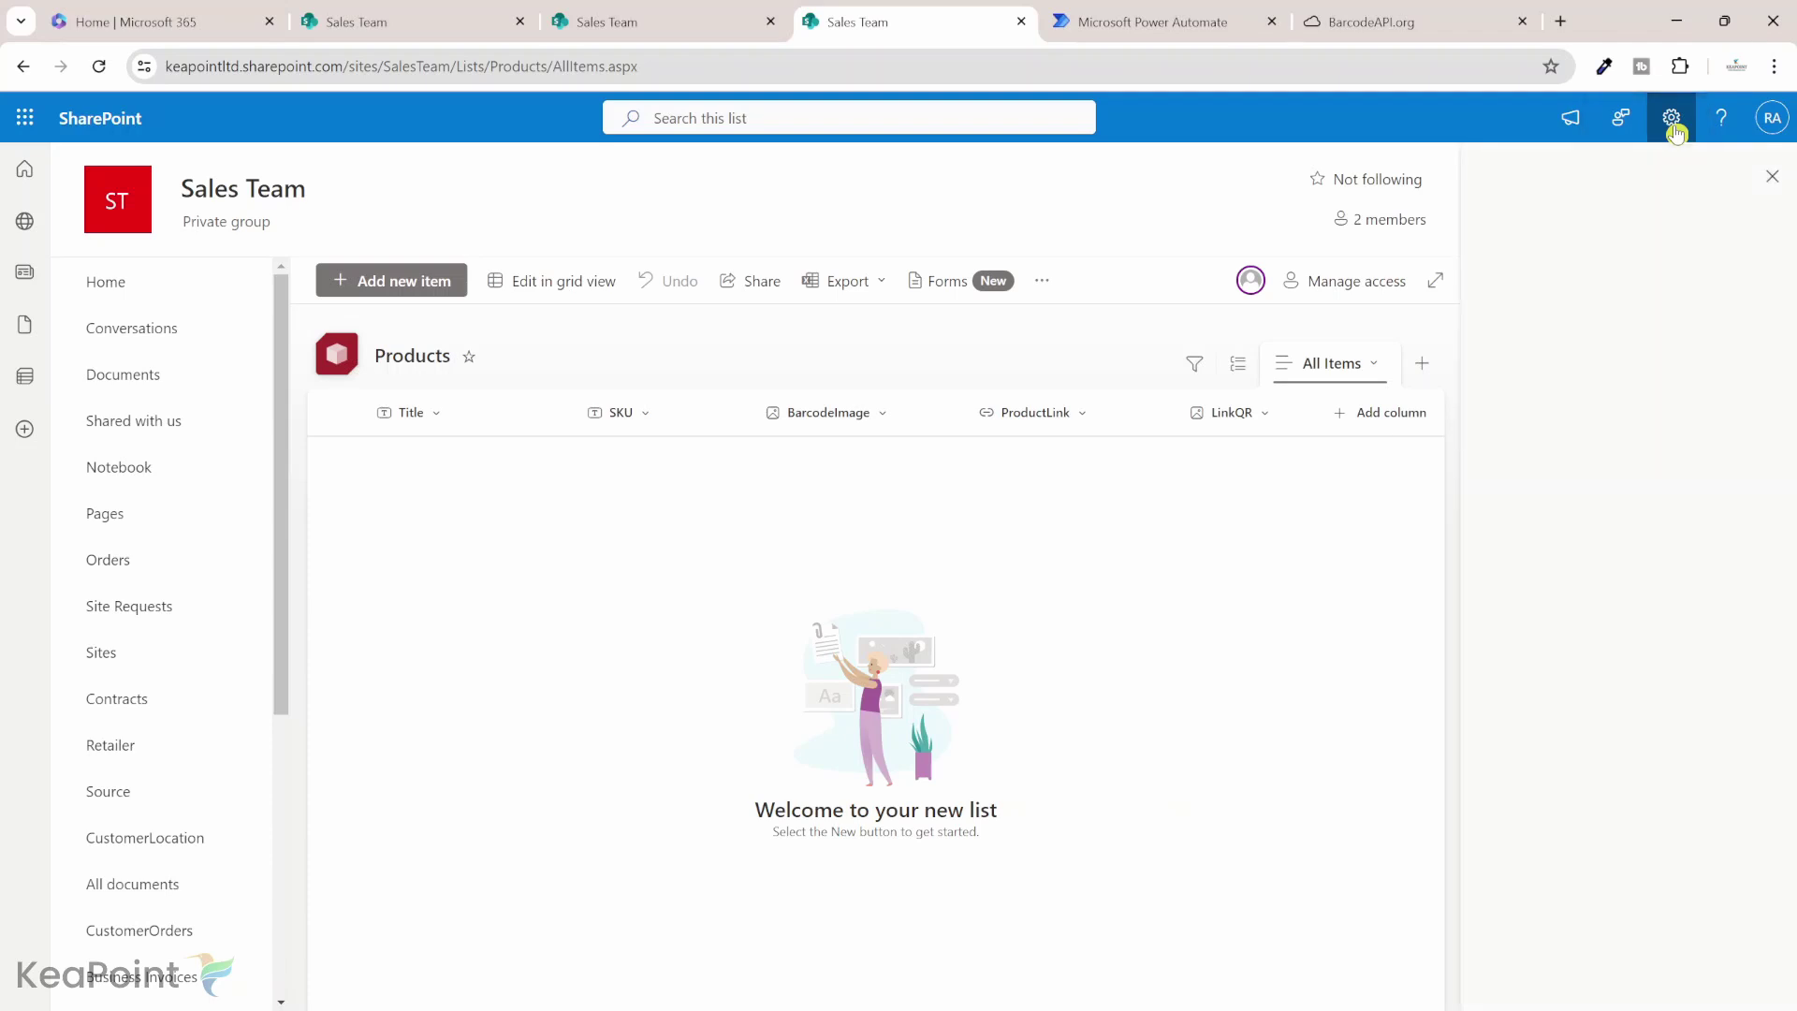
{"action": "left_click", "coordinate": [1519, 290]}
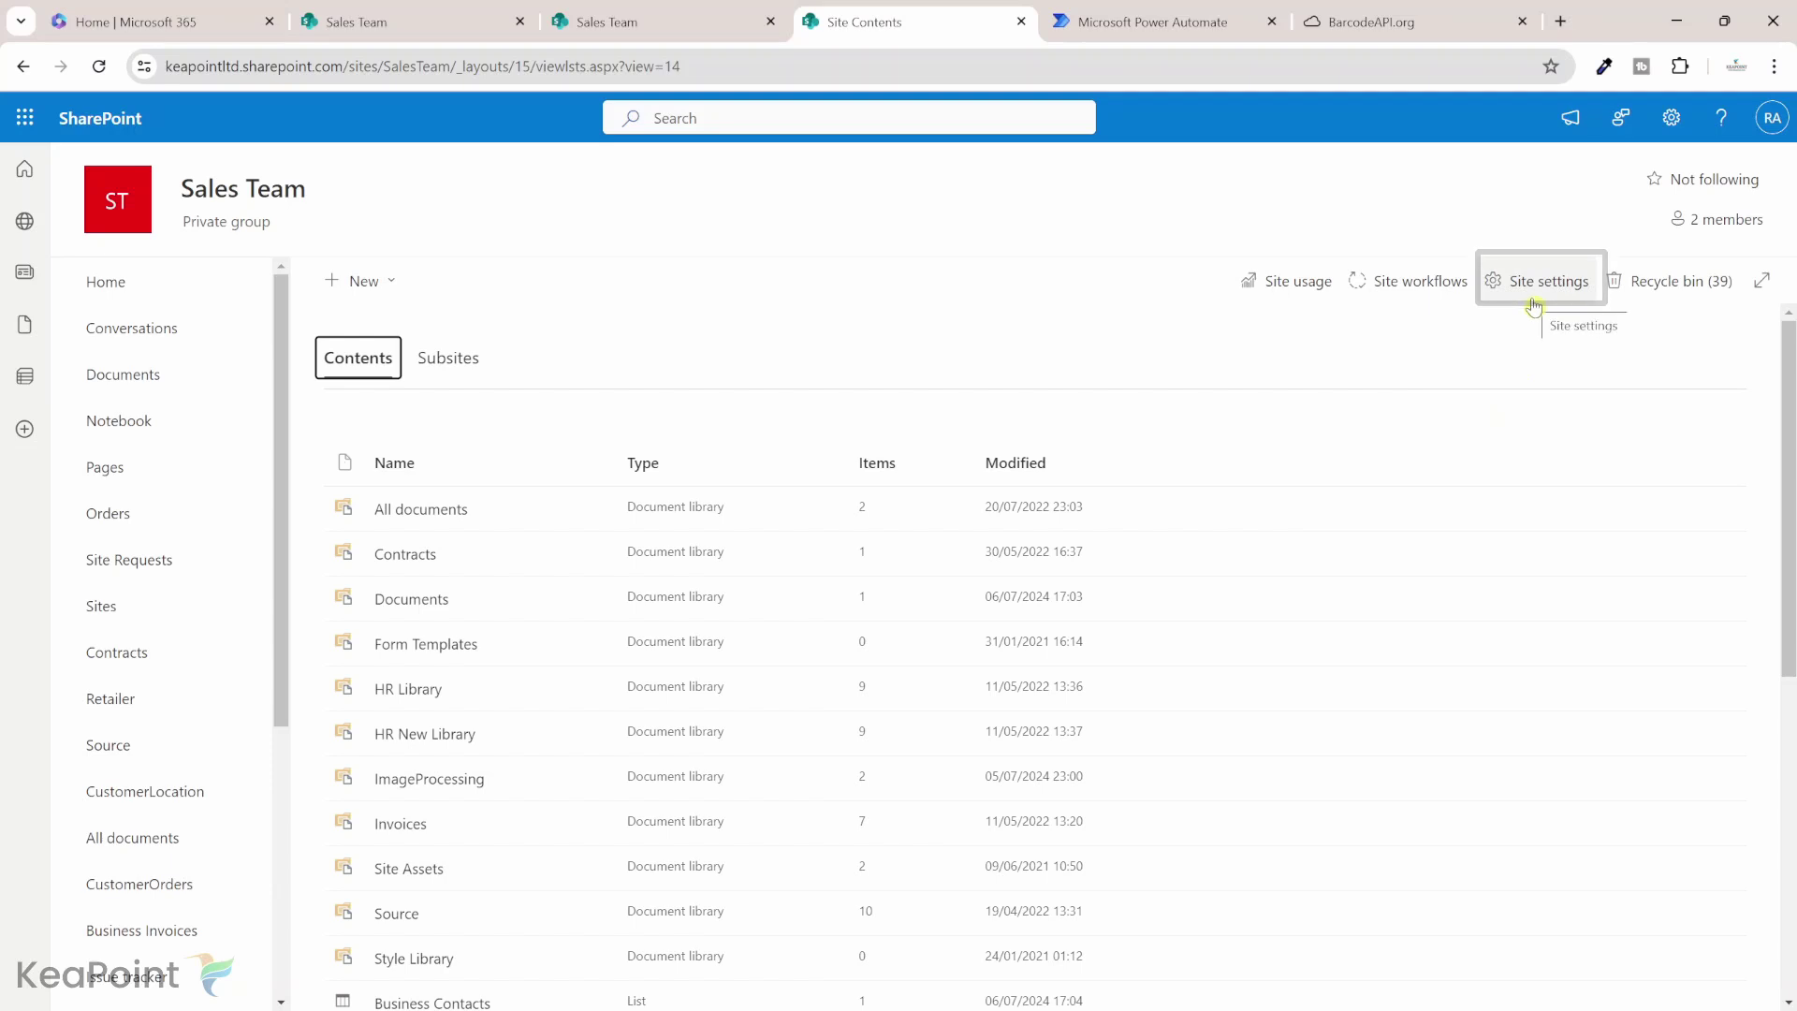
{"action": "left_click", "coordinate": [1533, 299]}
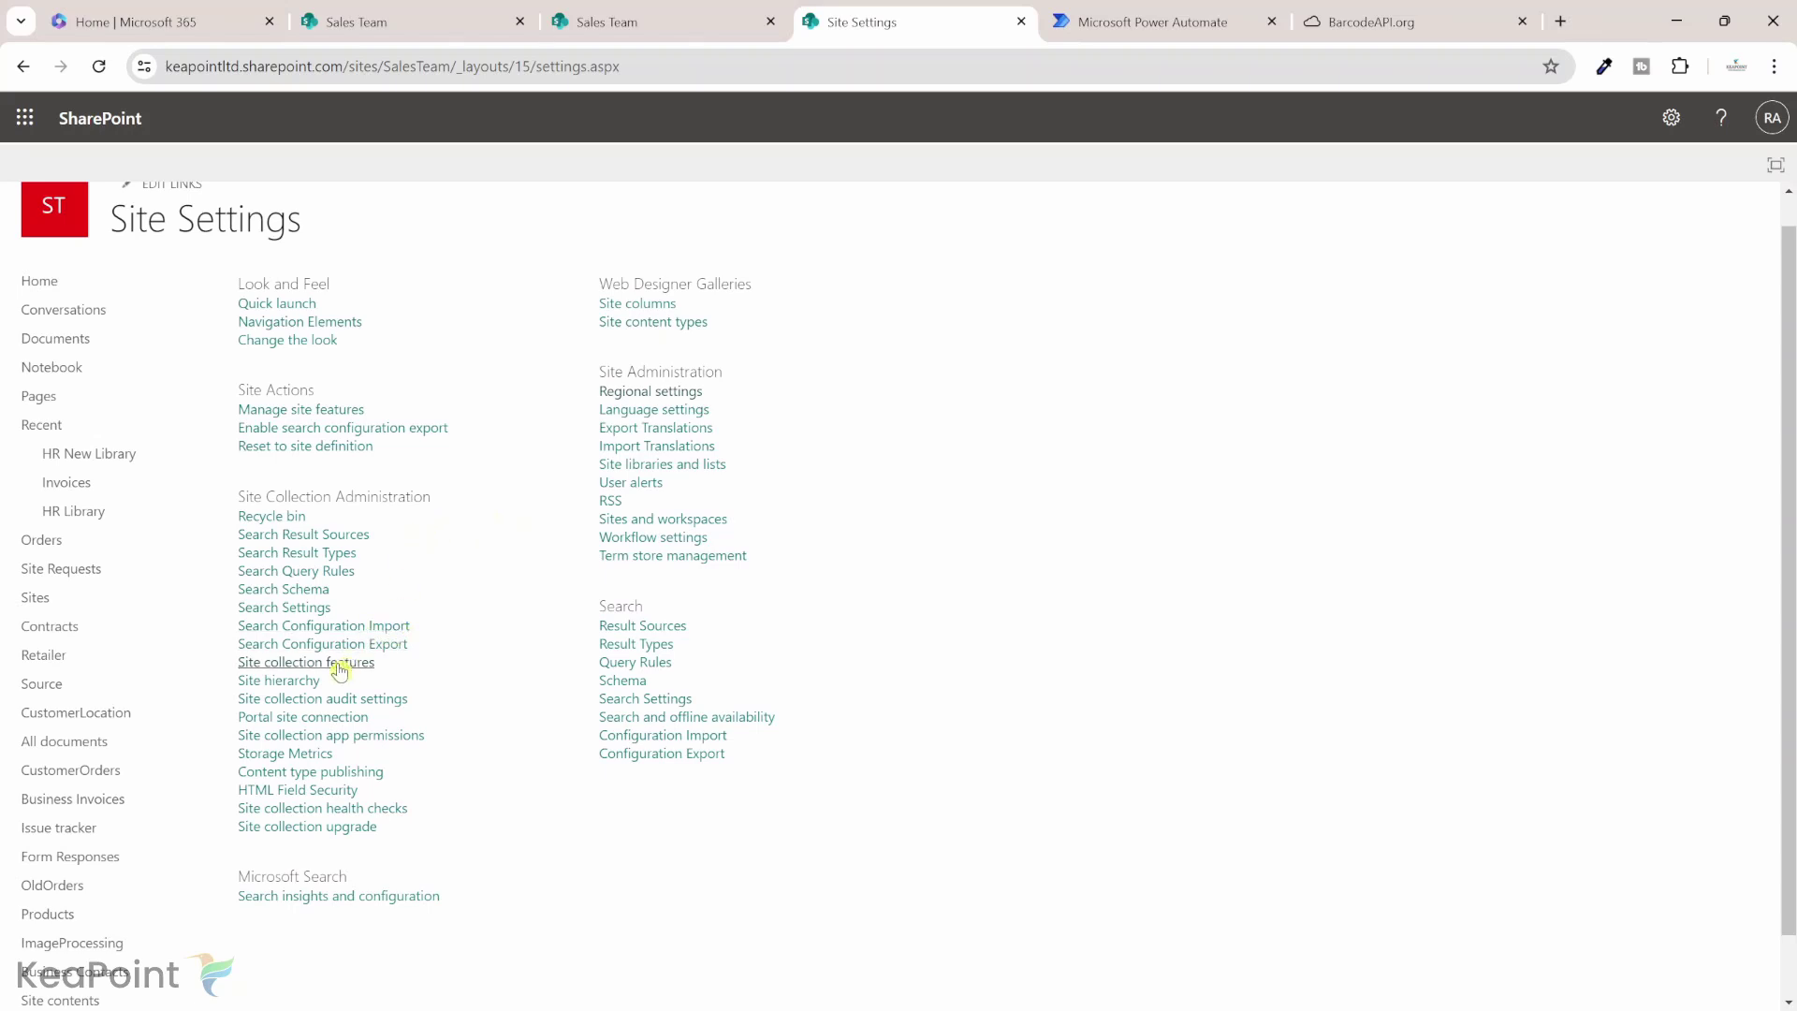
{"action": "left_click", "coordinate": [270, 667]}
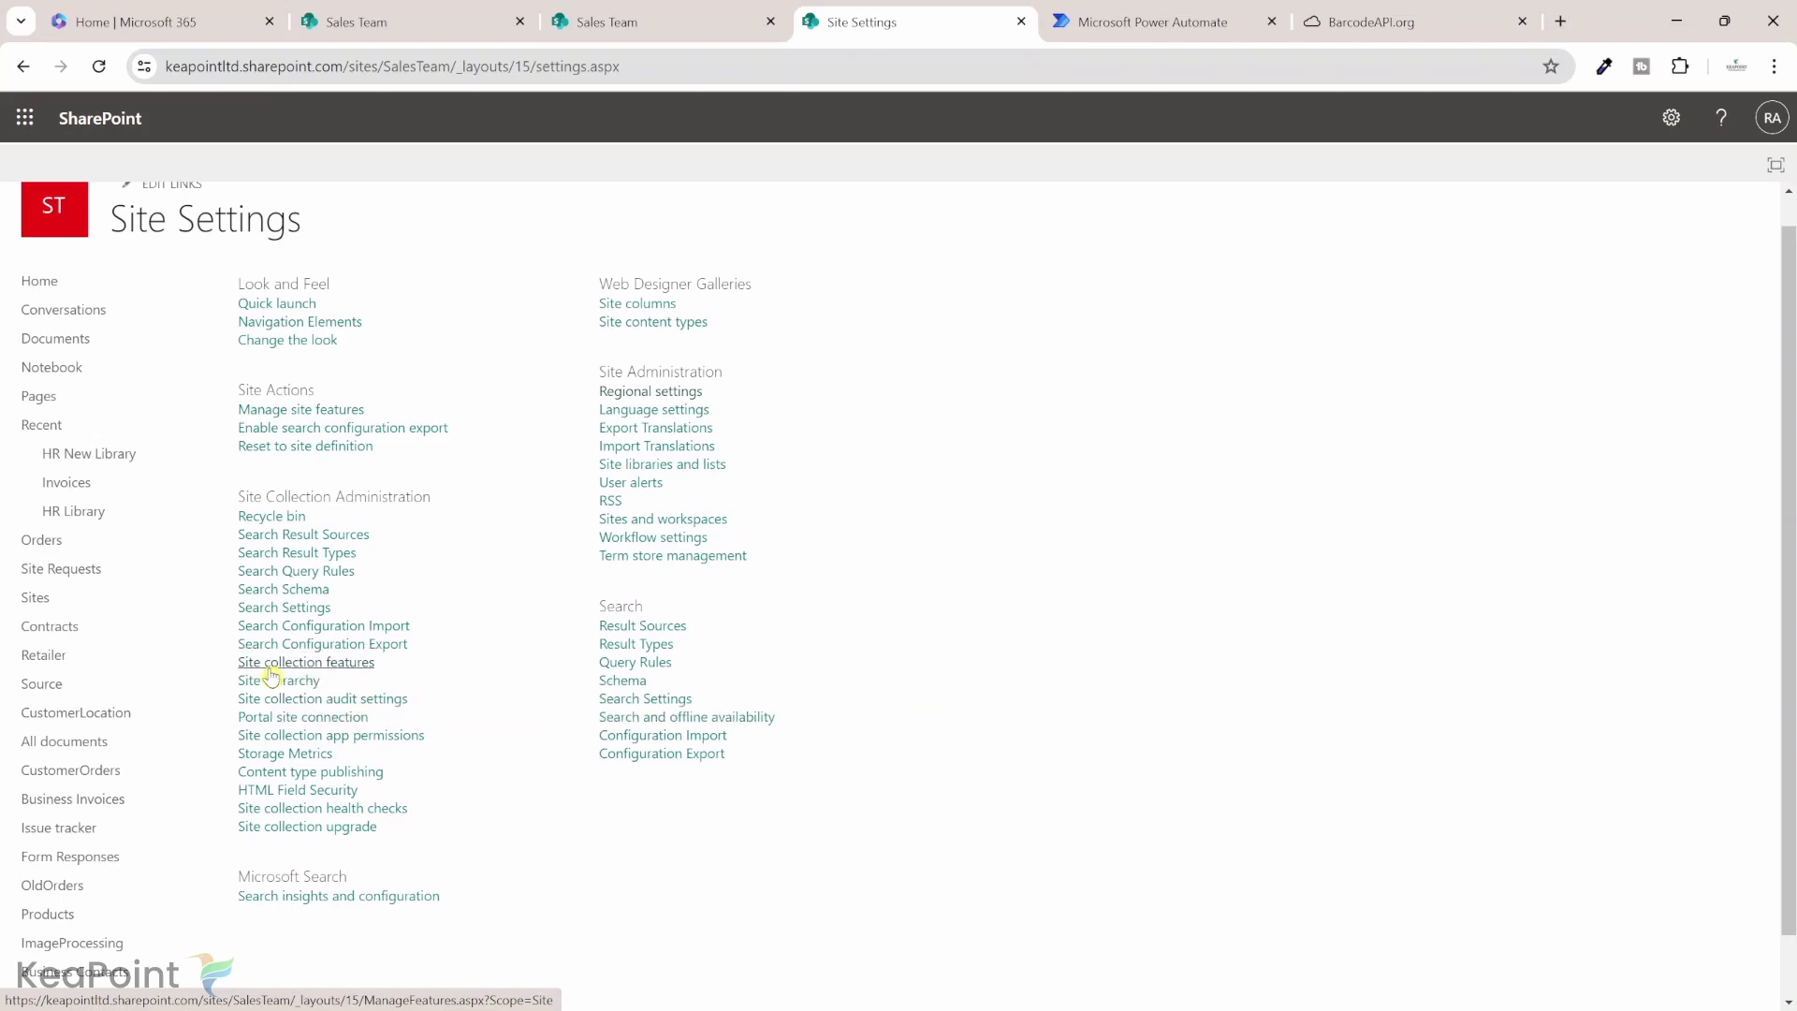
Step: Activate the In Place Records Management feature for the site collection
{"action": "scroll", "coordinate": [654, 686], "scroll_direction": "down", "scroll_amount": 1}
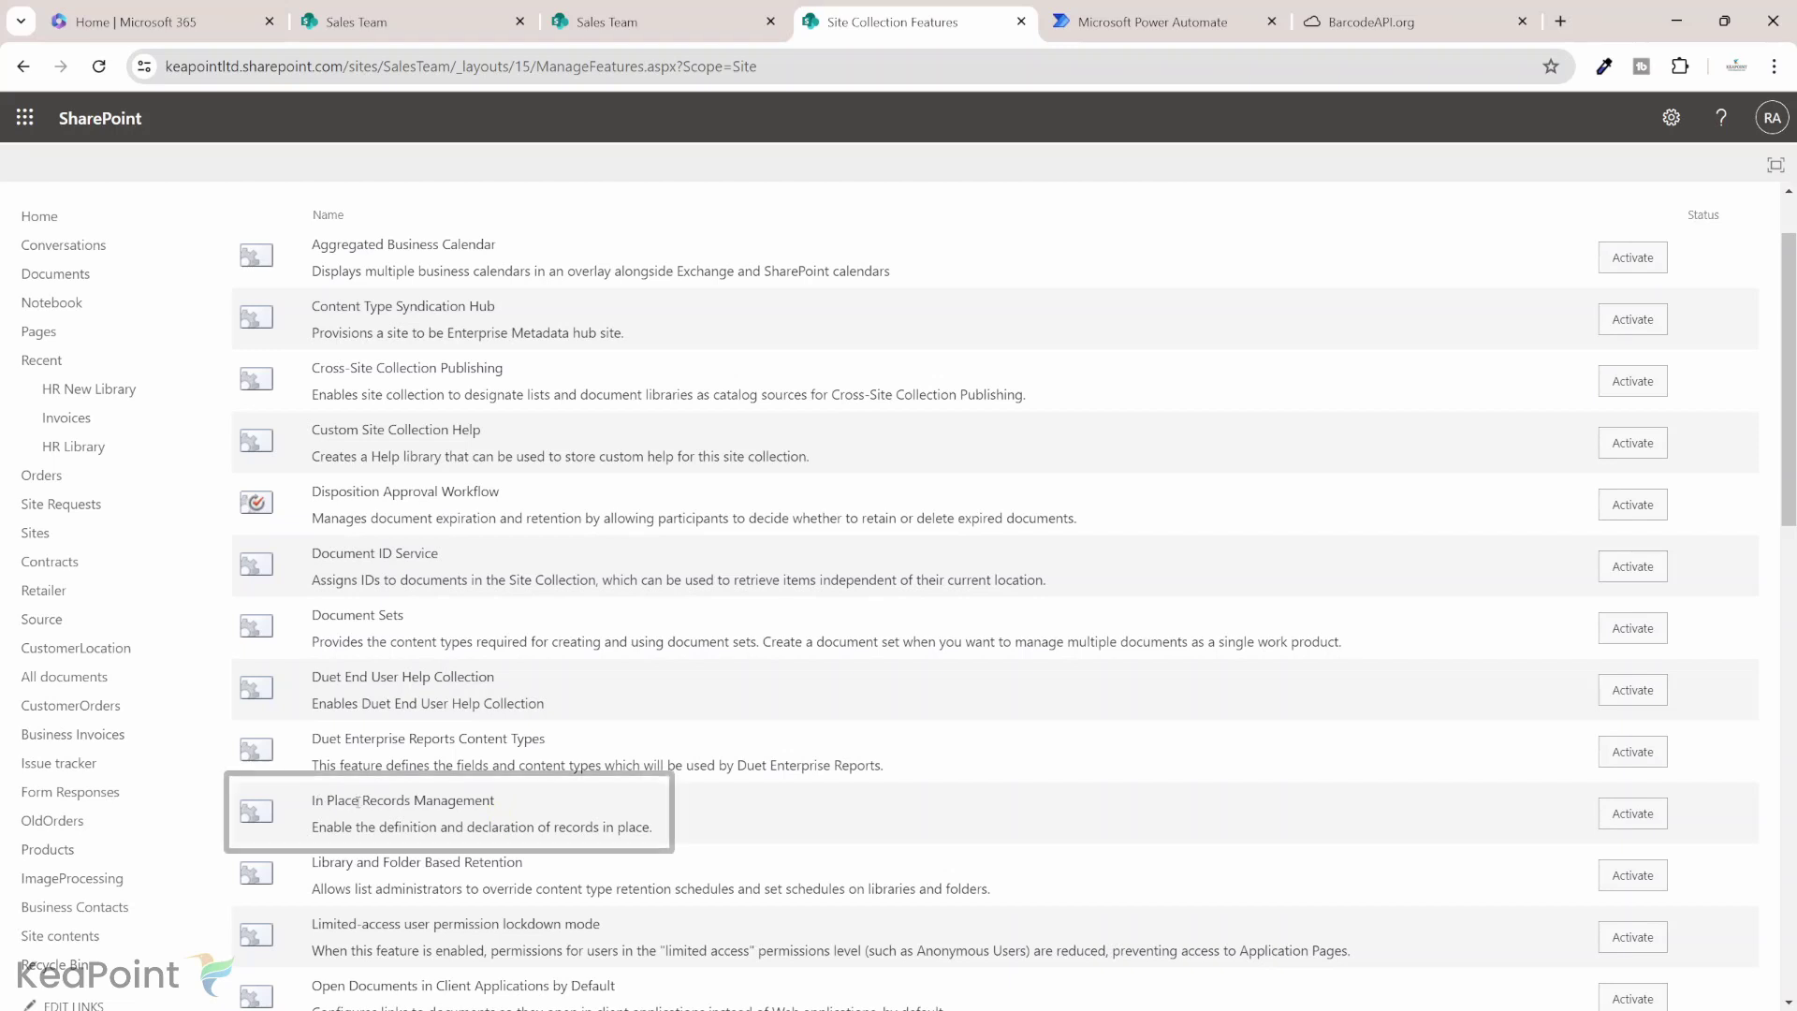
{"action": "triple_click", "coordinate": [322, 802]}
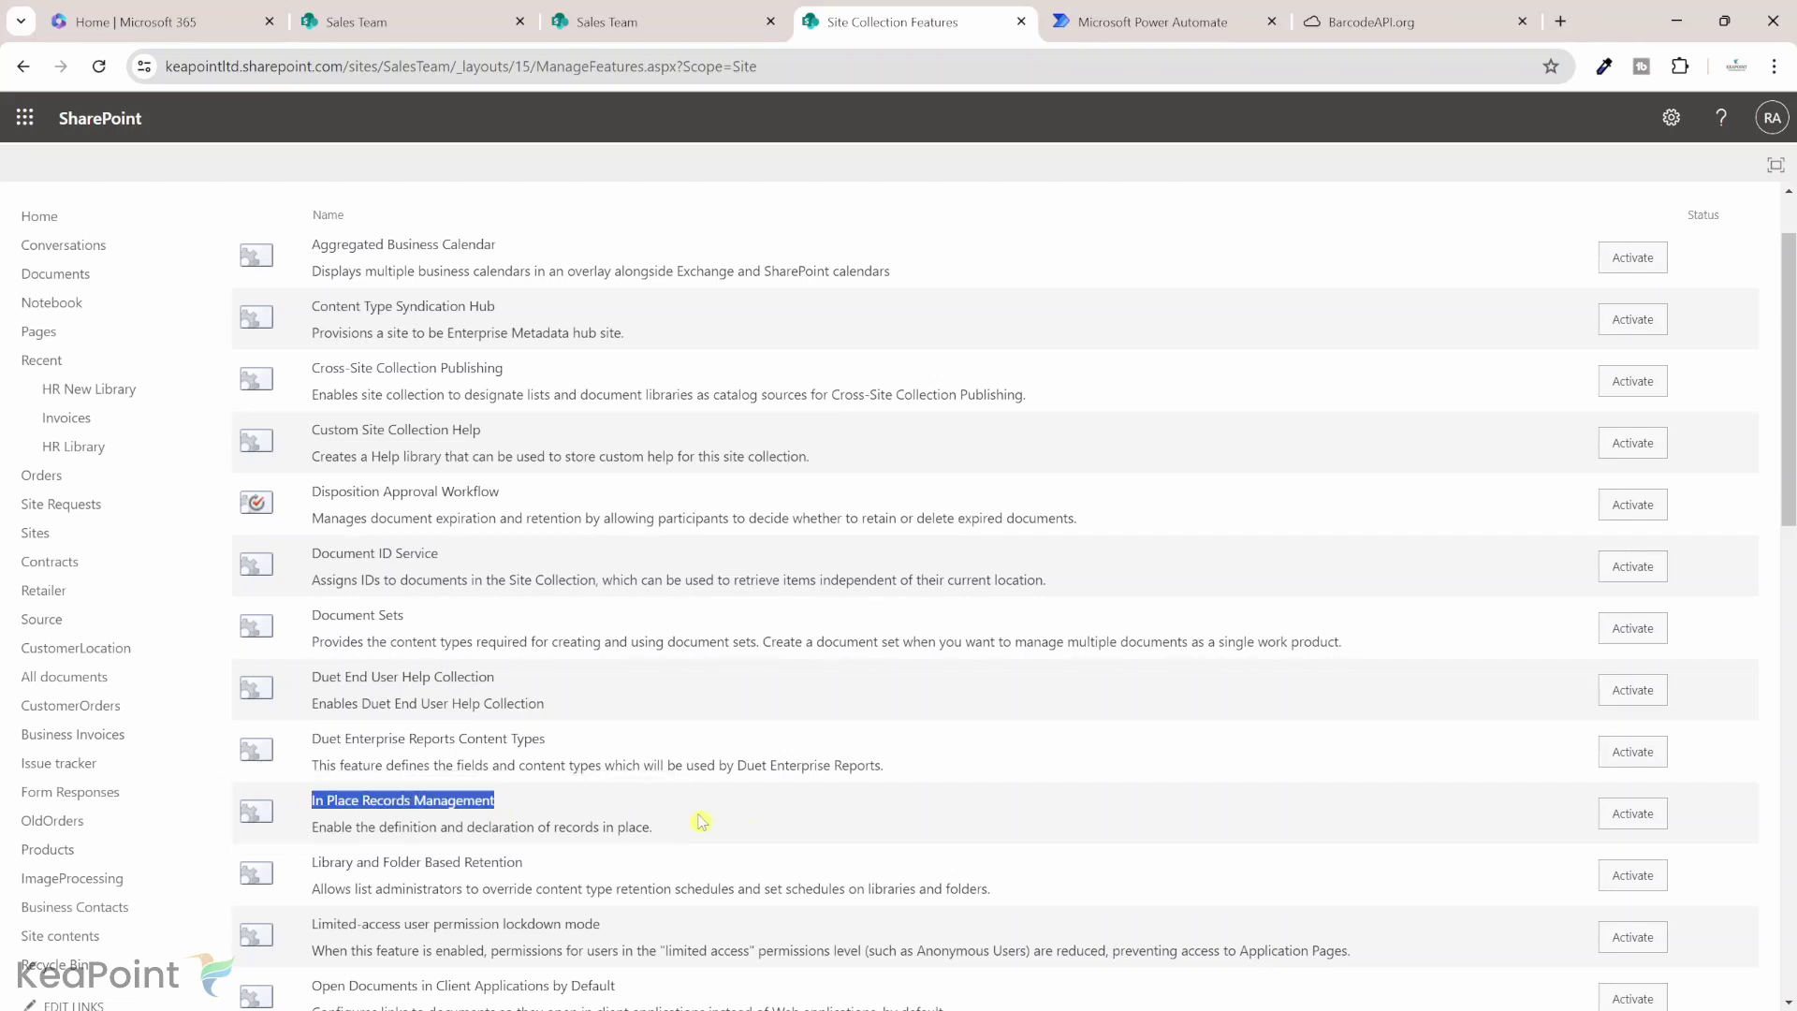
{"action": "left_click", "coordinate": [1629, 814]}
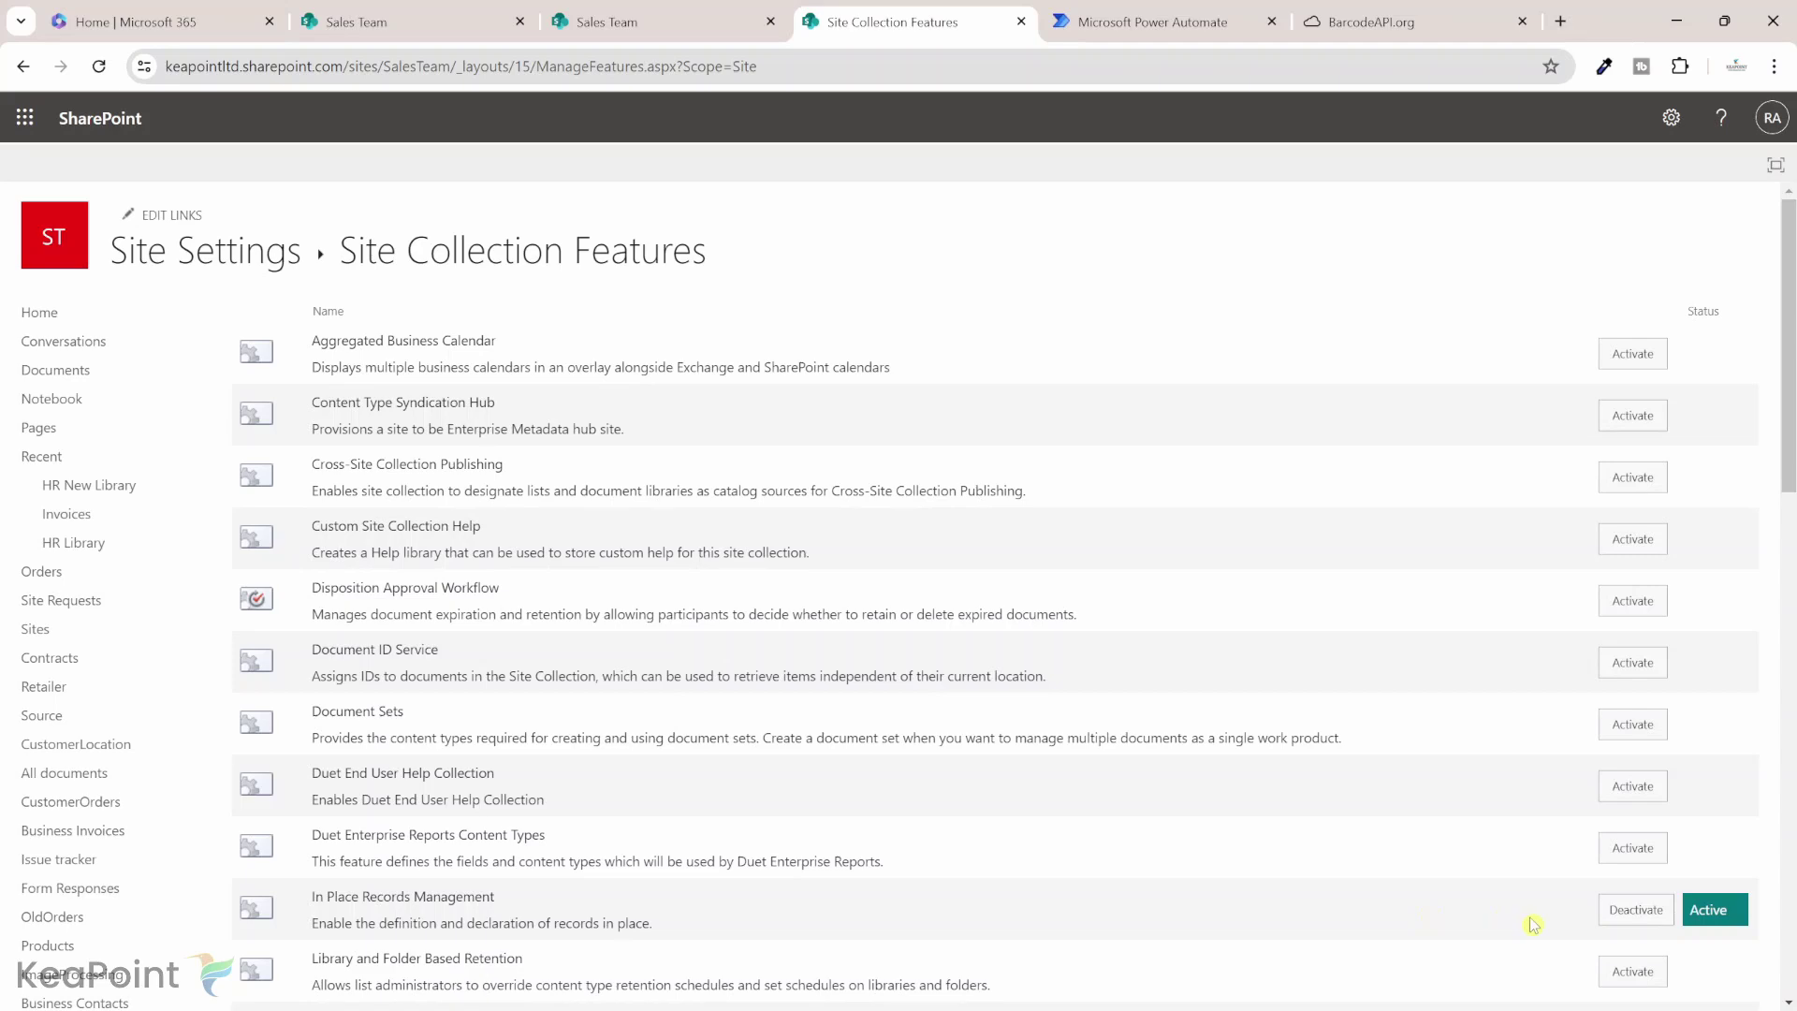
Step: Return to the Products list and open the information management policy of its Item content type for editing
{"action": "scroll", "coordinate": [74, 672], "scroll_direction": "down", "scroll_amount": 3}
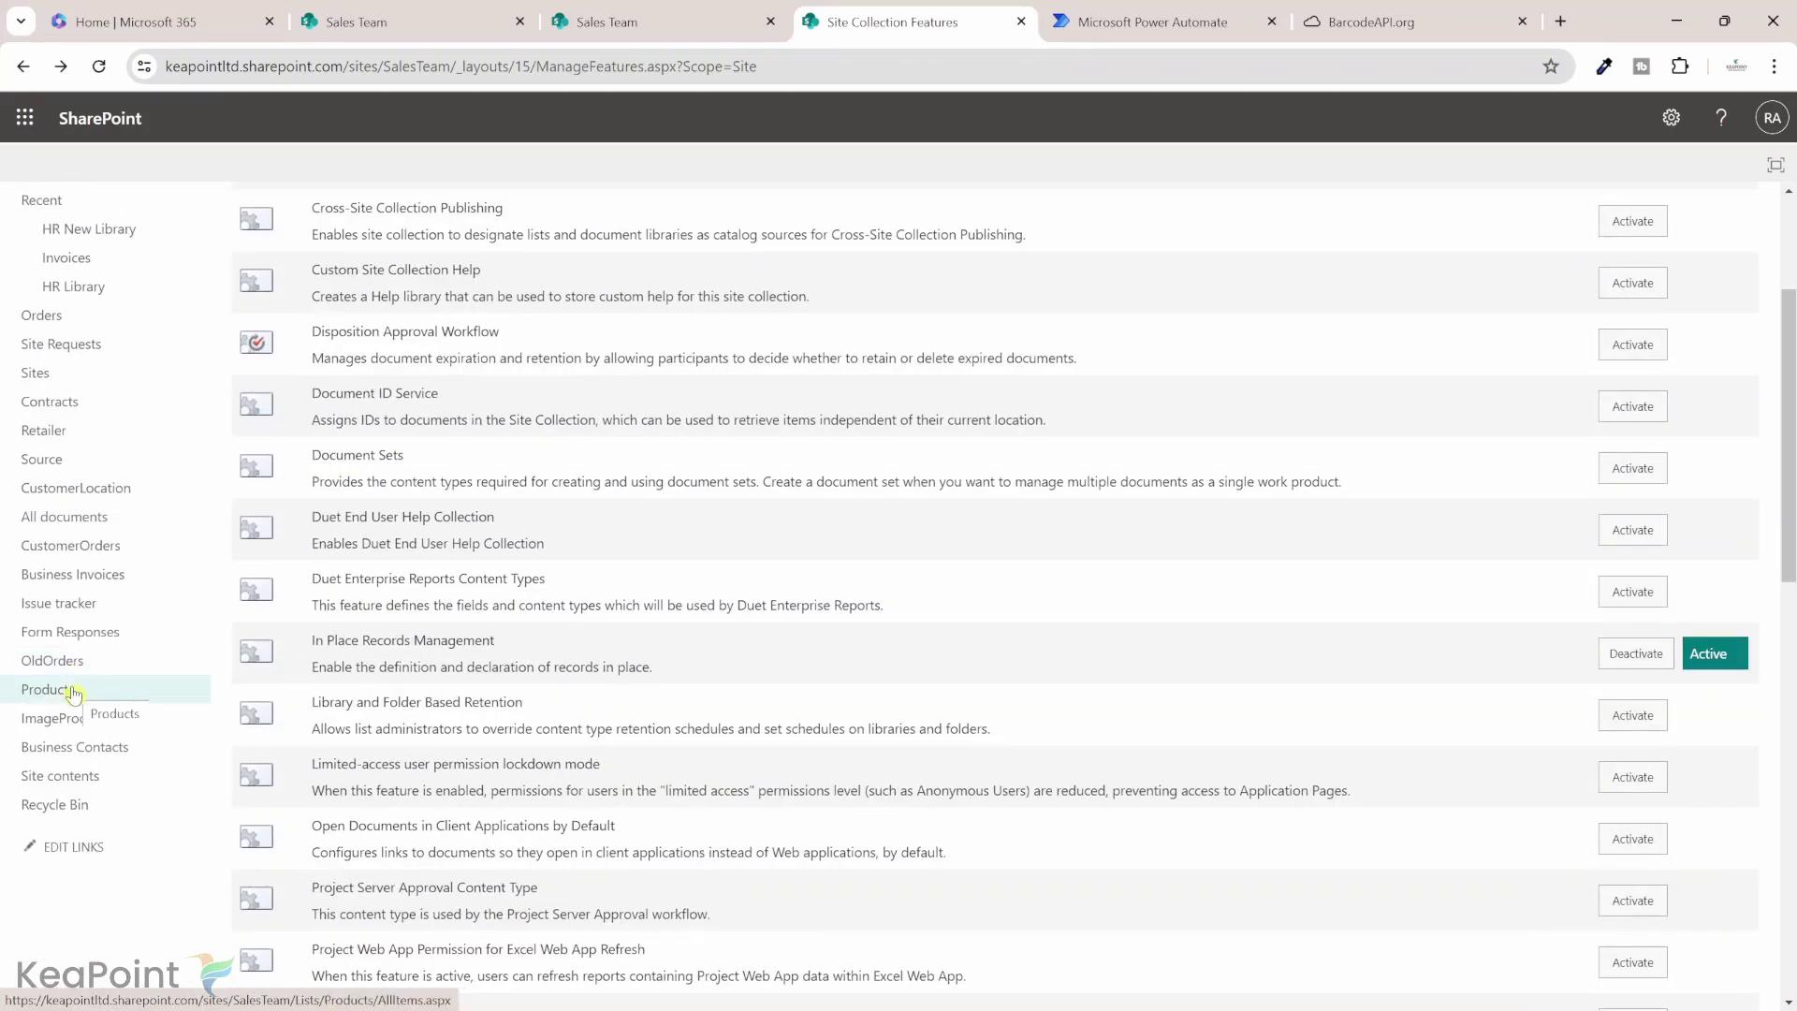
{"action": "left_click", "coordinate": [75, 691]}
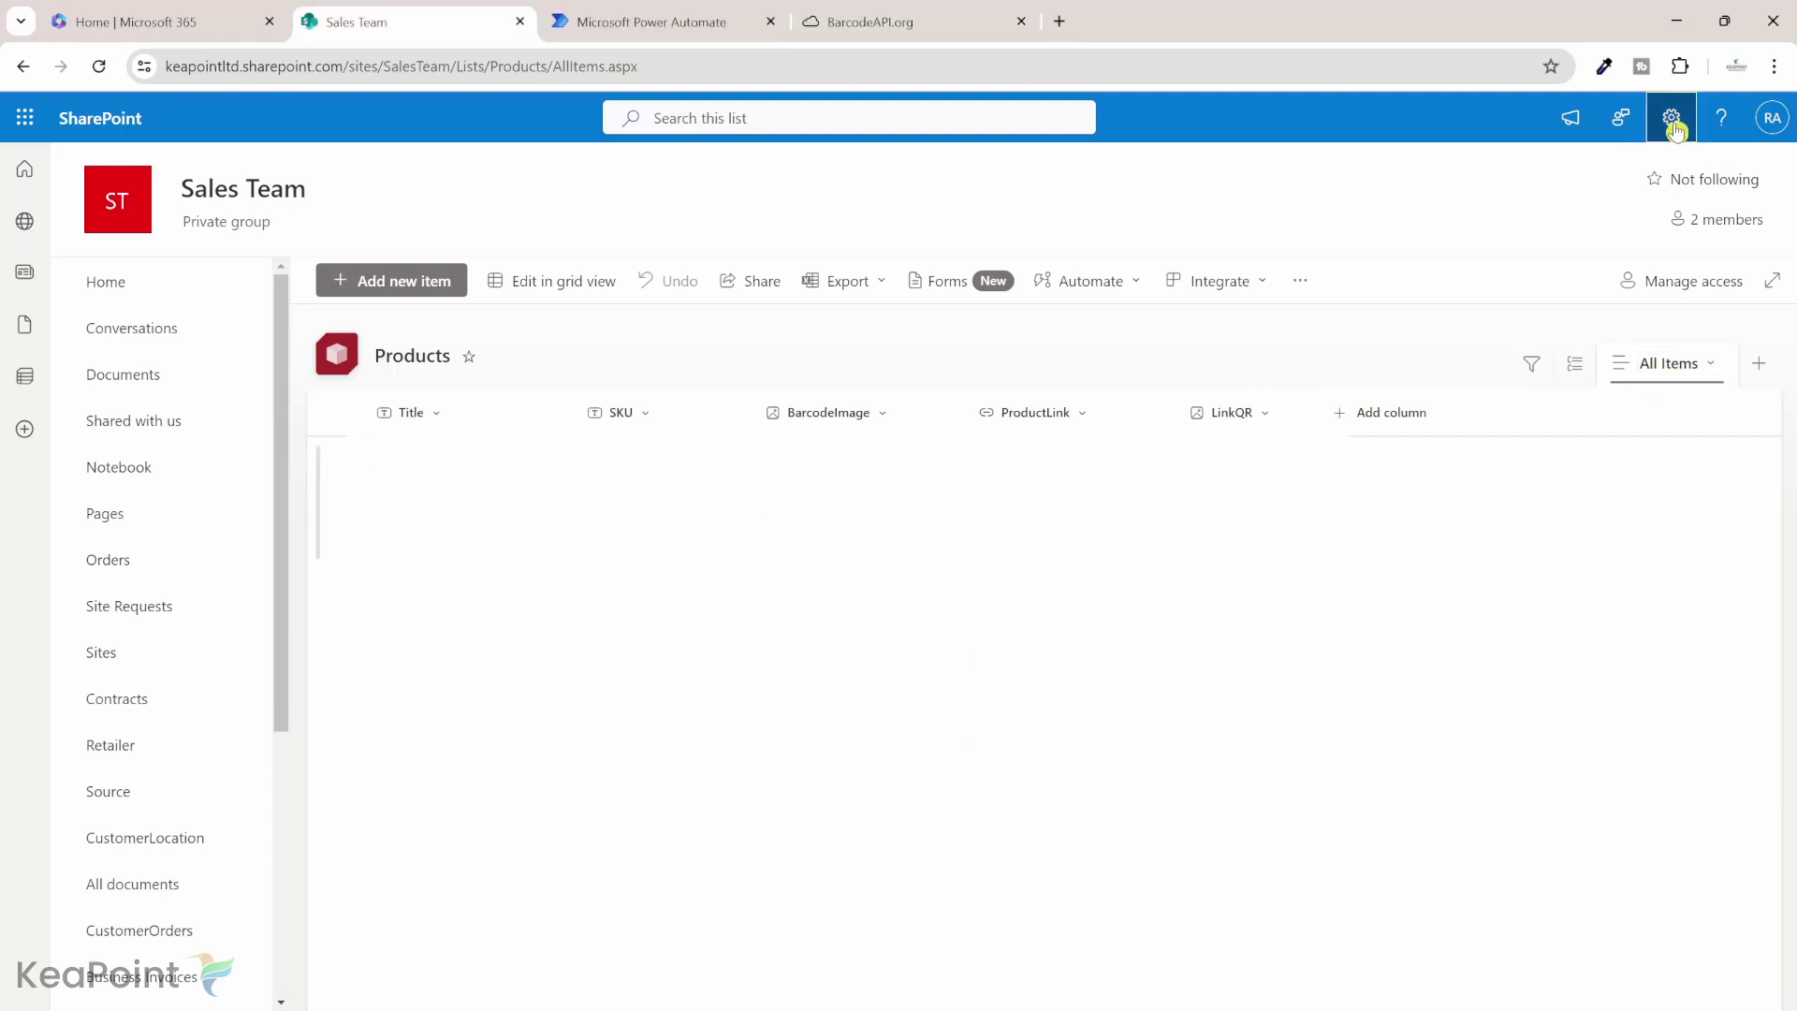
{"action": "left_click", "coordinate": [1672, 120]}
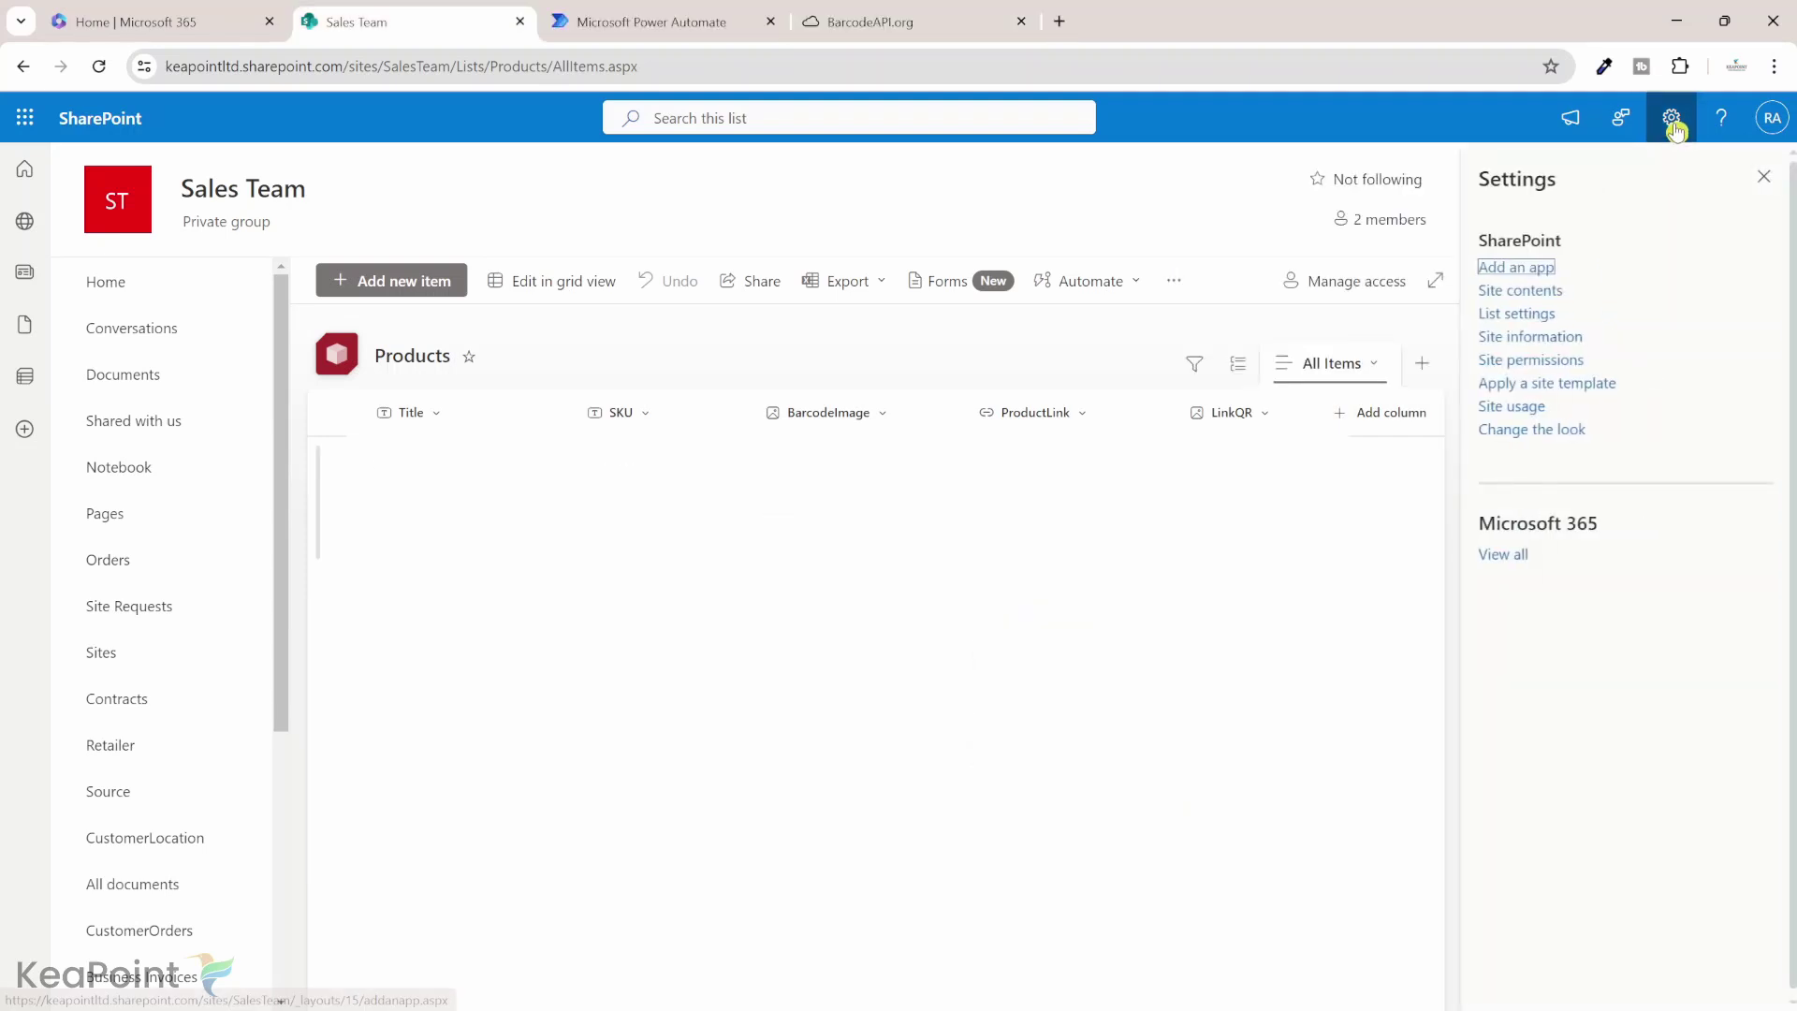
{"action": "left_click", "coordinate": [1545, 318]}
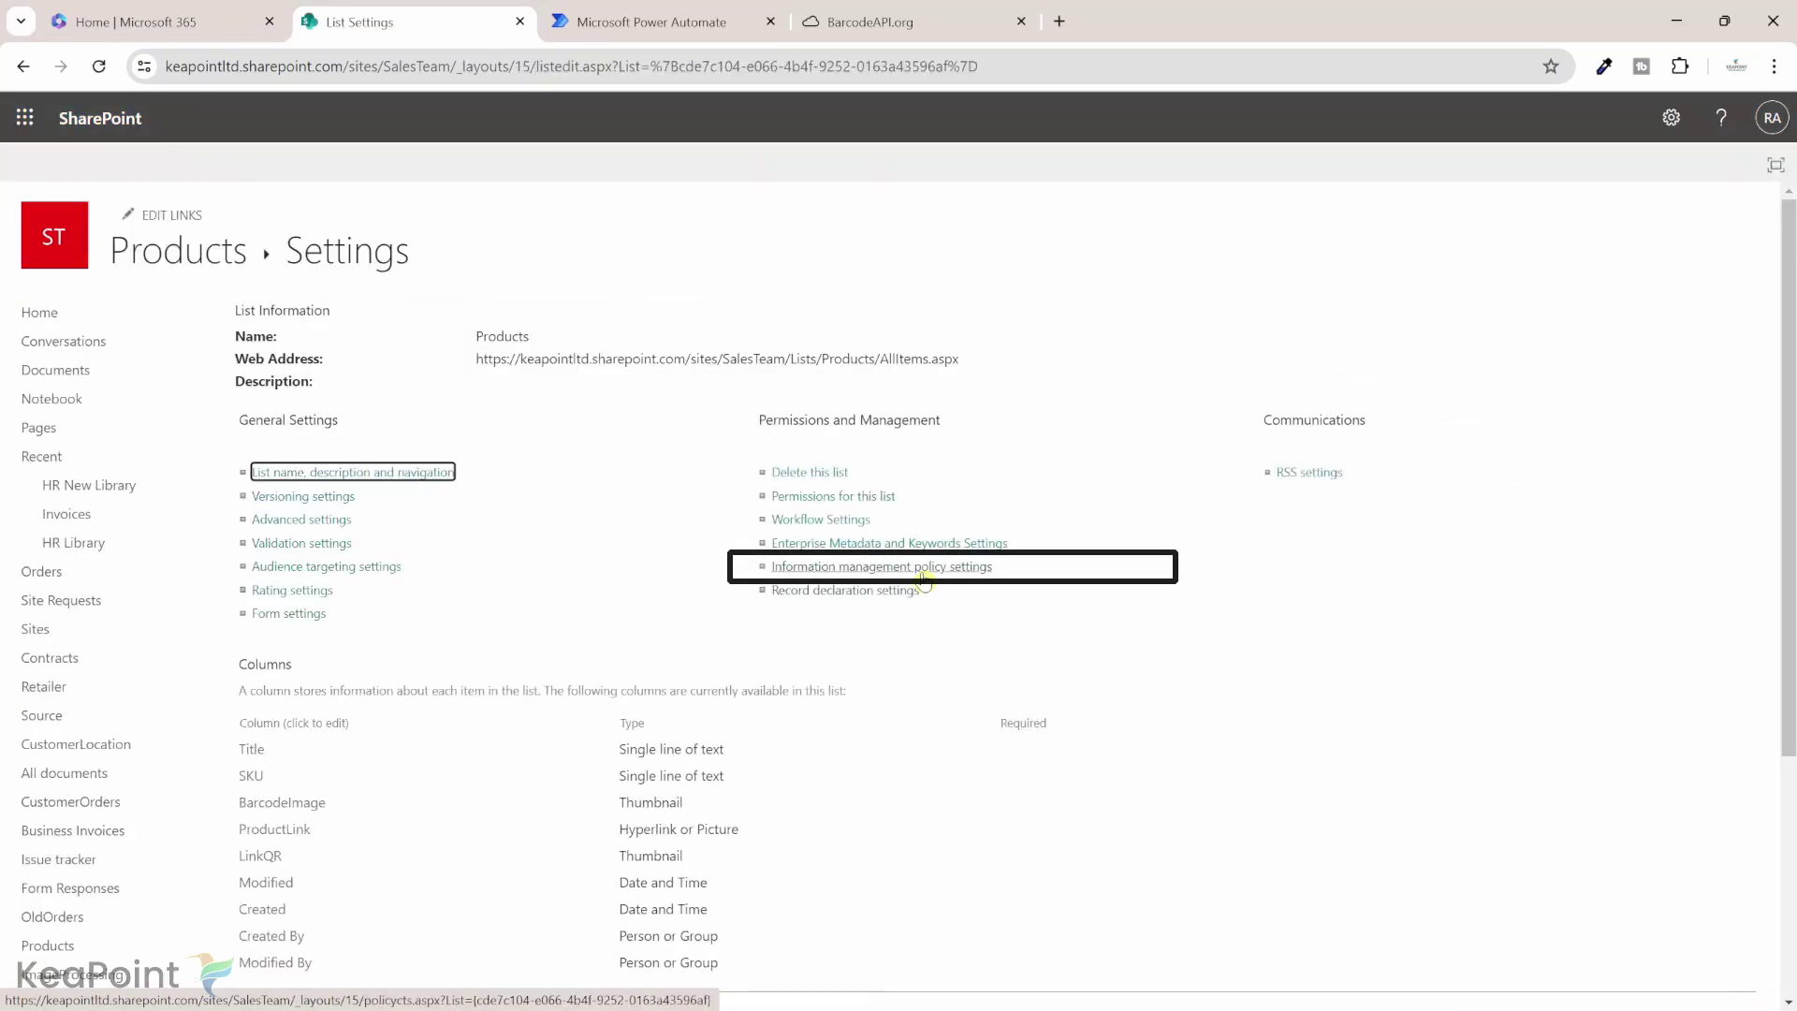
{"action": "left_click", "coordinate": [923, 575]}
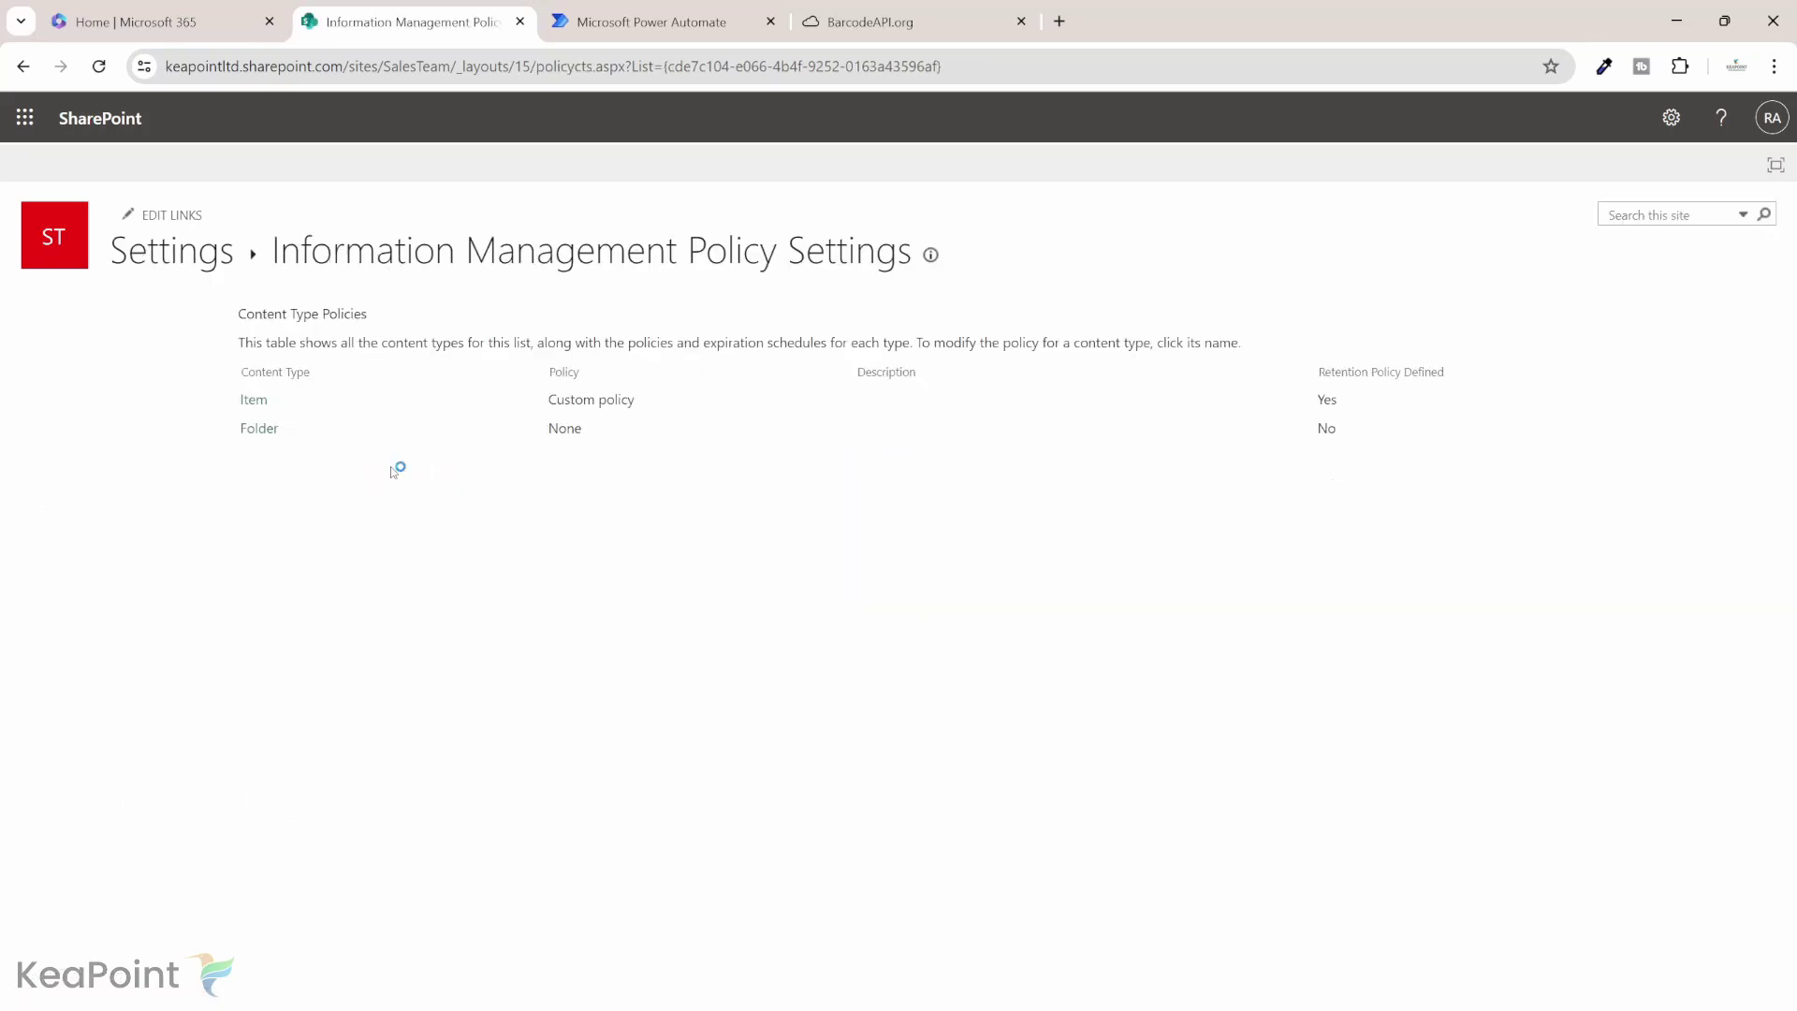
{"action": "left_click", "coordinate": [254, 400]}
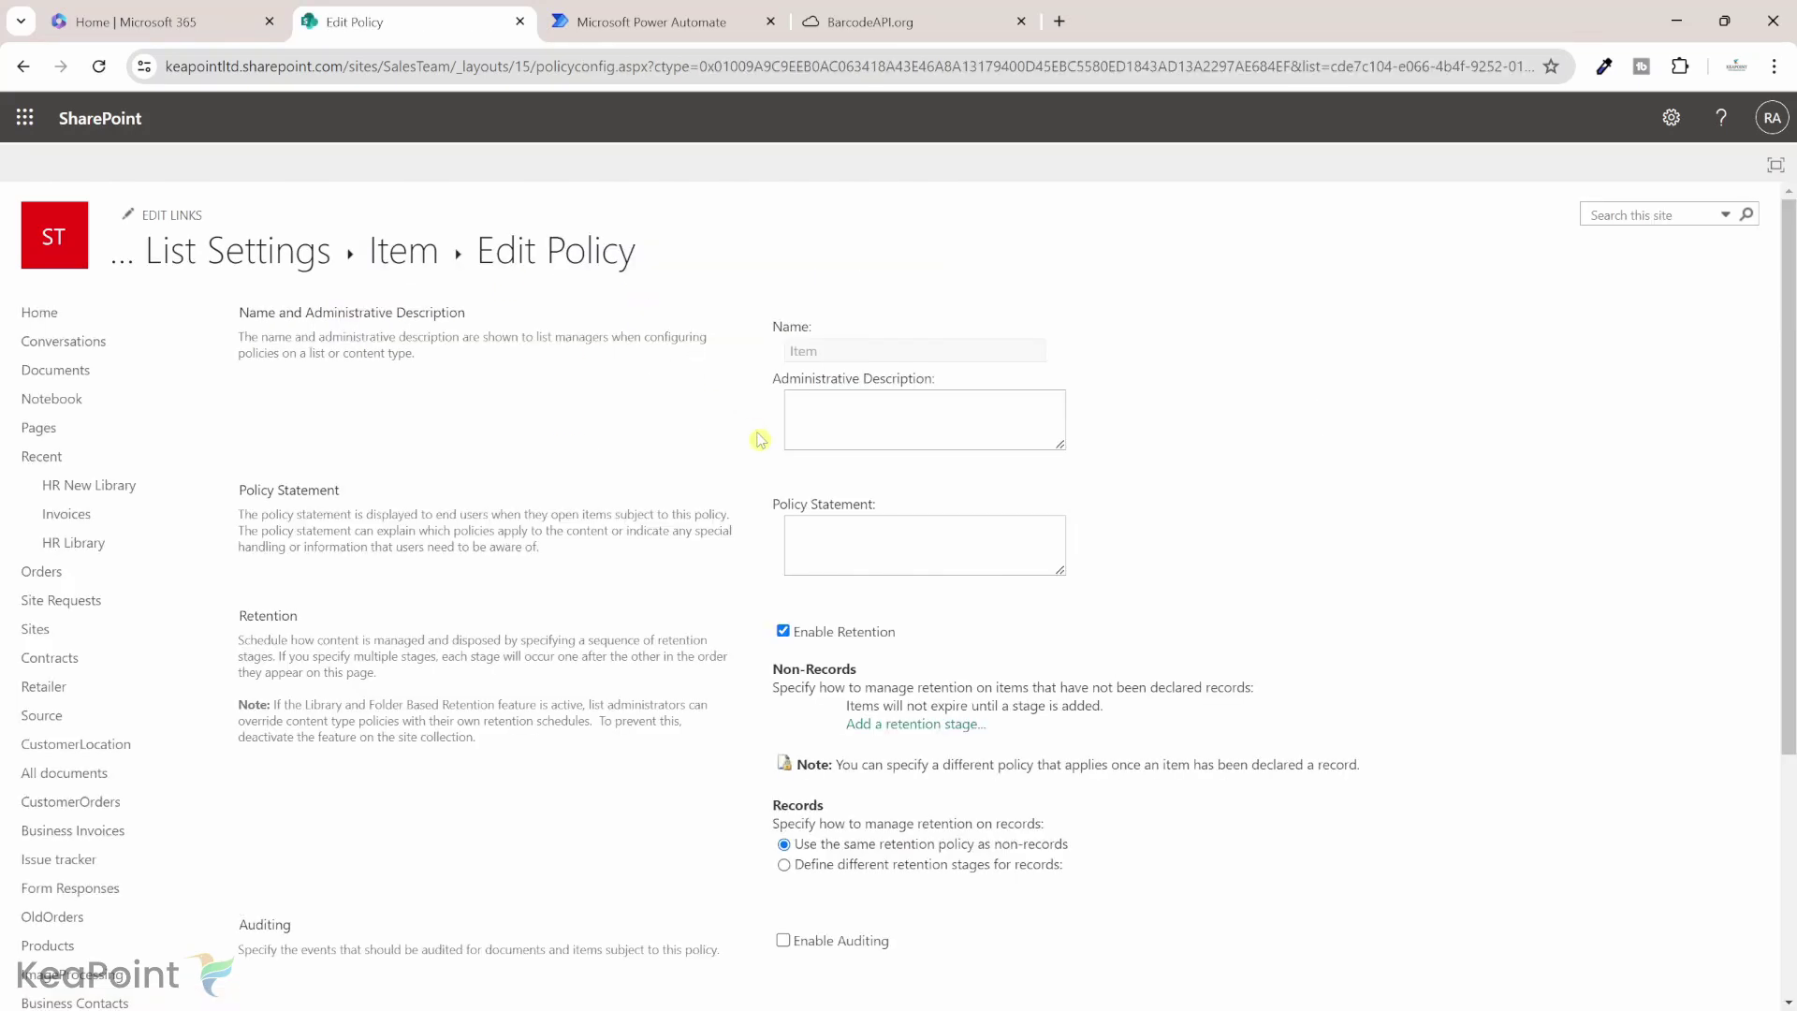
Step: Enable barcodes in the Item content type's policy and save the policy
{"action": "scroll", "coordinate": [760, 440], "scroll_direction": "down", "scroll_amount": 4}
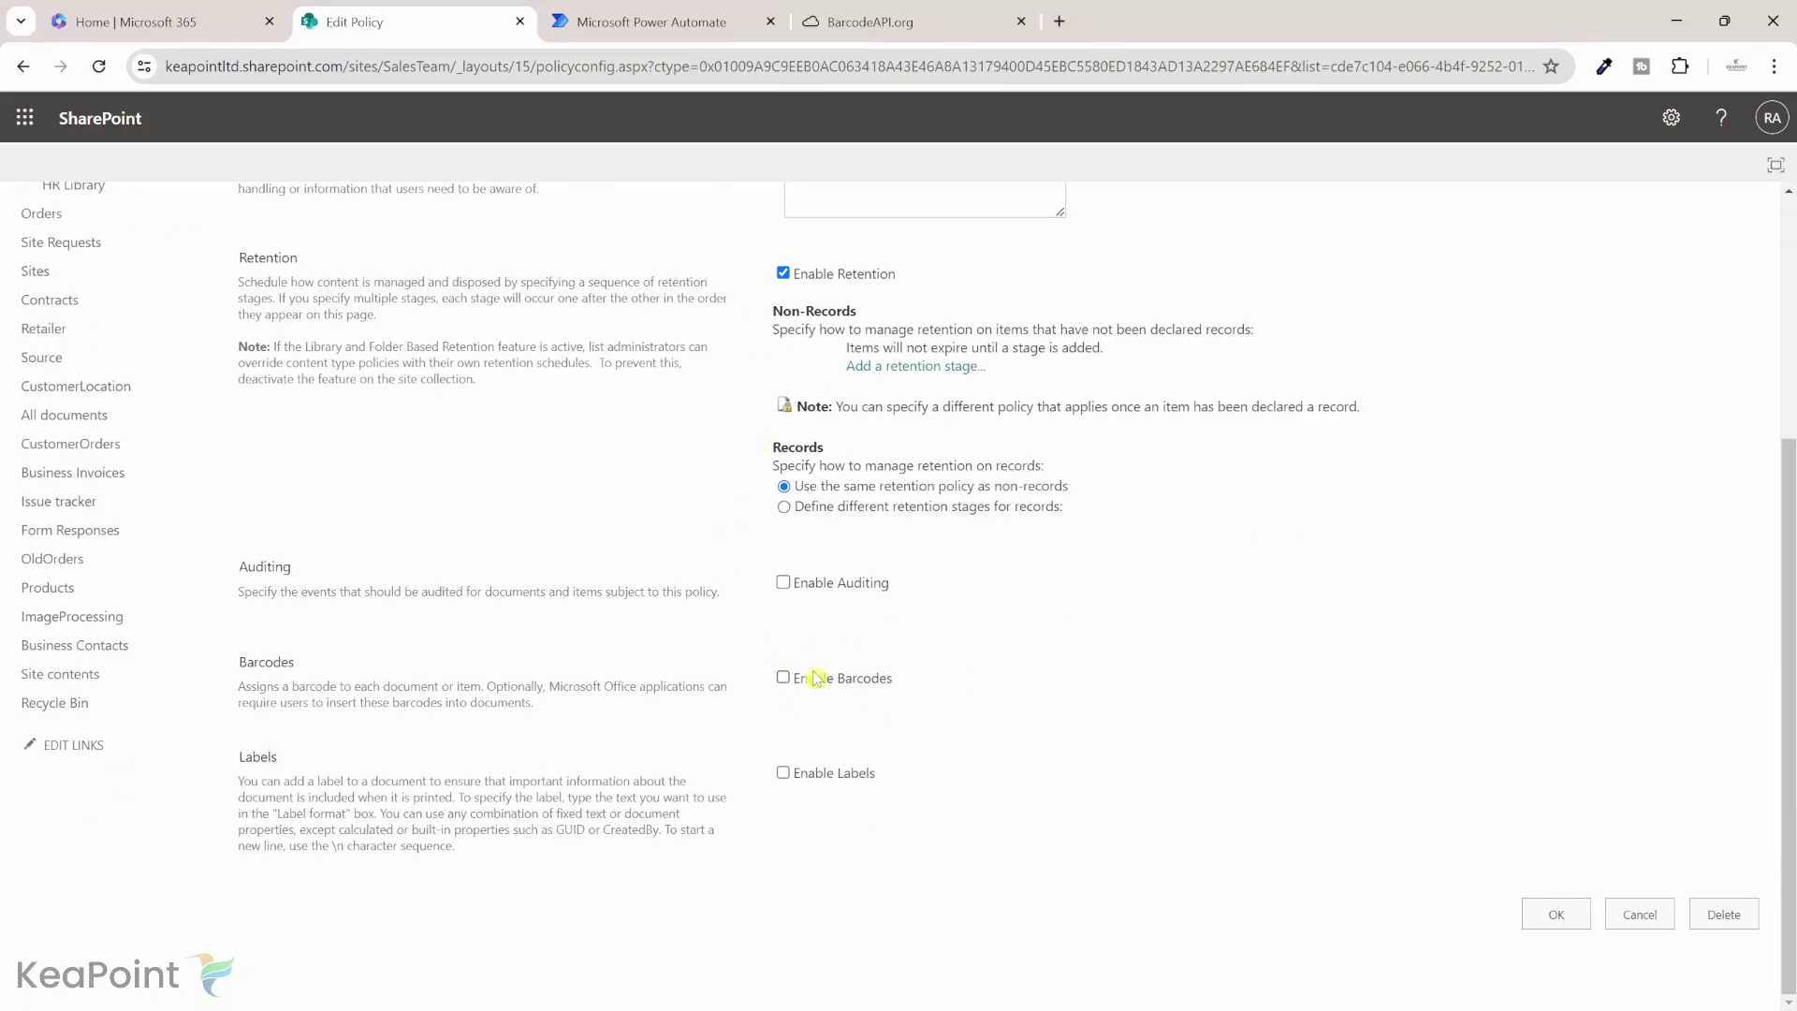
{"action": "left_click", "coordinate": [784, 678]}
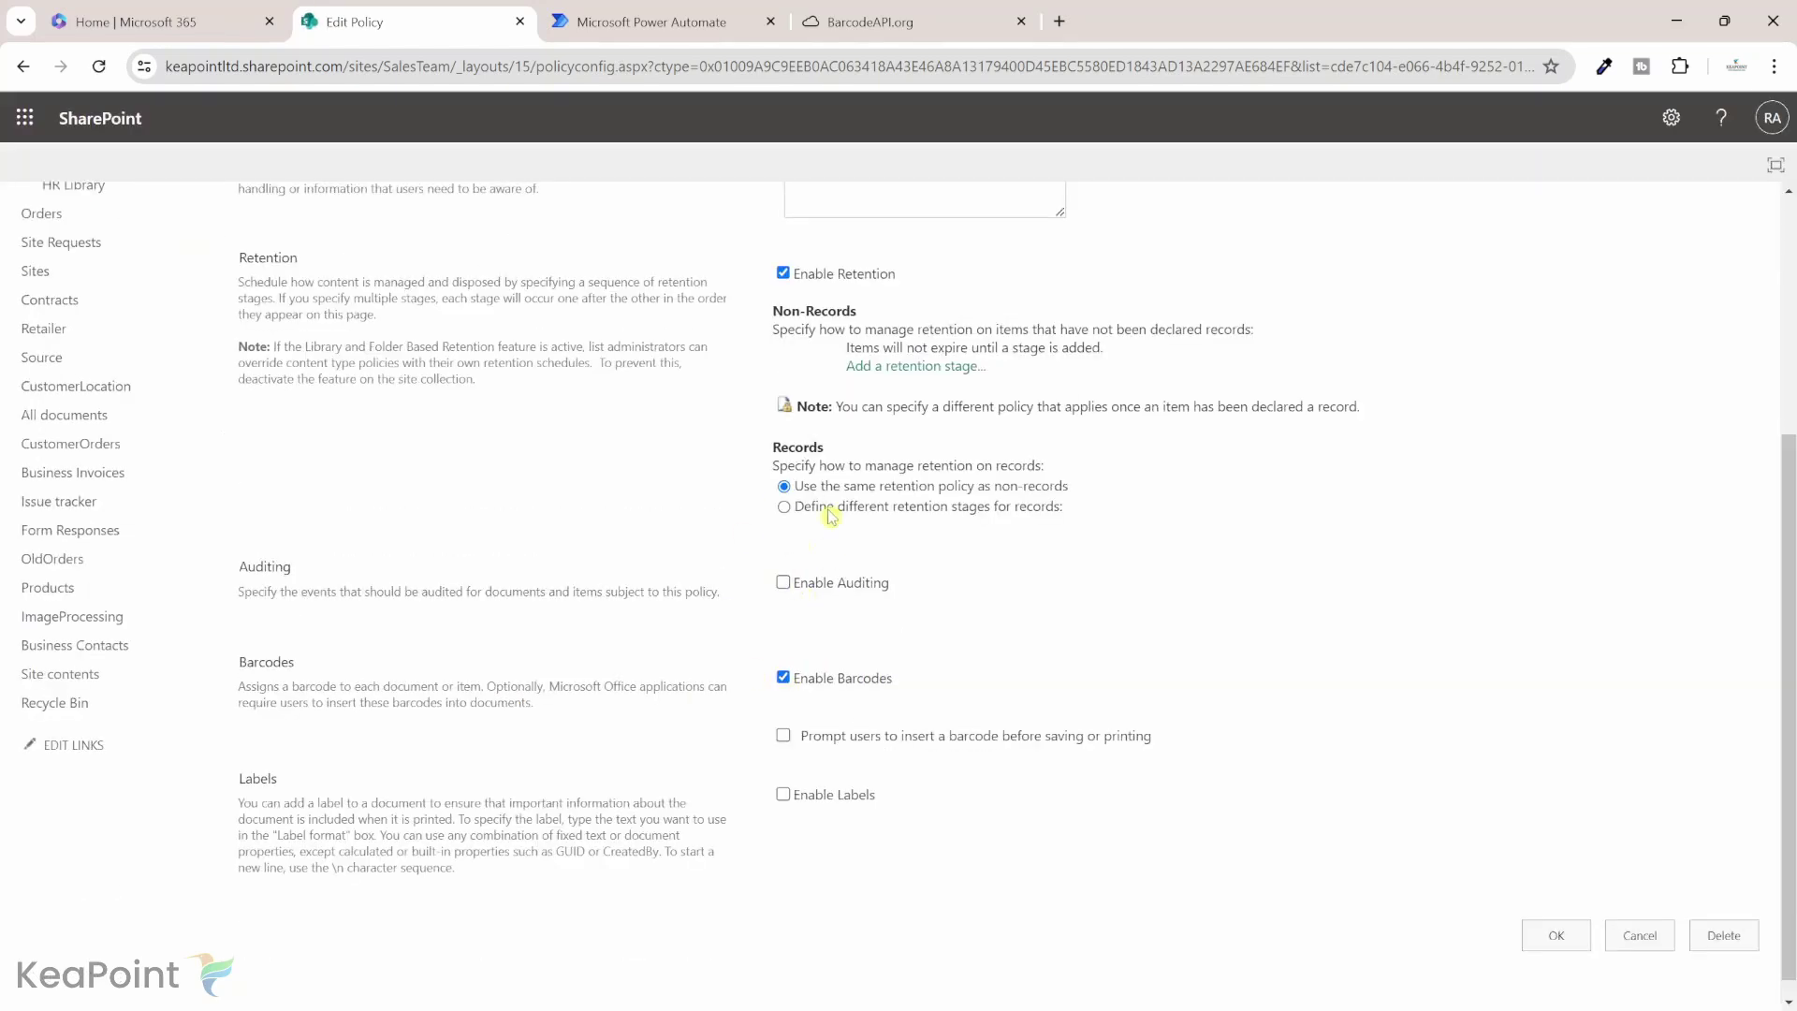
{"action": "left_click", "coordinate": [1557, 936]}
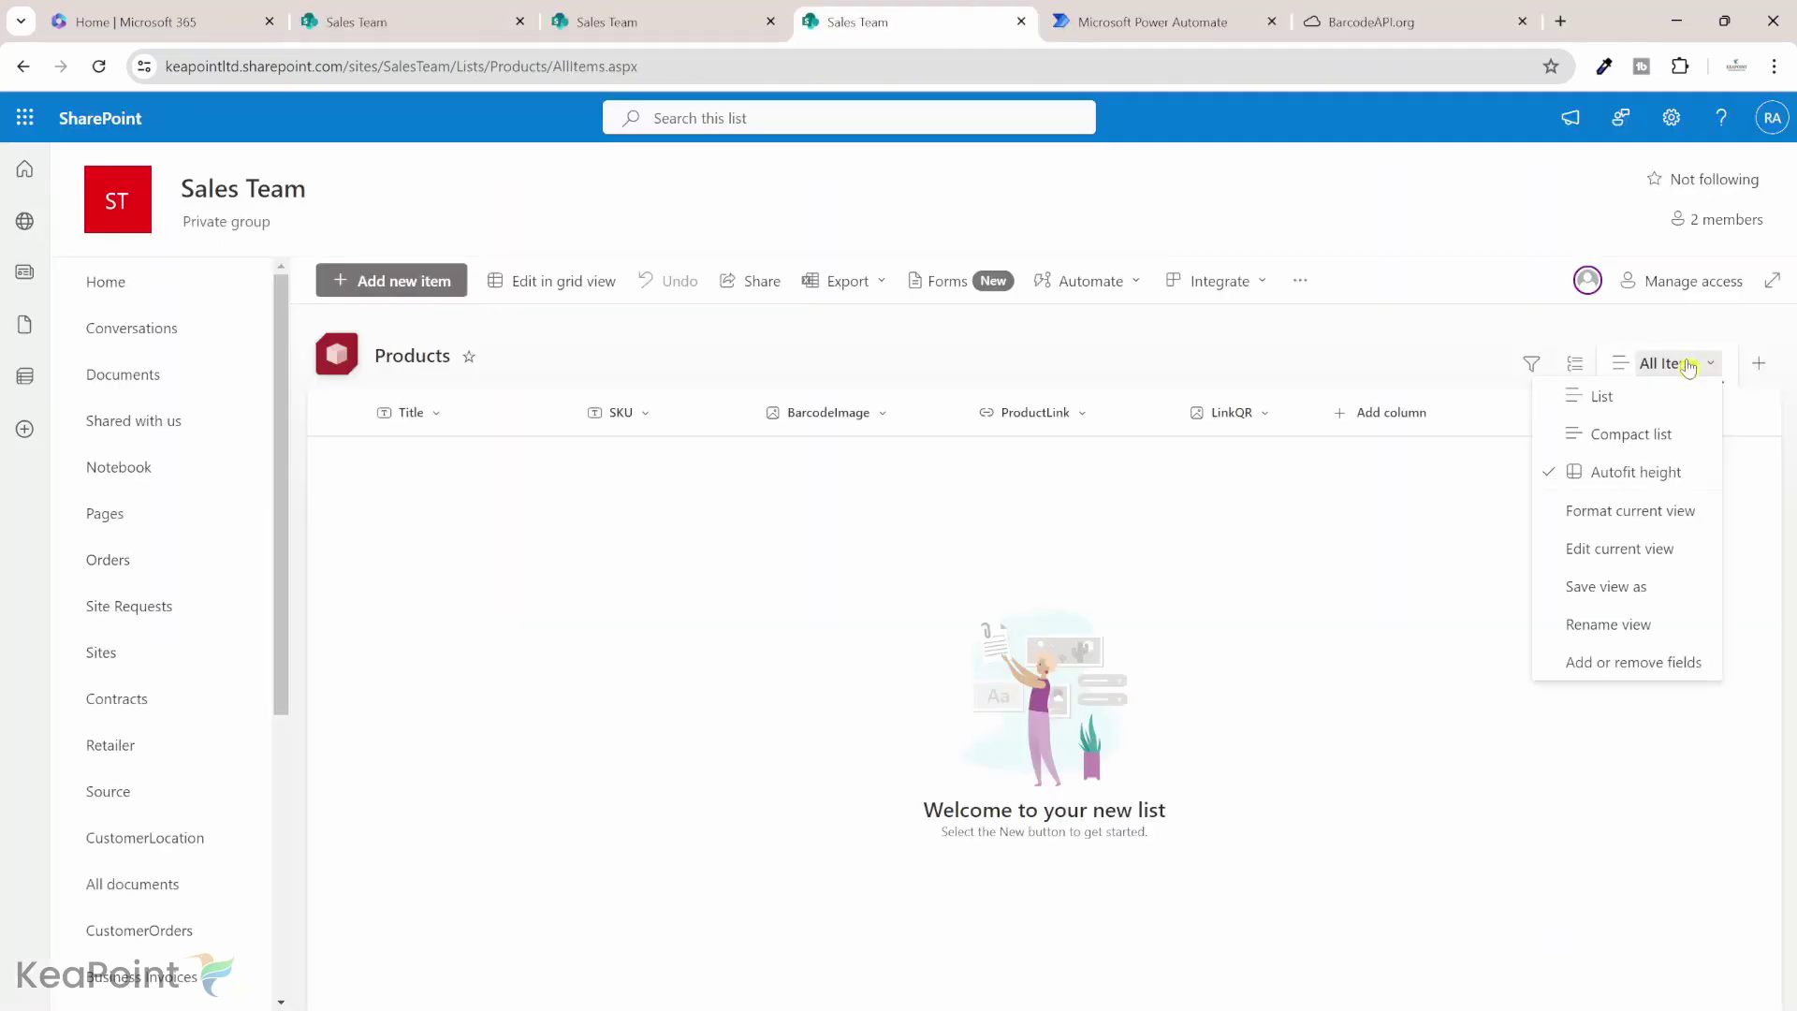
Step: Edit the All Items view of the Products list to display the Barcode and Barcode Value columns
{"action": "left_click", "coordinate": [1655, 556]}
{"action": "scroll", "coordinate": [1295, 573], "scroll_direction": "down", "scroll_amount": 3}
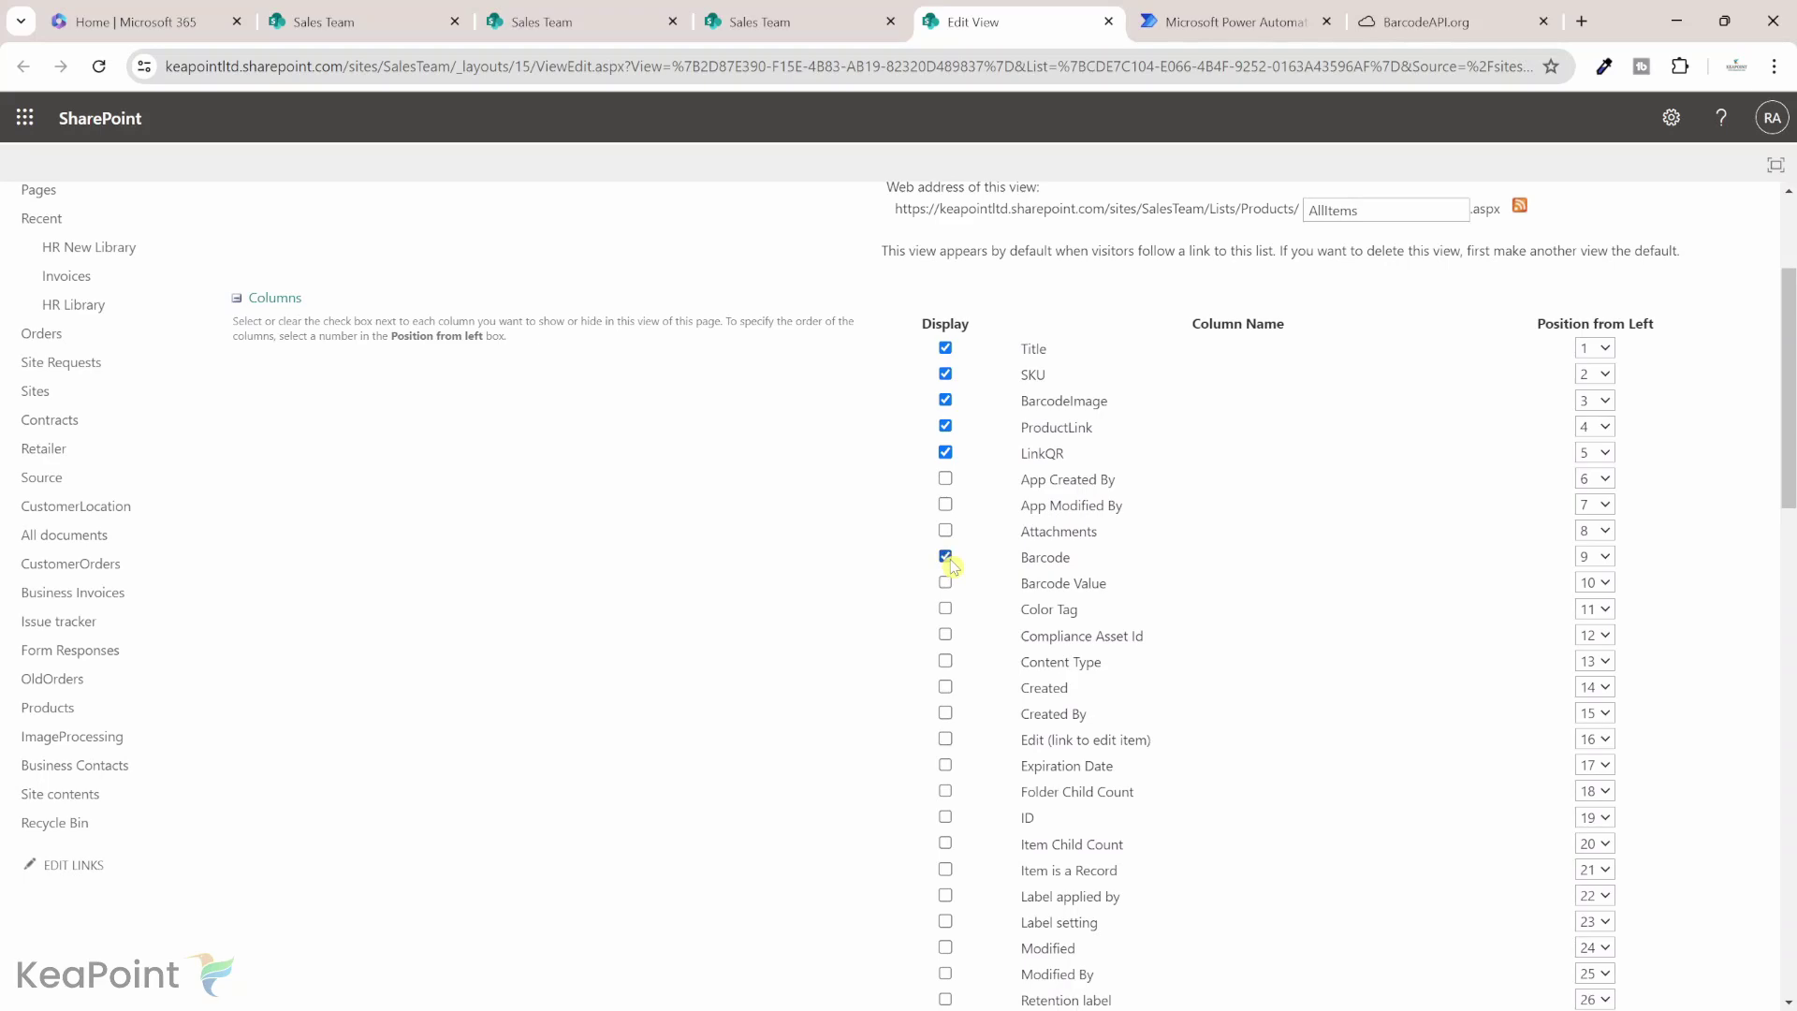
{"action": "scroll", "coordinate": [947, 593], "scroll_direction": "up", "scroll_amount": 5}
{"action": "left_click", "coordinate": [1620, 309]}
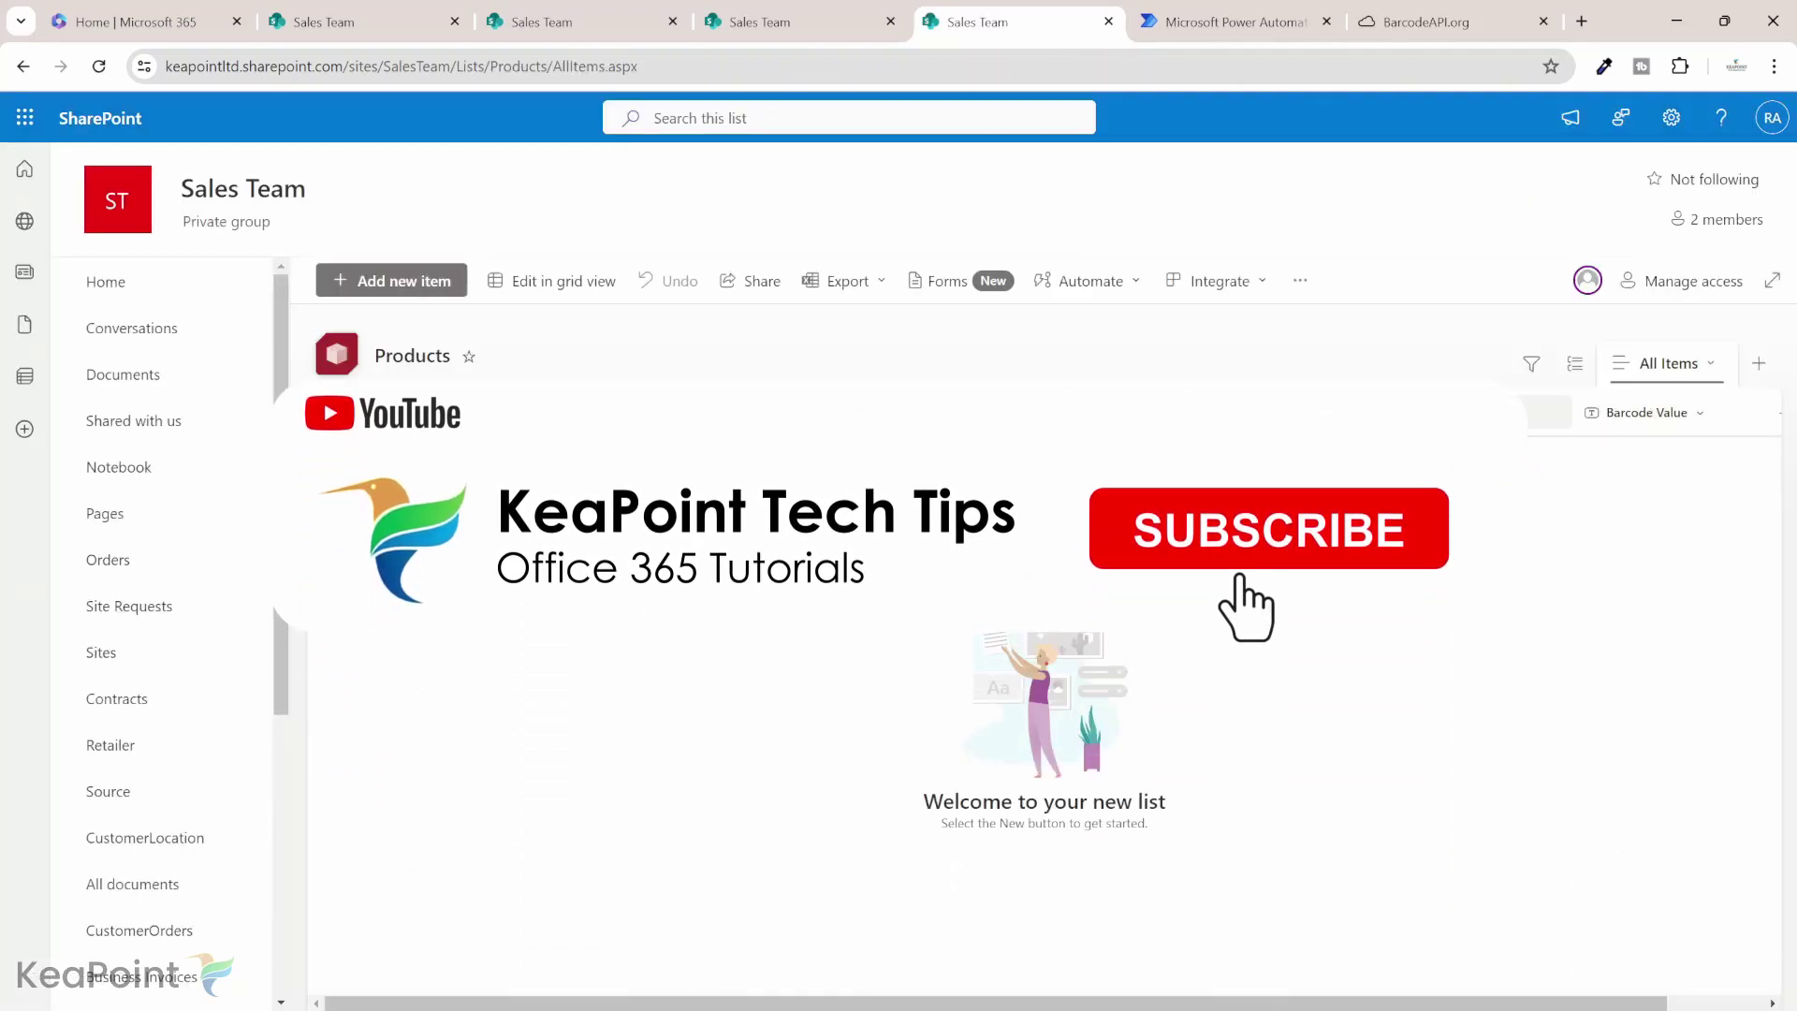
{"action": "left_click", "coordinate": [419, 281]}
{"action": "type", "text": "Kitkat"}
{"action": "left_click", "coordinate": [458, 404]}
{"action": "type", "text": "546563546353"}
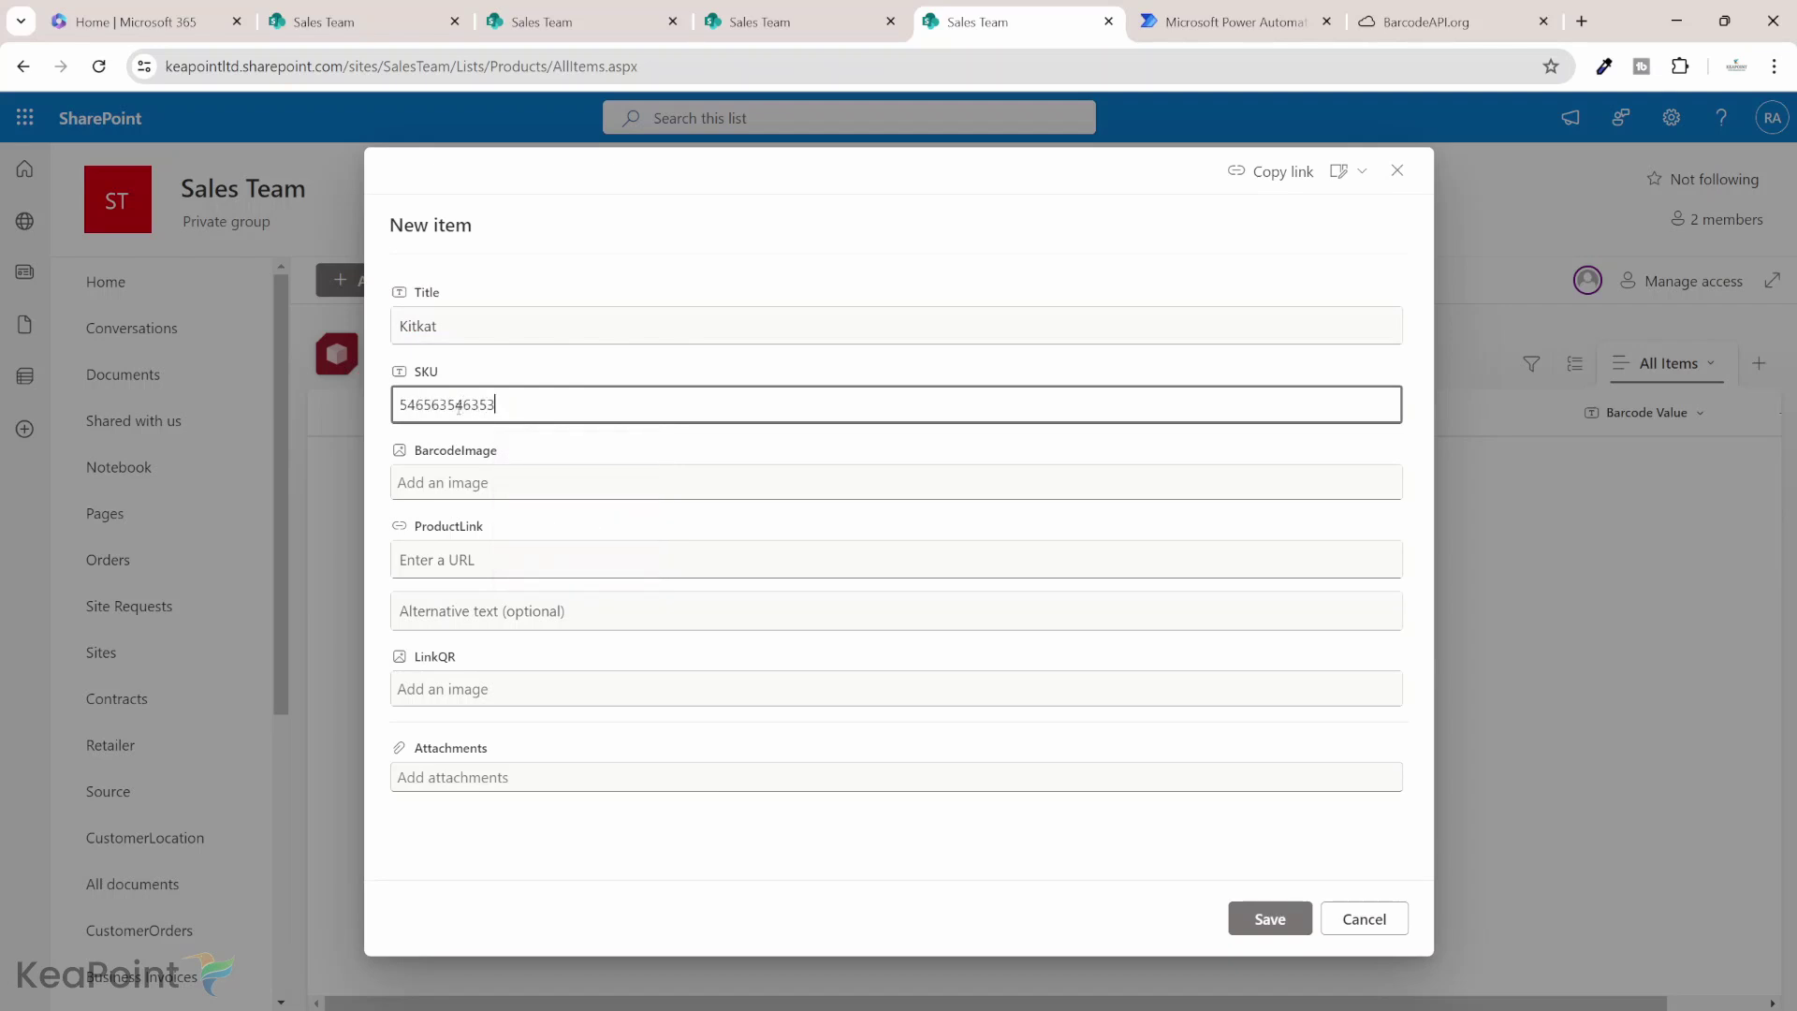
{"action": "left_click", "coordinate": [1269, 919]}
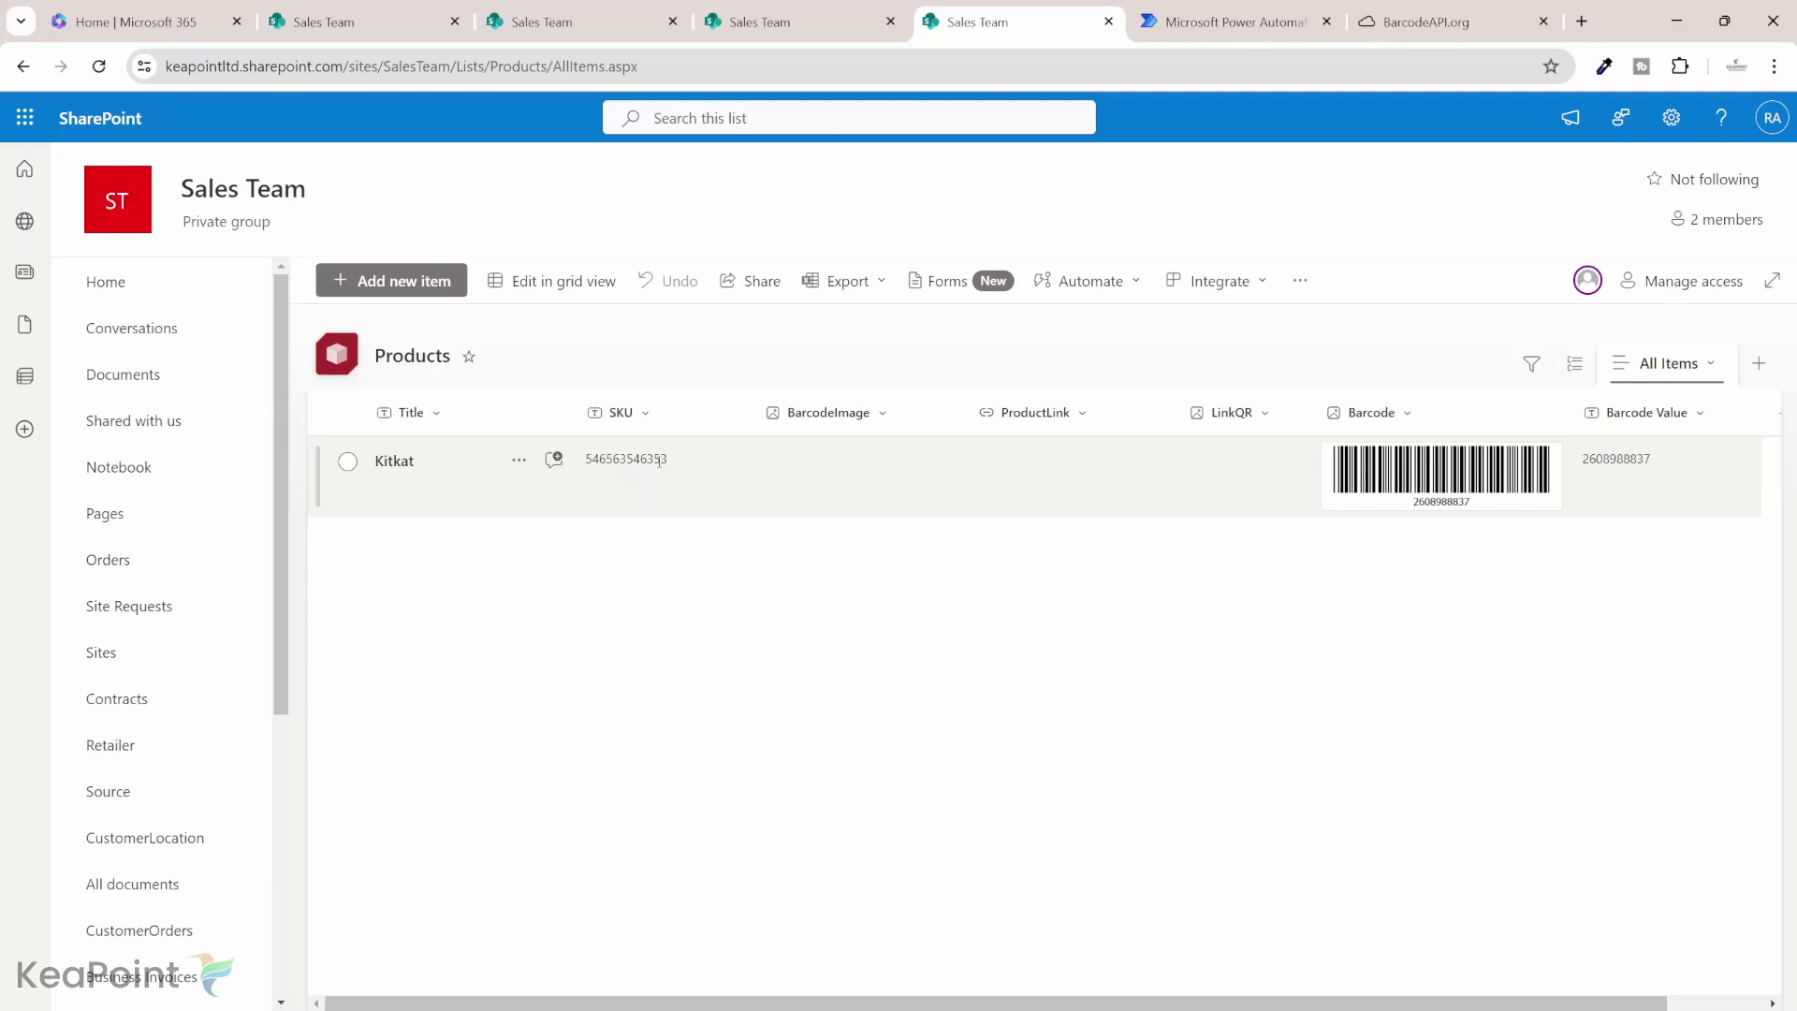
Step: Hide the Barcode and Barcode Value columns from the Products list view
{"action": "left_click", "coordinate": [1394, 413]}
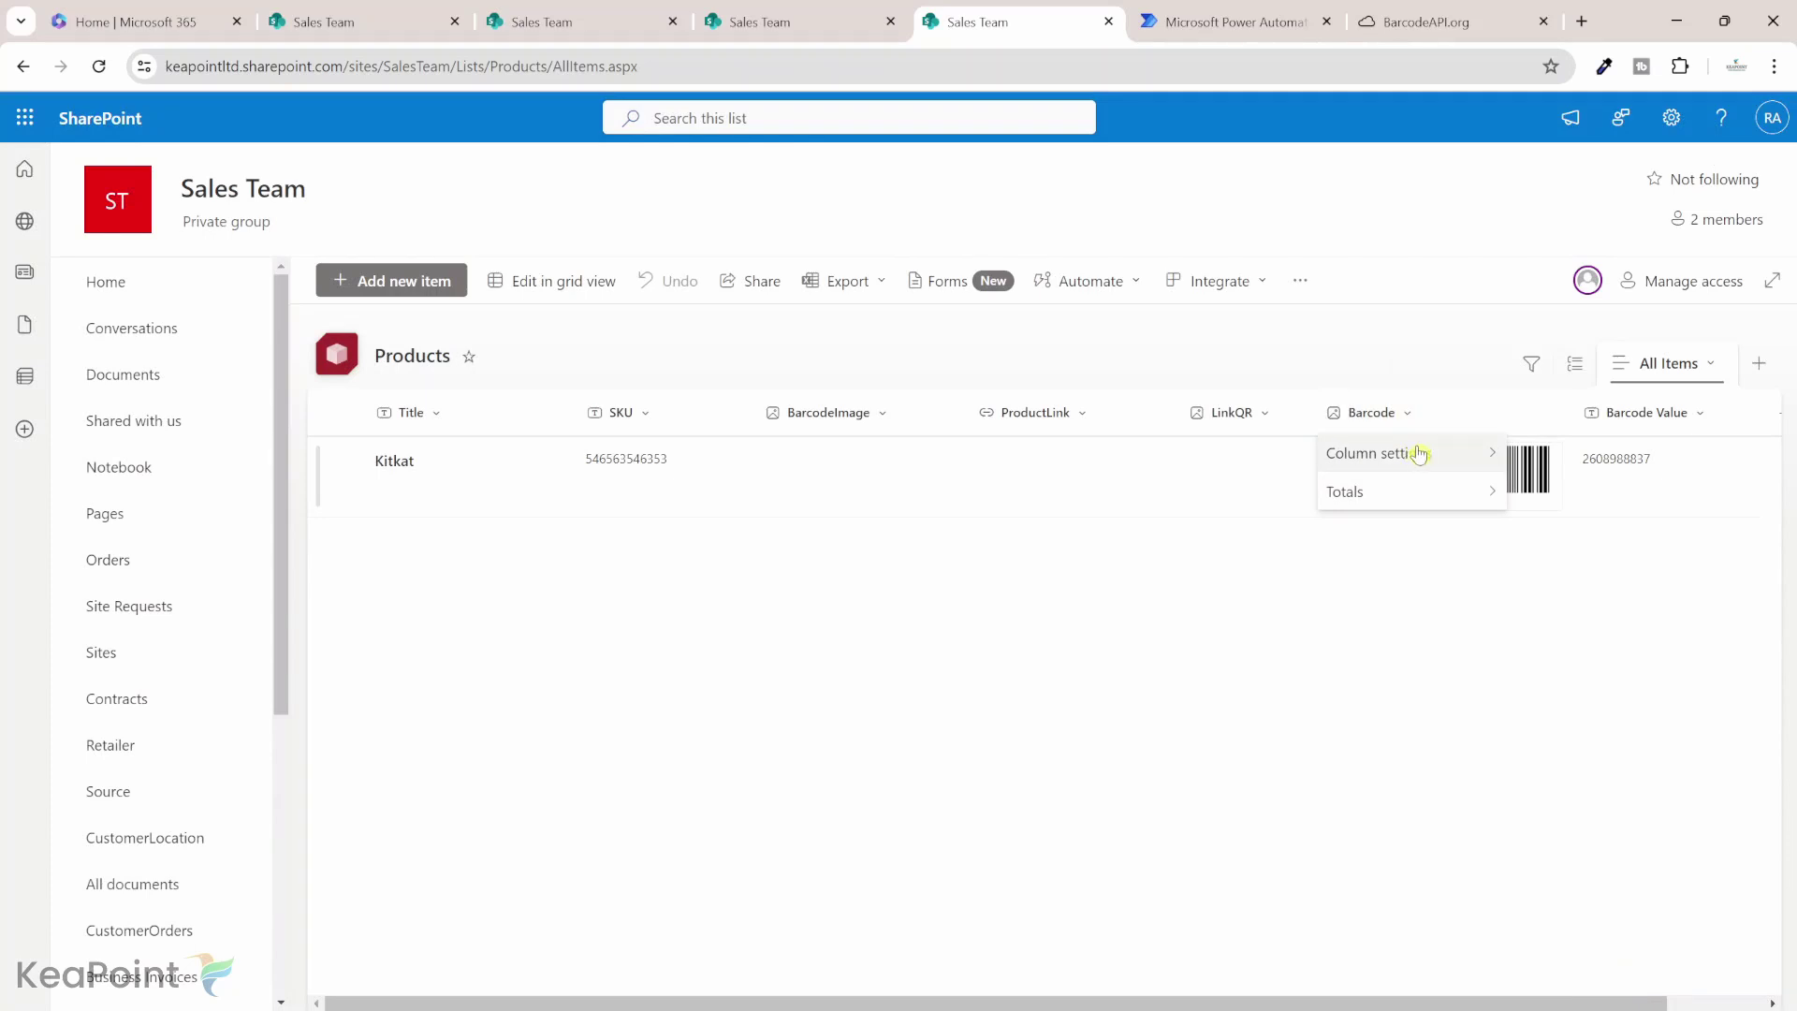
{"action": "mouse_move", "coordinate": [1420, 456]}
{"action": "key", "text": "Escape"}
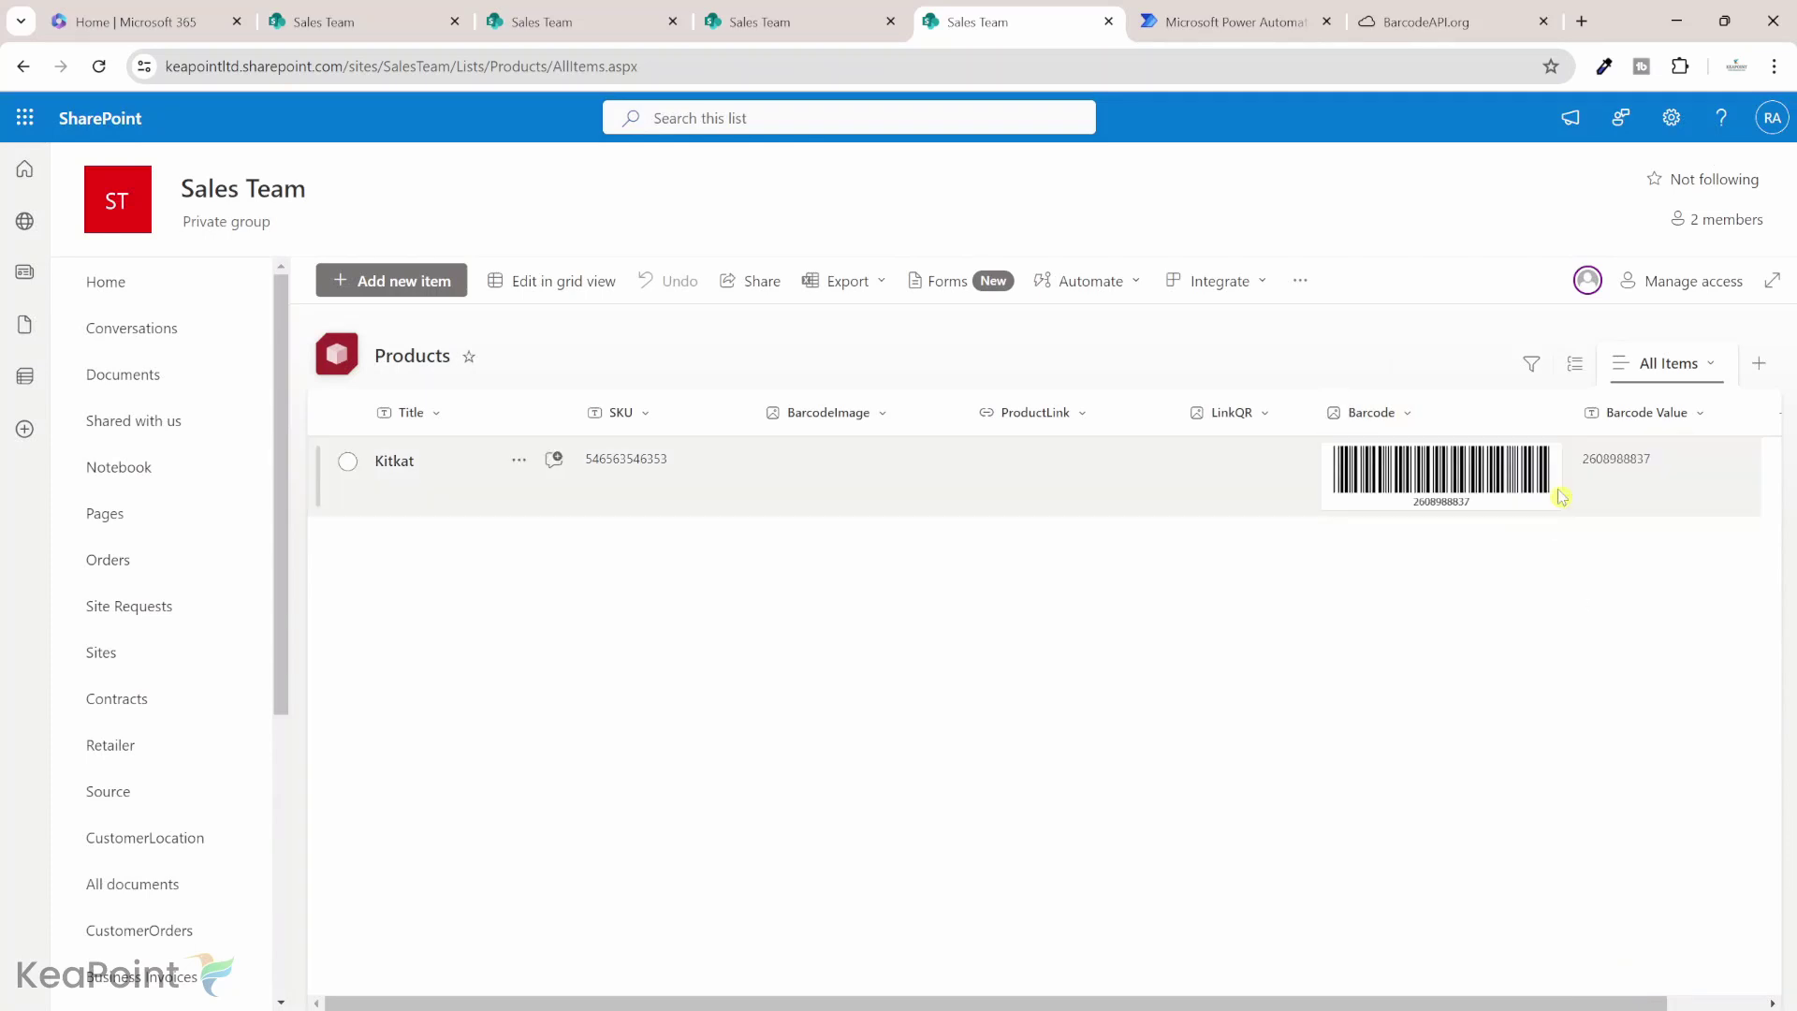
{"action": "left_click", "coordinate": [1437, 413]}
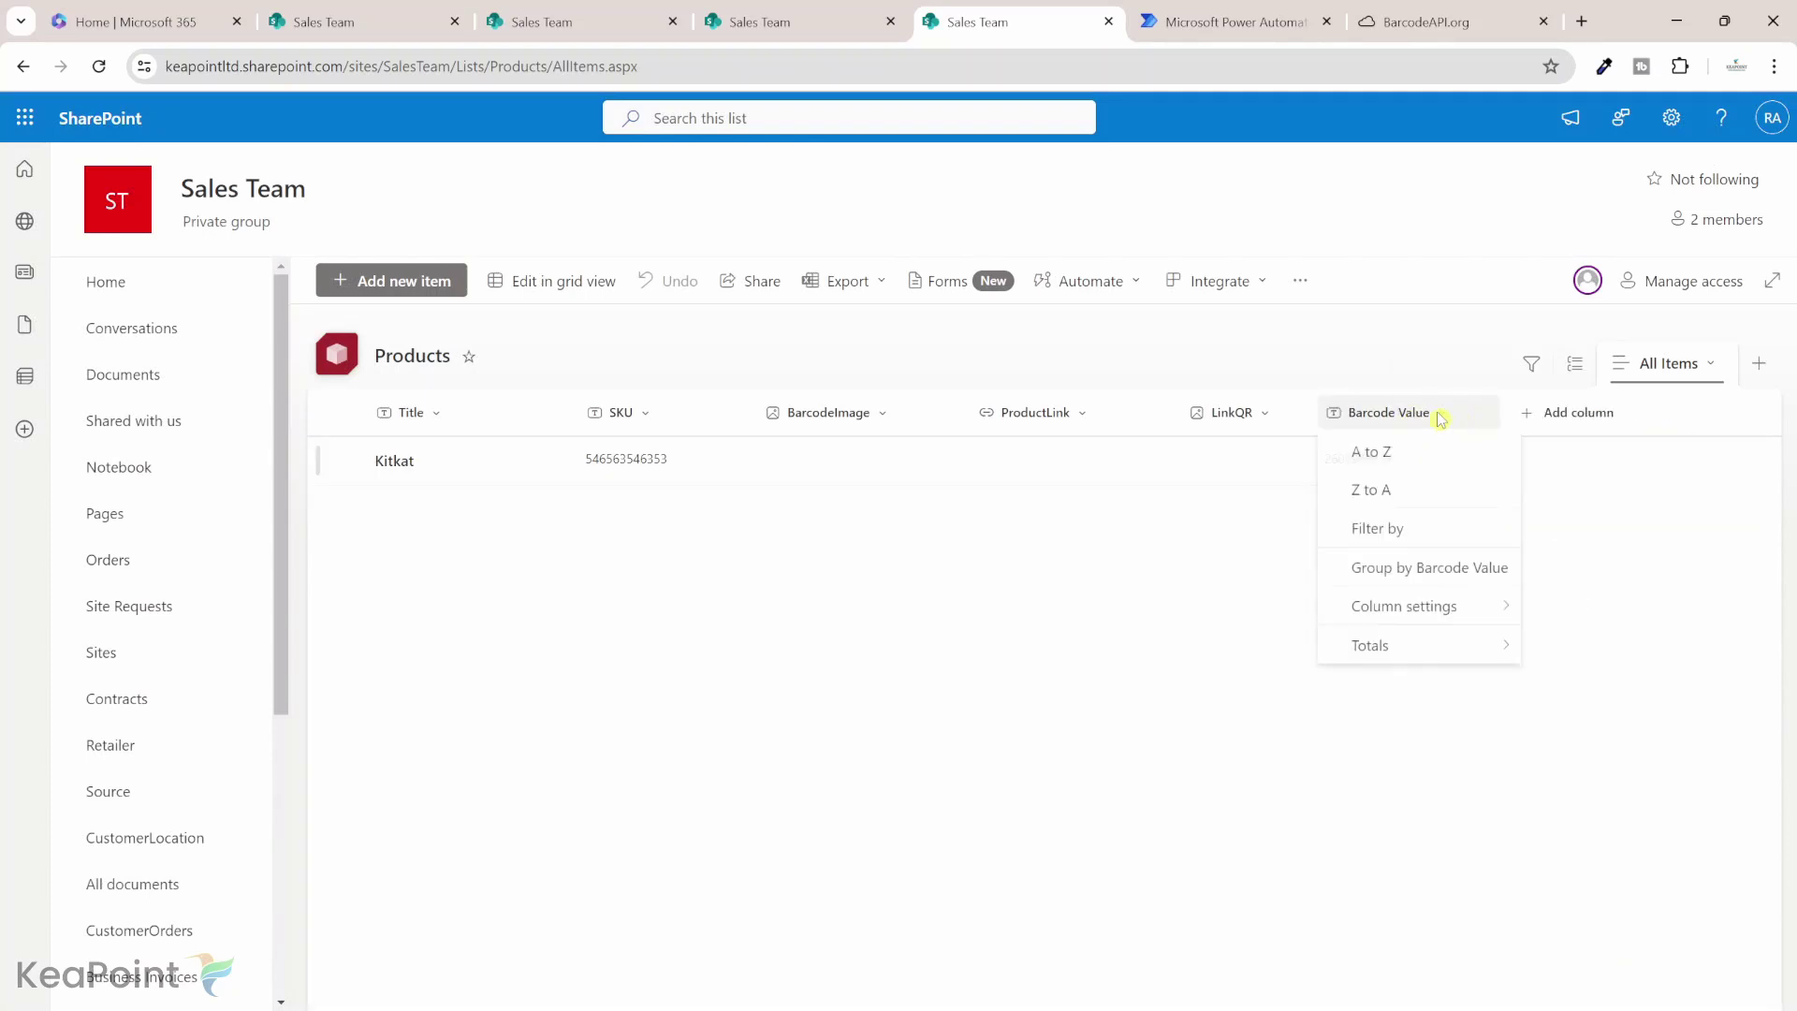
{"action": "mouse_move", "coordinate": [1446, 607]}
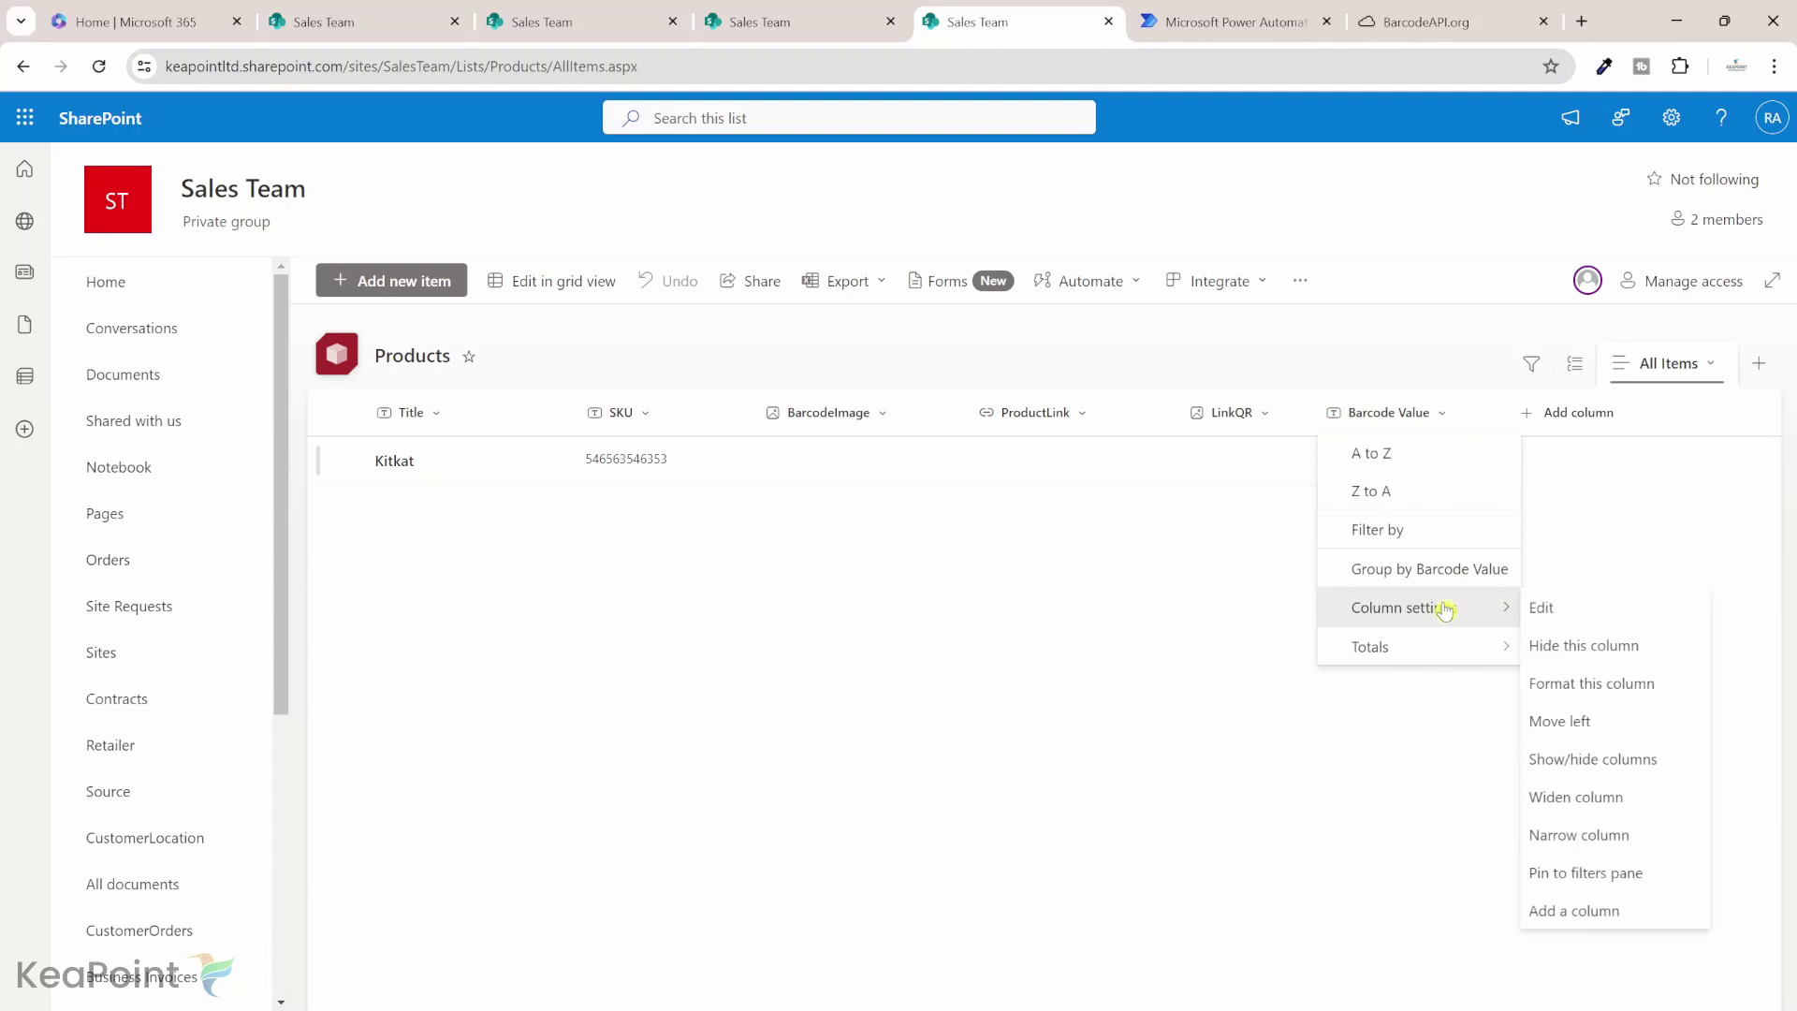
{"action": "left_click", "coordinate": [1573, 646]}
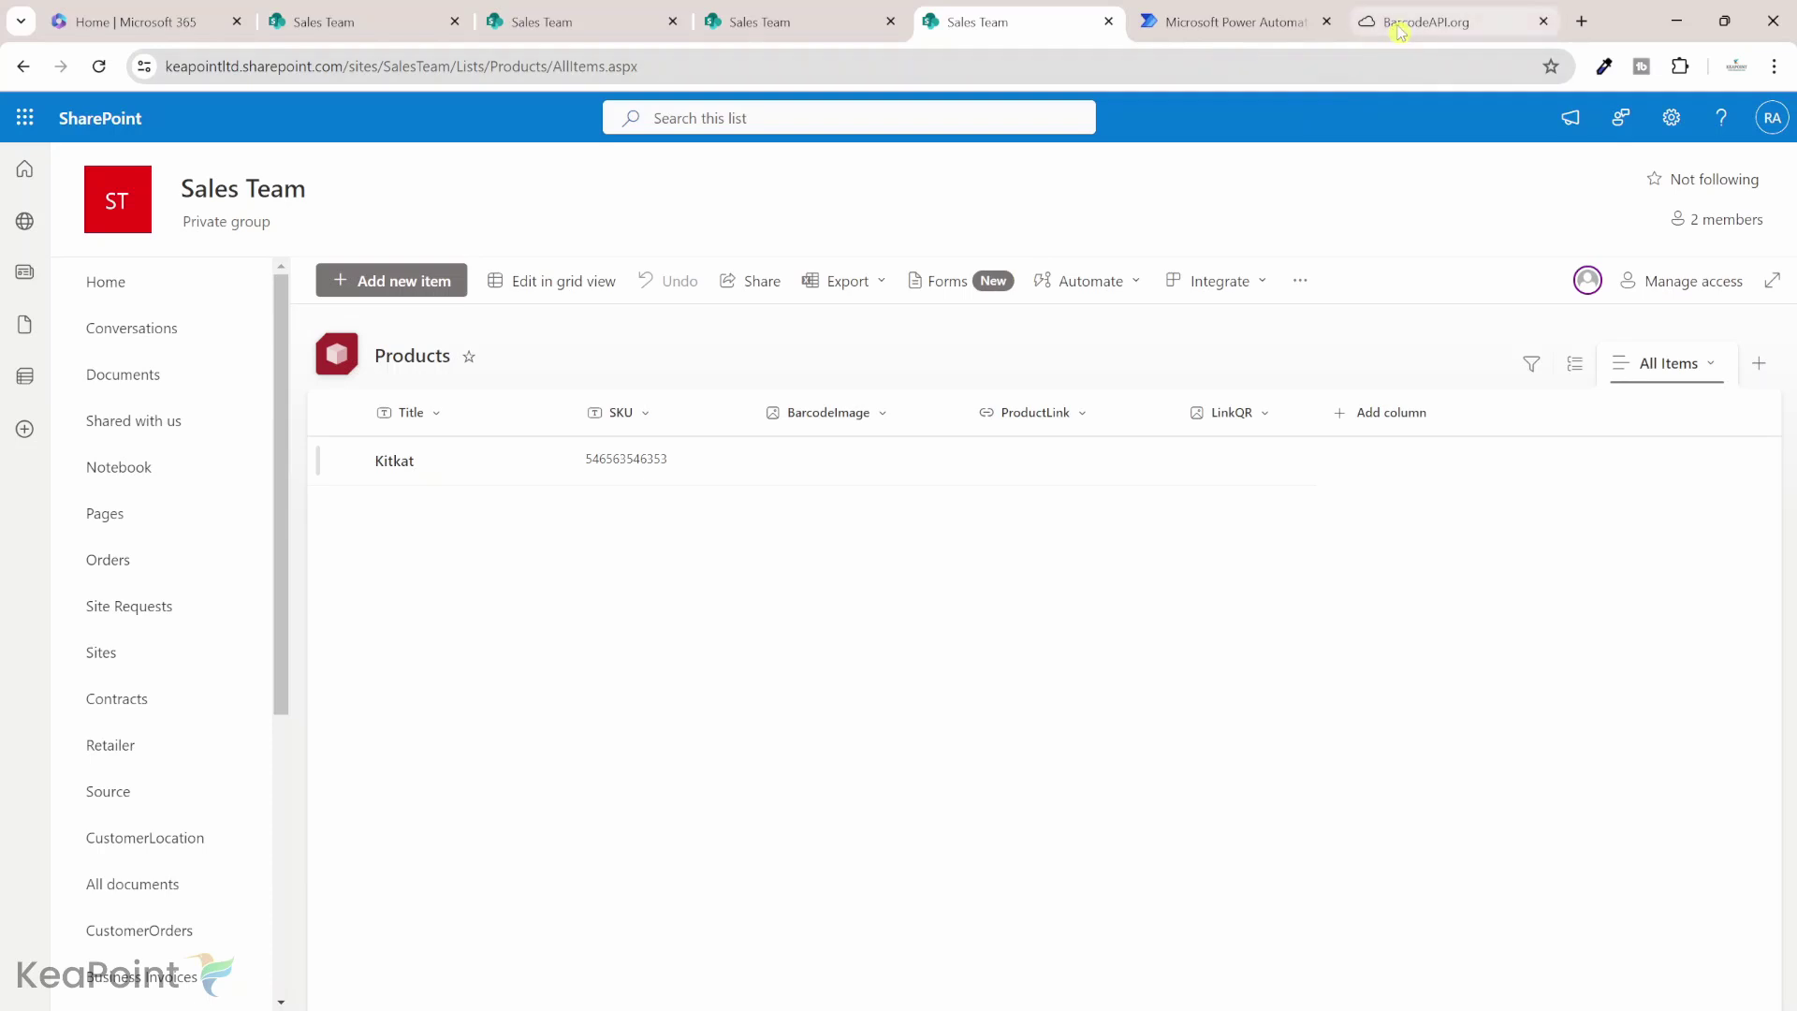
Step: Switch to BarcodeAPI.org and examine the RoyalMail, Code39 and Auto barcode types and the Bulk Barcode Generator
{"action": "mouse_move", "coordinate": [1402, 32]}
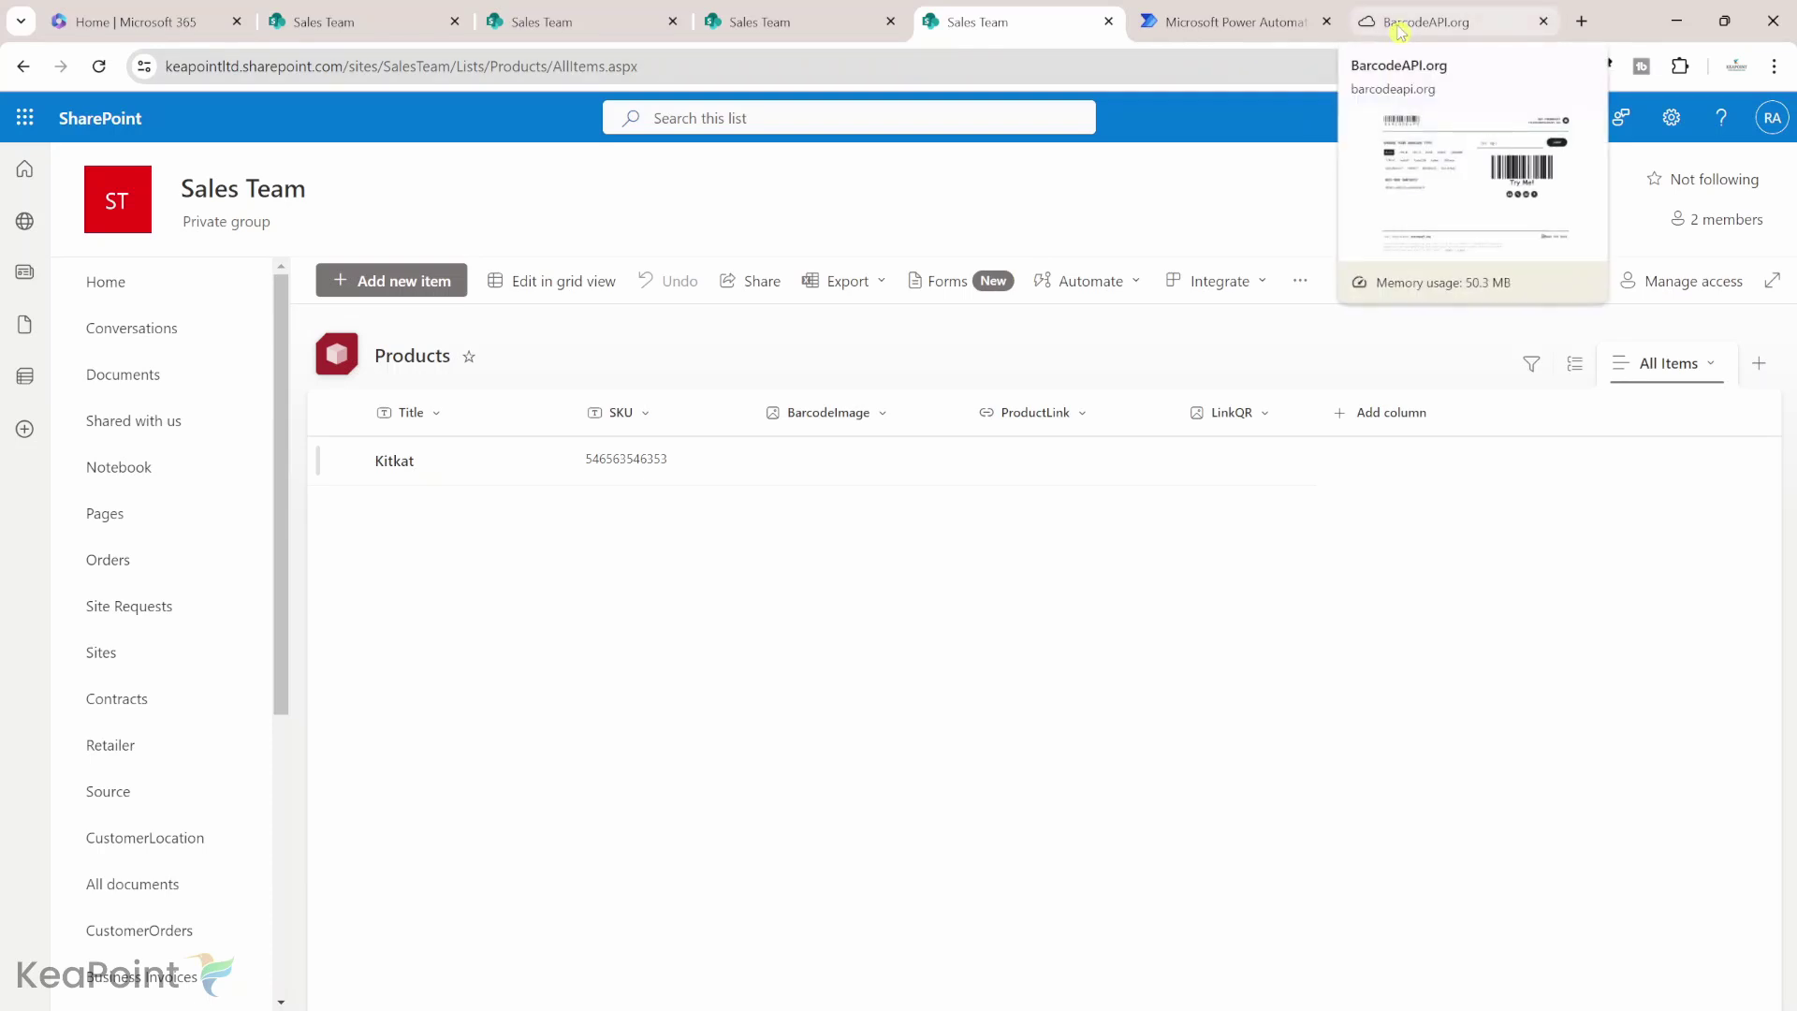
{"action": "left_click", "coordinate": [1401, 31]}
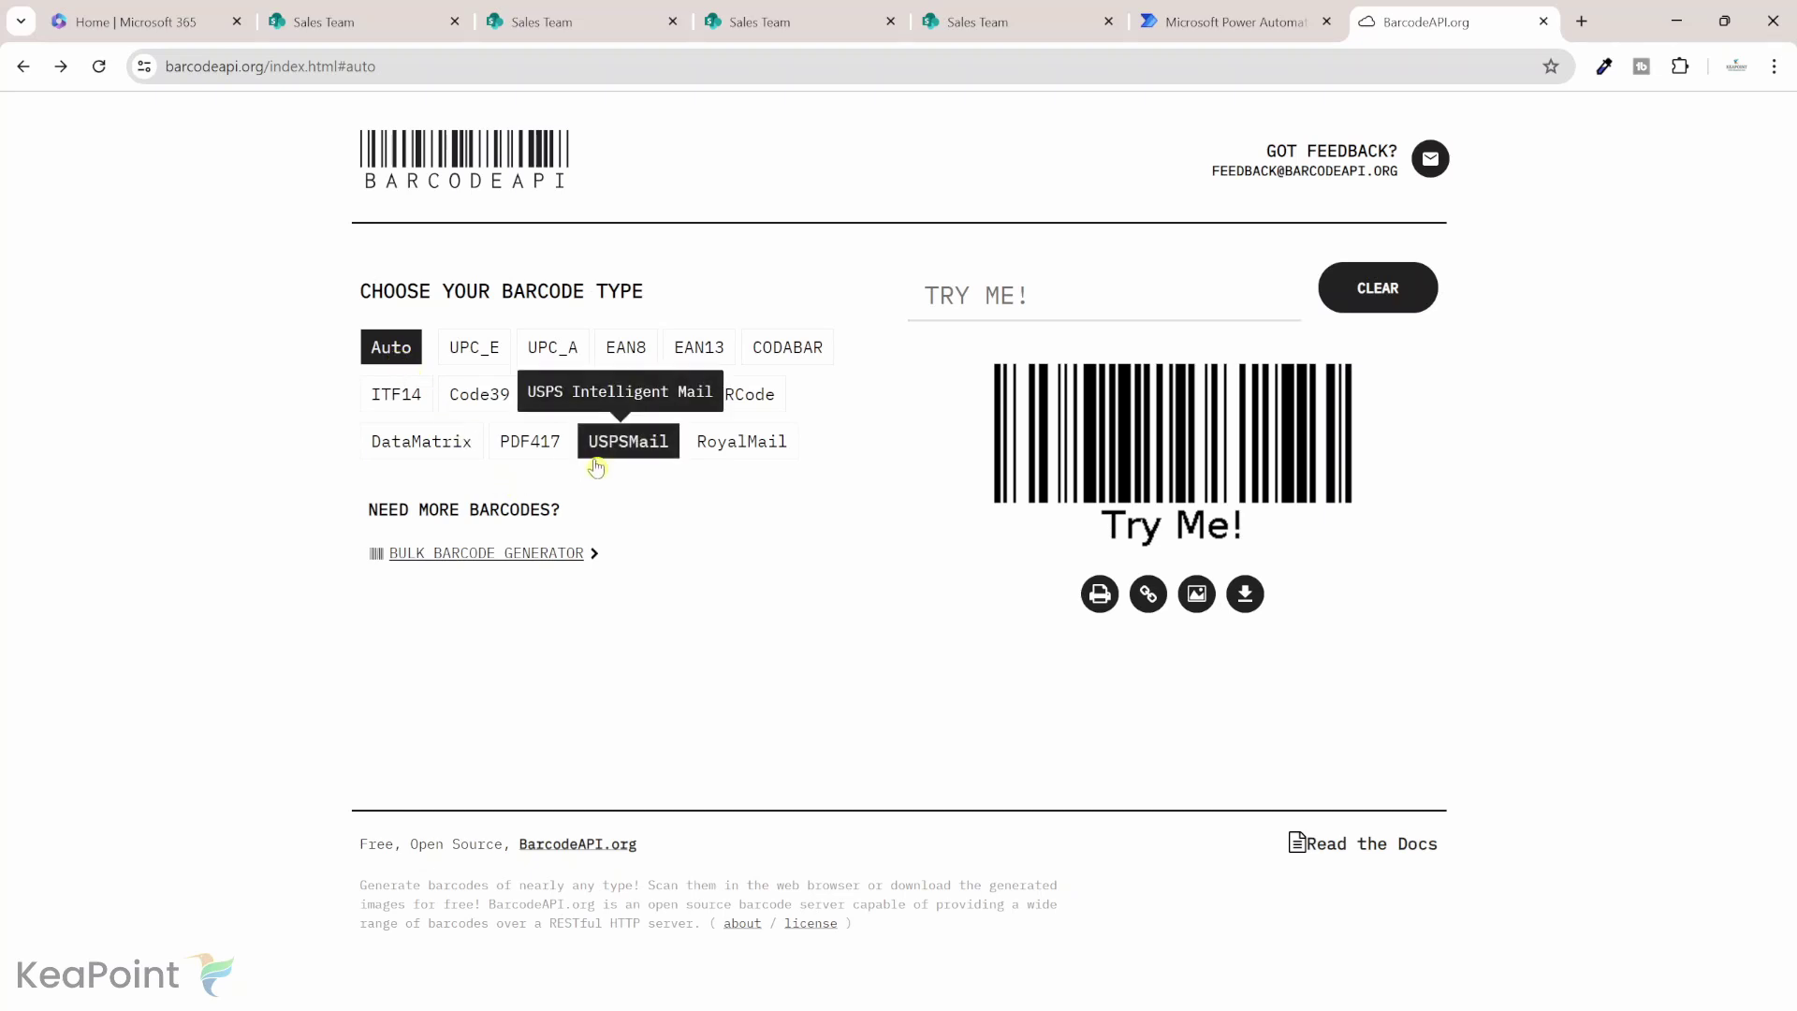
{"action": "left_click", "coordinate": [745, 450]}
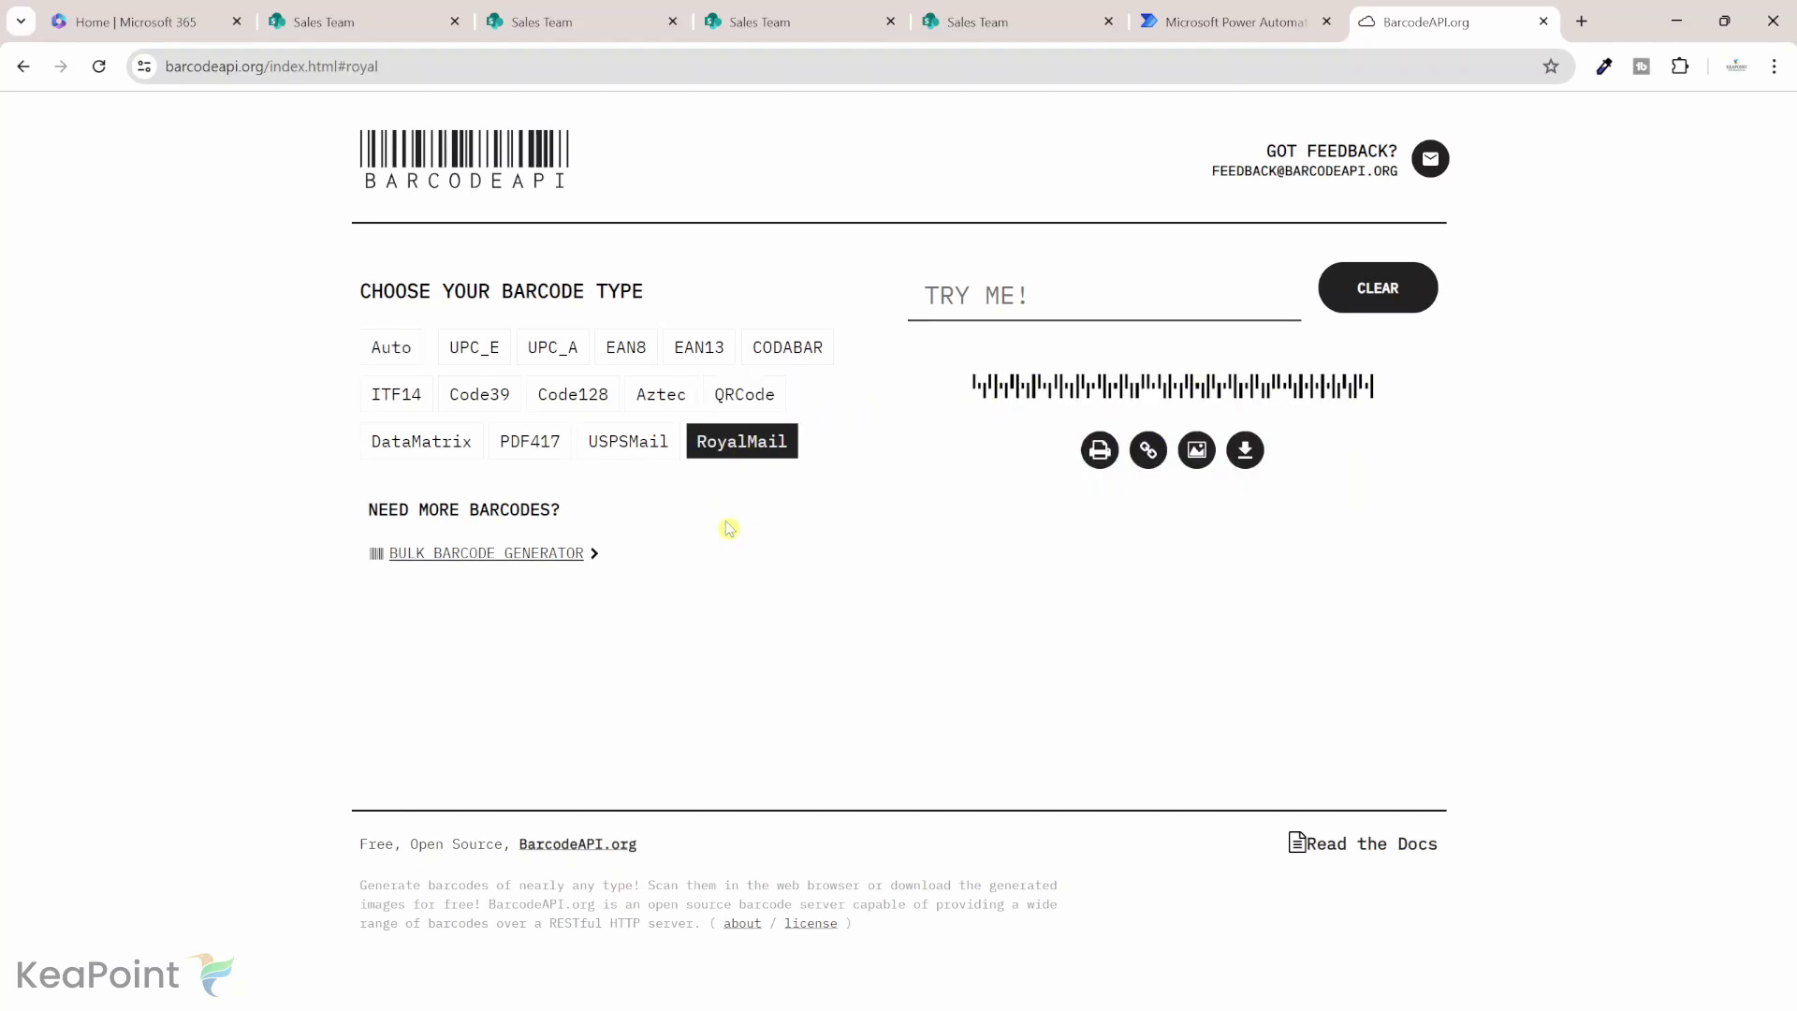
{"action": "left_click", "coordinate": [455, 401]}
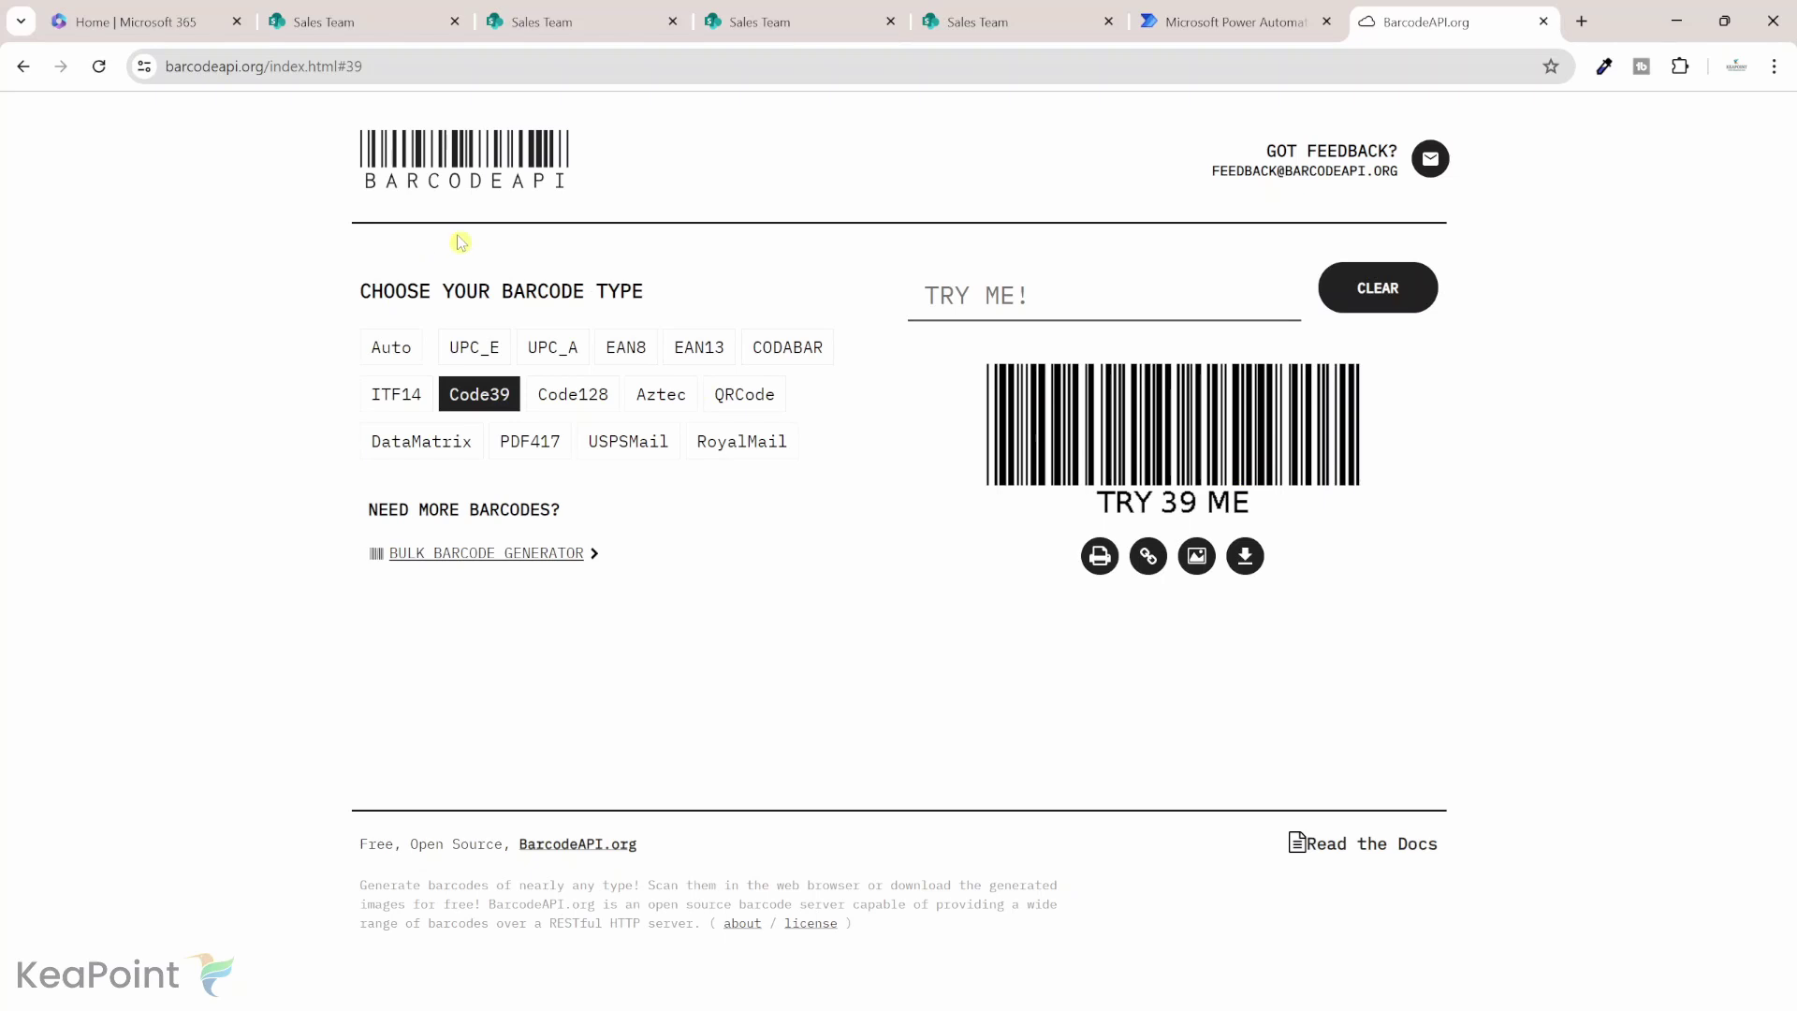
{"action": "left_click", "coordinate": [399, 352]}
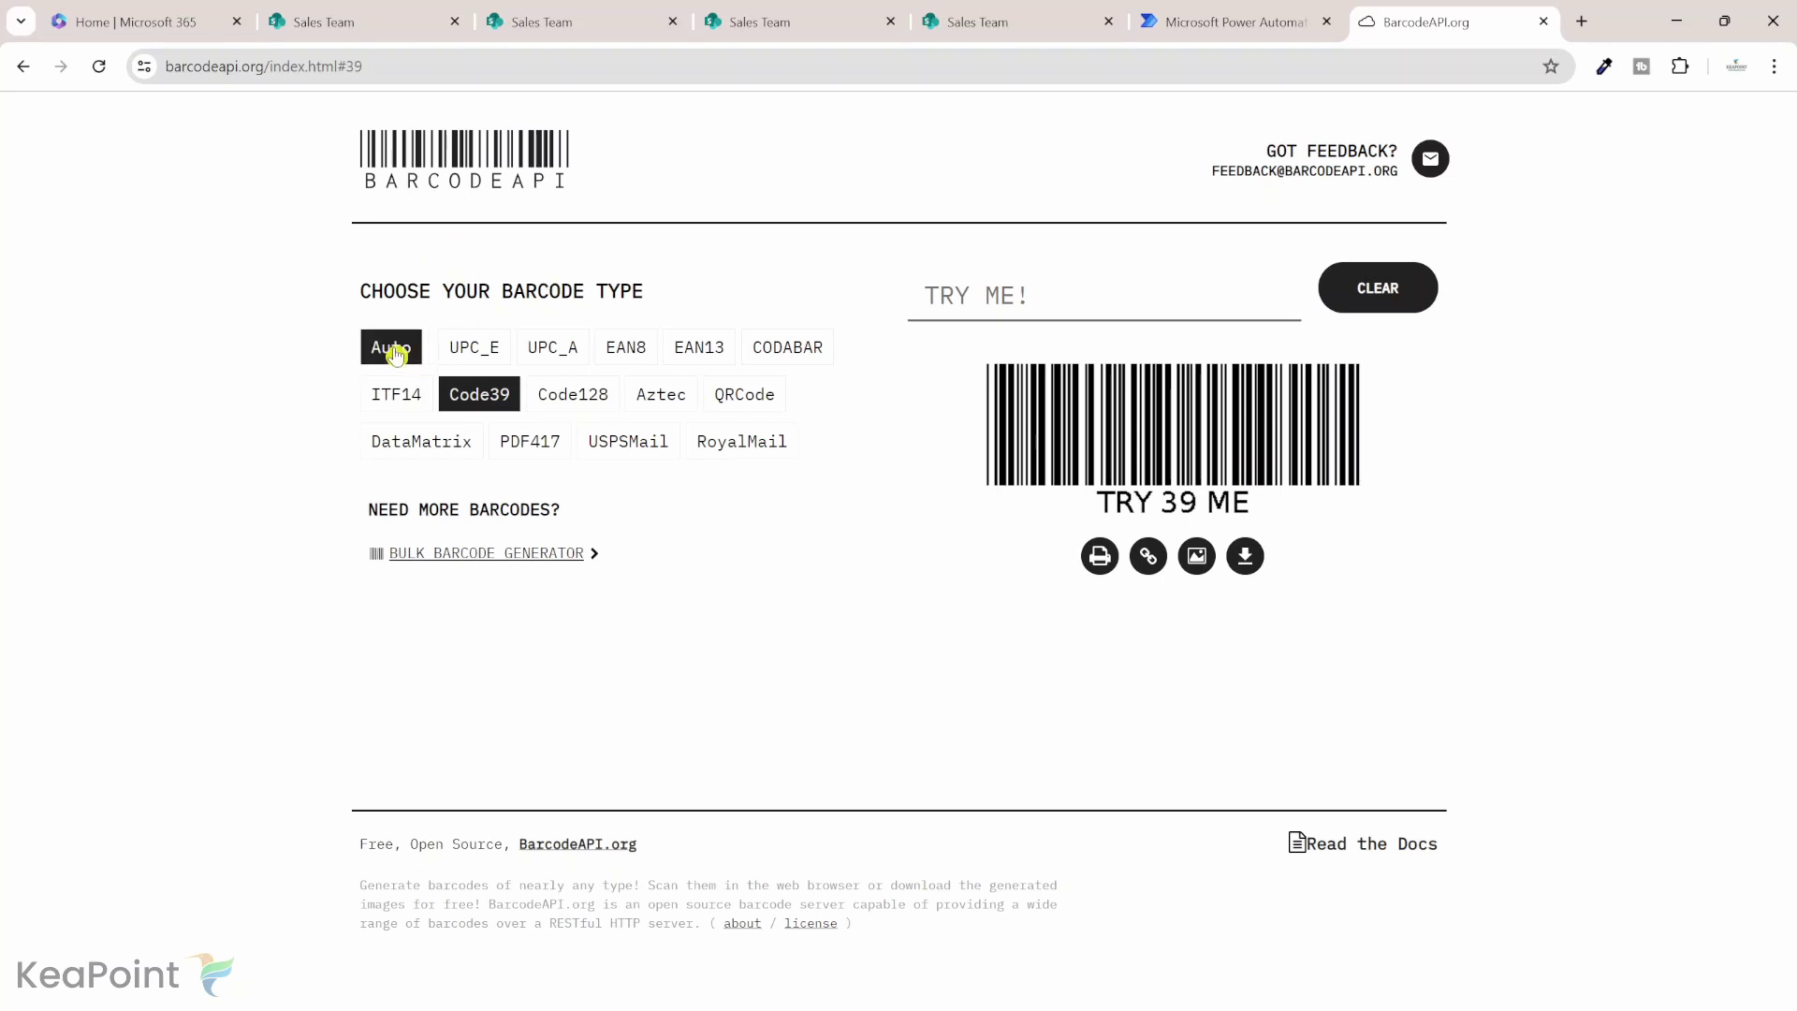
{"action": "left_click", "coordinate": [397, 354]}
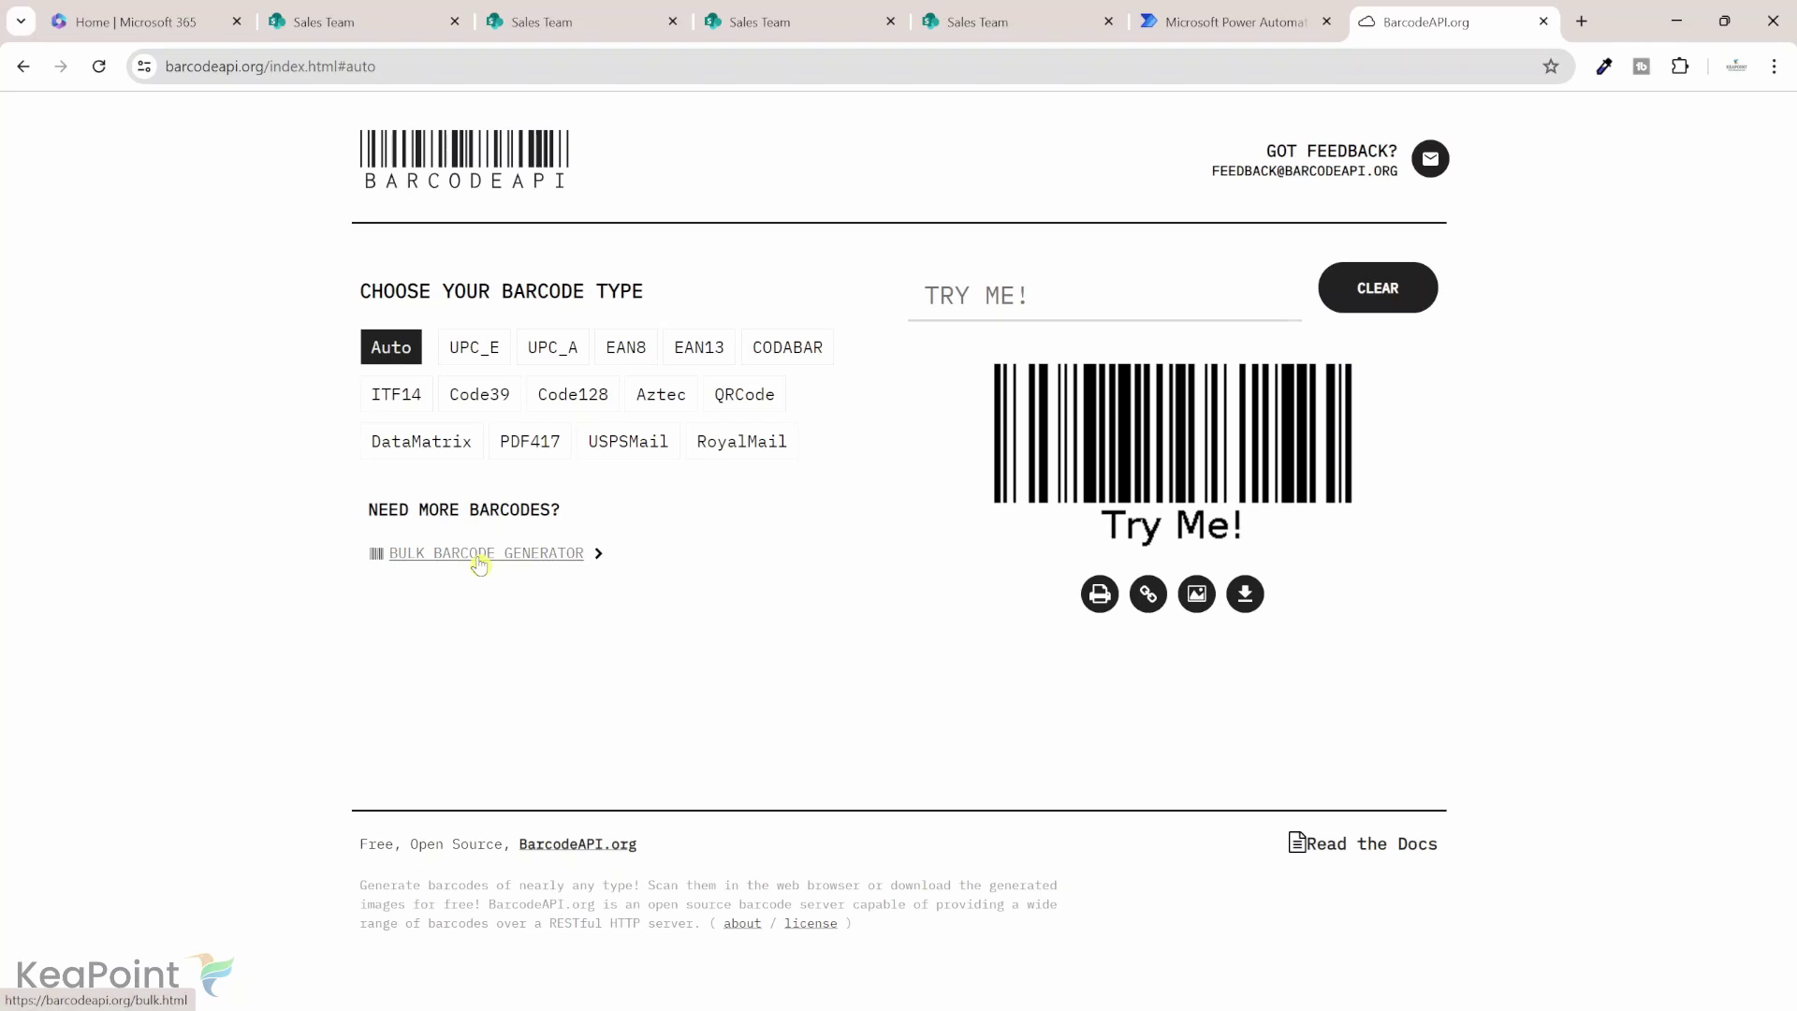
{"action": "left_click", "coordinate": [477, 557]}
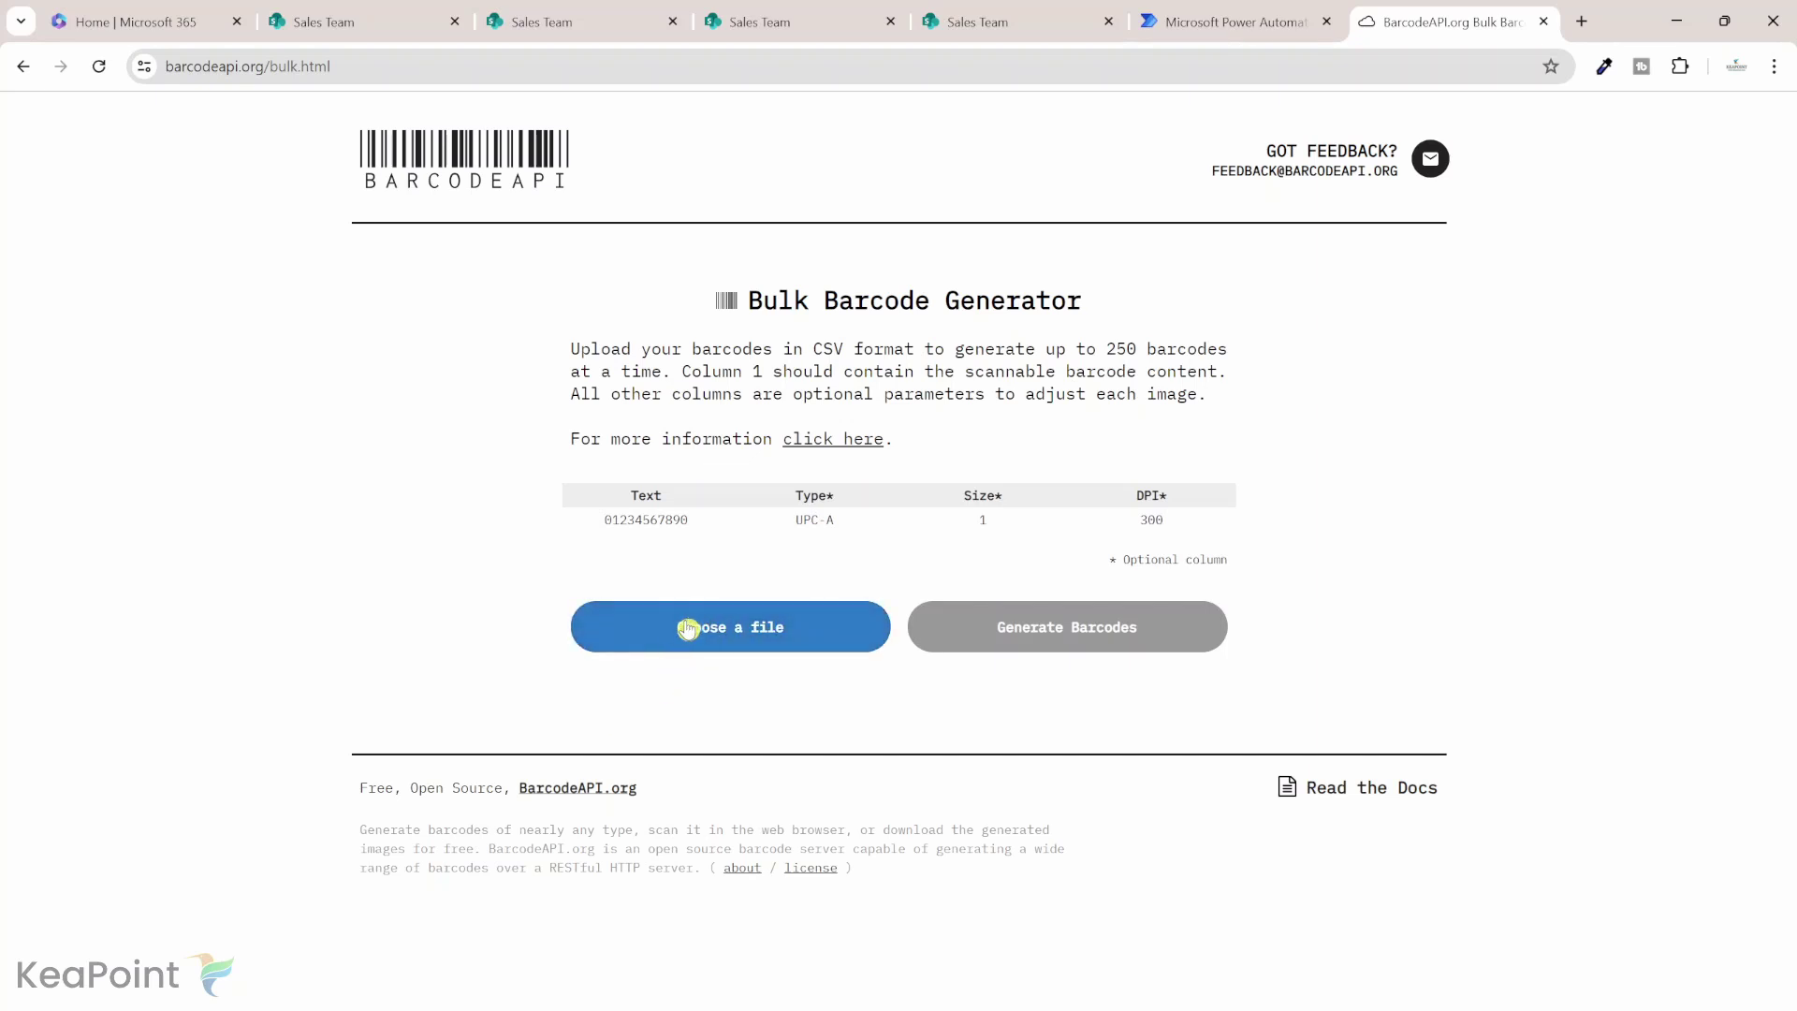
{"action": "left_click", "coordinate": [1039, 632]}
Step: Switch to Power Automate and create an automated cloud flow named Product Barcode with the SharePoint trigger When an item is created
{"action": "left_click", "coordinate": [1228, 22]}
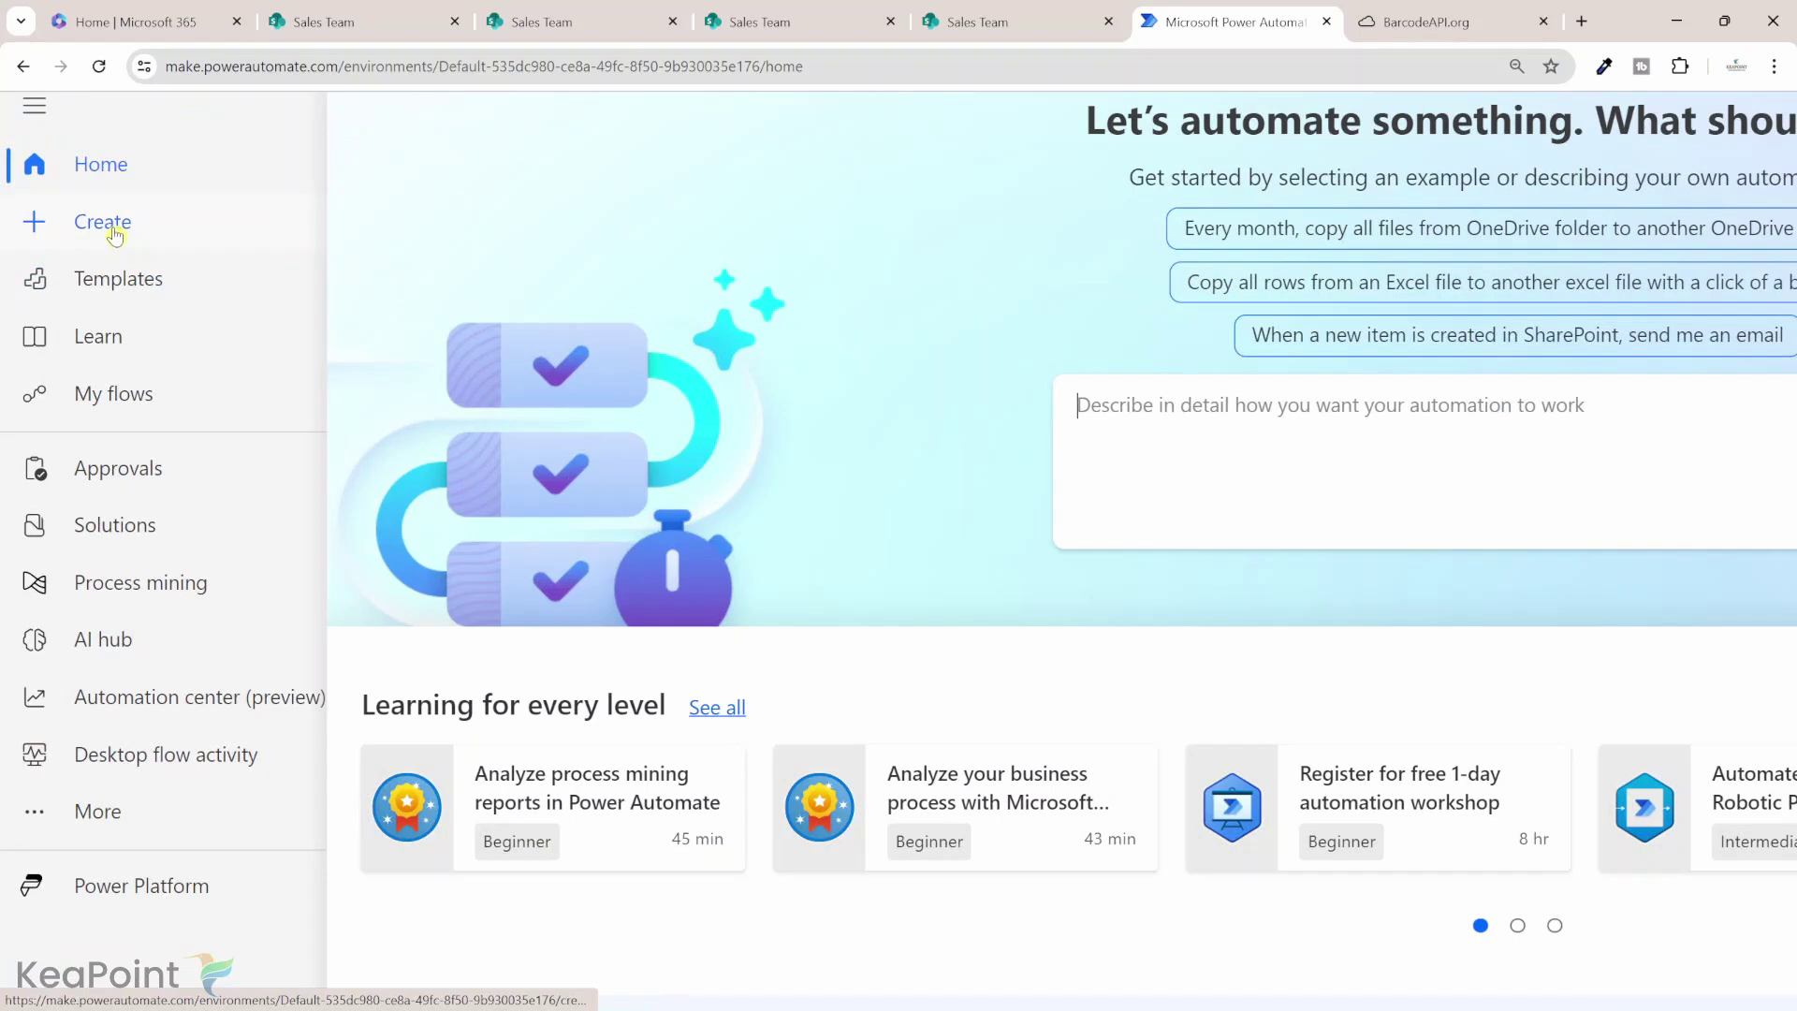
{"action": "left_click", "coordinate": [114, 232]}
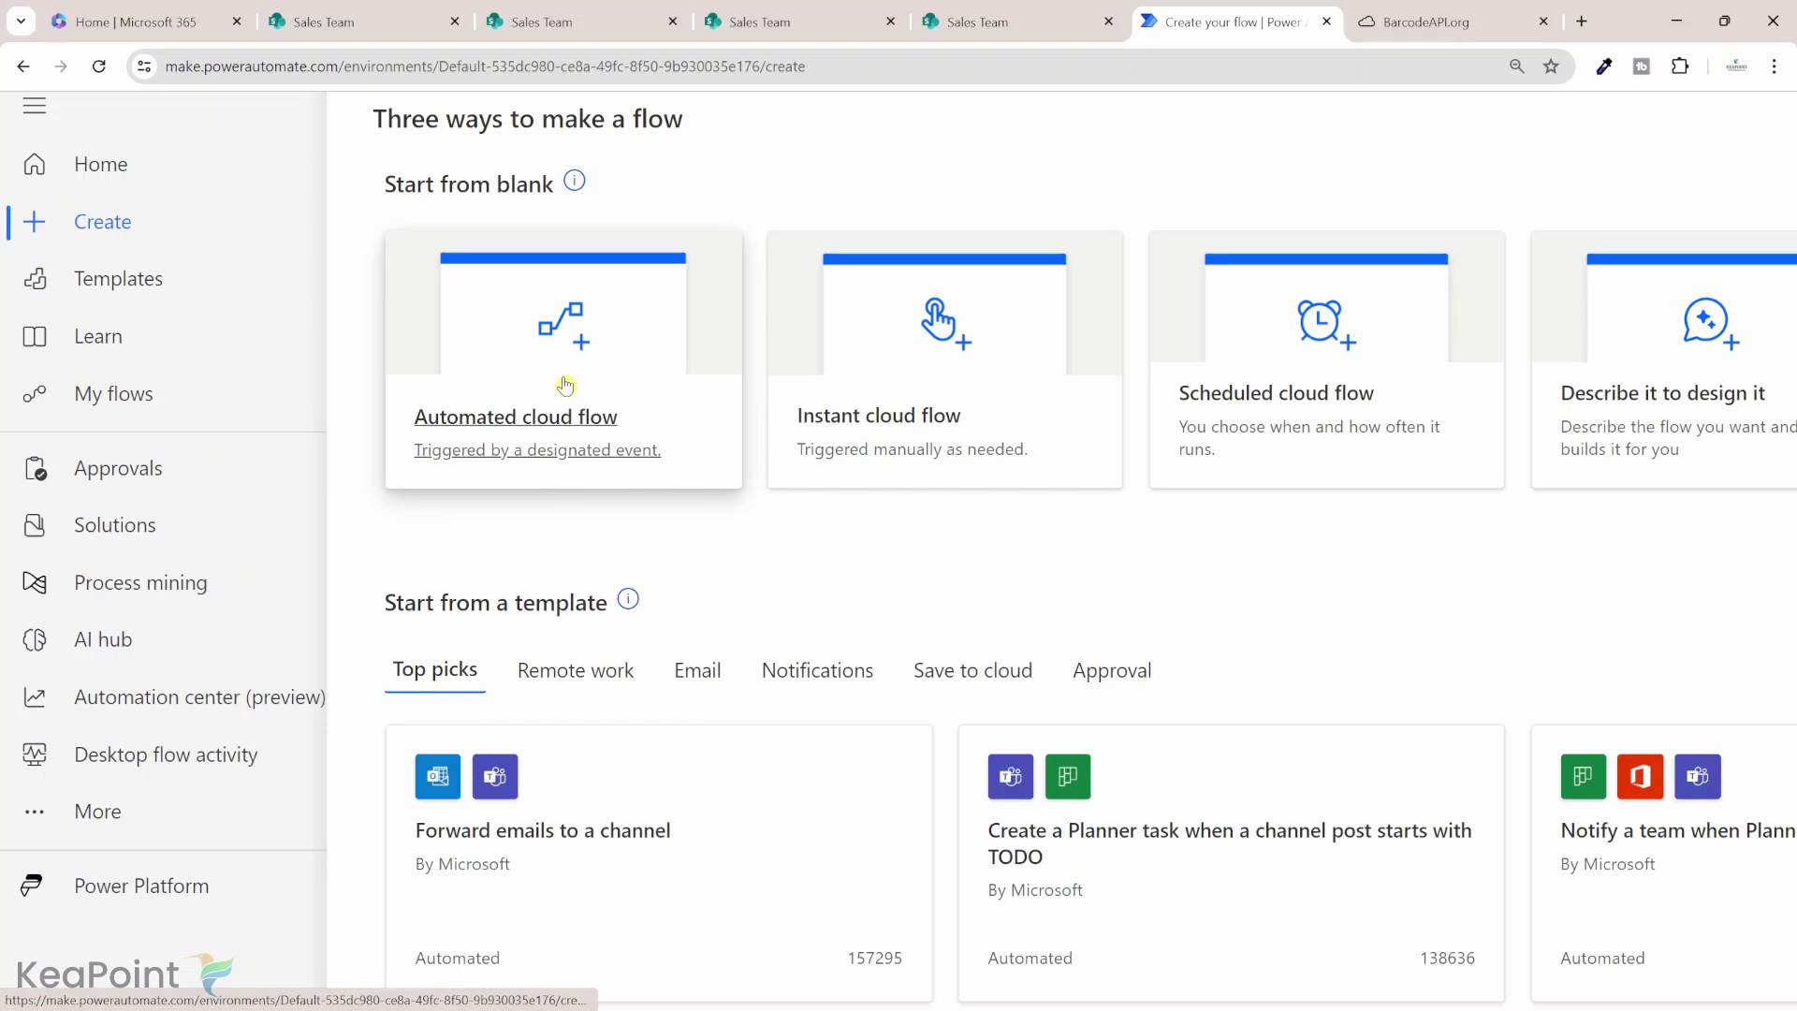
{"action": "left_click", "coordinate": [565, 384]}
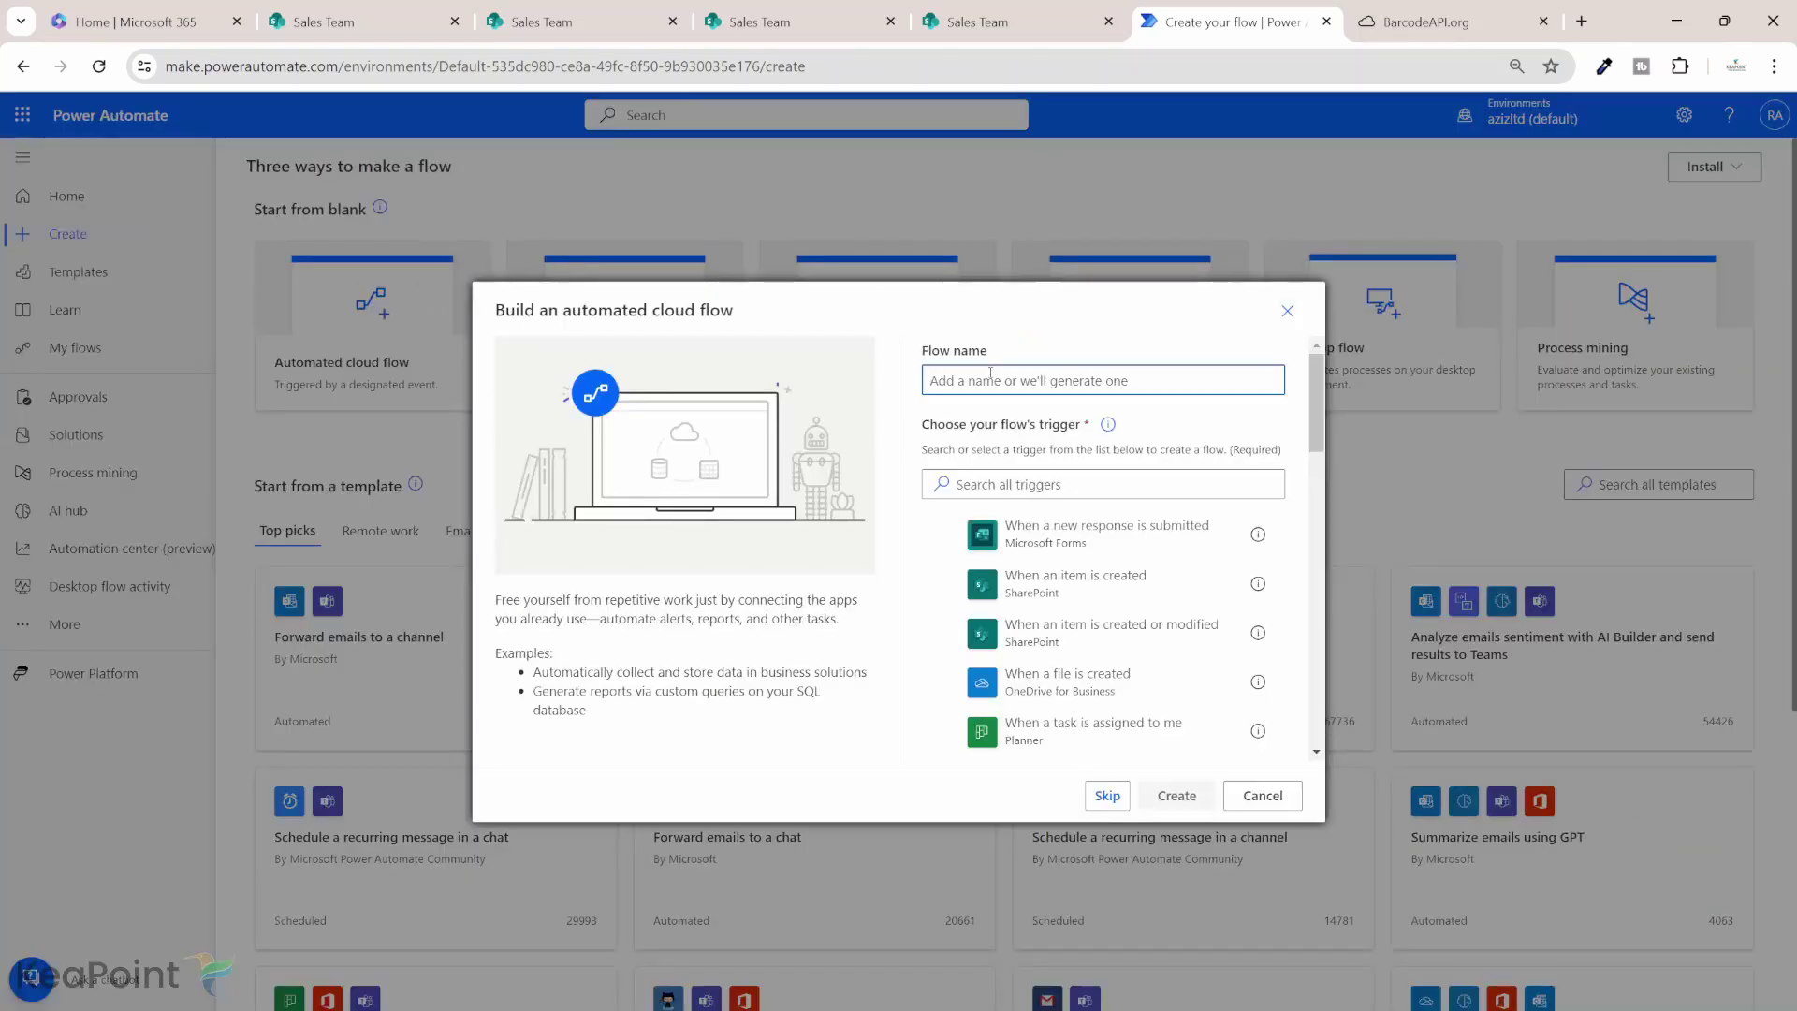
{"action": "type", "text": "Product Barcode"}
{"action": "left_click", "coordinate": [1100, 596]}
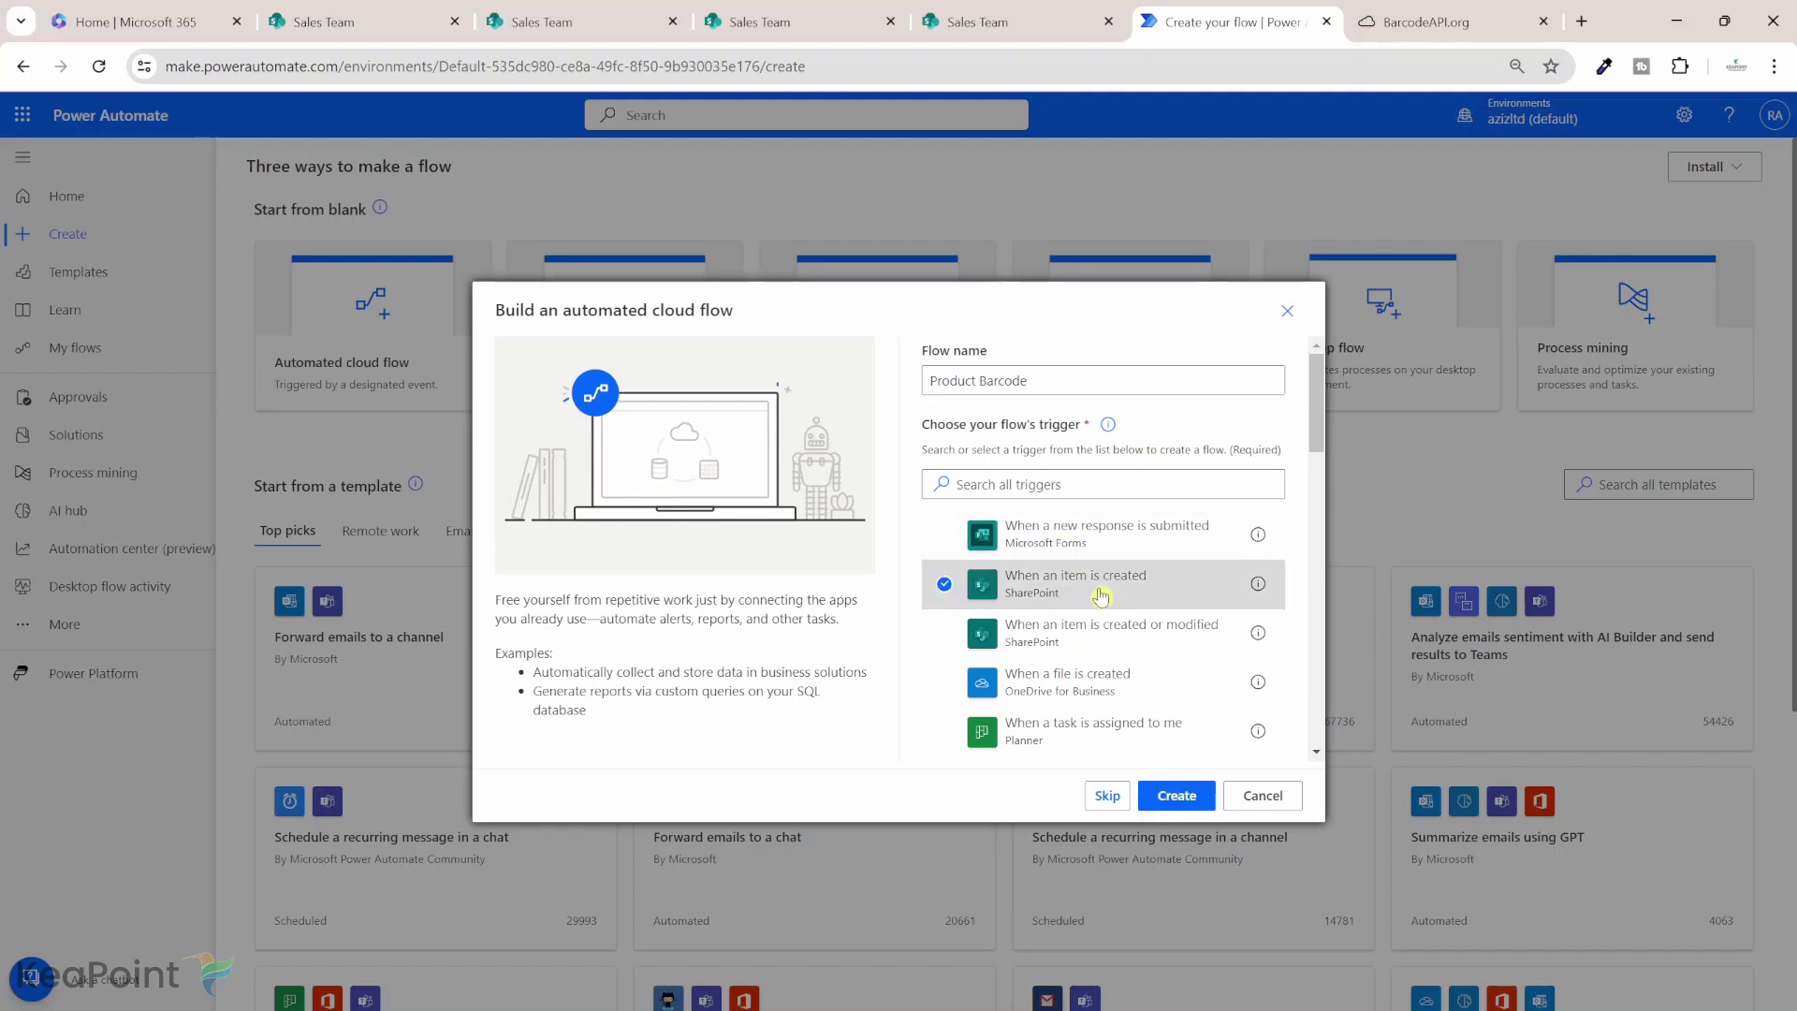
{"action": "left_click", "coordinate": [1178, 797]}
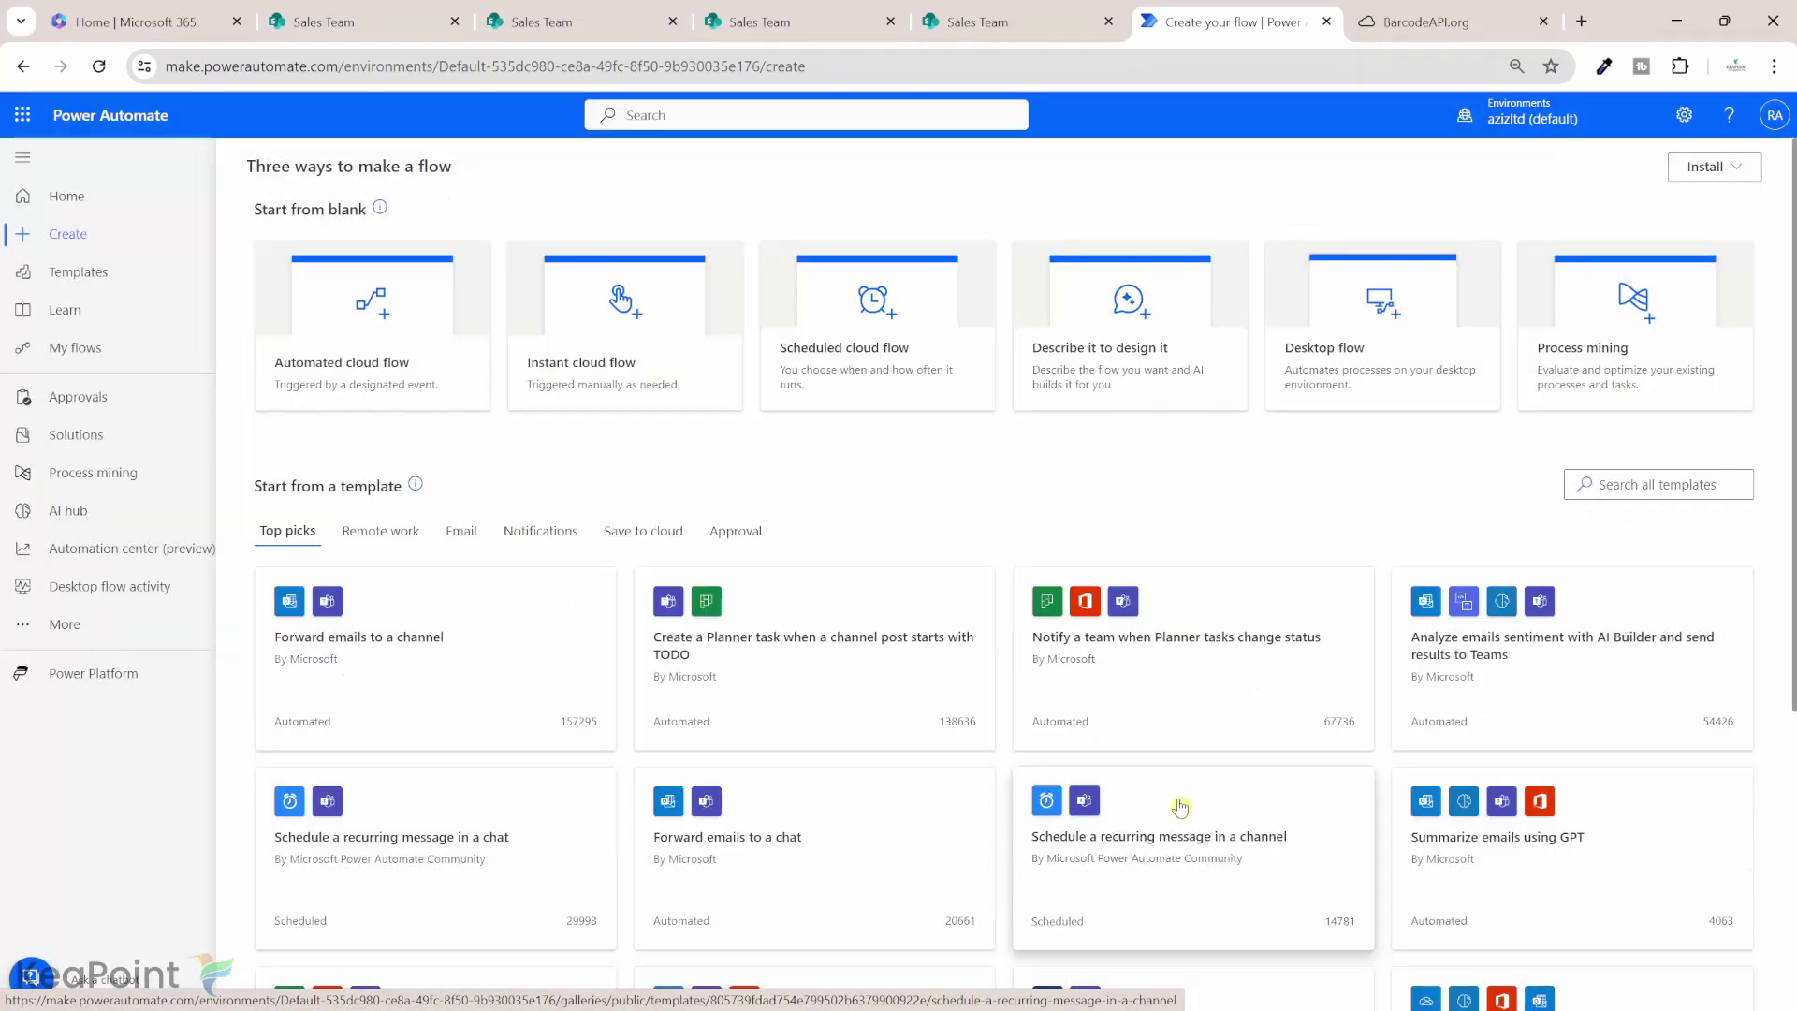
Step: Point the When an item is created trigger at the Sales Team site and its Products list
{"action": "left_click", "coordinate": [915, 367]}
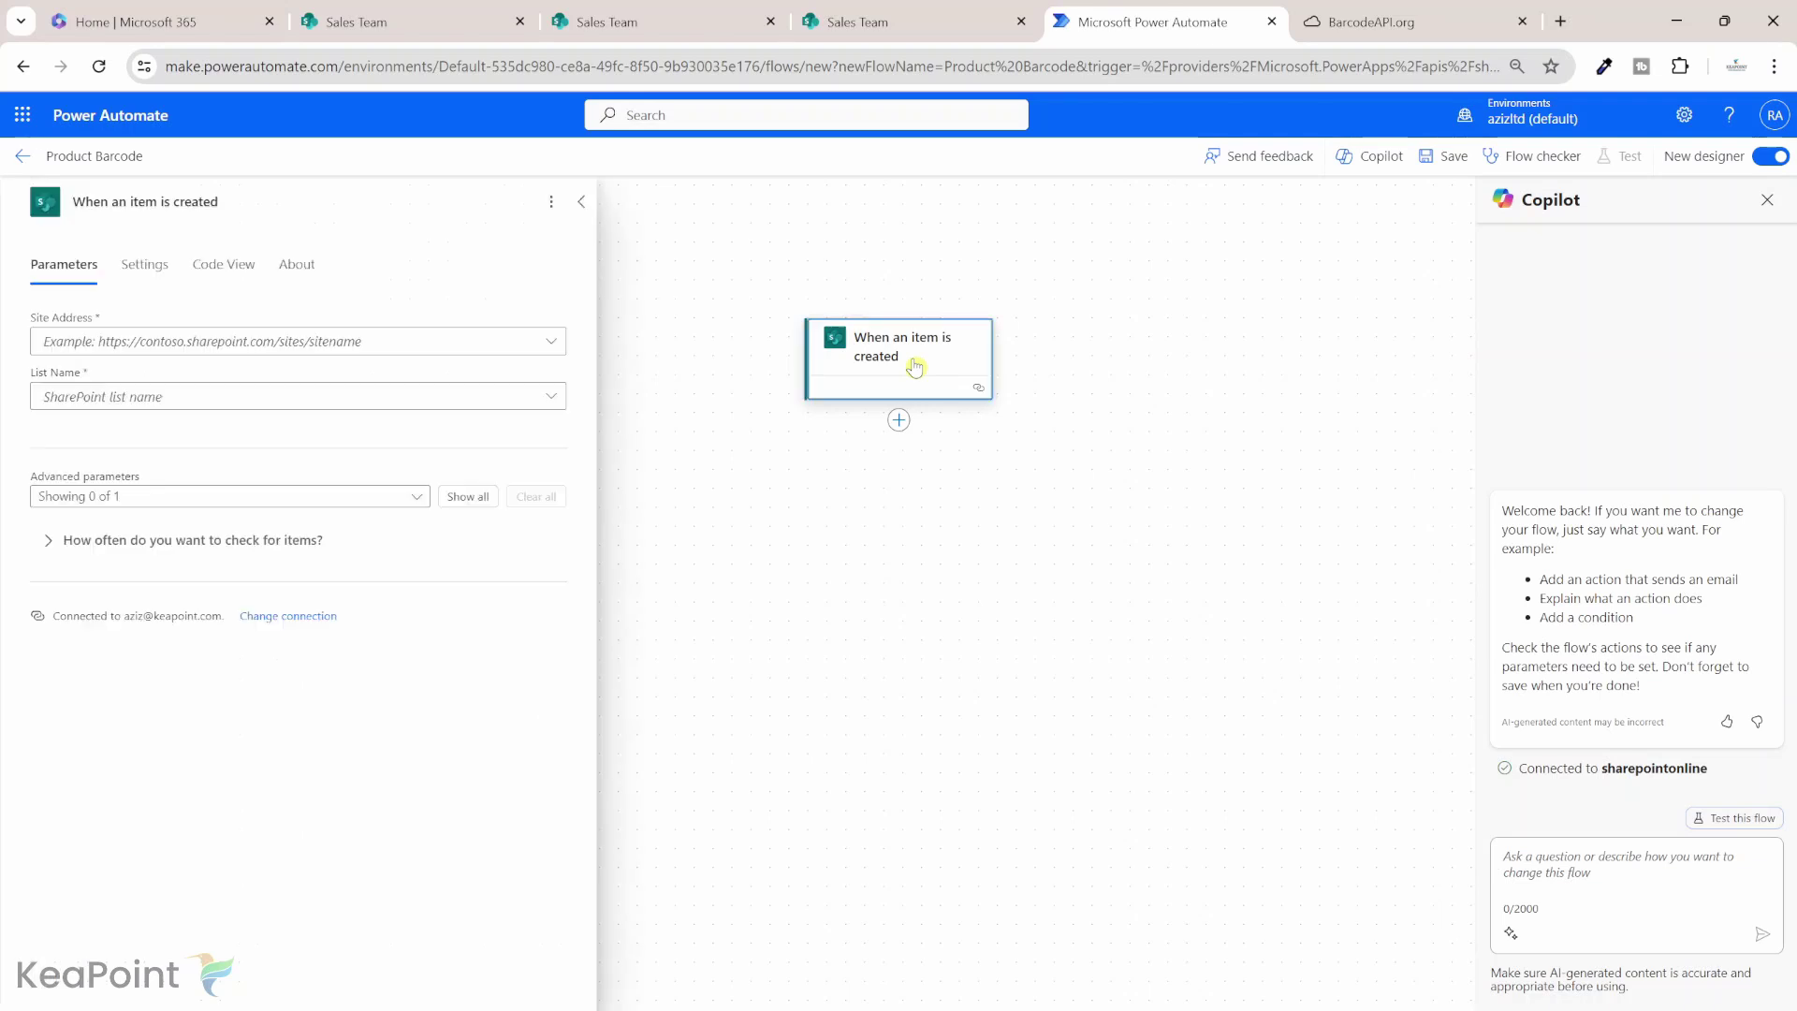
{"action": "left_click", "coordinate": [553, 345]}
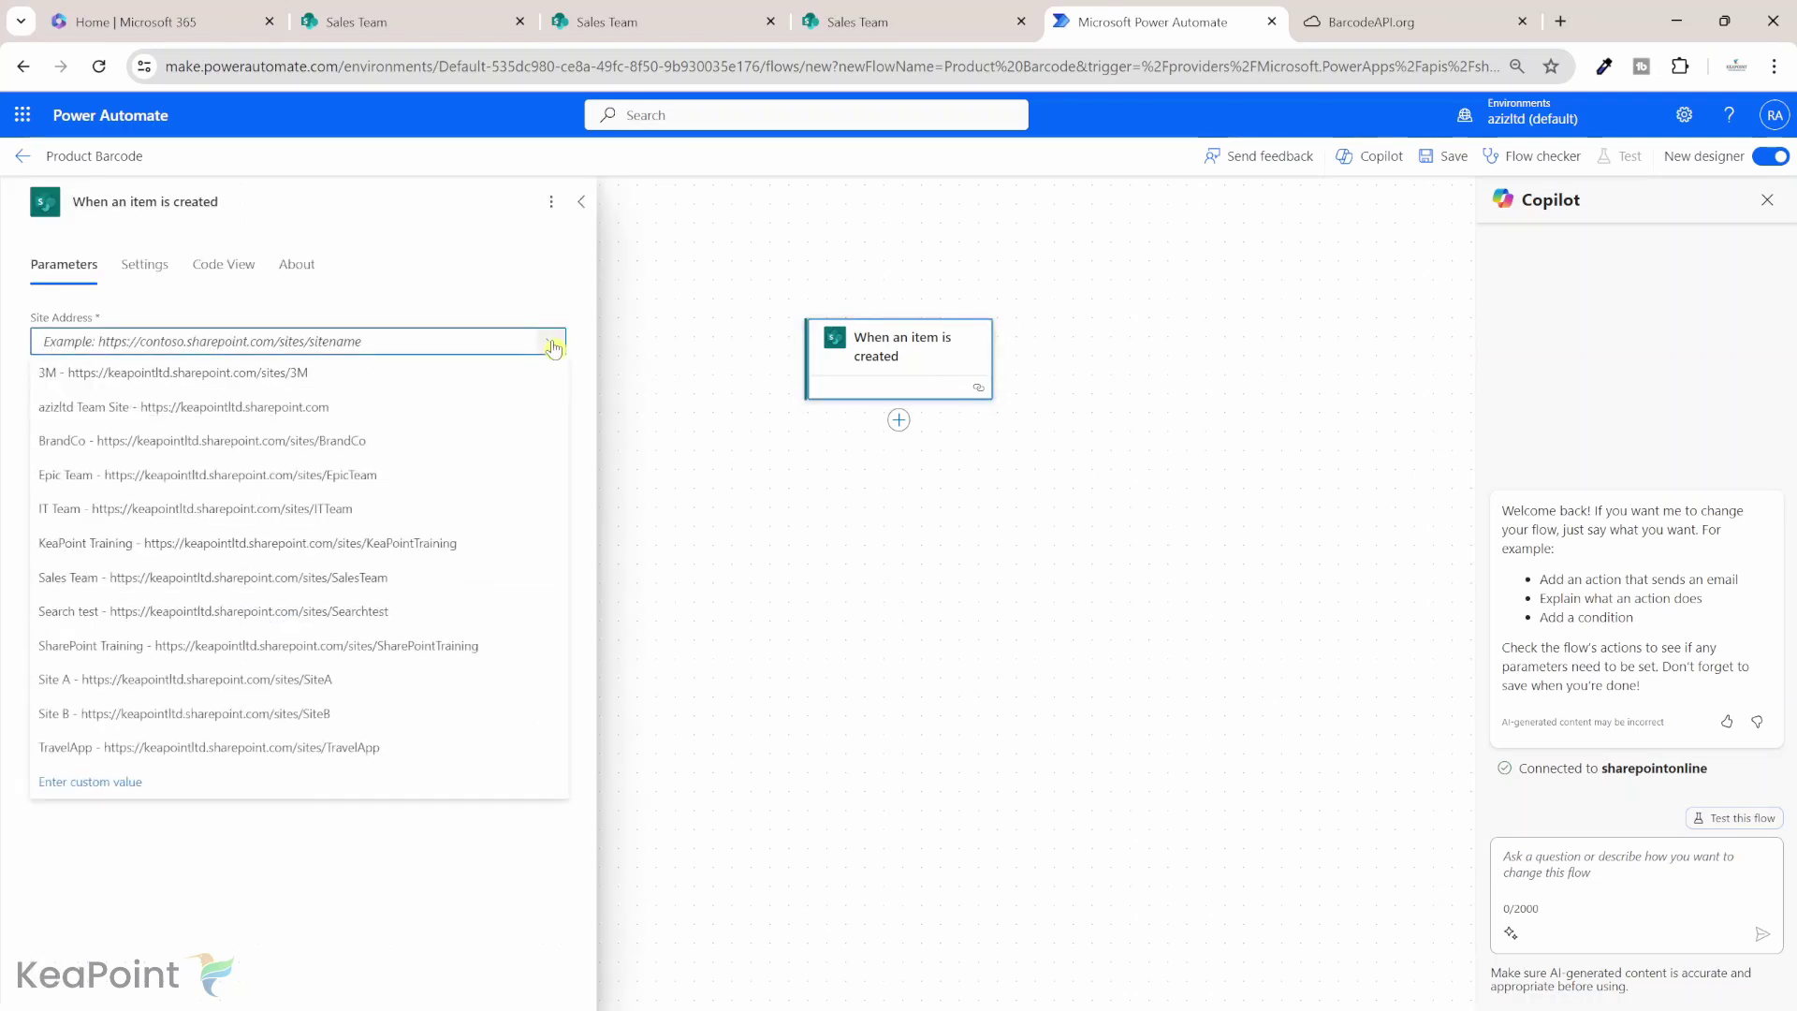
{"action": "left_click", "coordinate": [391, 580]}
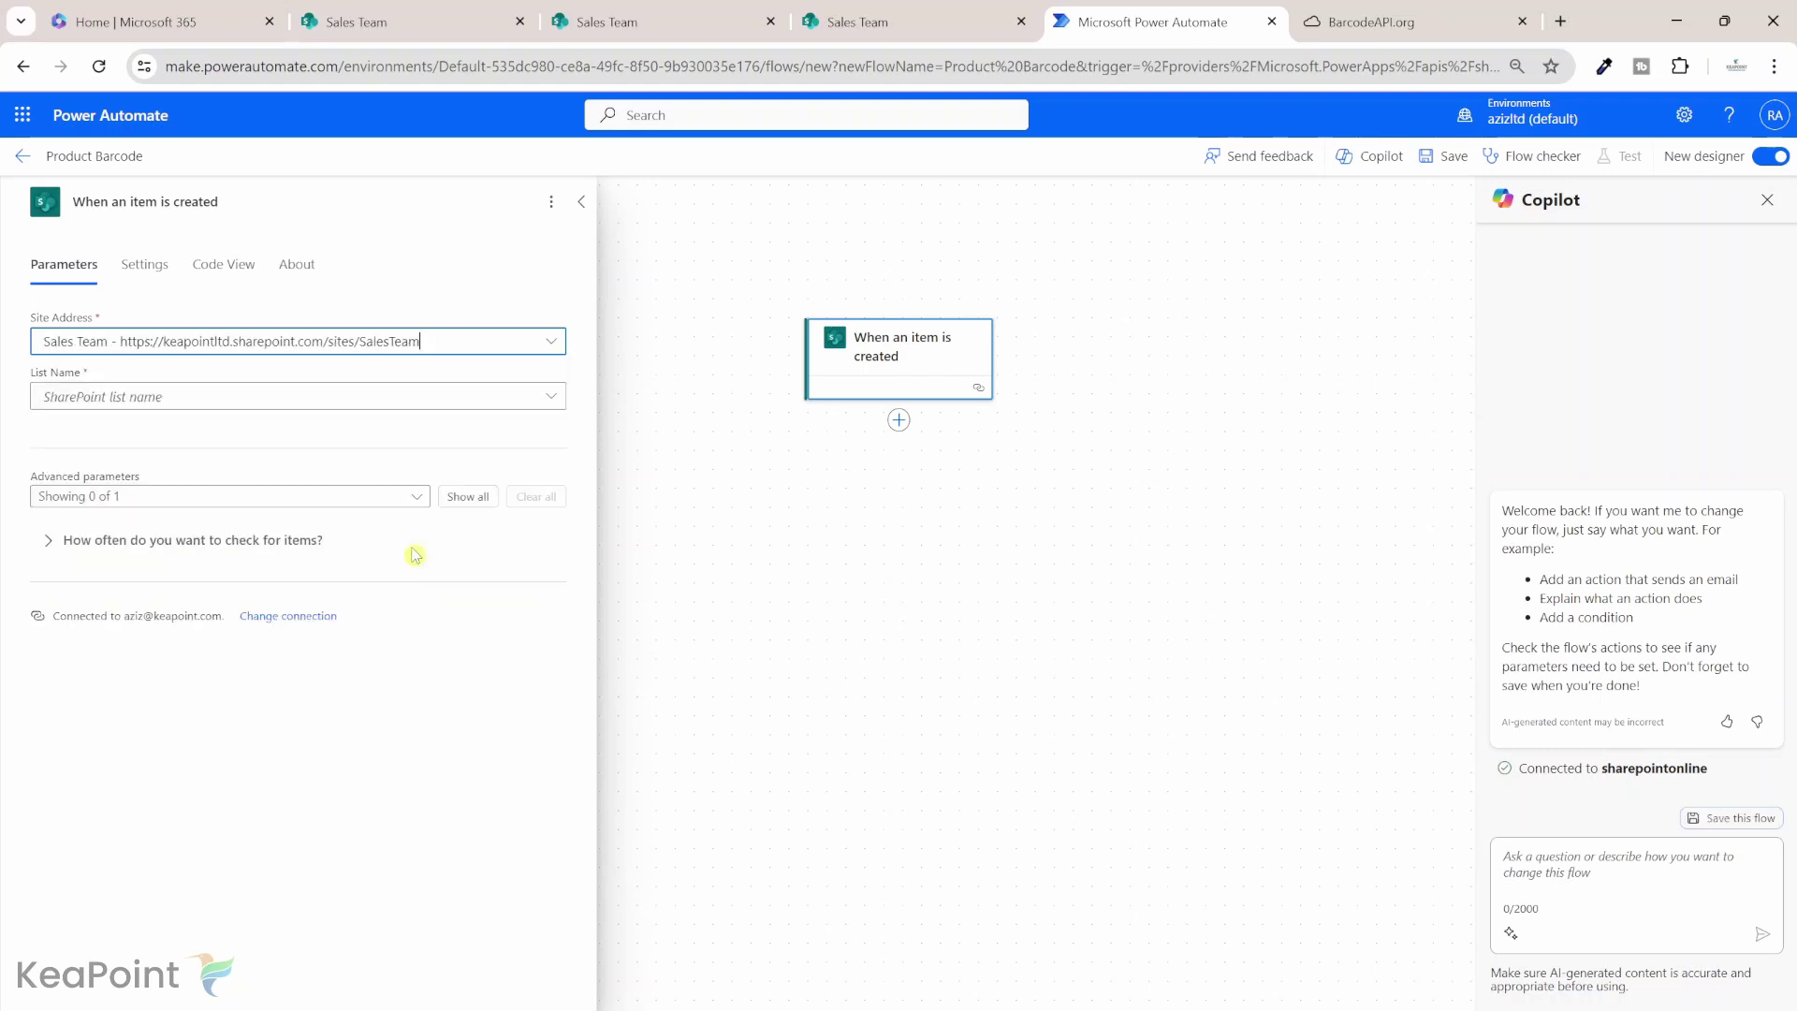
{"action": "left_click", "coordinate": [549, 401]}
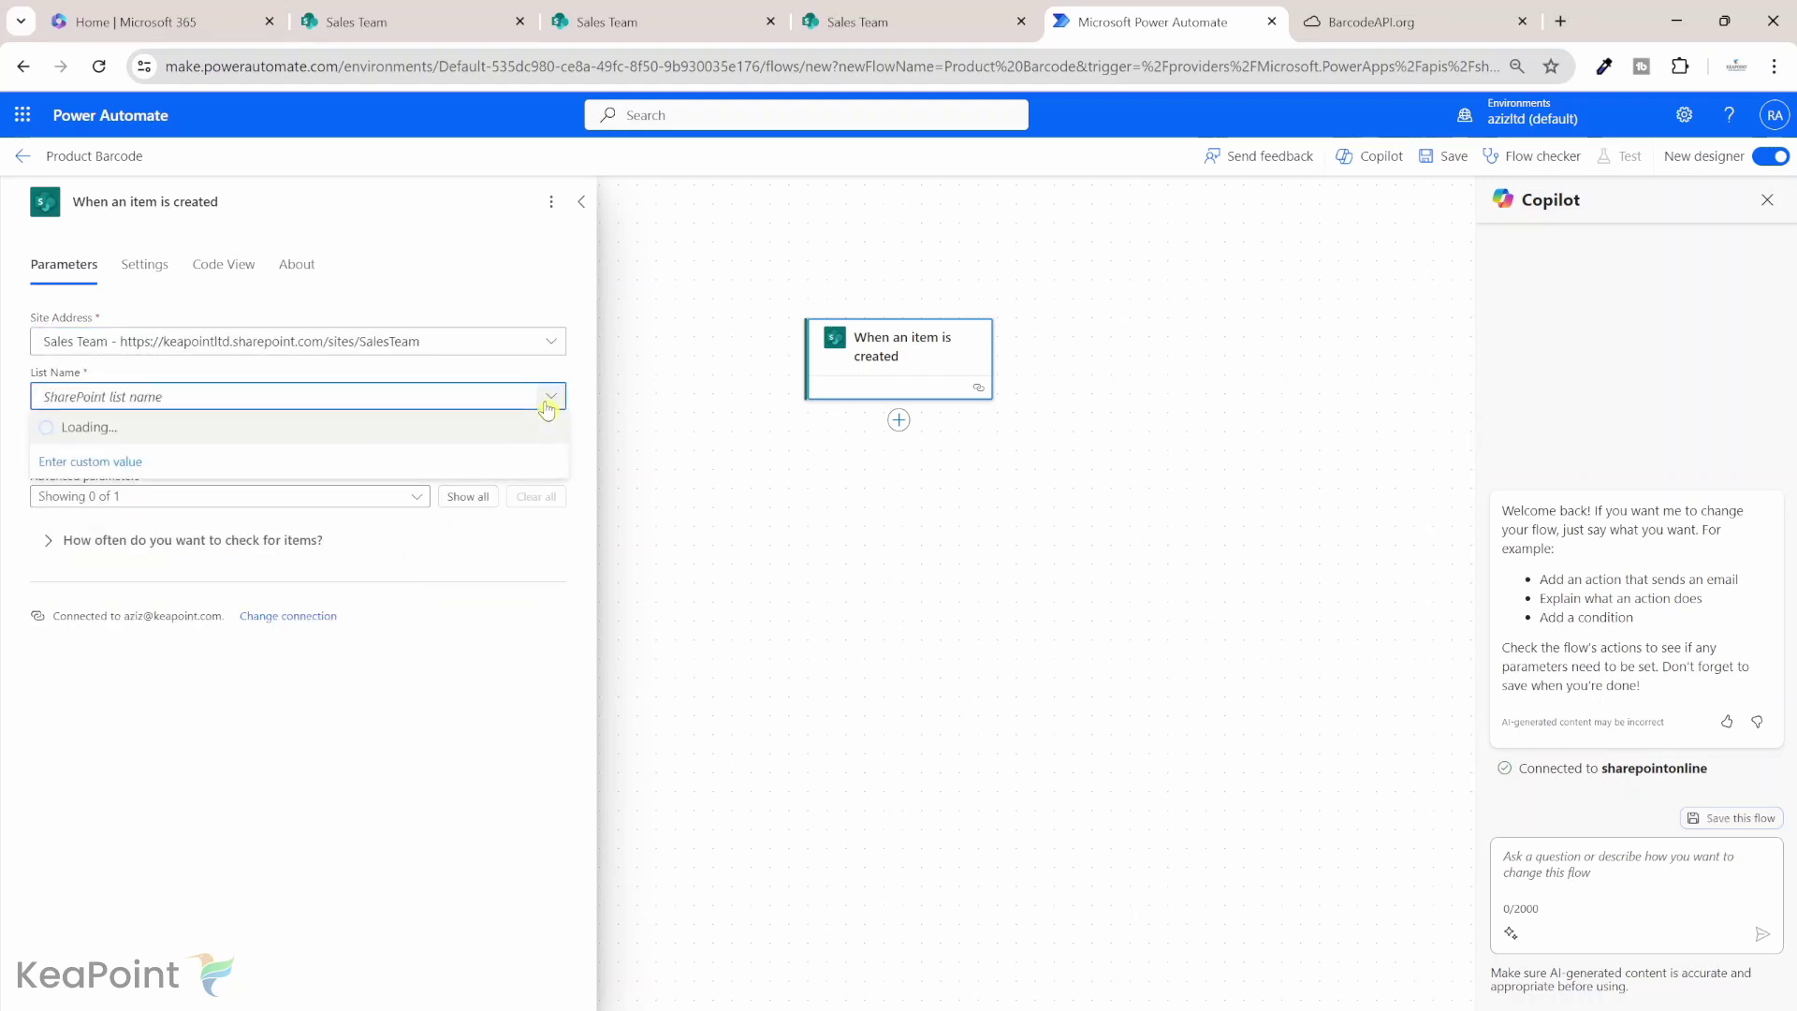
{"action": "left_click", "coordinate": [132, 716]}
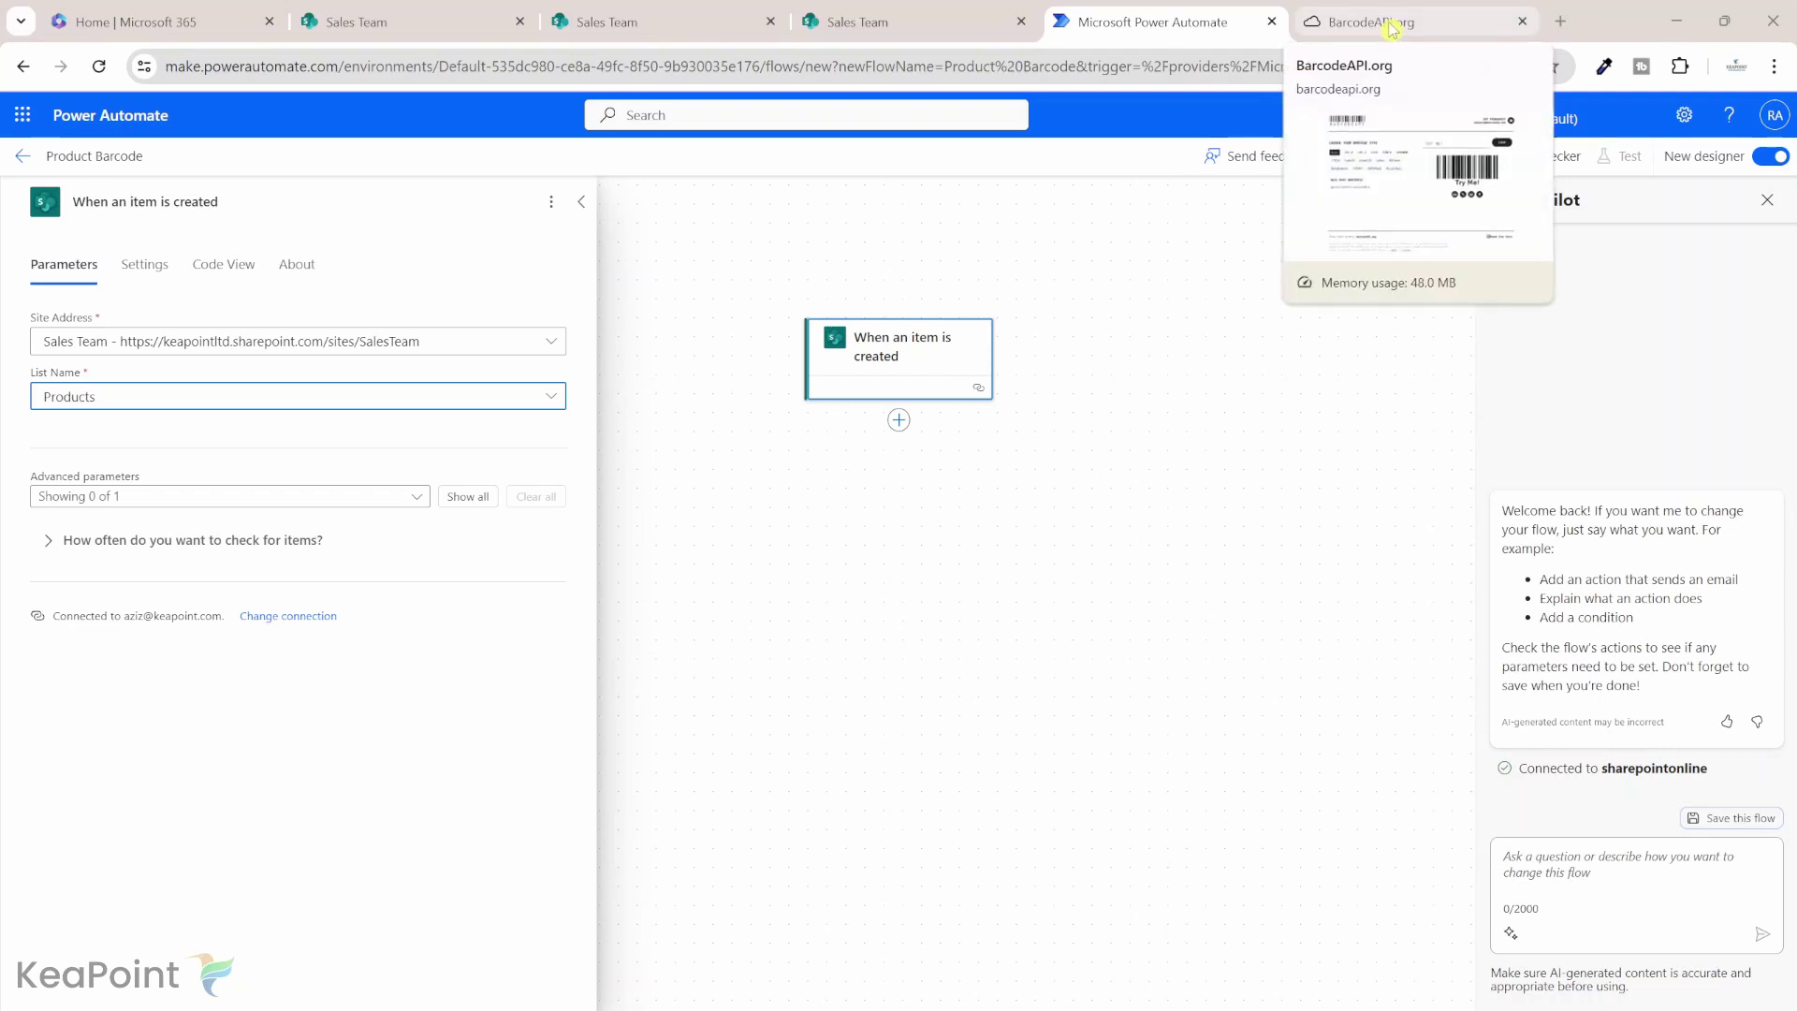
Step: Search for http and add the built-in HTTP action below the When an item is created trigger
{"action": "left_click", "coordinate": [899, 421]}
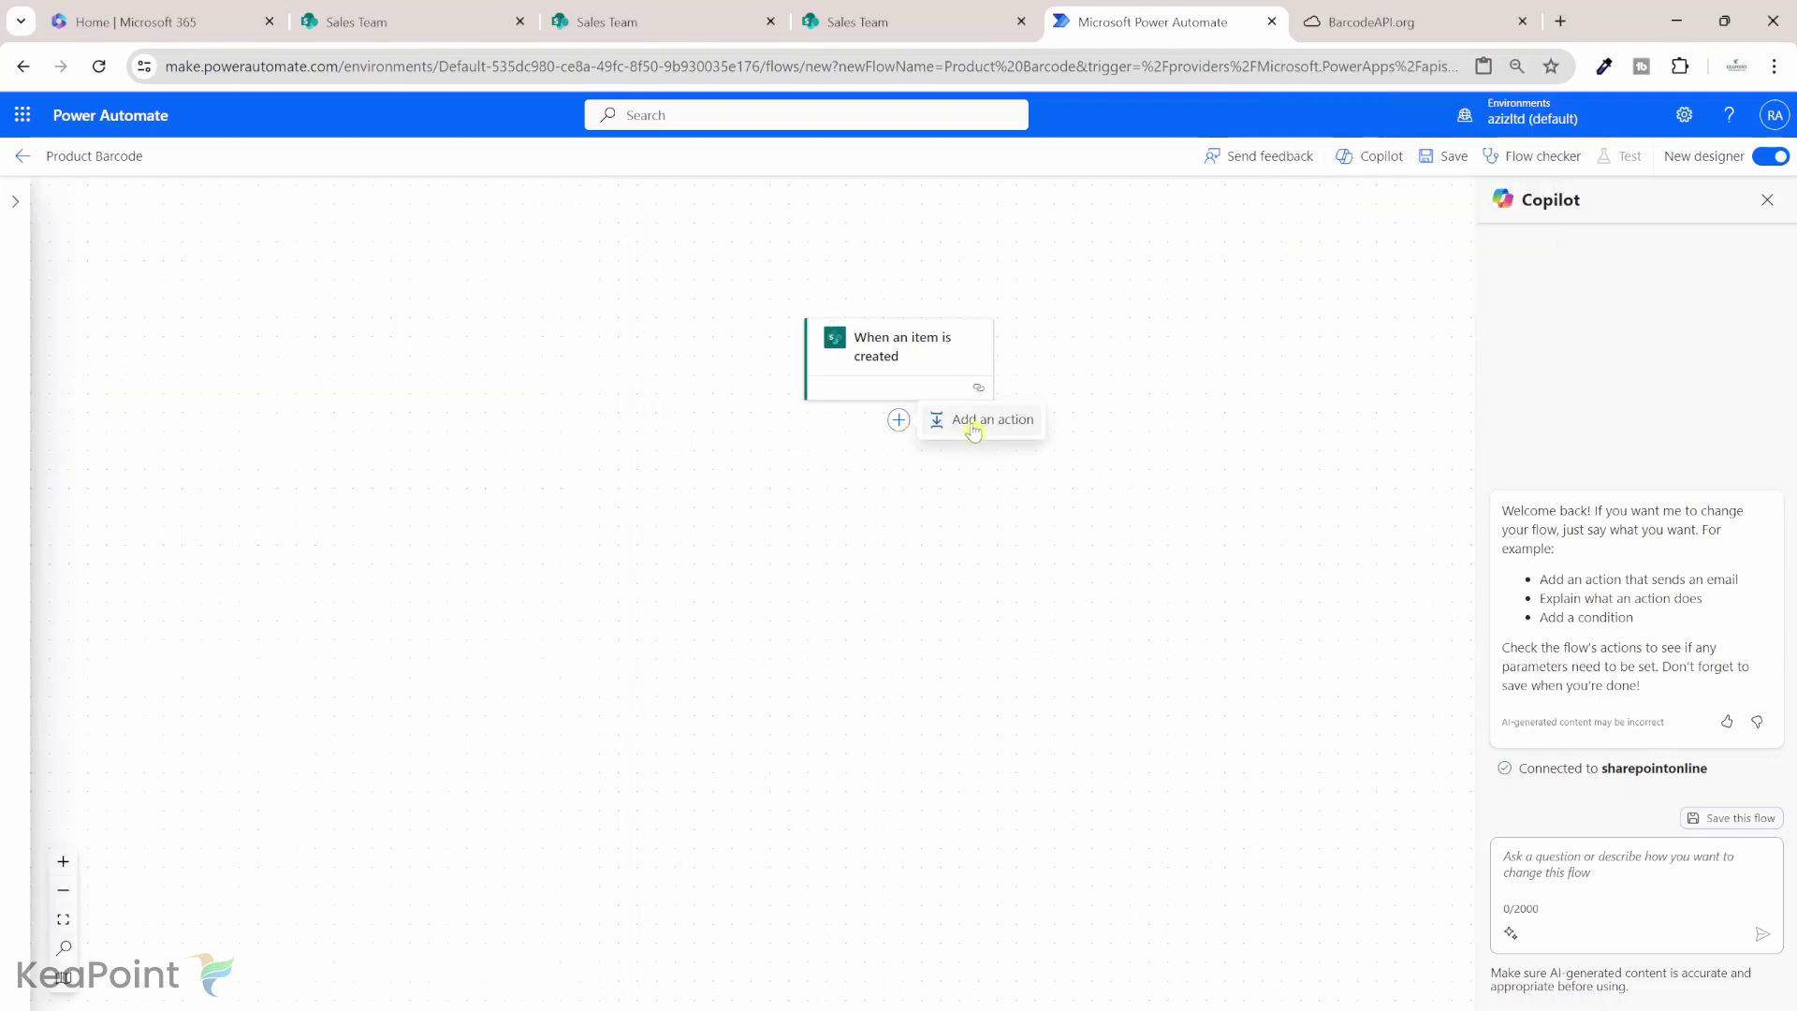
{"action": "left_click", "coordinate": [973, 423]}
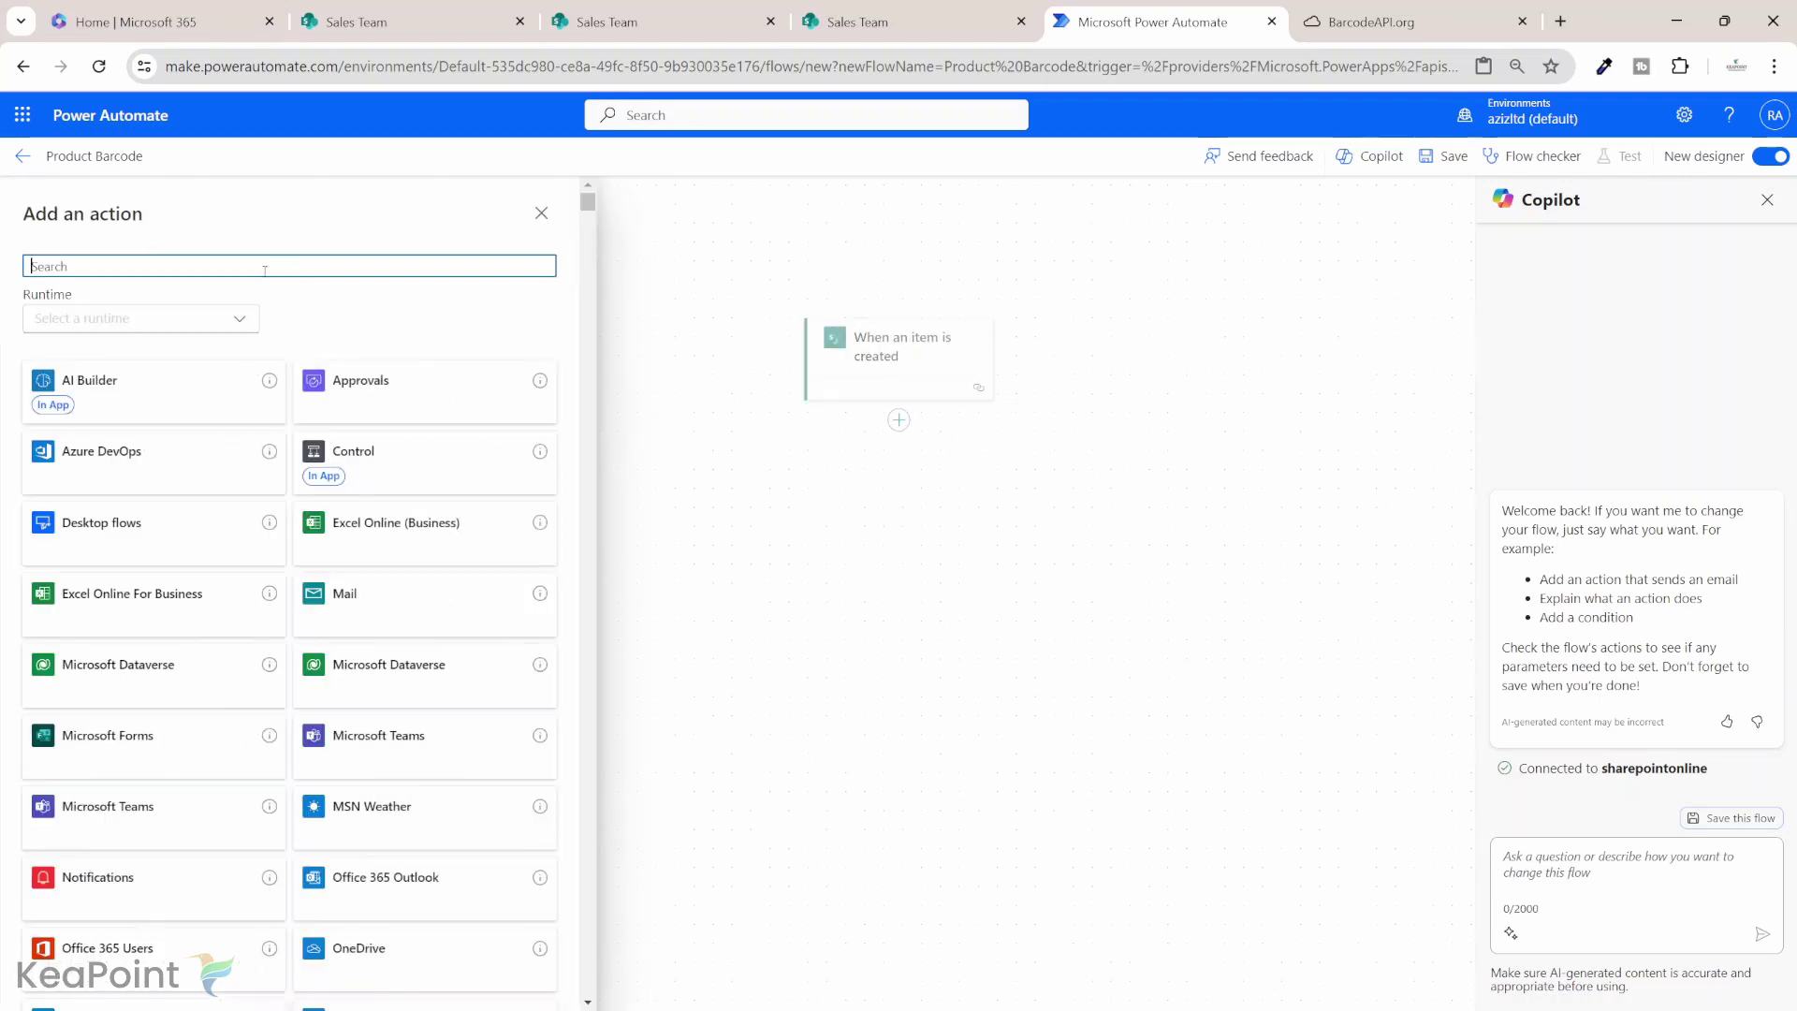
{"action": "type", "text": "http"}
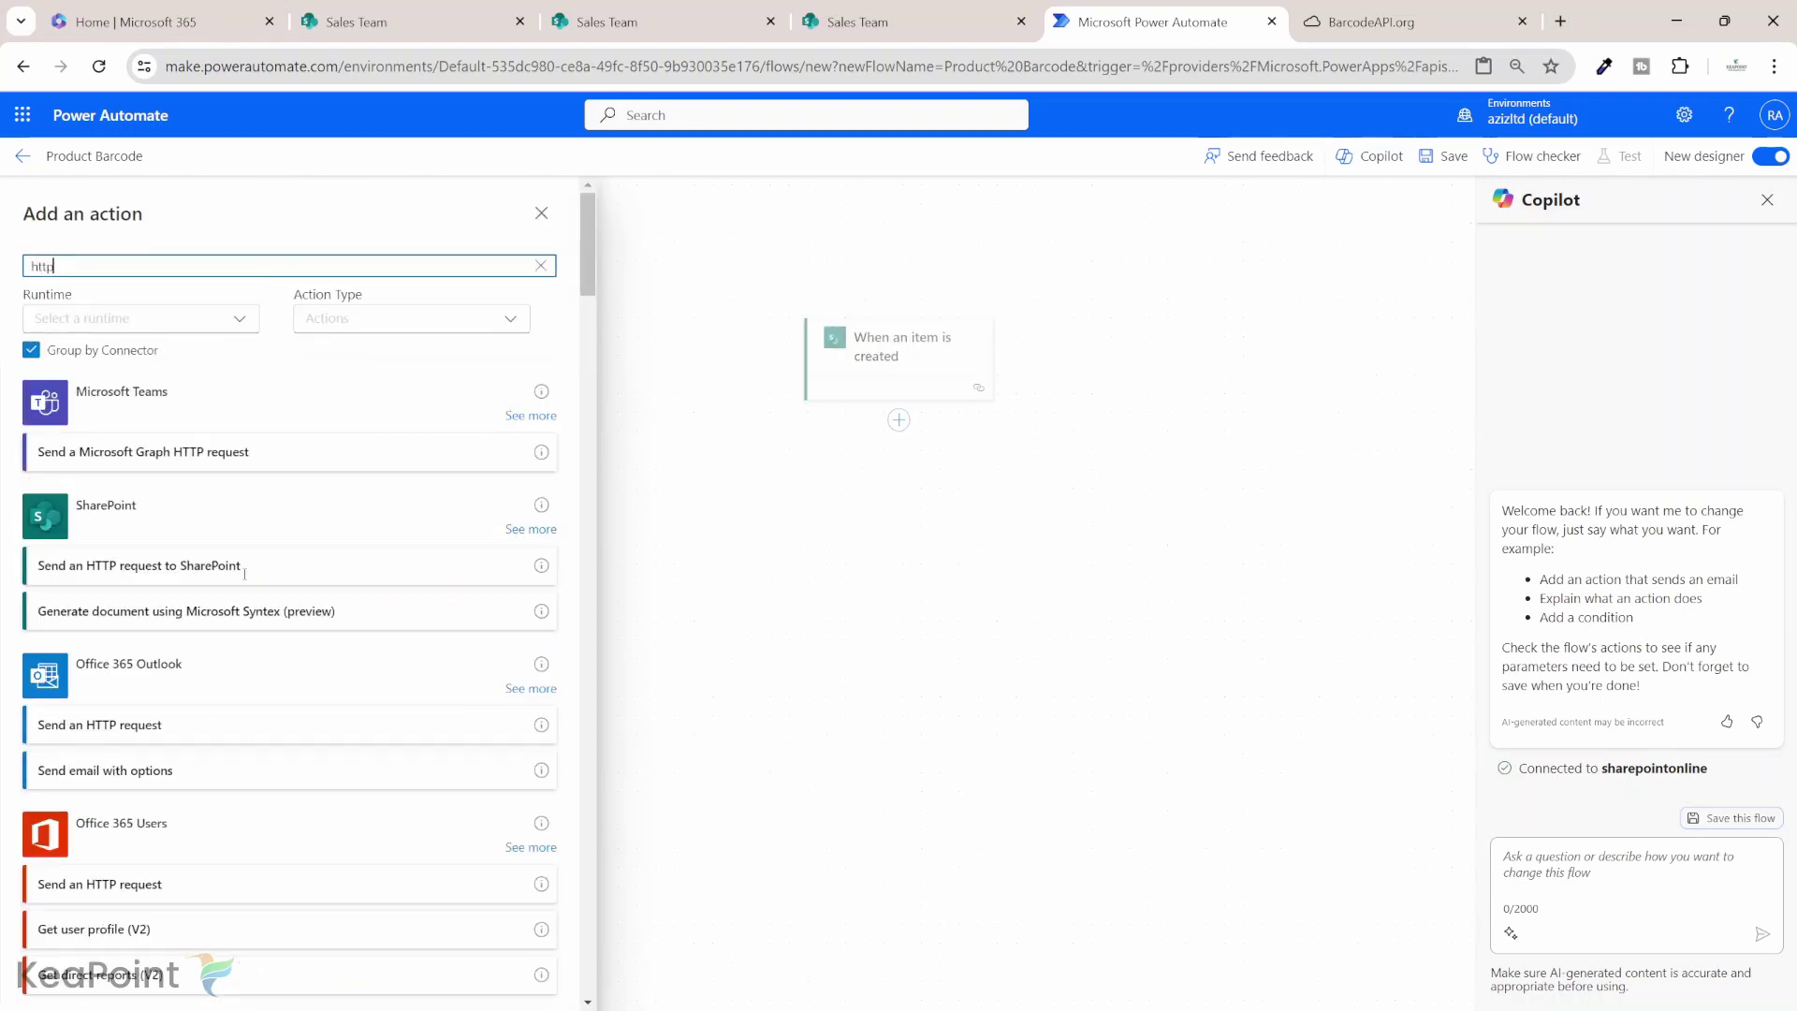
{"action": "scroll", "coordinate": [244, 573], "scroll_direction": "down", "scroll_amount": 5}
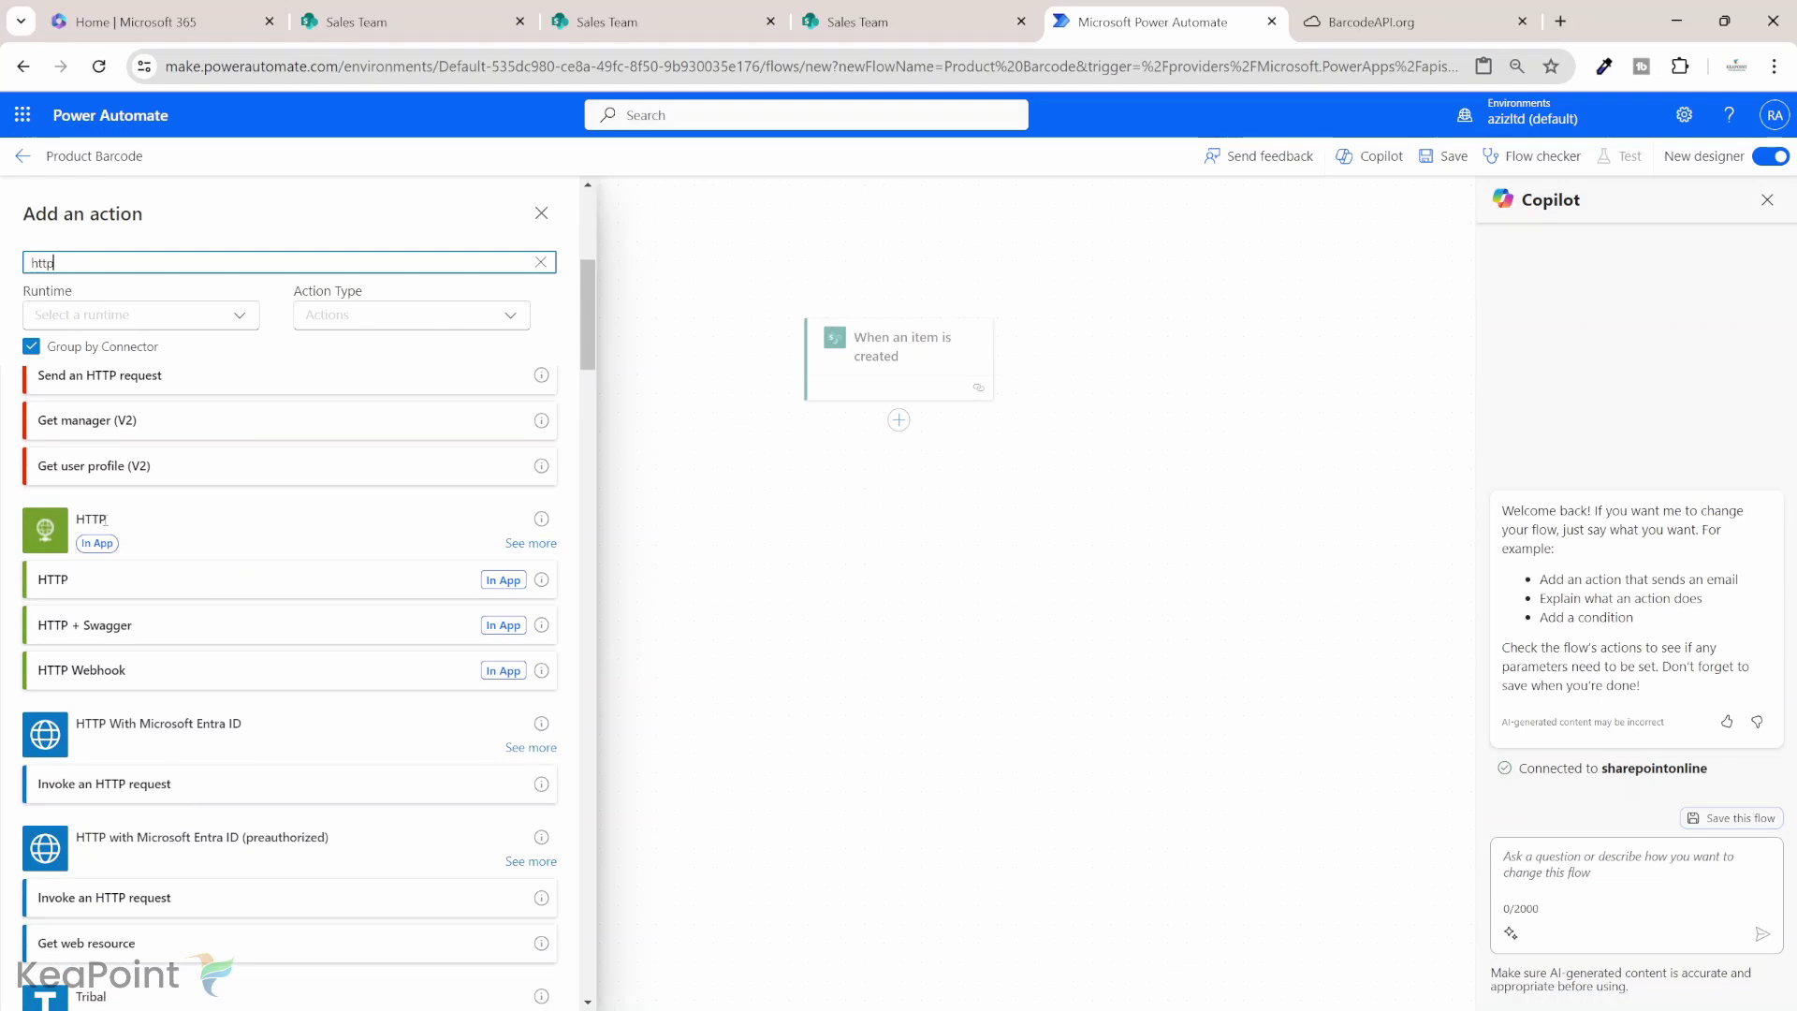
{"action": "left_click", "coordinate": [121, 587]}
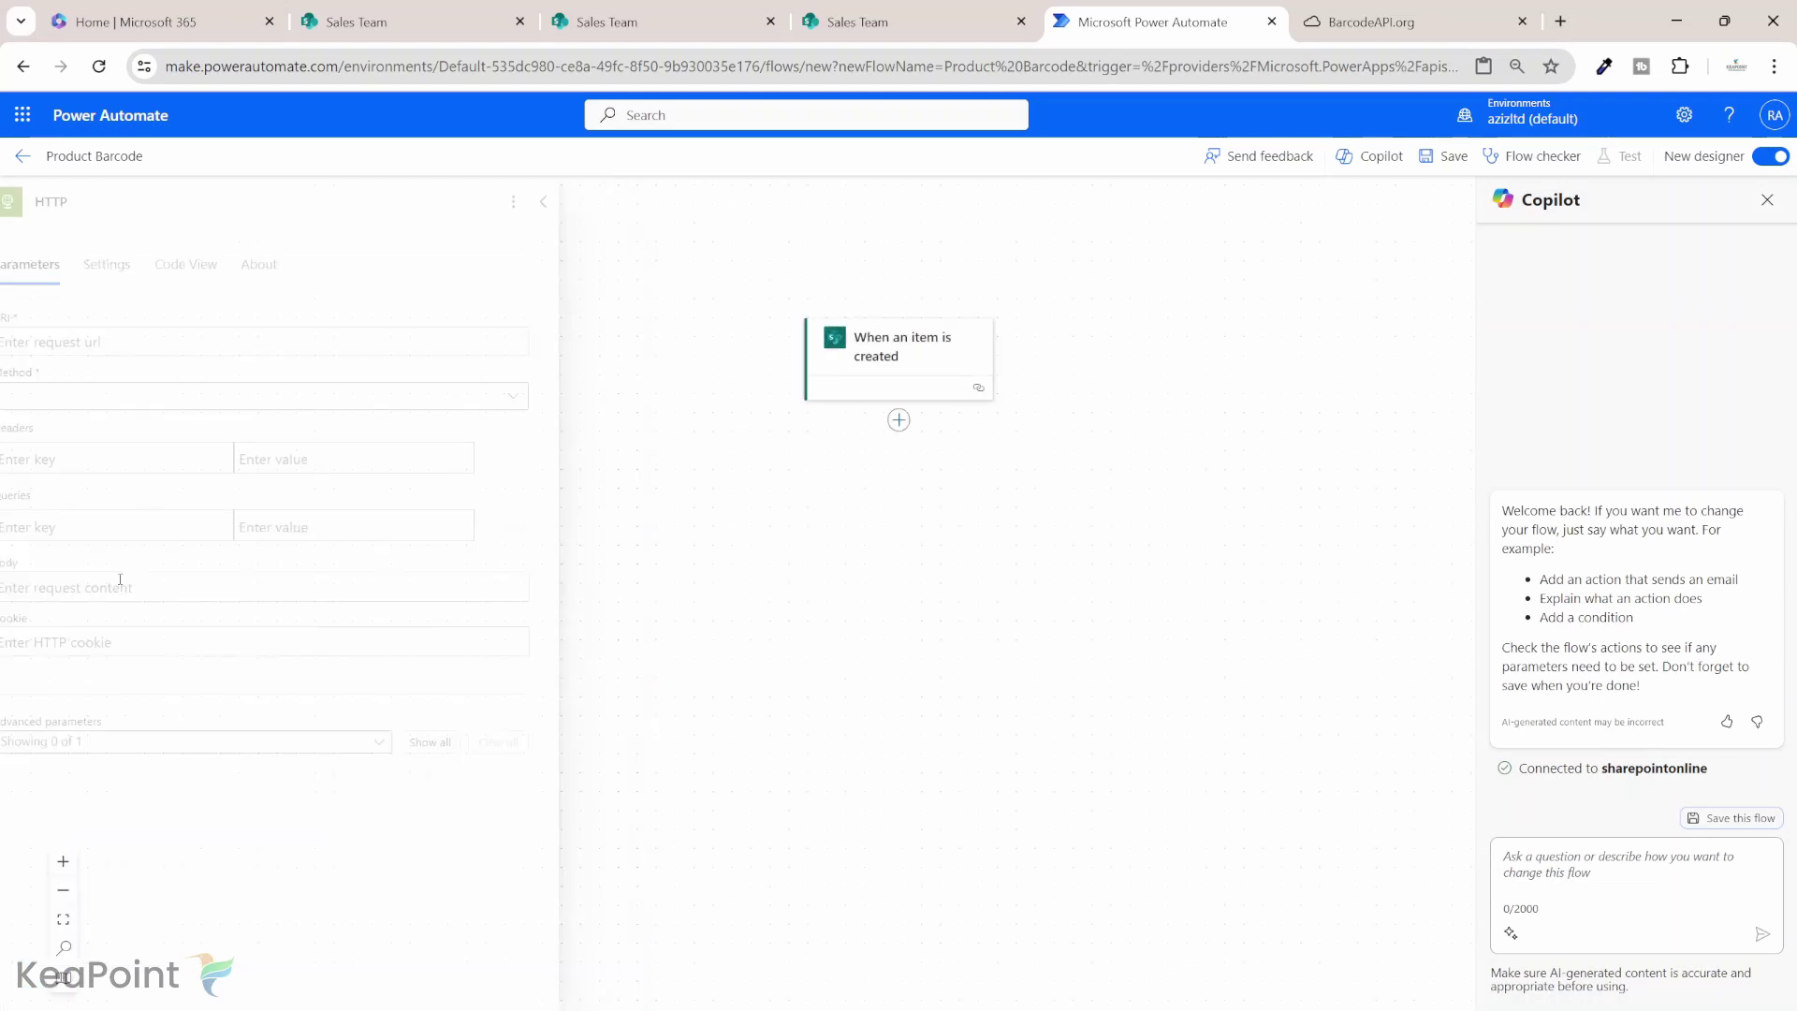
{"action": "left_click", "coordinate": [124, 341]}
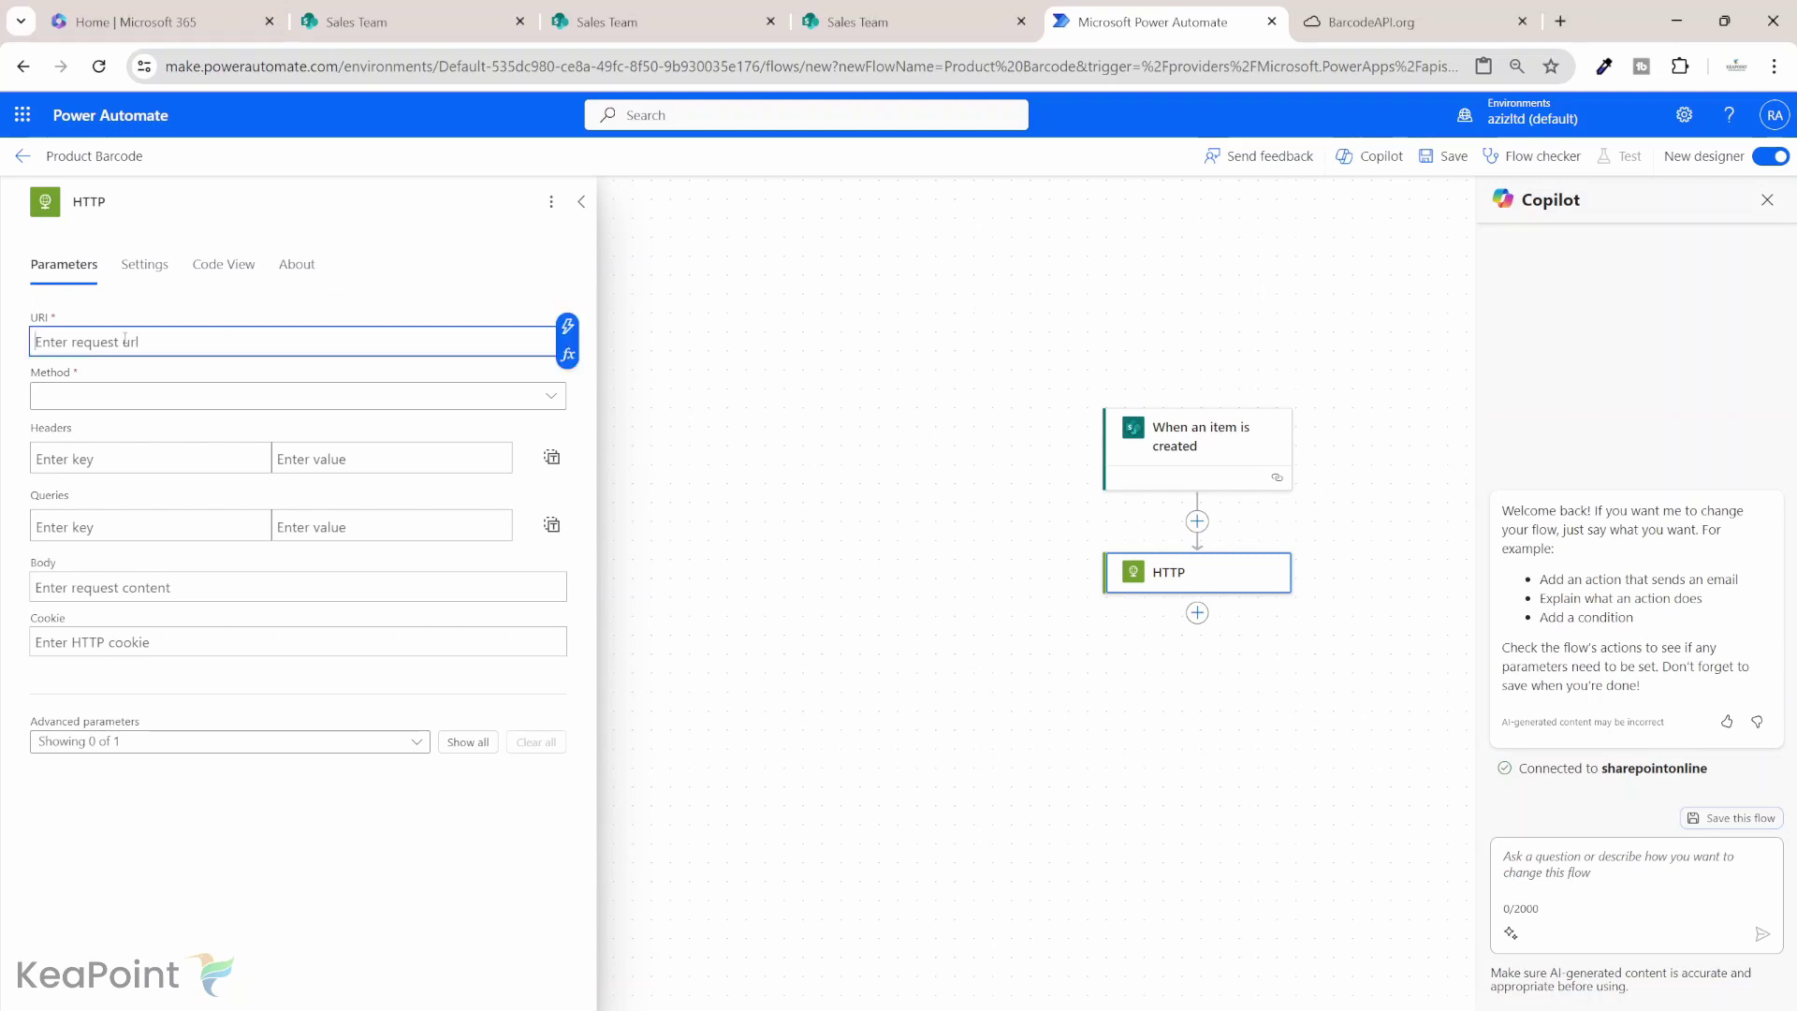
{"action": "type", "text": "https://barcodeapi.org/api/auto"}
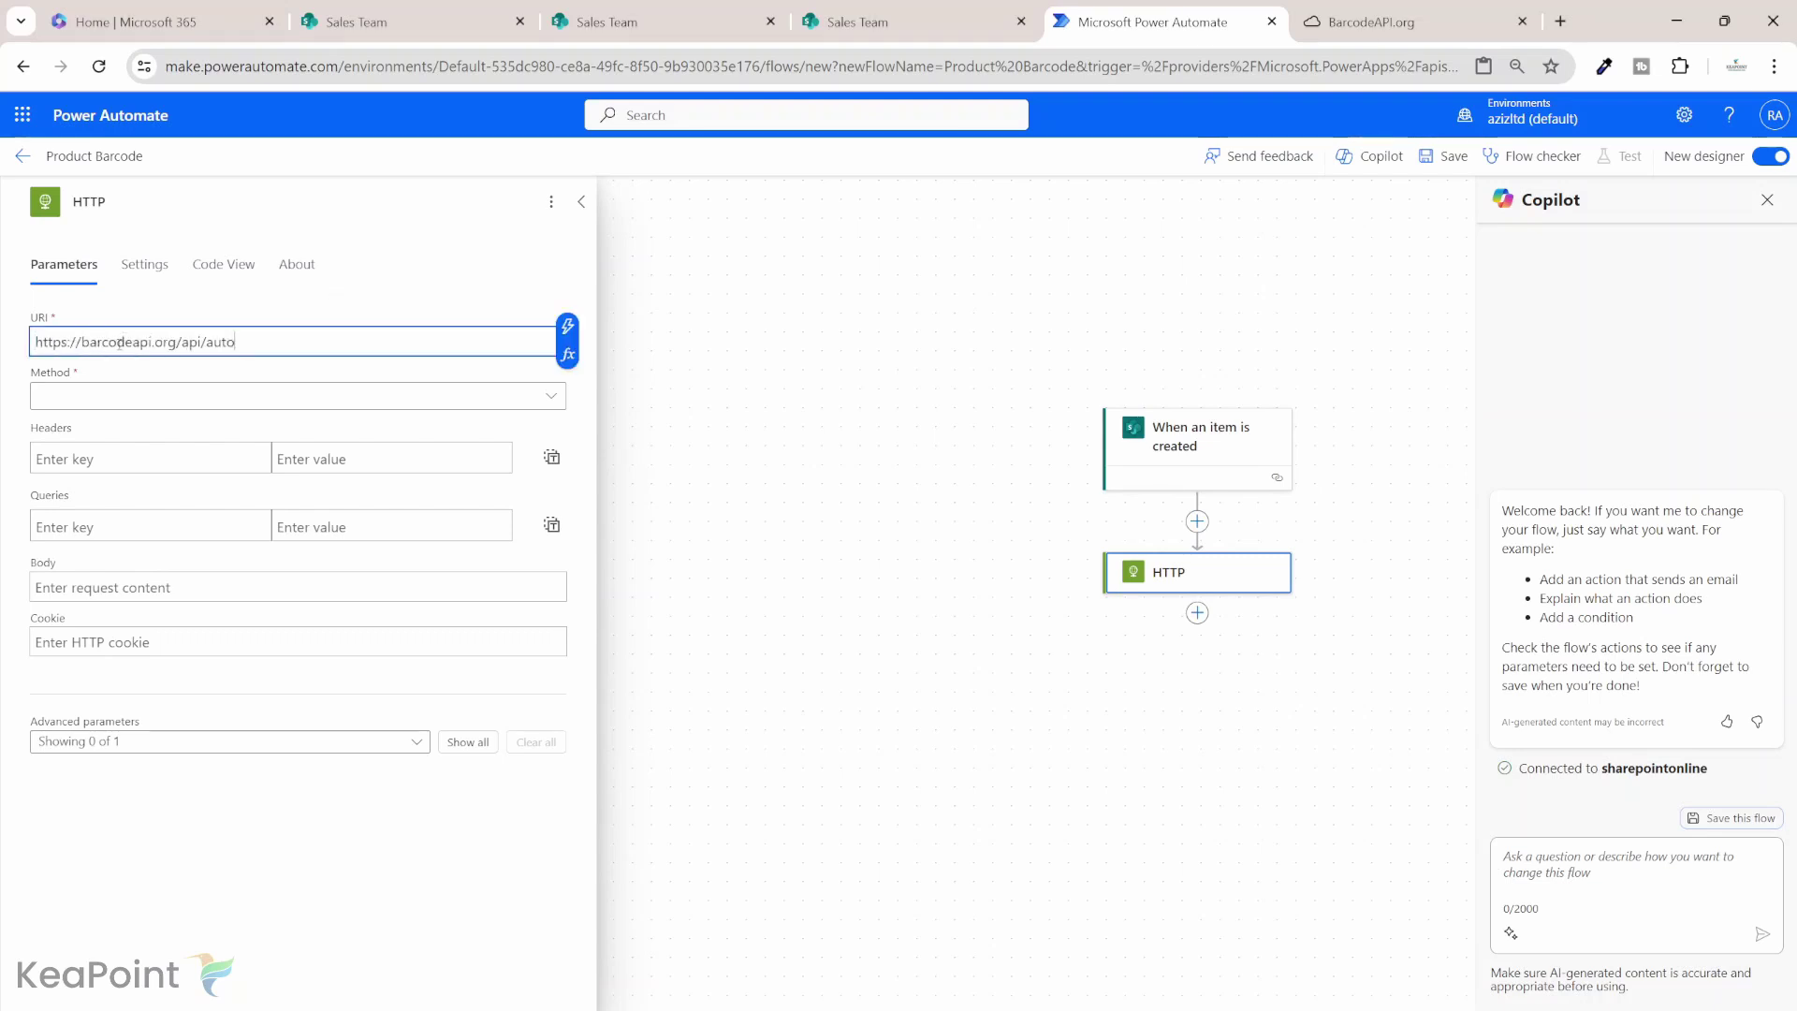
{"action": "double_click", "coordinate": [224, 342]}
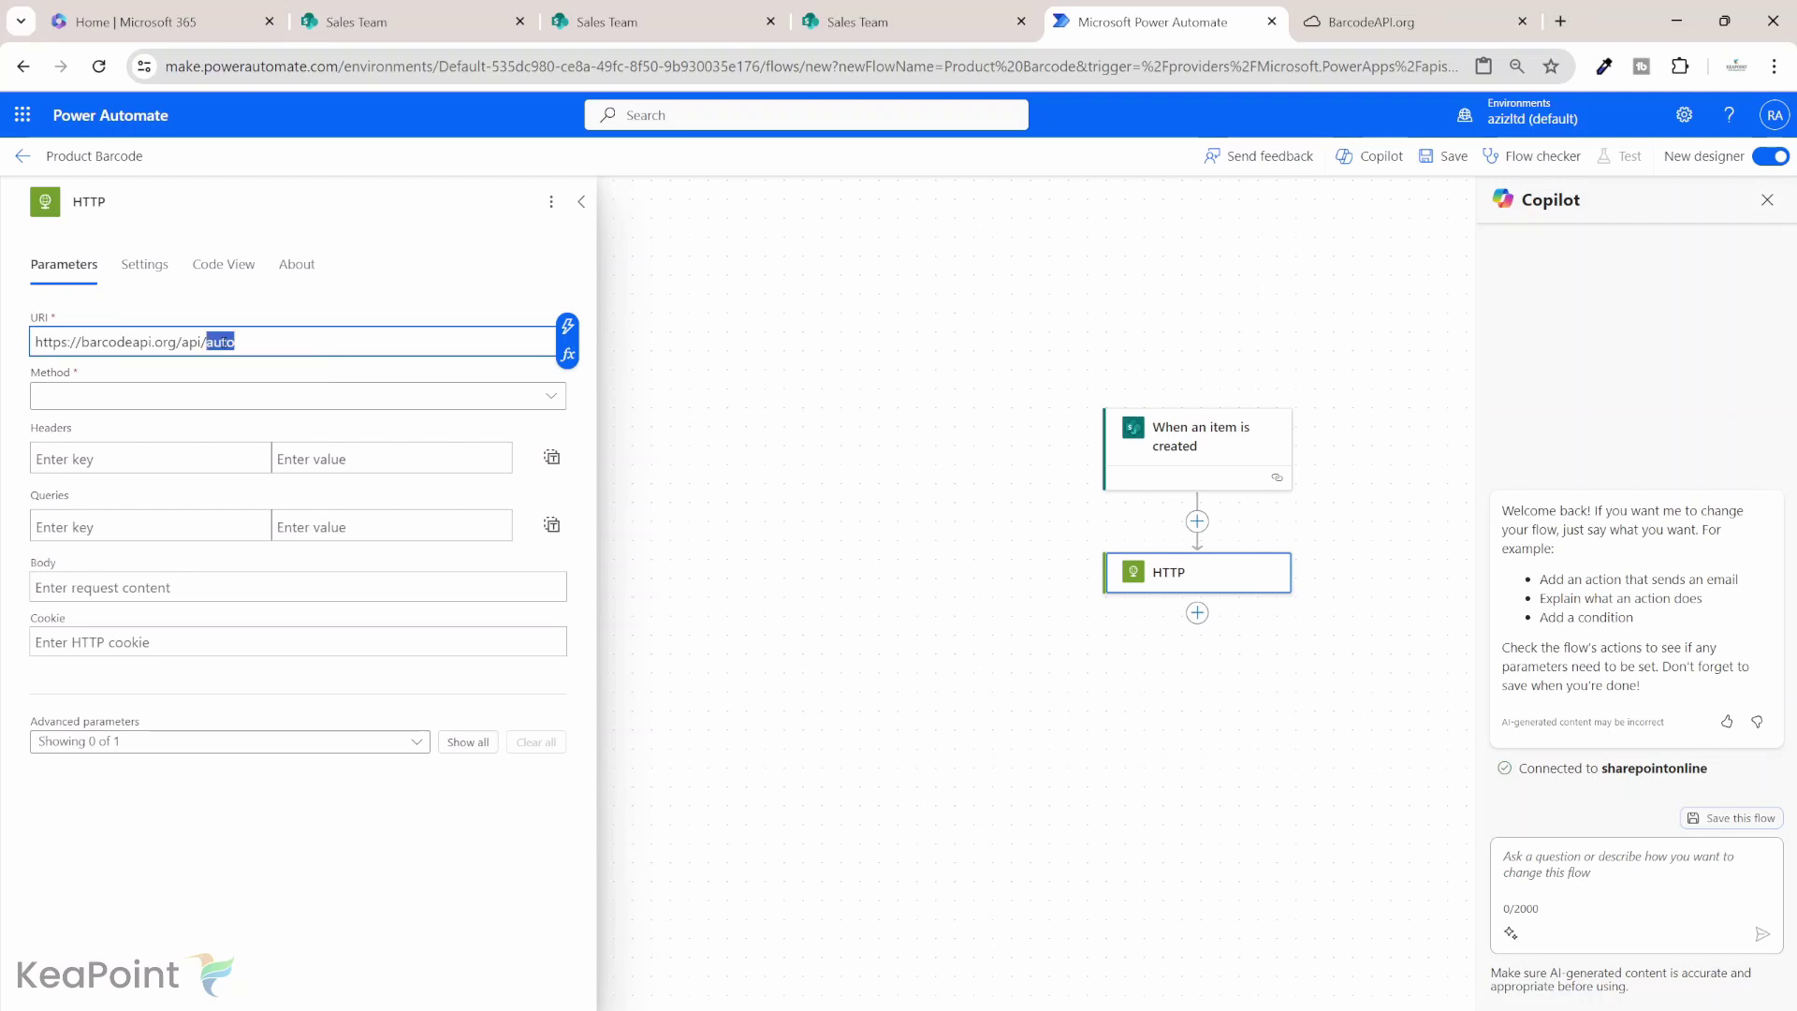
{"action": "left_click", "coordinate": [249, 341]}
{"action": "type", "text": "/"}
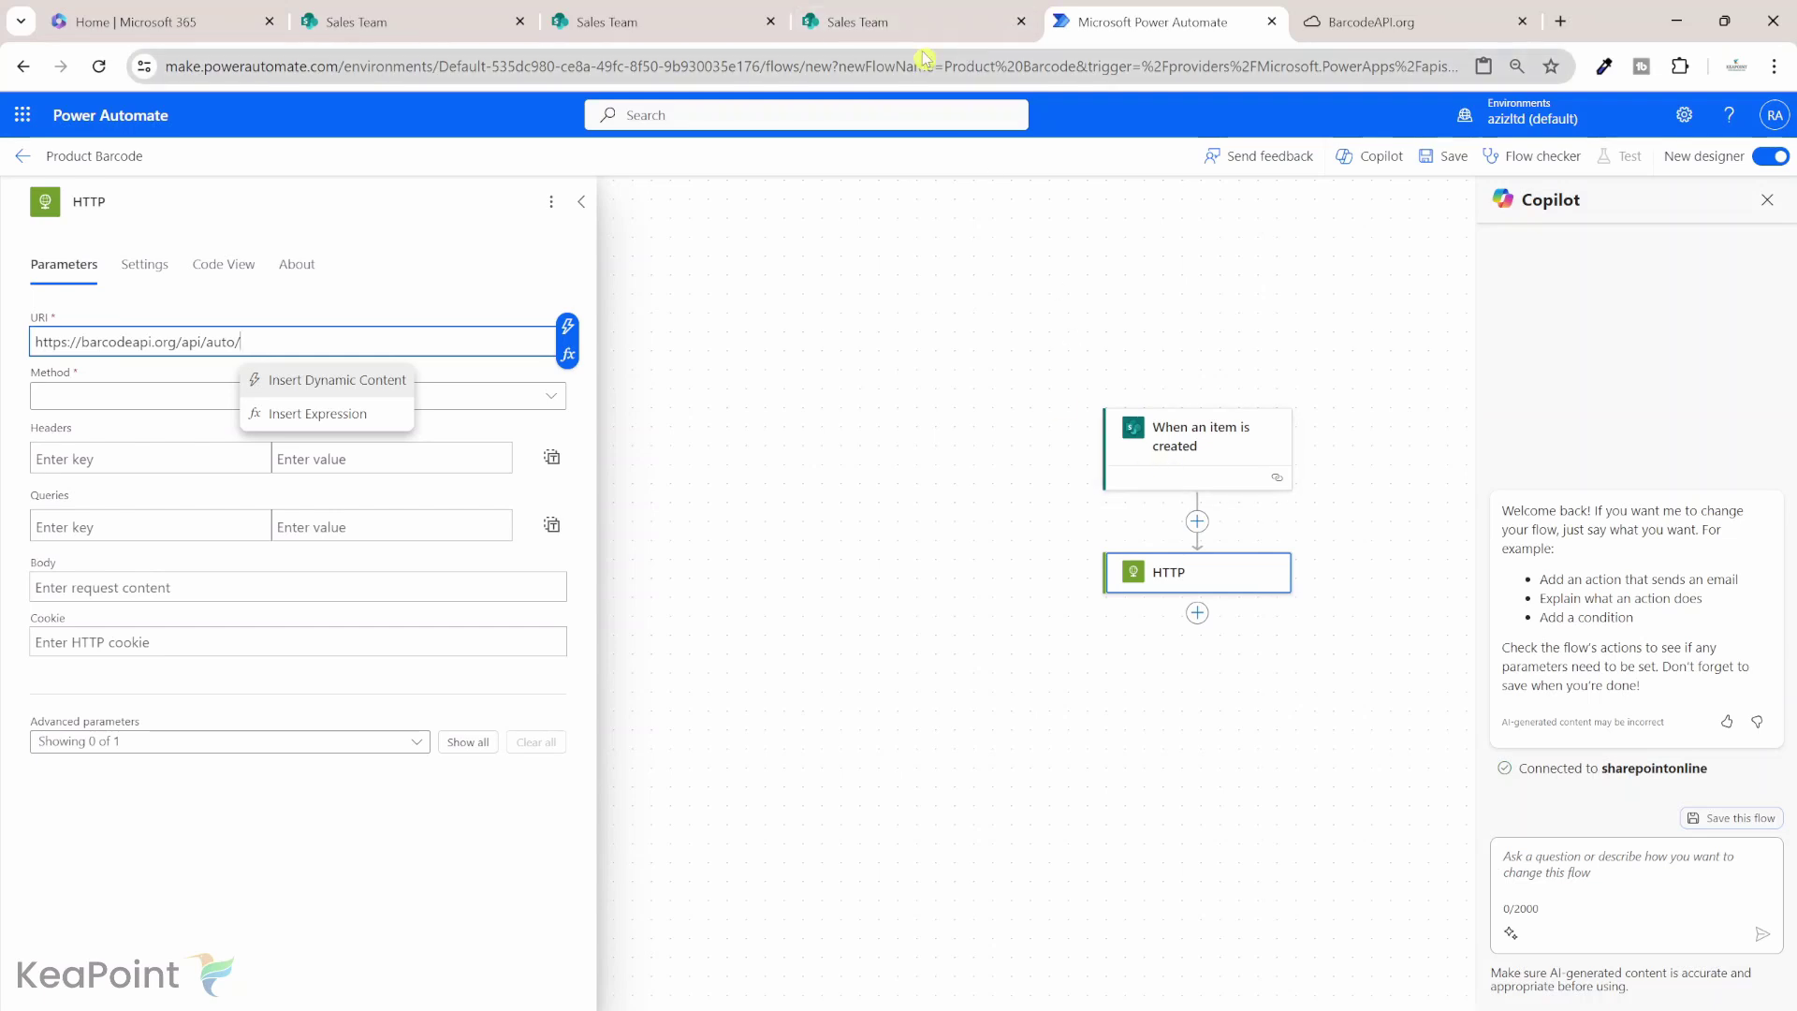
{"action": "left_click", "coordinate": [838, 21]}
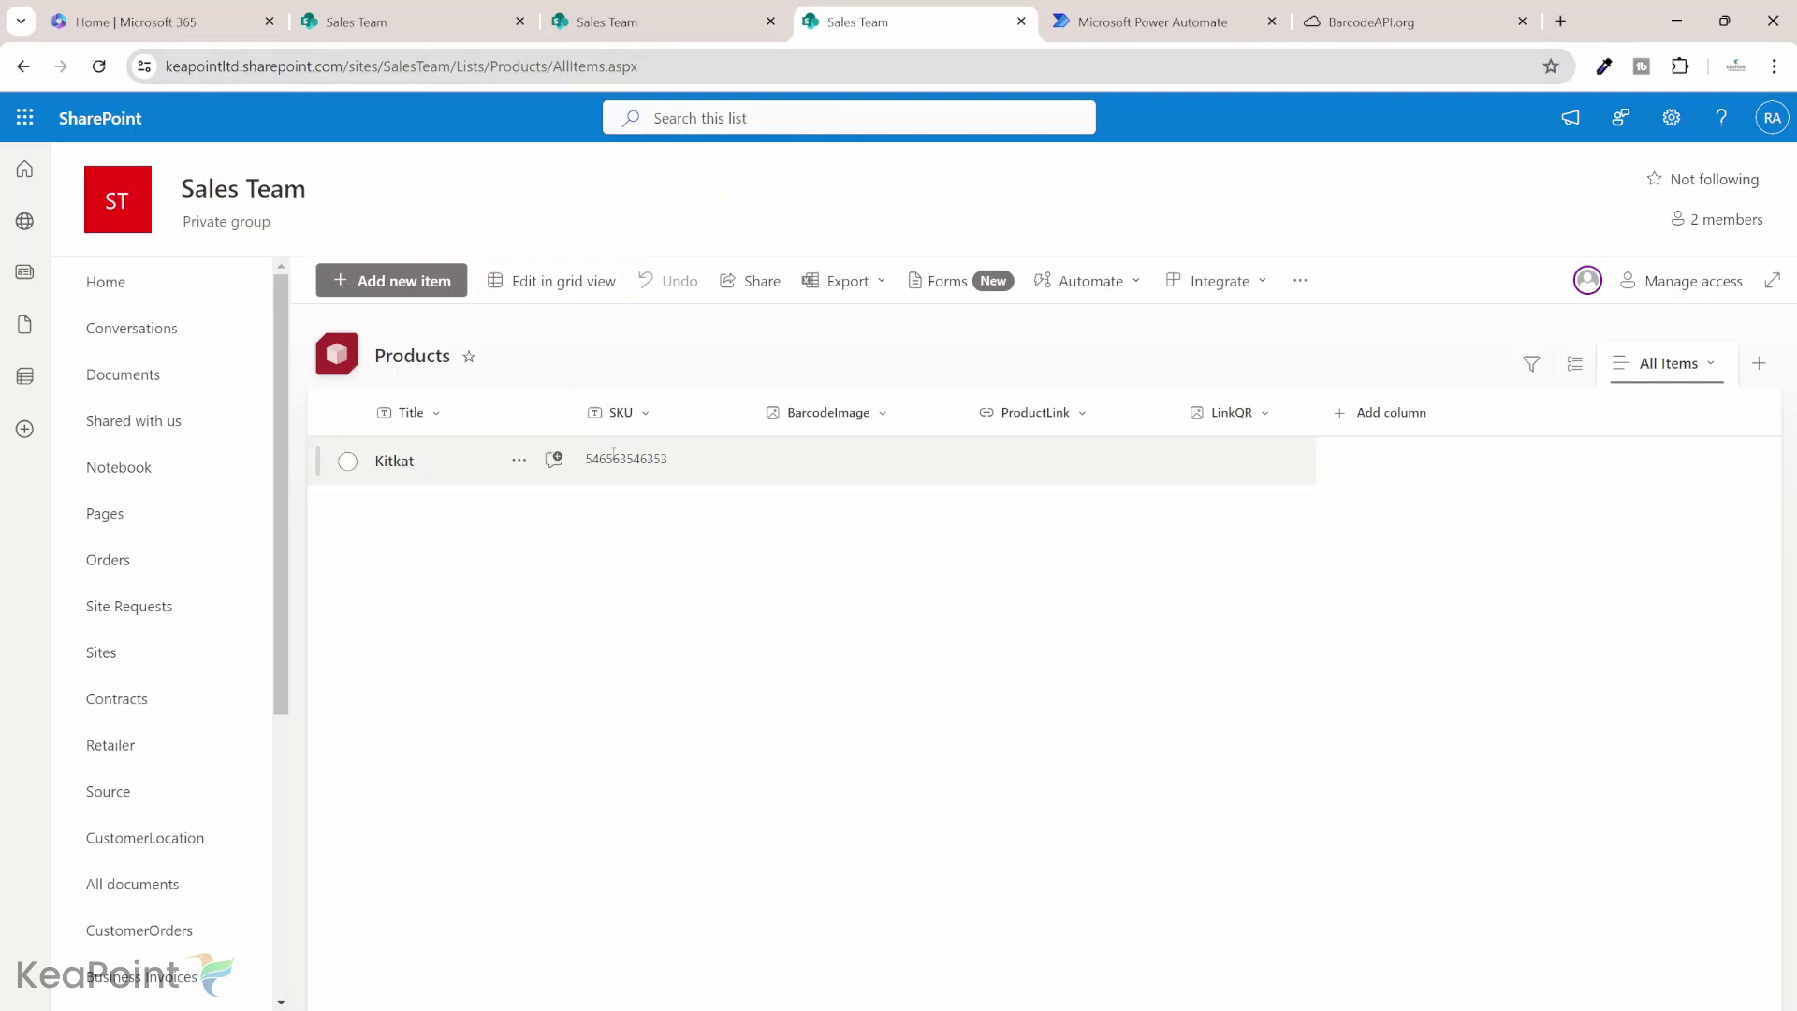
{"action": "left_click", "coordinate": [1104, 17]}
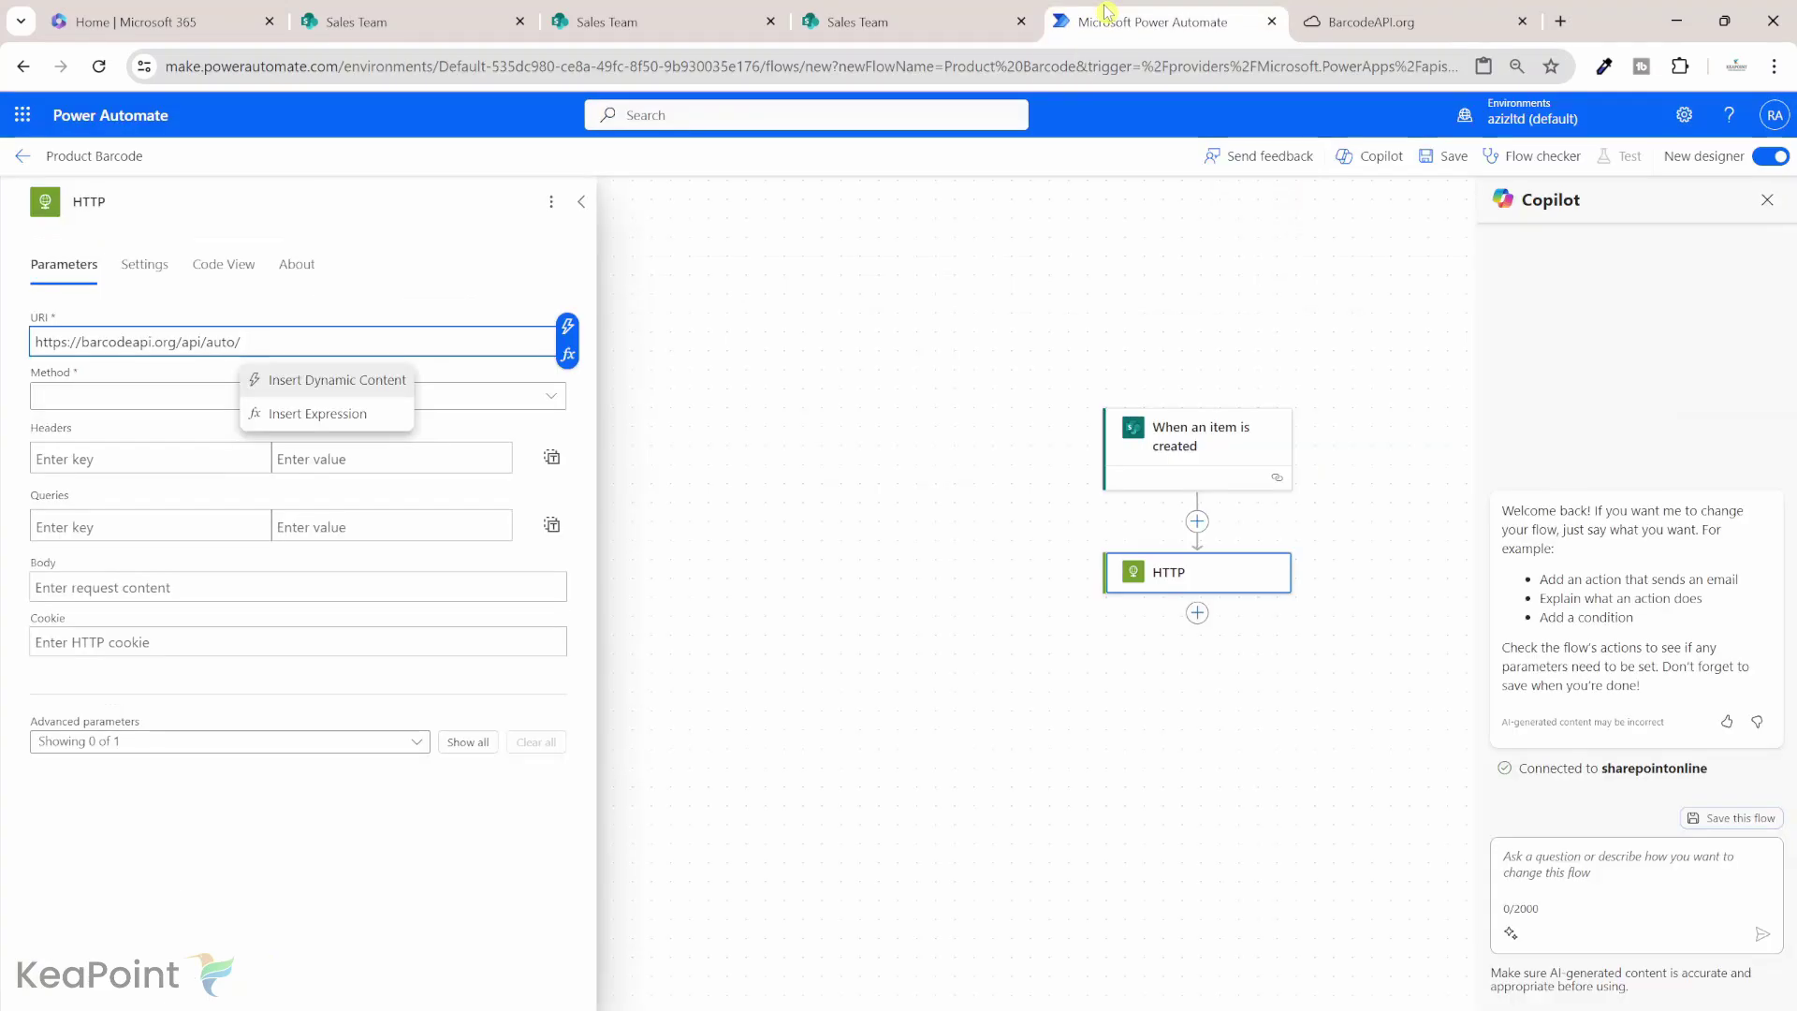
{"action": "left_click", "coordinate": [568, 329]}
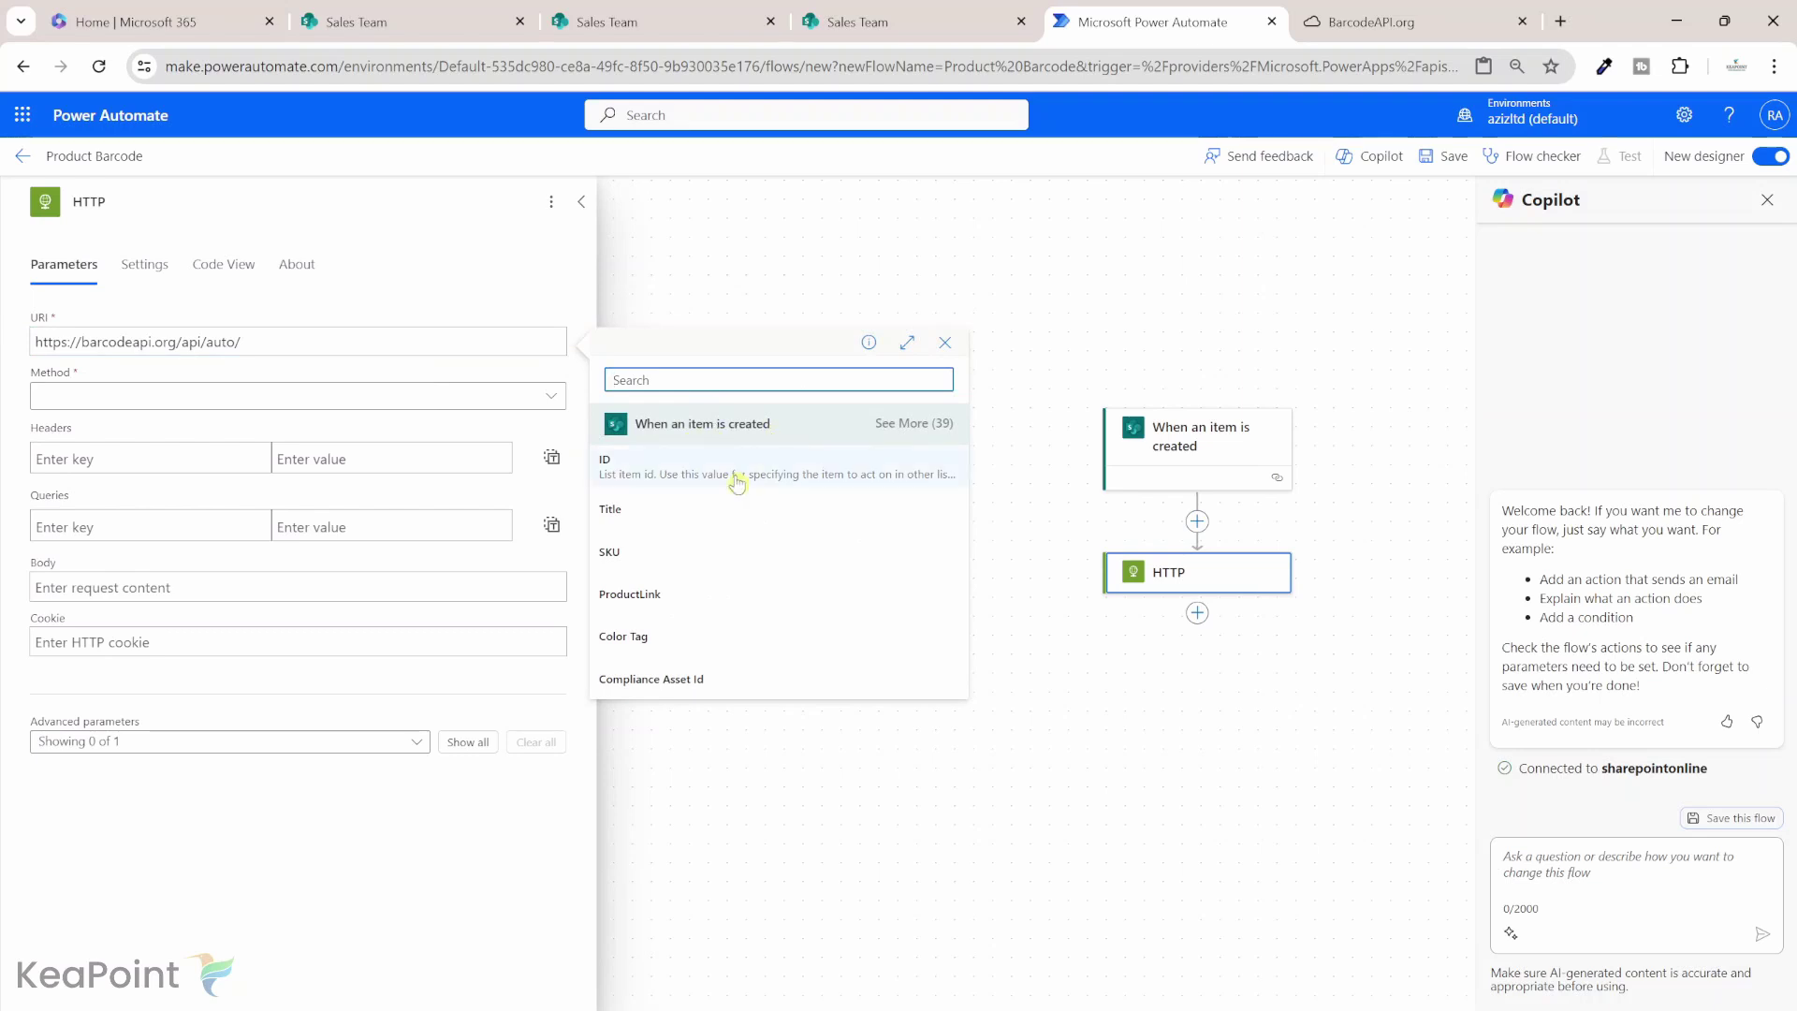
{"action": "left_click", "coordinate": [633, 552]}
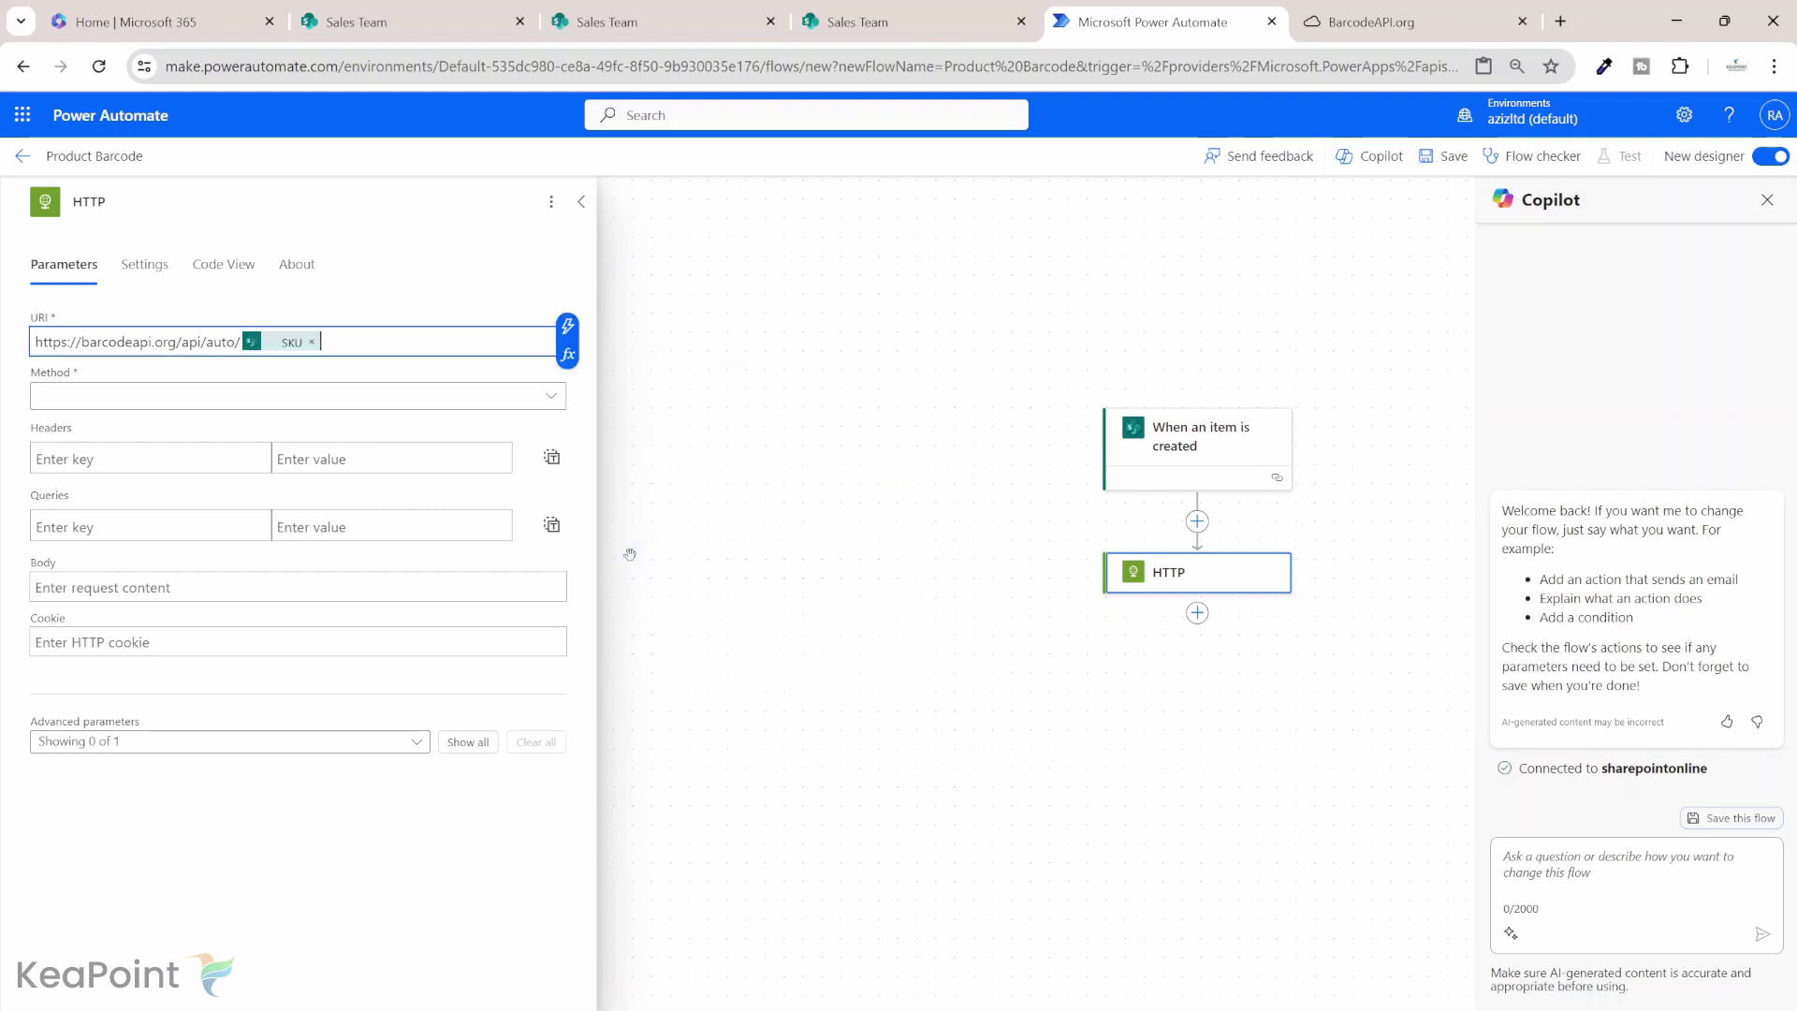
{"action": "left_click", "coordinate": [552, 397]}
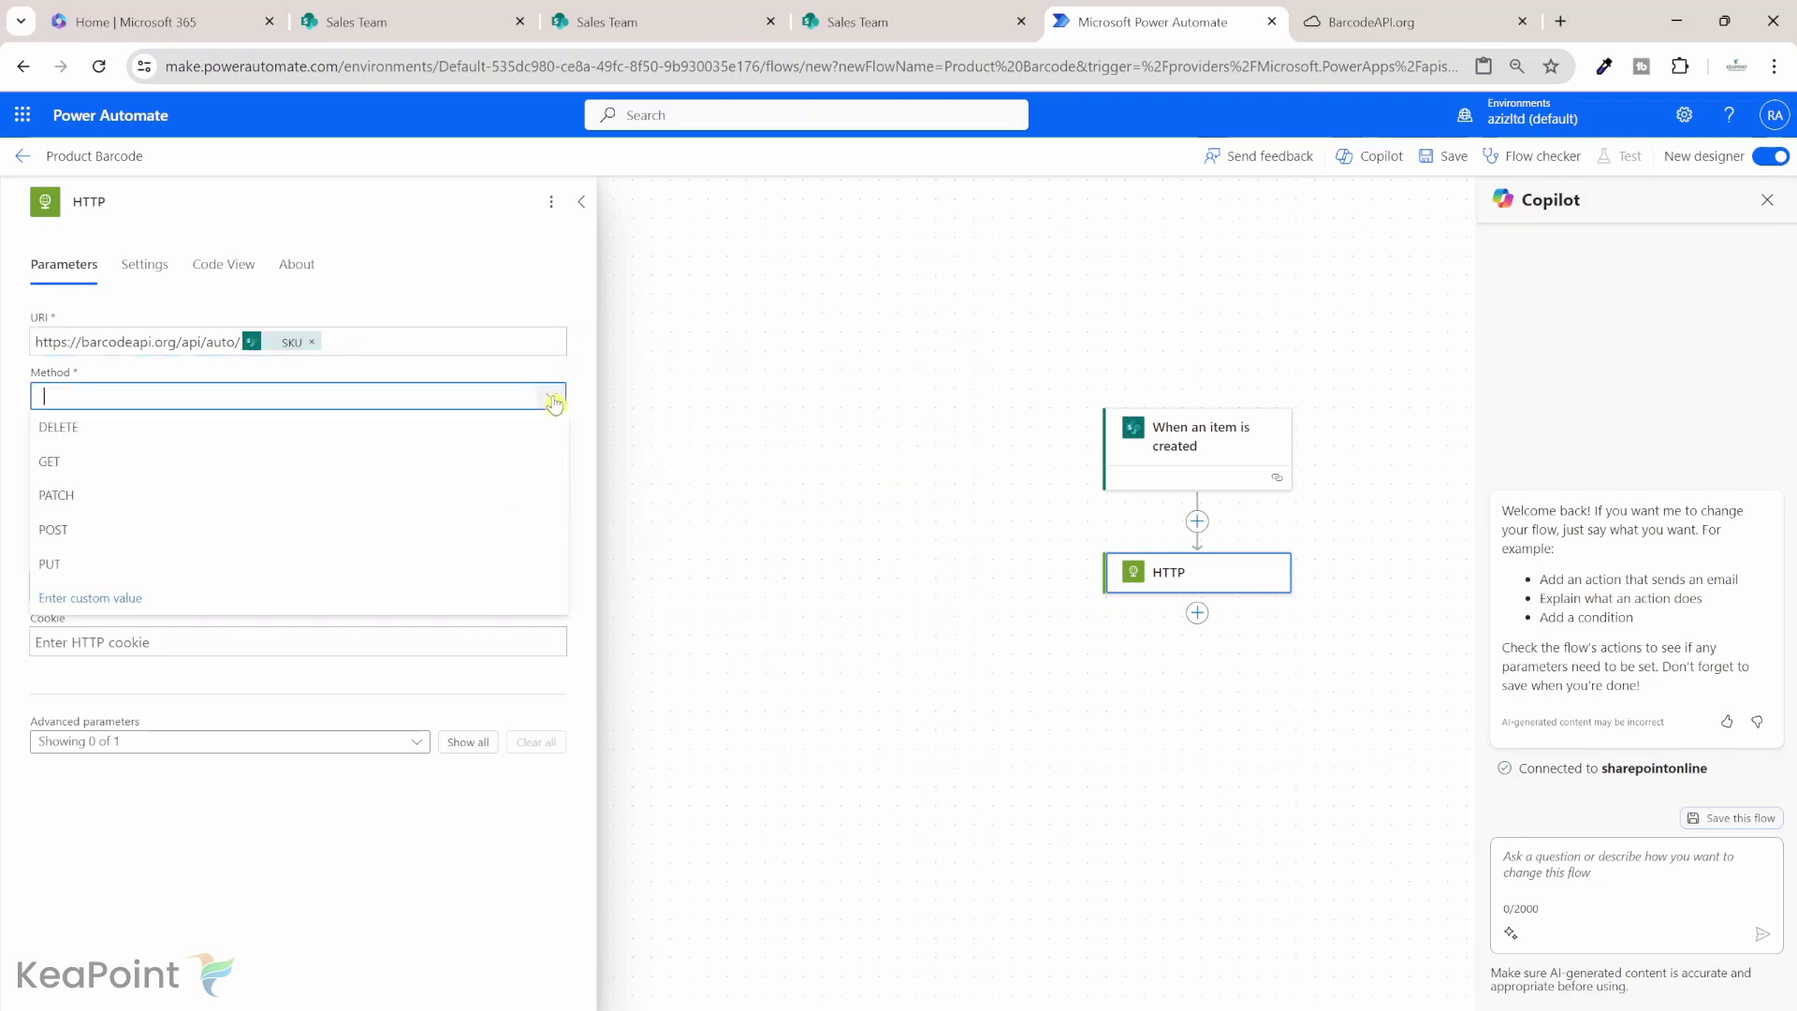
{"action": "left_click", "coordinate": [98, 459]}
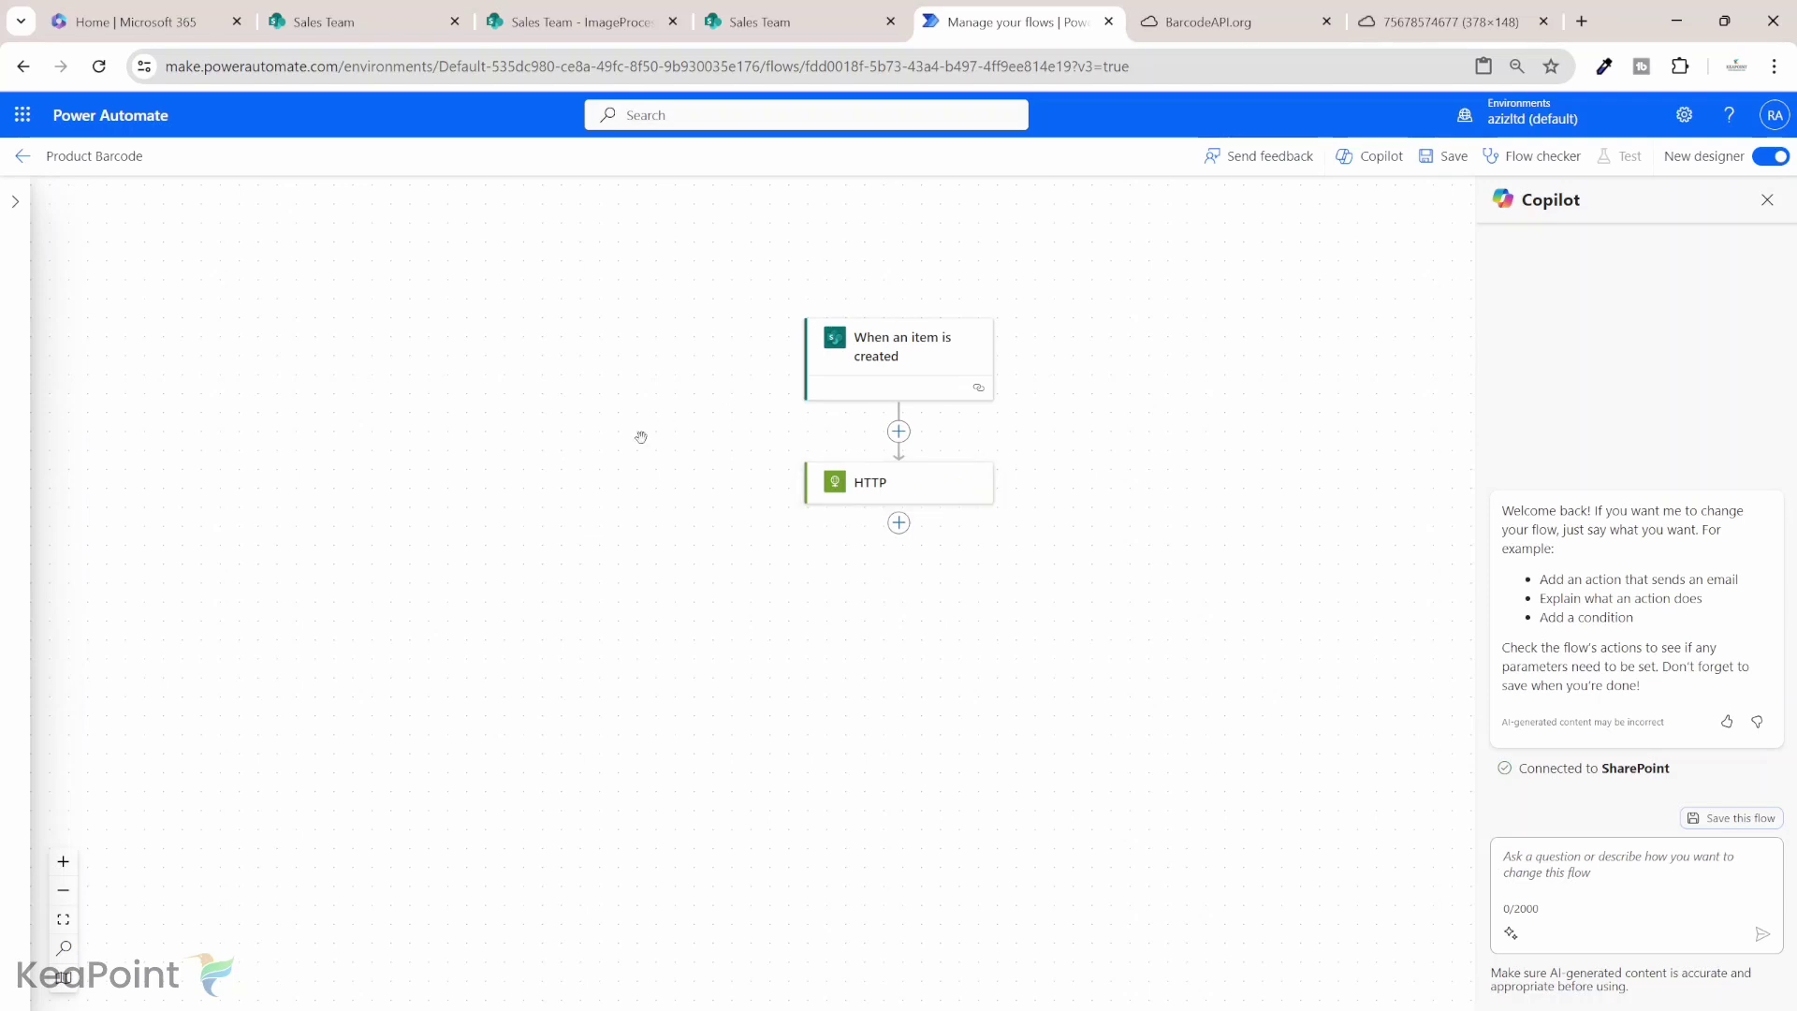
Step: Check the ImageProcessing library in SharePoint, and insert an Initialize variable action between the flow's trigger and the HTTP action
{"action": "left_click", "coordinate": [585, 18]}
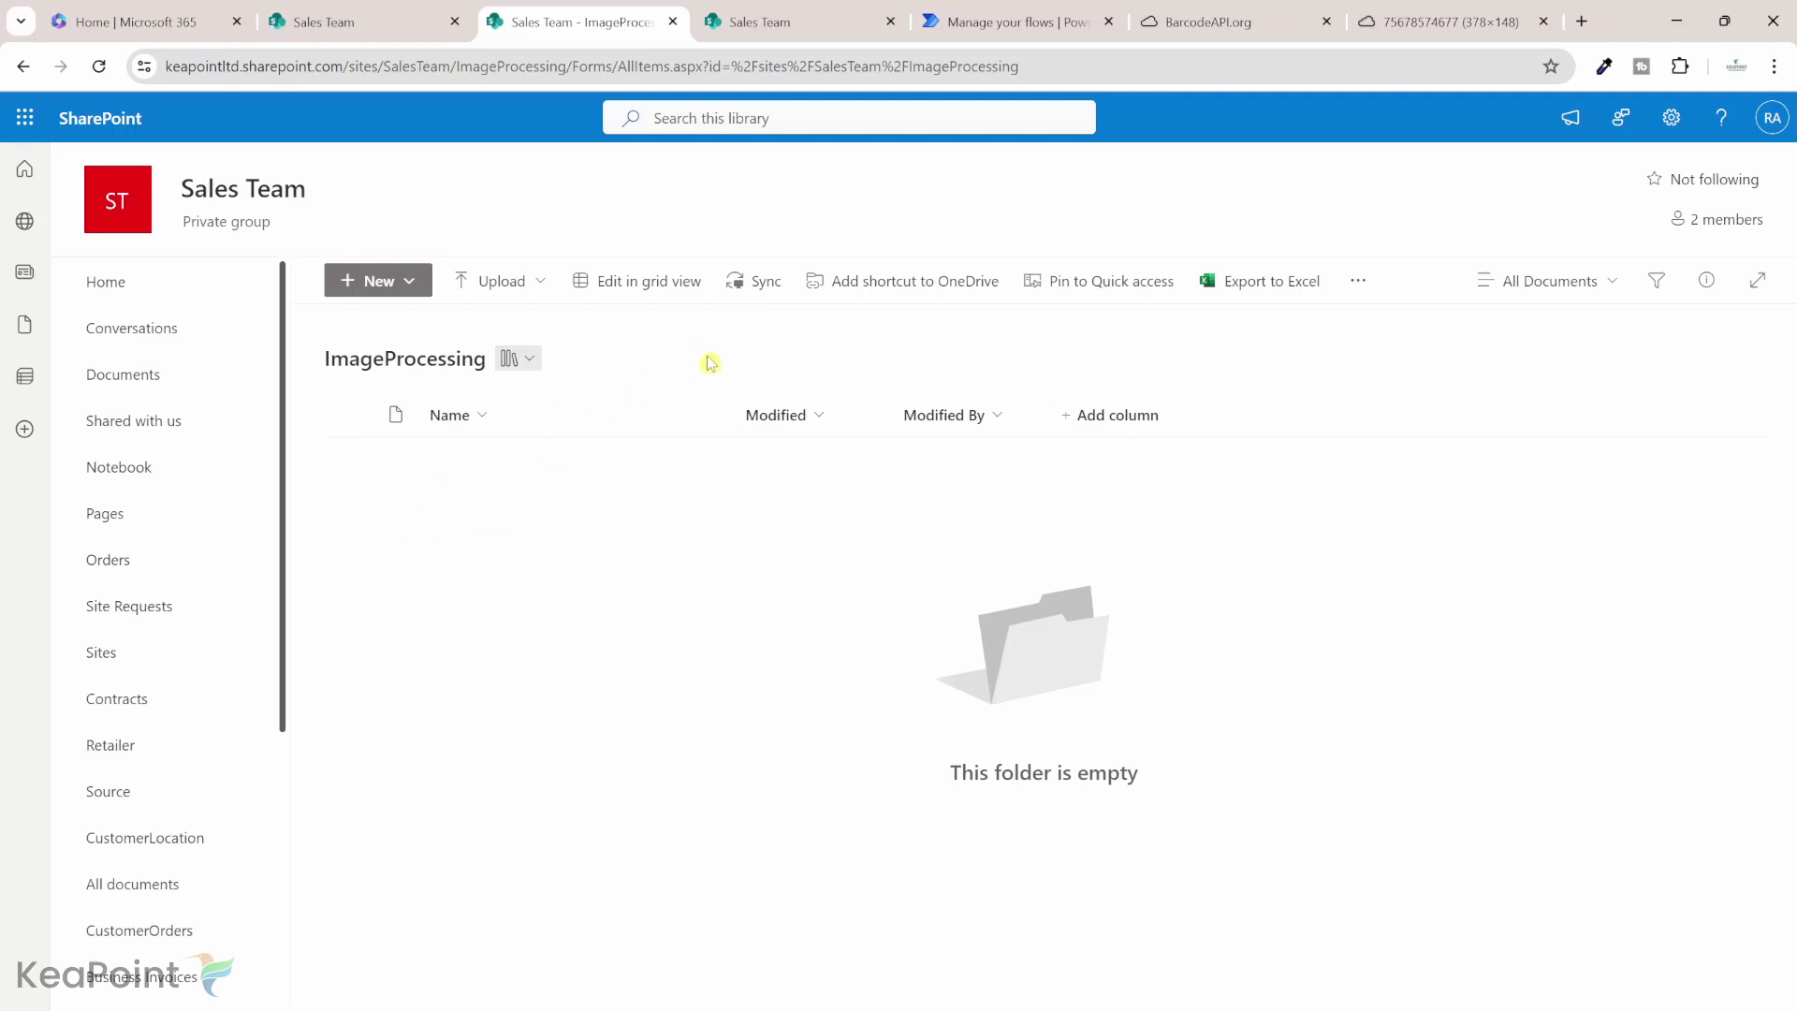
{"action": "left_click", "coordinate": [985, 13]}
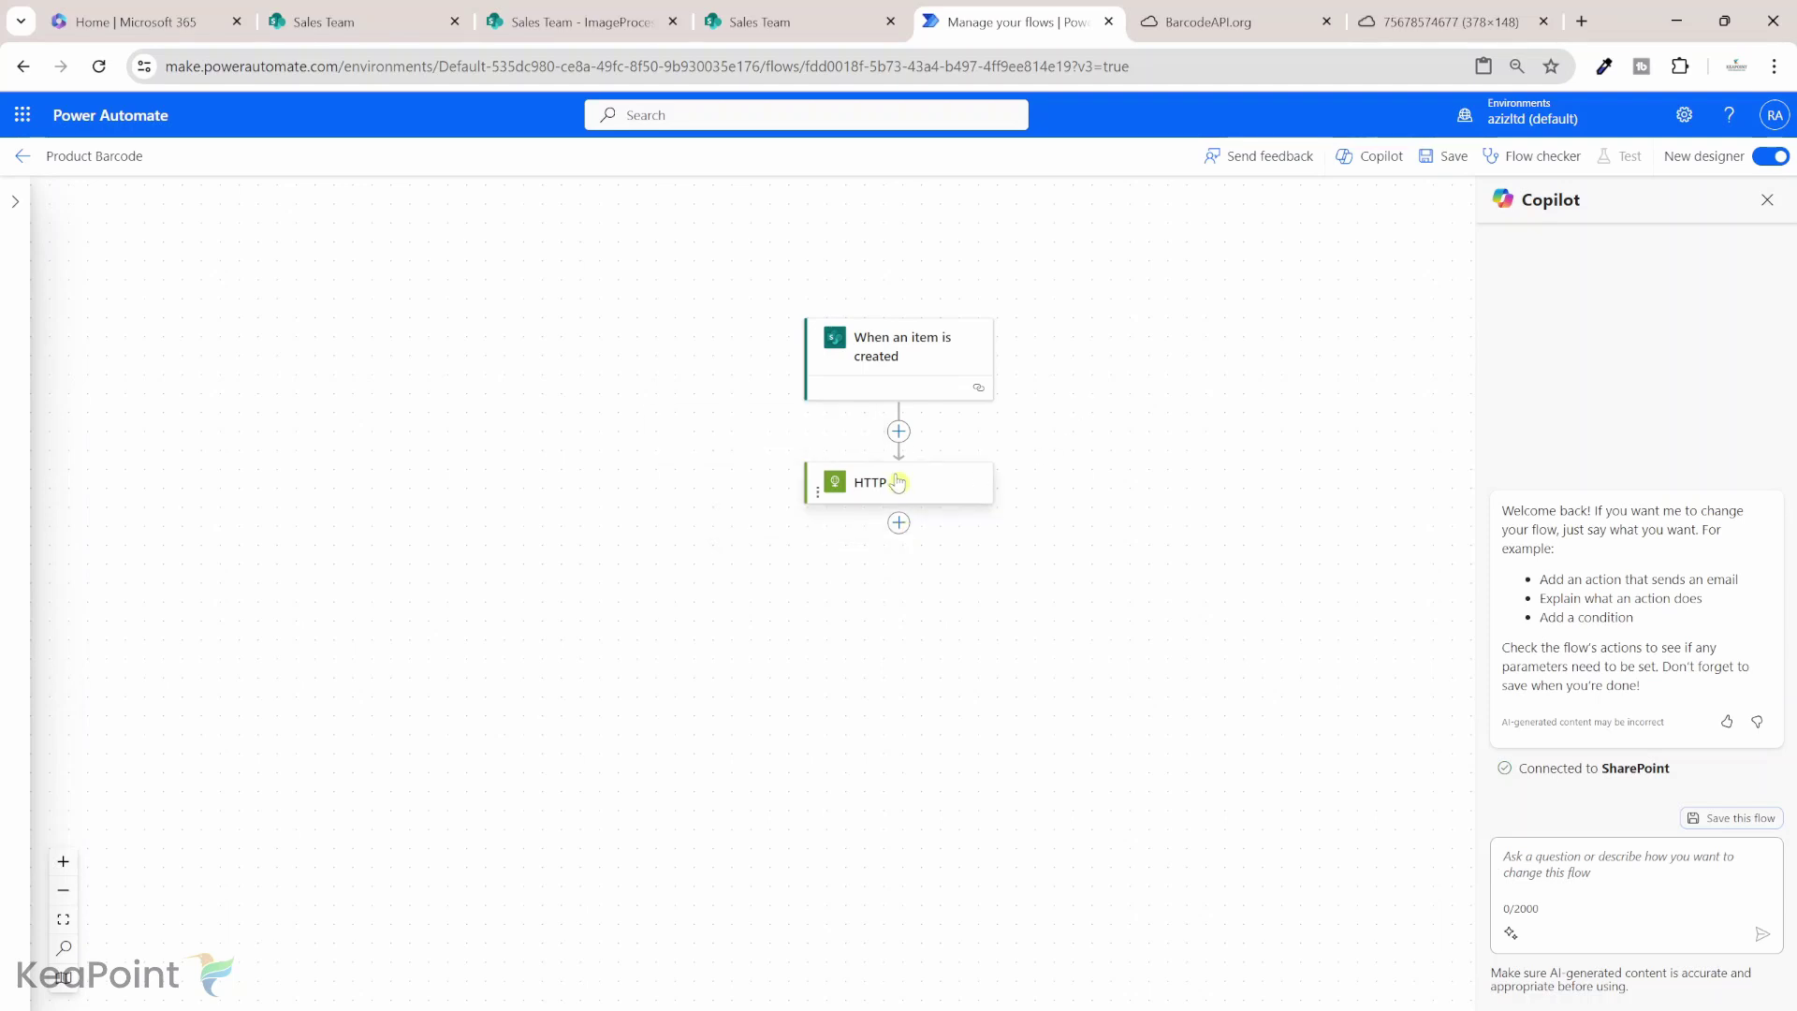
{"action": "left_click", "coordinate": [901, 433]}
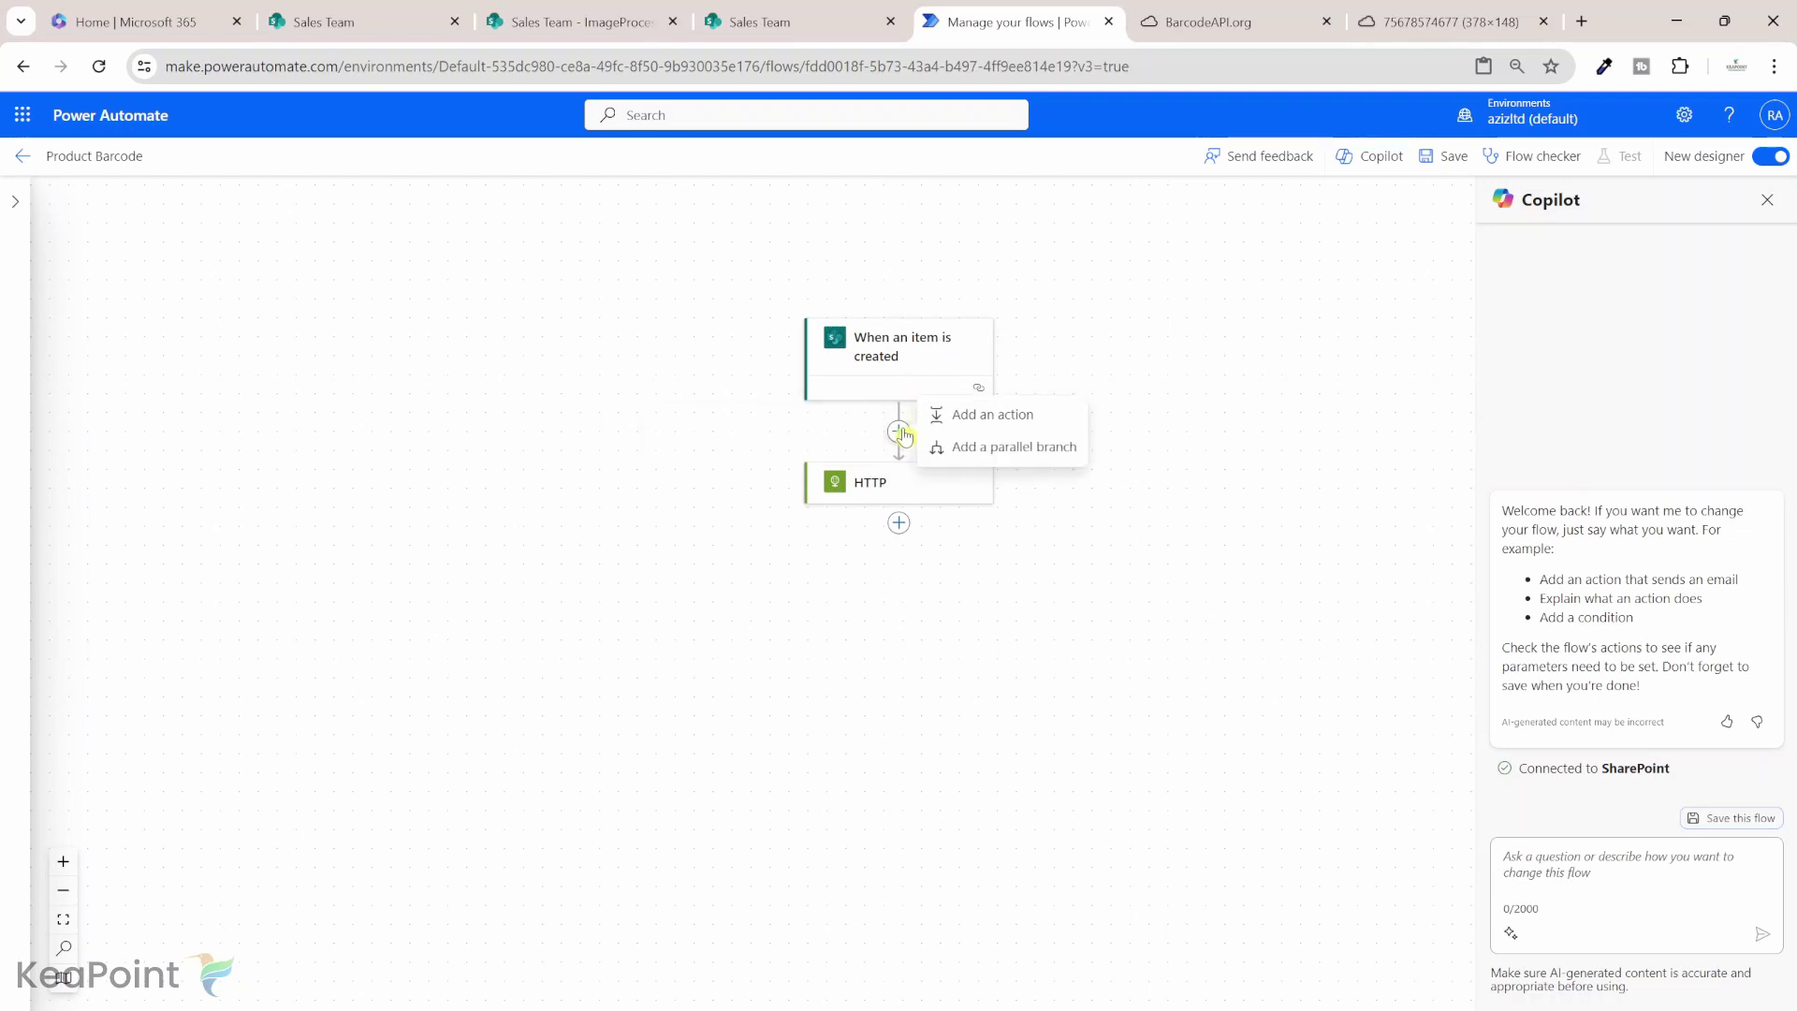
{"action": "left_click", "coordinate": [993, 414]}
{"action": "type", "text": "intialize"}
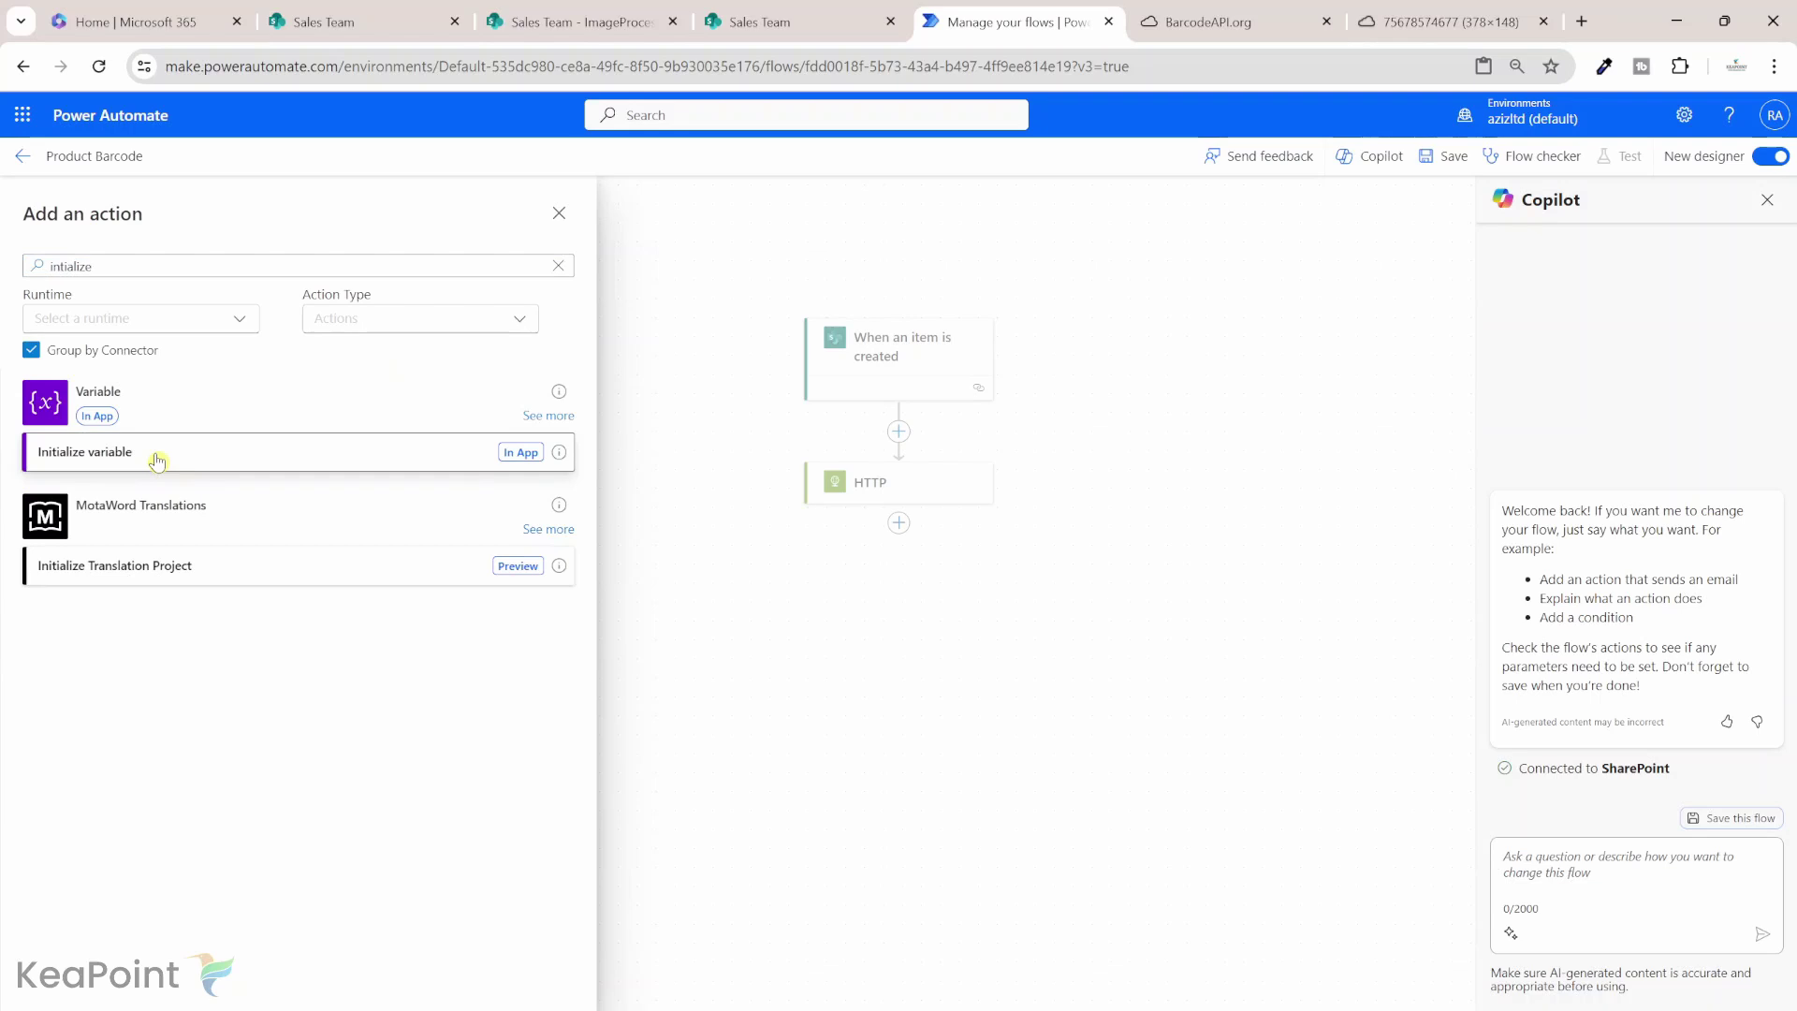
{"action": "left_click", "coordinate": [157, 462]}
Step: Configure the variable as filename of type String, with the trigger's ID followed by _barcode.png as its value
{"action": "type", "text": "filename"}
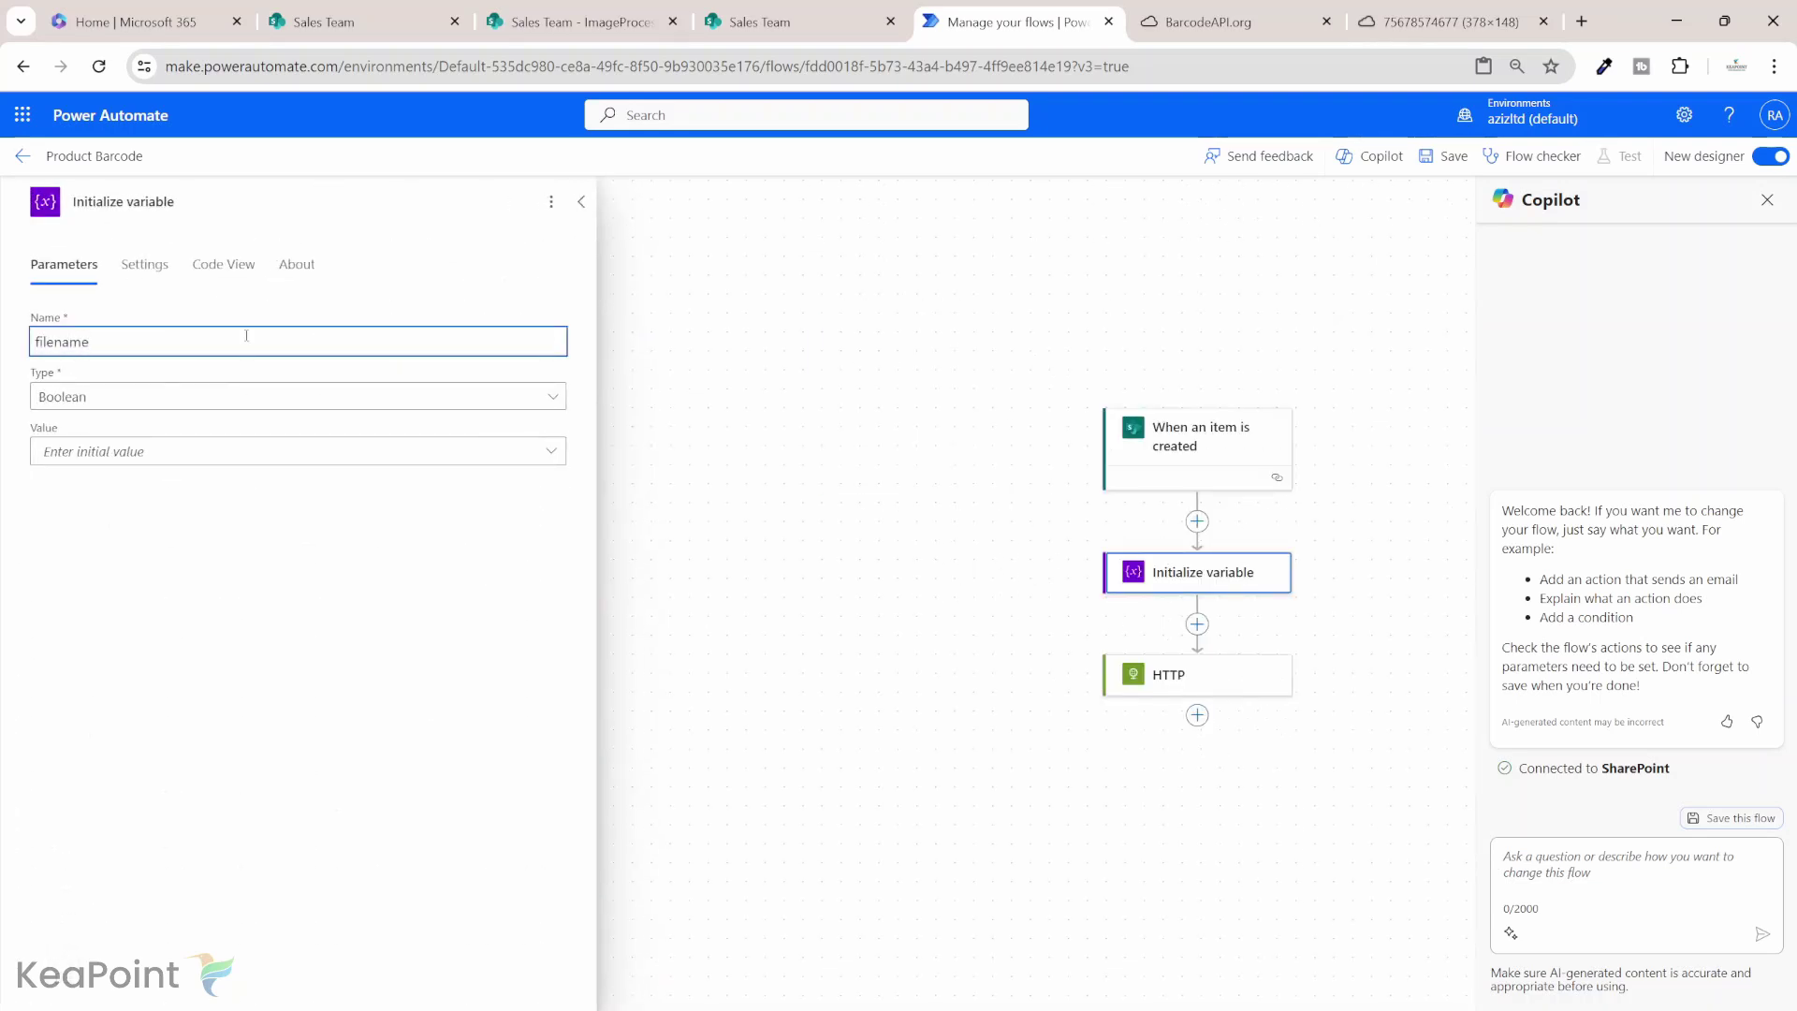
{"action": "left_click", "coordinate": [131, 397]}
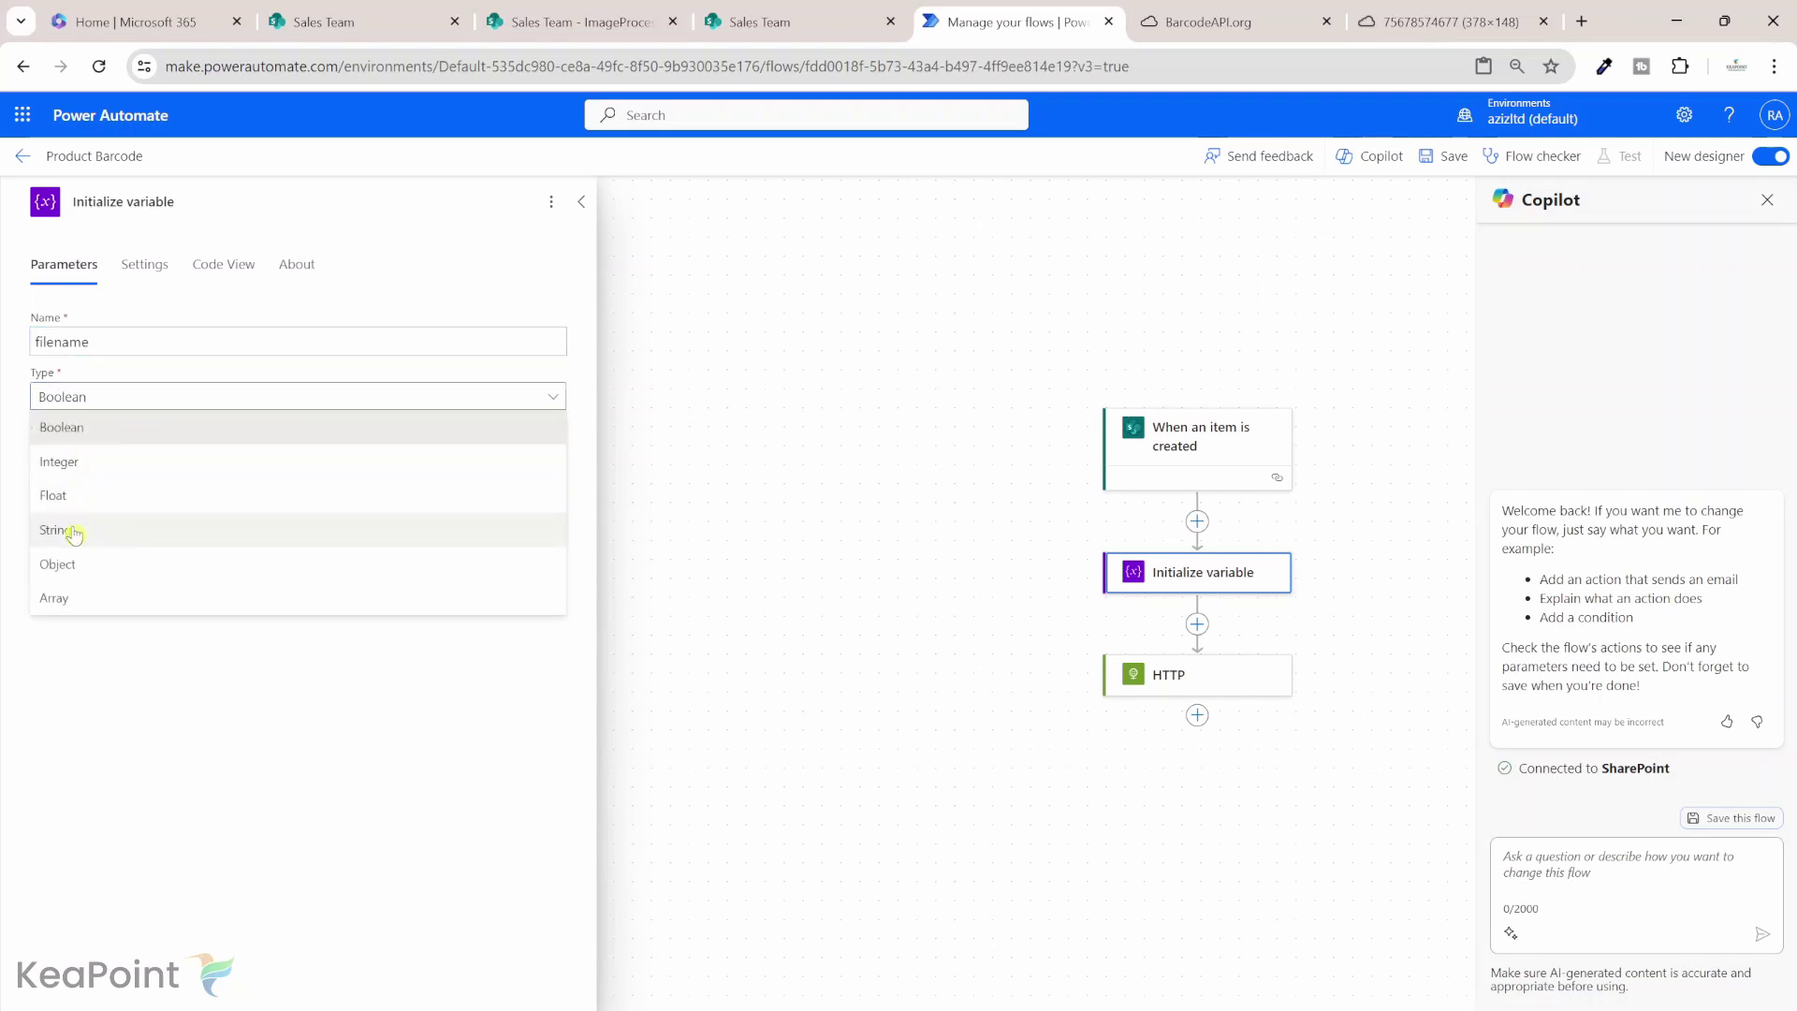
{"action": "left_click", "coordinate": [74, 530]}
{"action": "left_click", "coordinate": [86, 452]}
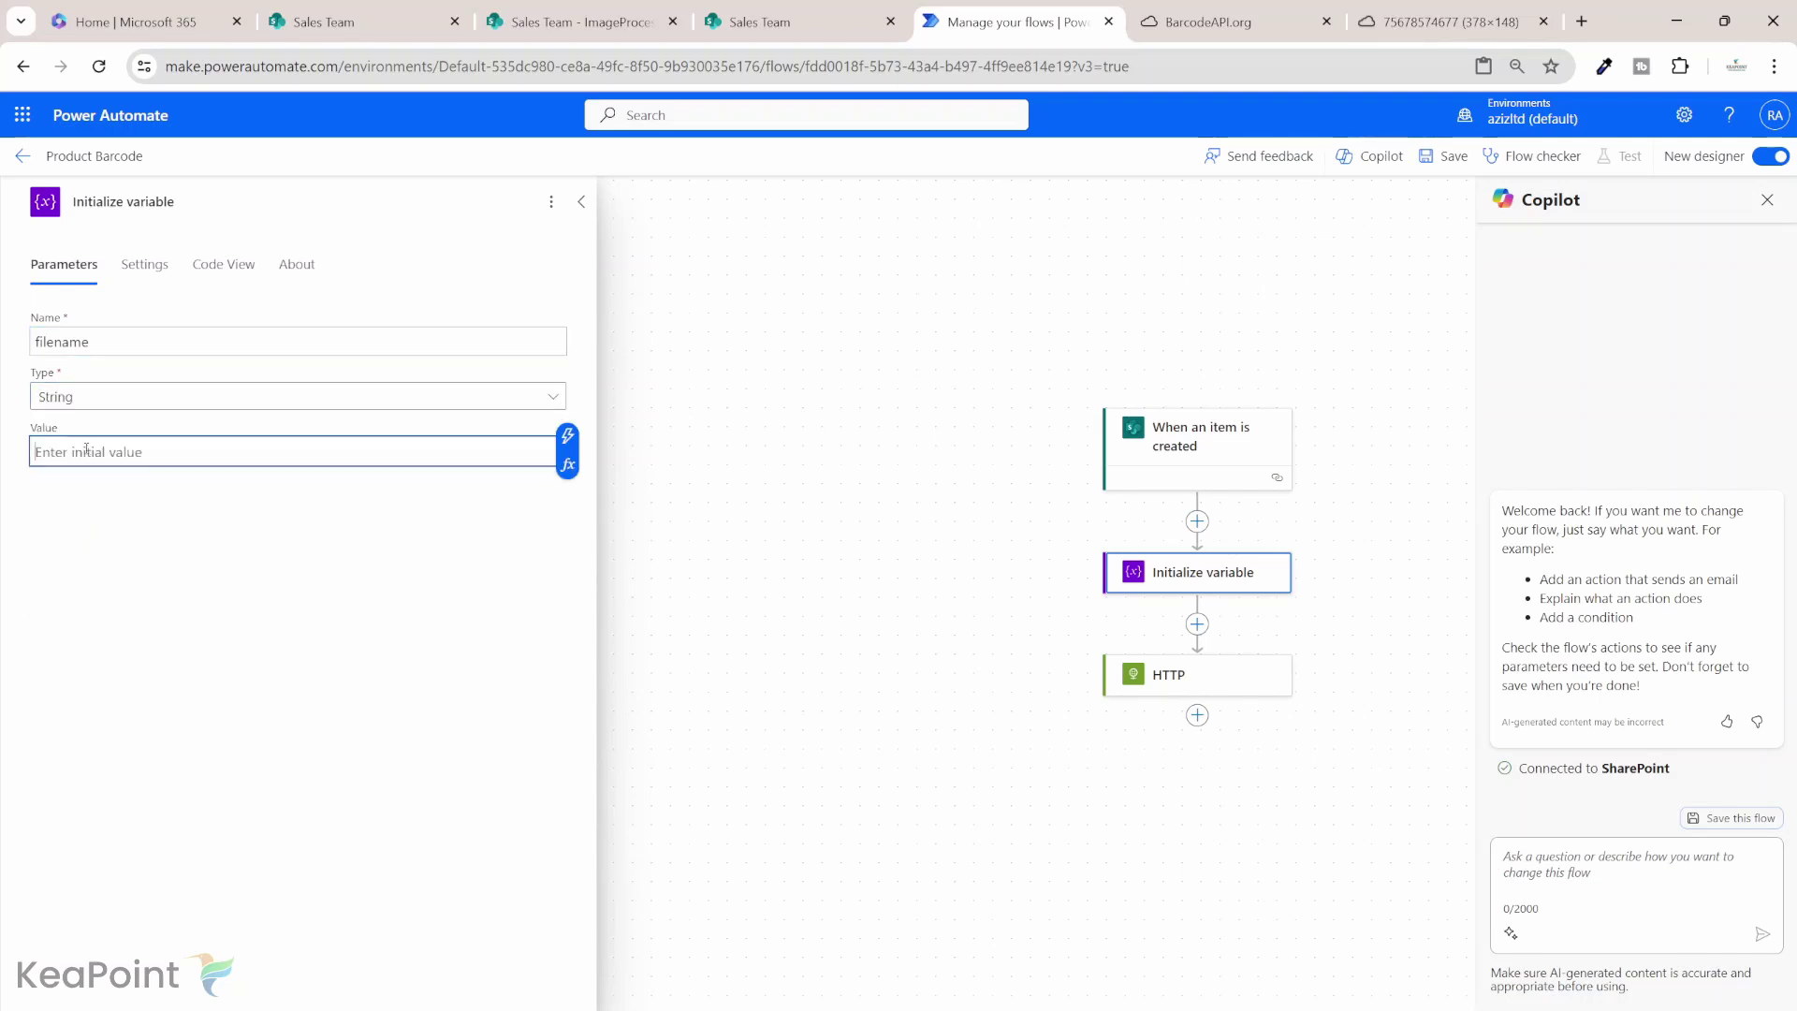
{"action": "left_click", "coordinate": [573, 442]}
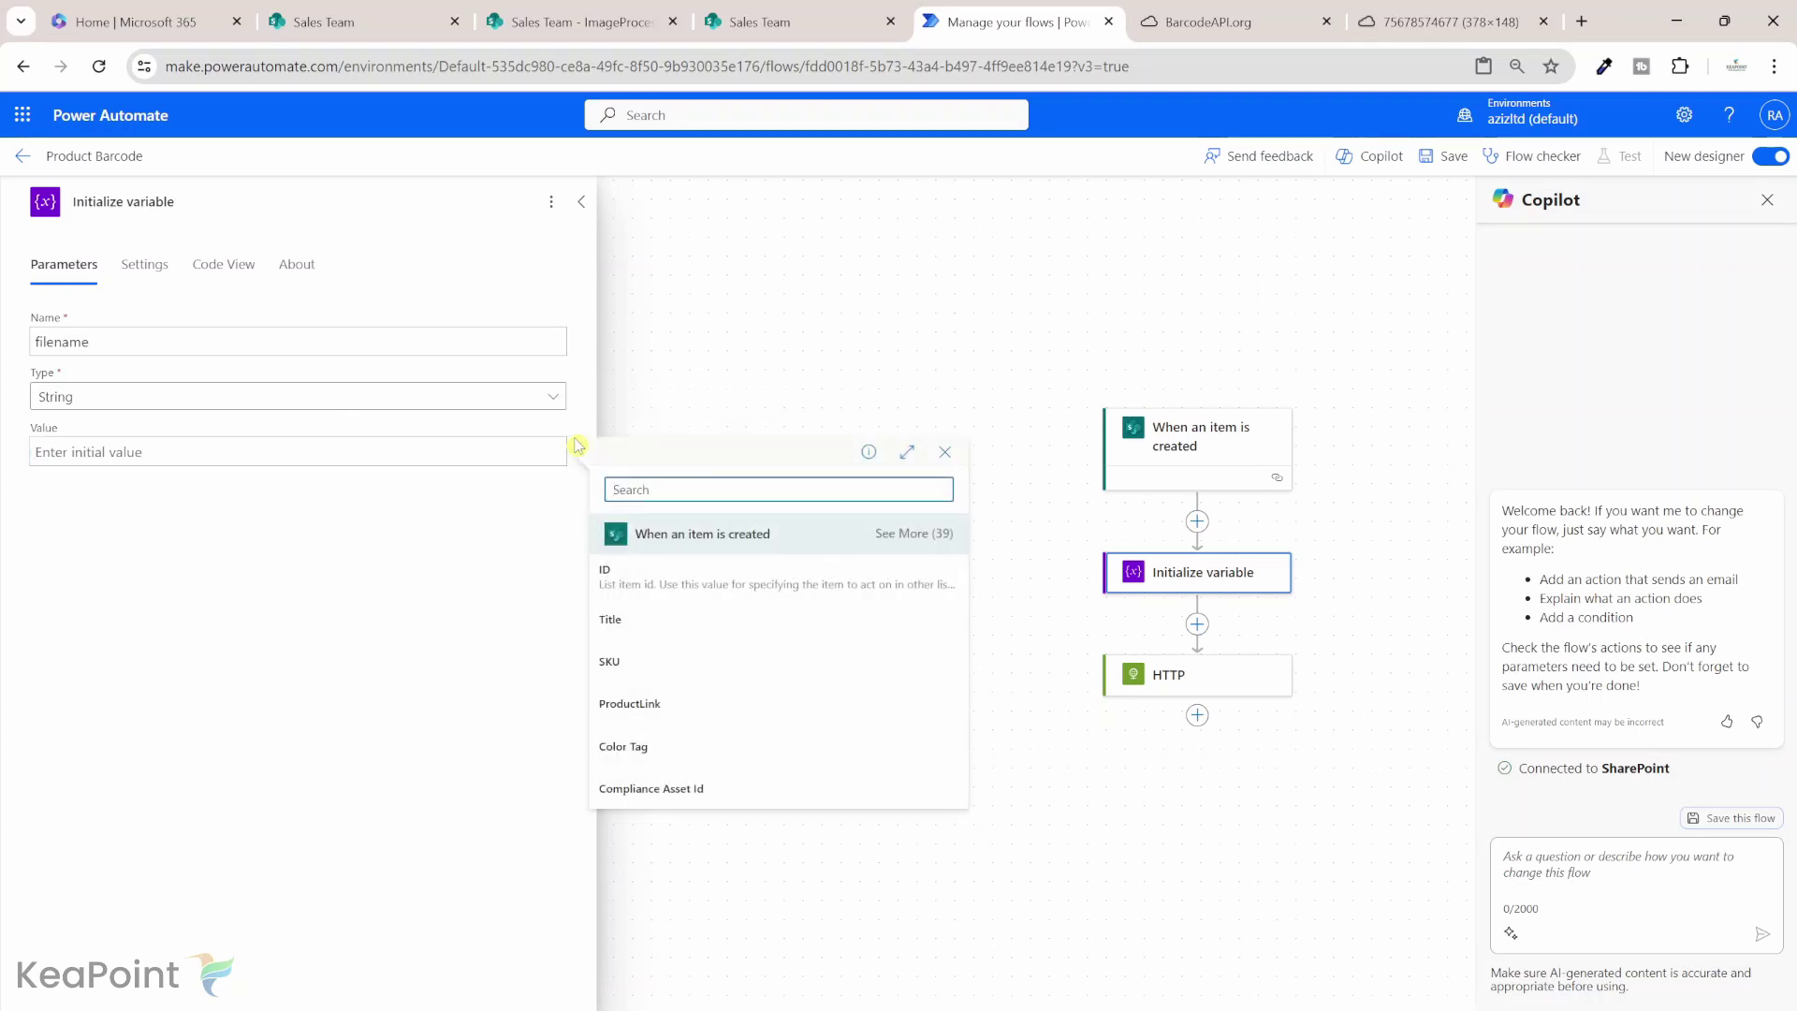
{"action": "left_click", "coordinate": [647, 585]}
{"action": "type", "text": "_barcod"}
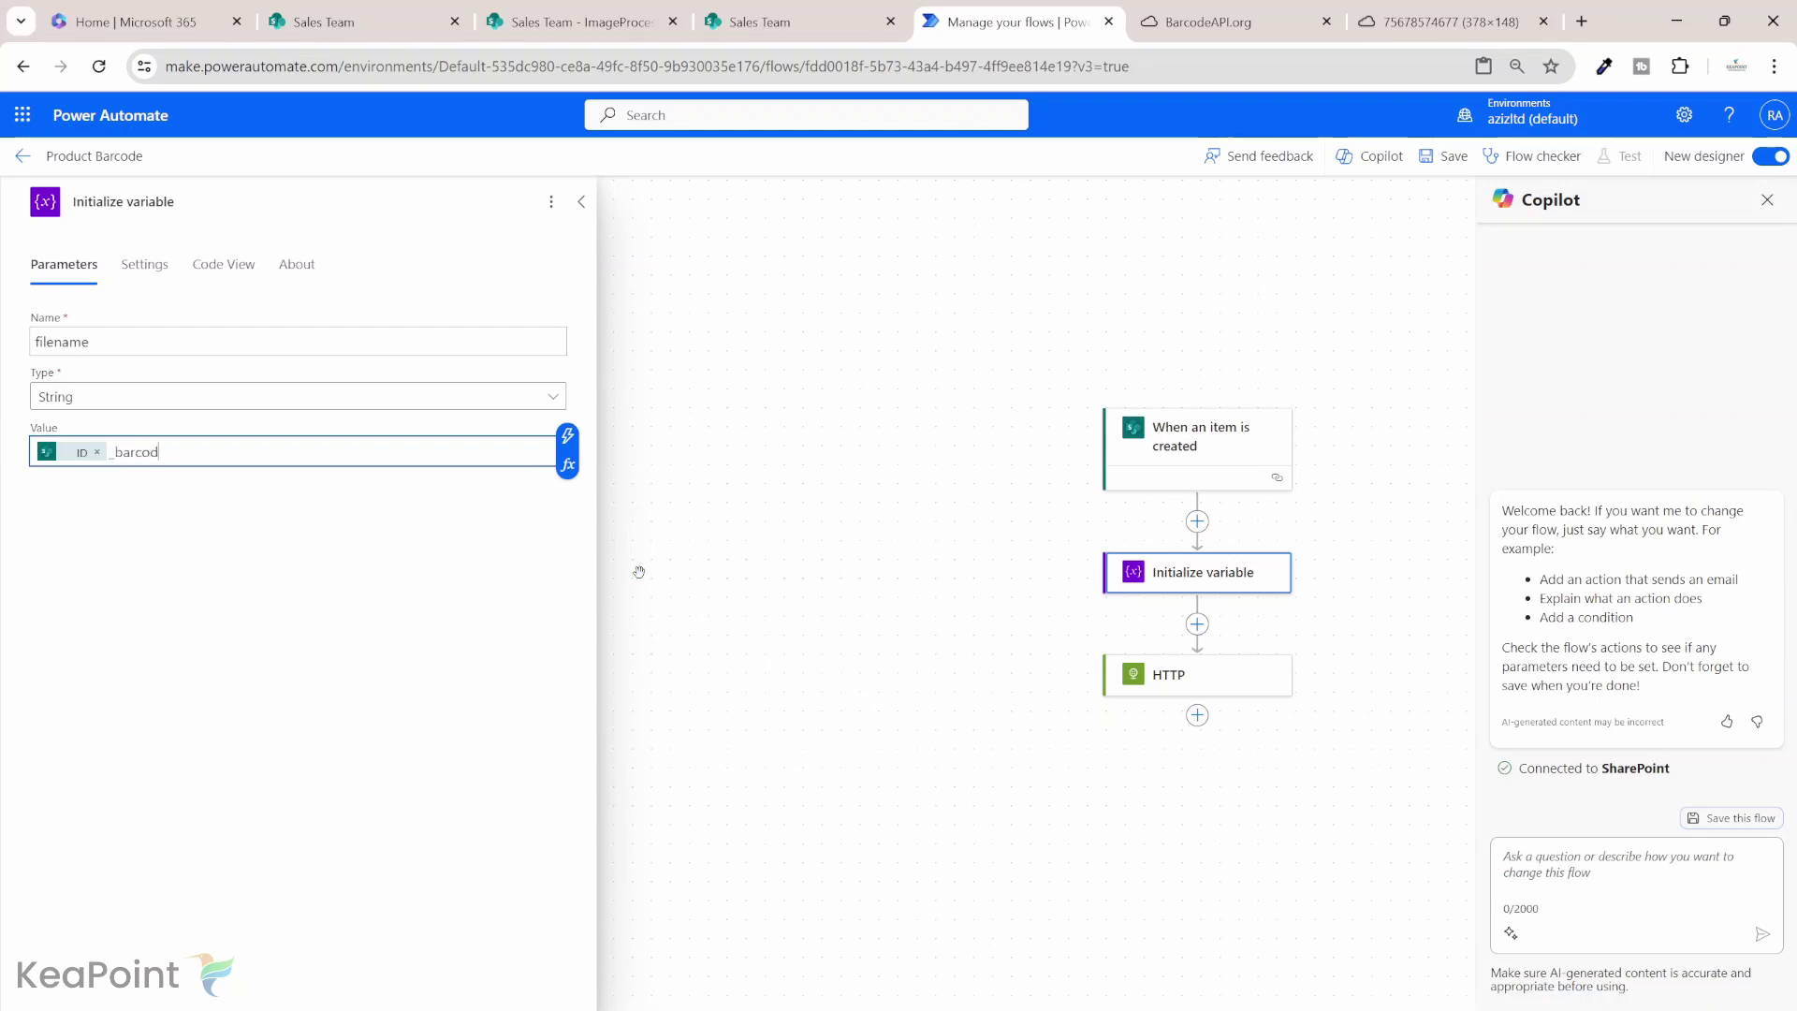
{"action": "type", "text": "e.png"}
{"action": "scroll", "coordinate": [1224, 593], "scroll_direction": "down", "scroll_amount": 2}
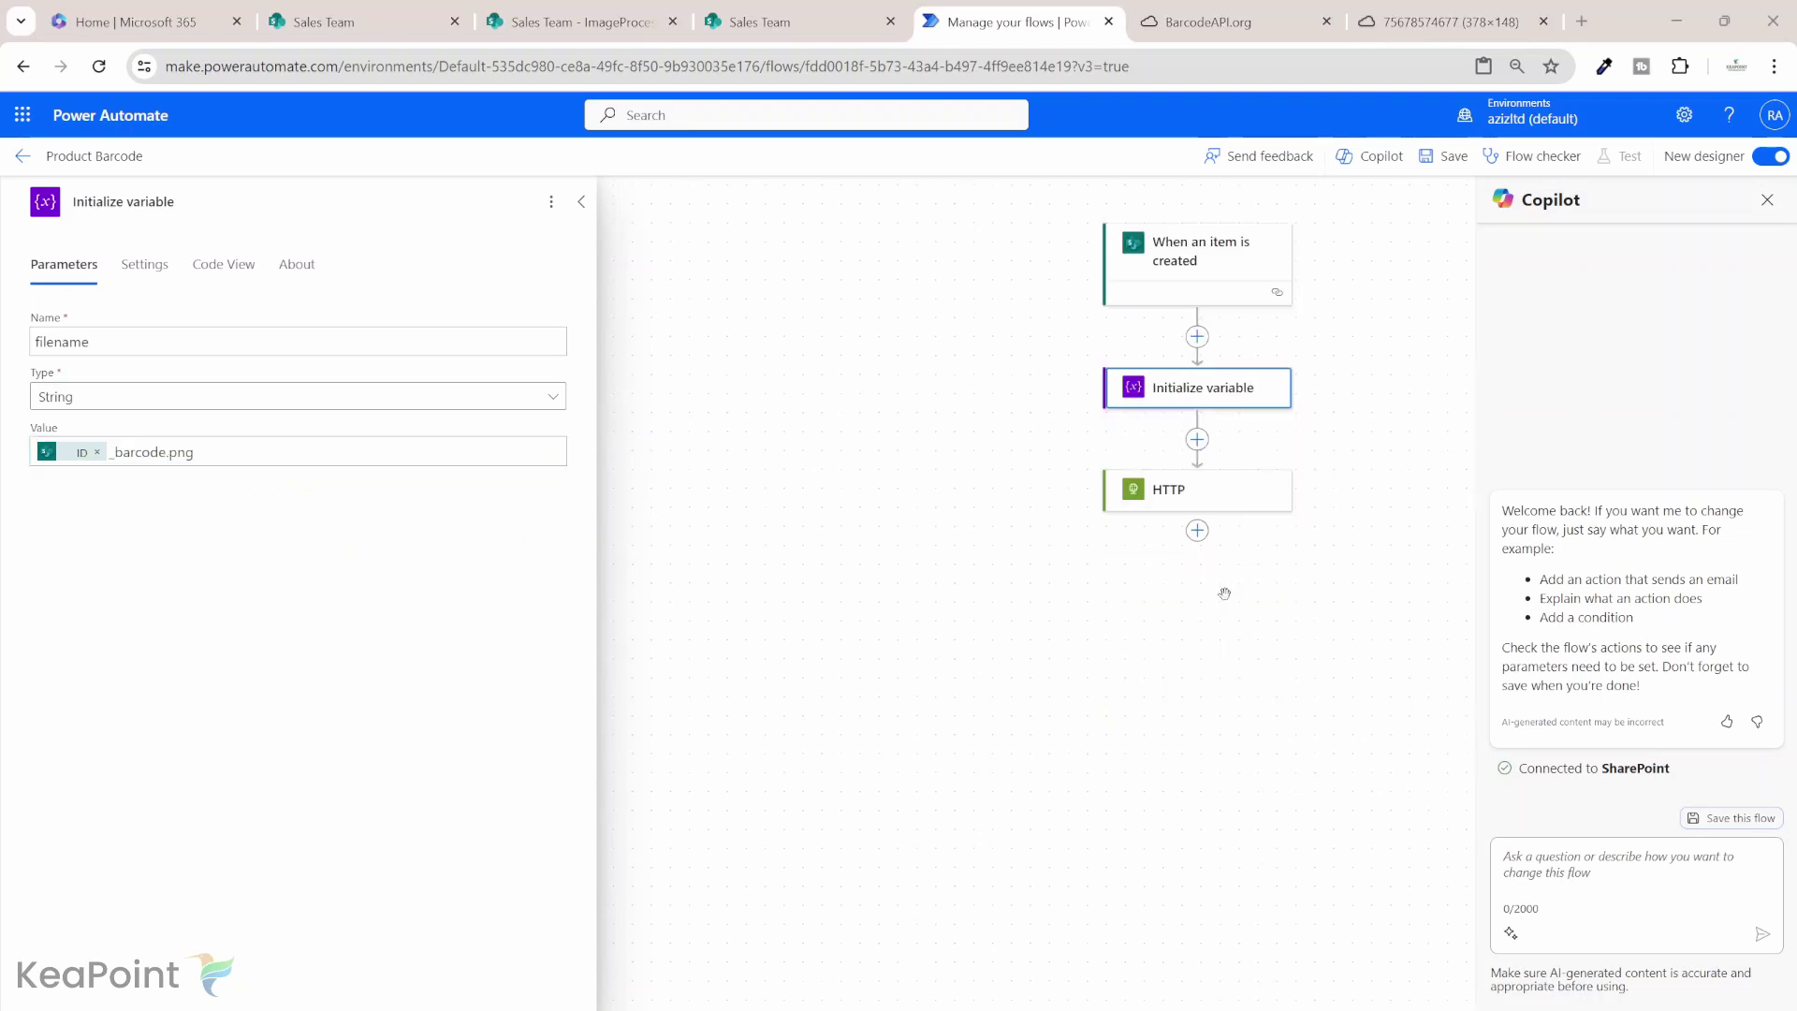
Step: Add the SharePoint Create file action after the HTTP action, with Sales Team as its site and /ImageProcessing as its folder path
{"action": "left_click", "coordinate": [1198, 531]}
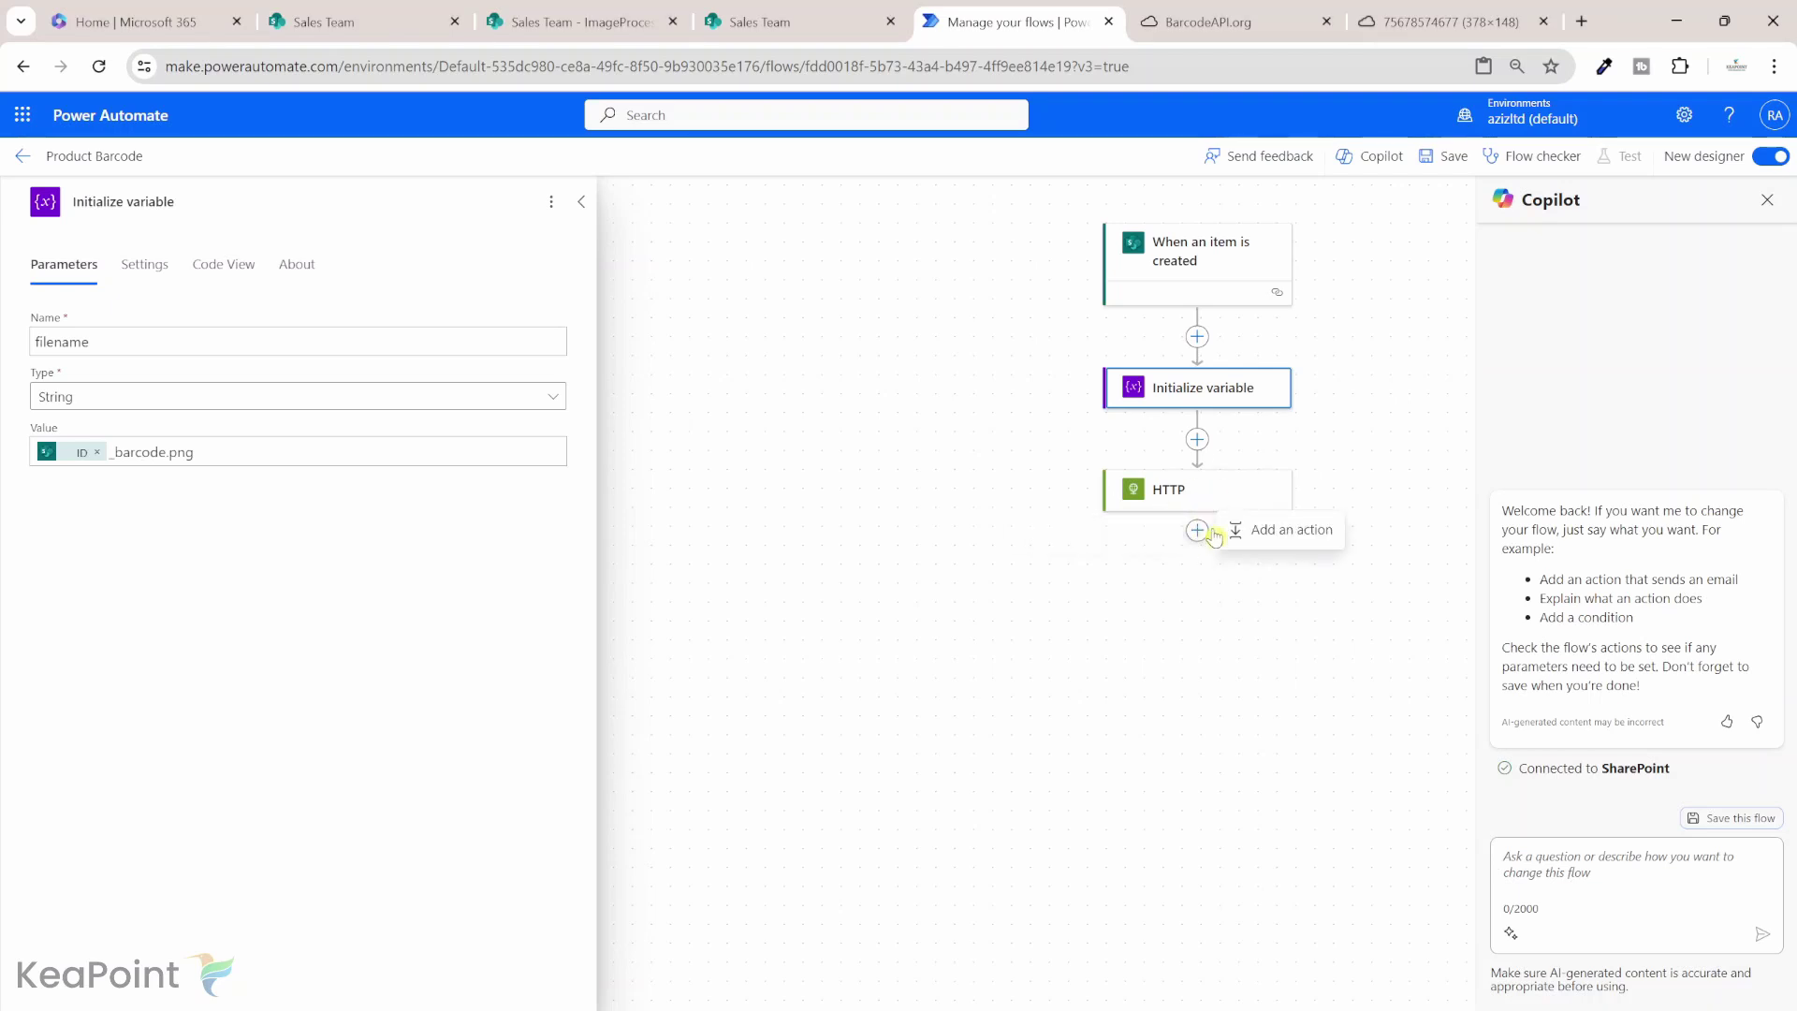
{"action": "left_click", "coordinate": [1276, 530]}
{"action": "type", "text": "create file"}
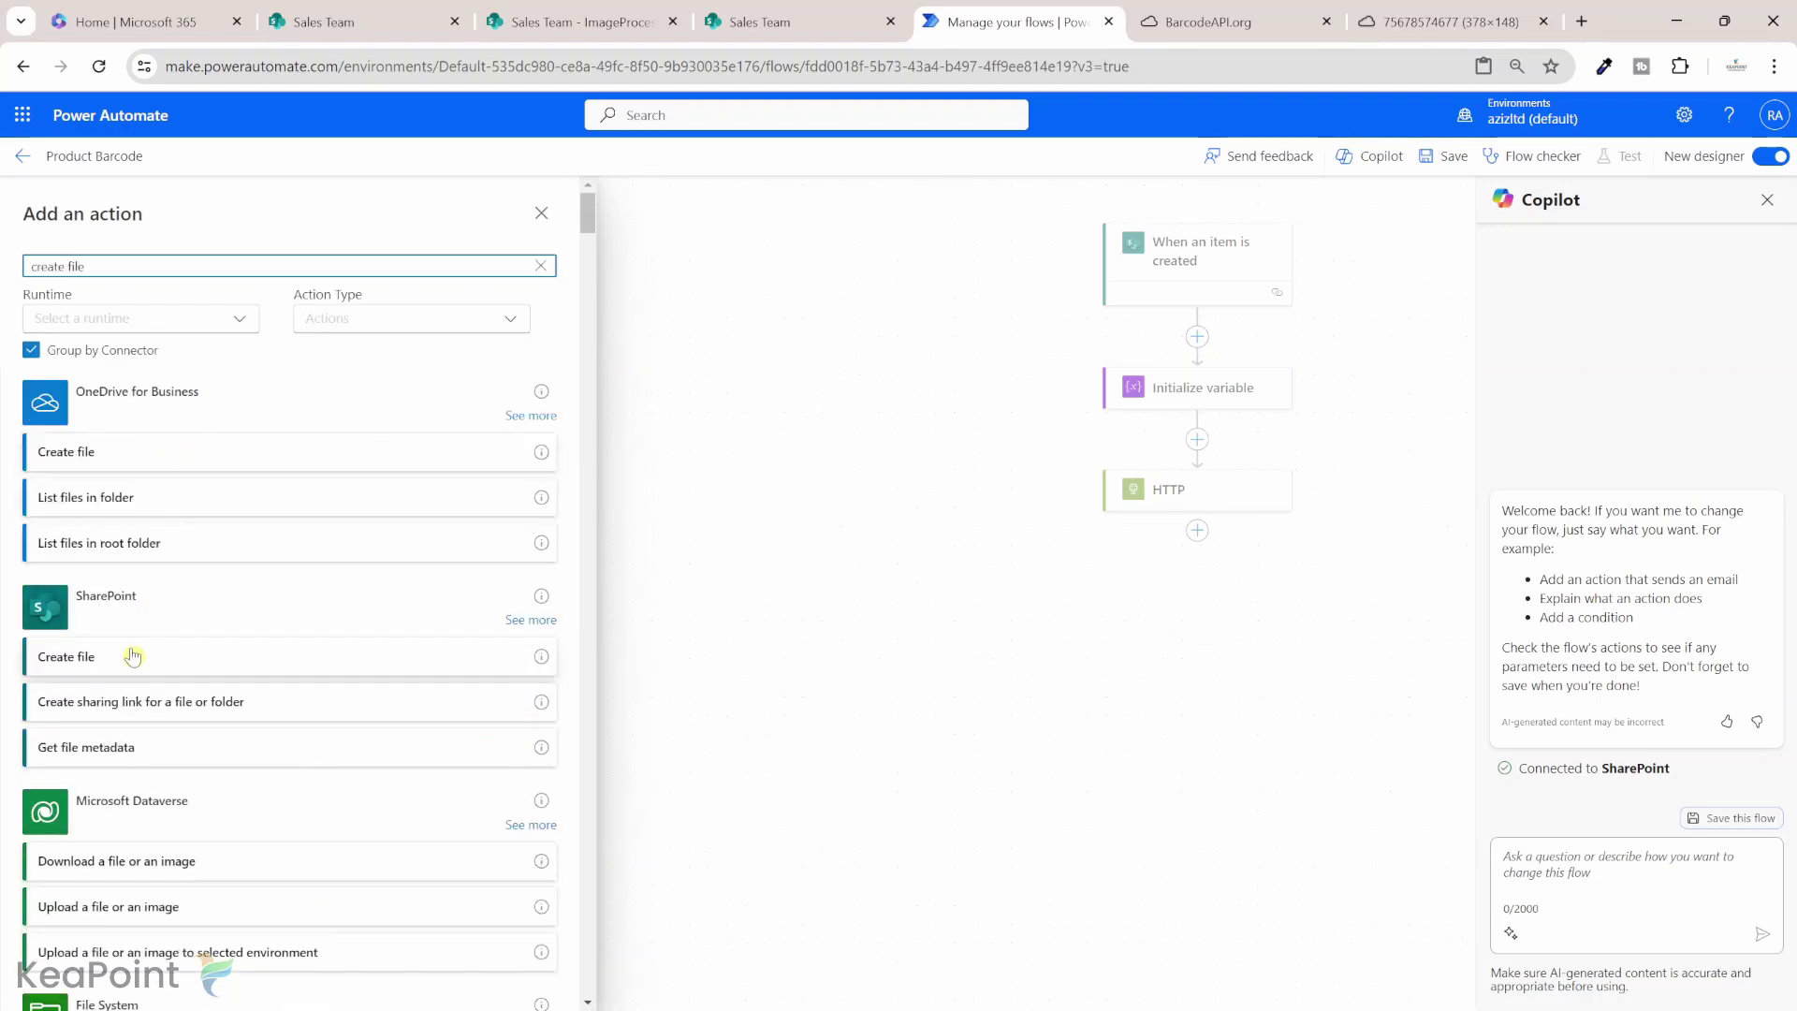
{"action": "left_click", "coordinate": [110, 660]}
{"action": "left_click", "coordinate": [543, 345]}
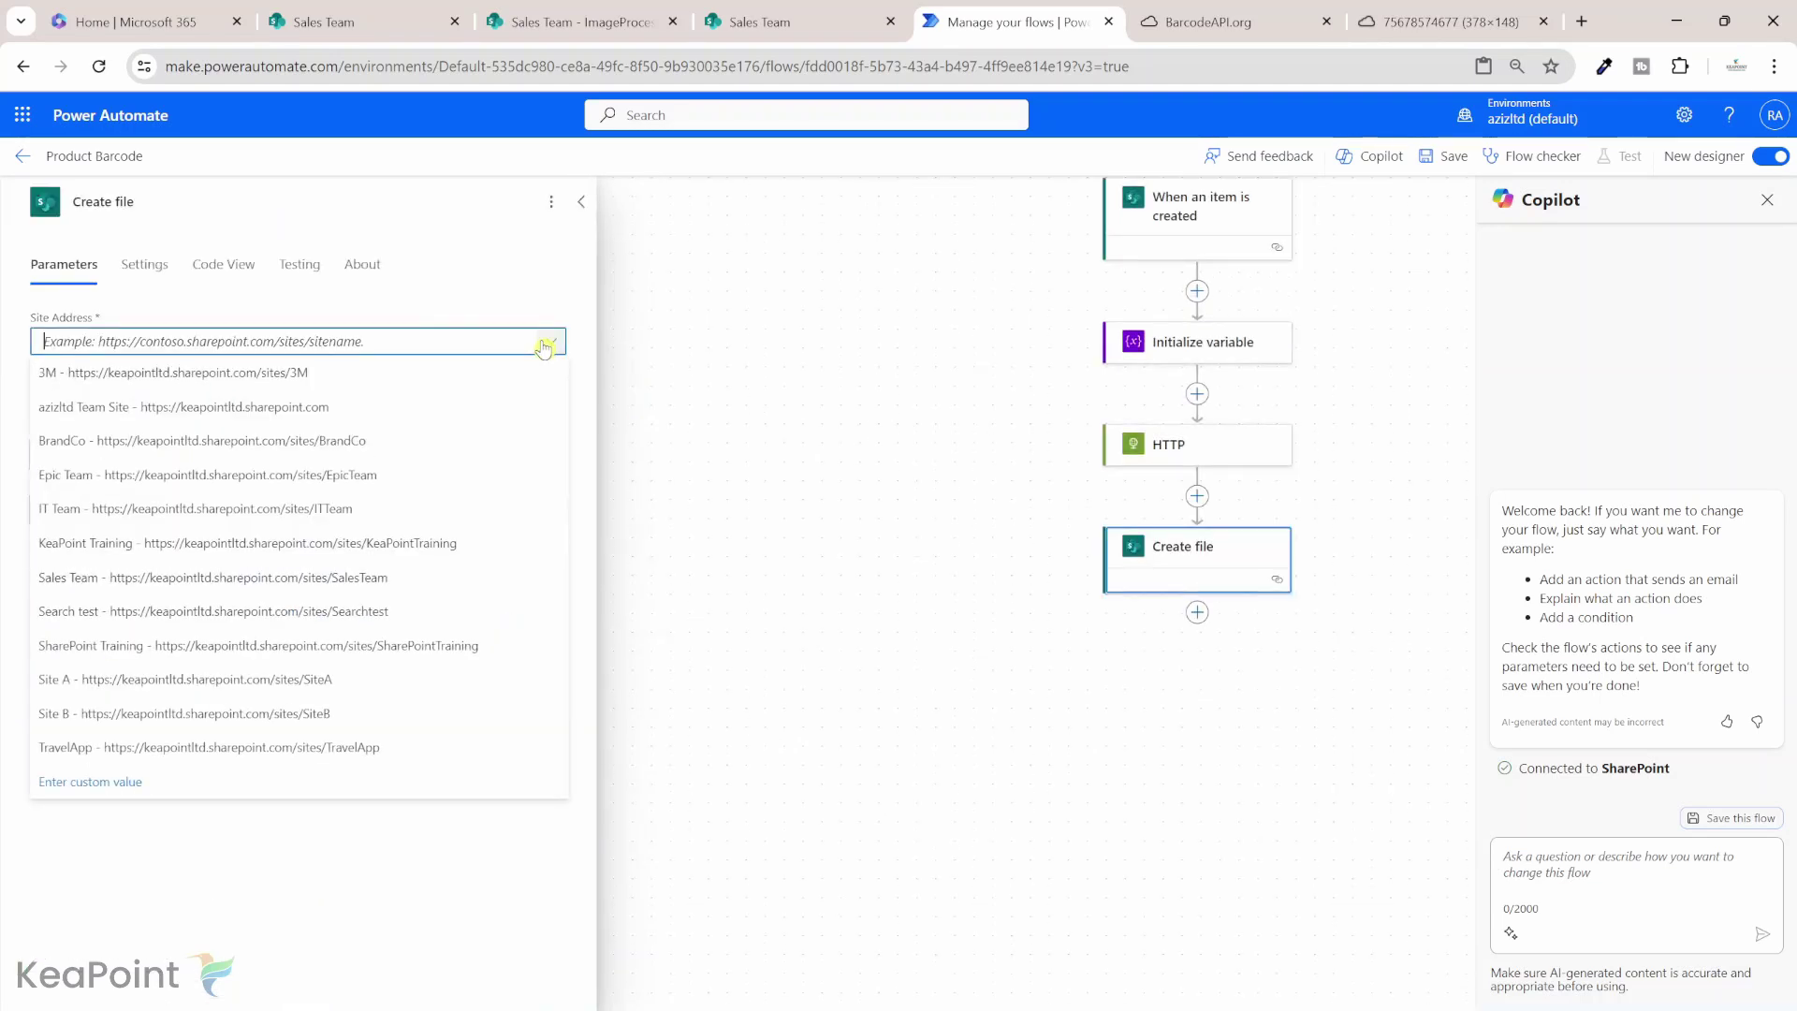
{"action": "left_click", "coordinate": [399, 588]}
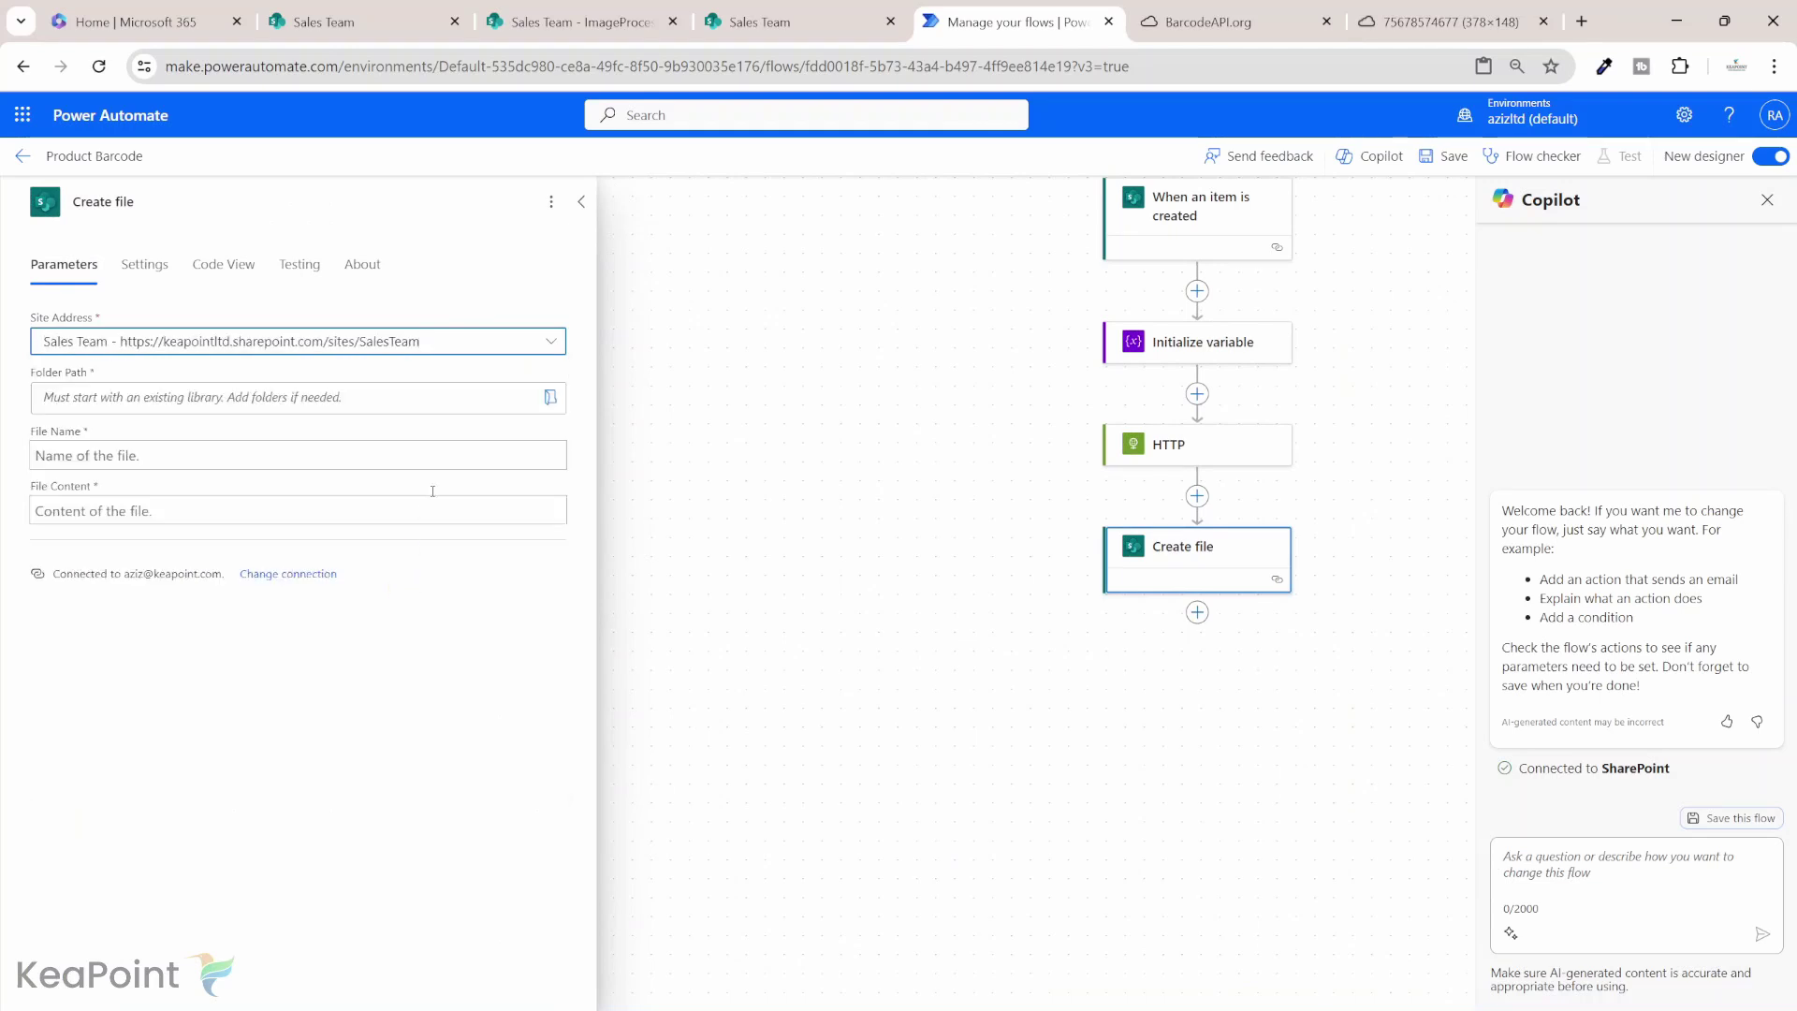
{"action": "left_click", "coordinate": [550, 398]}
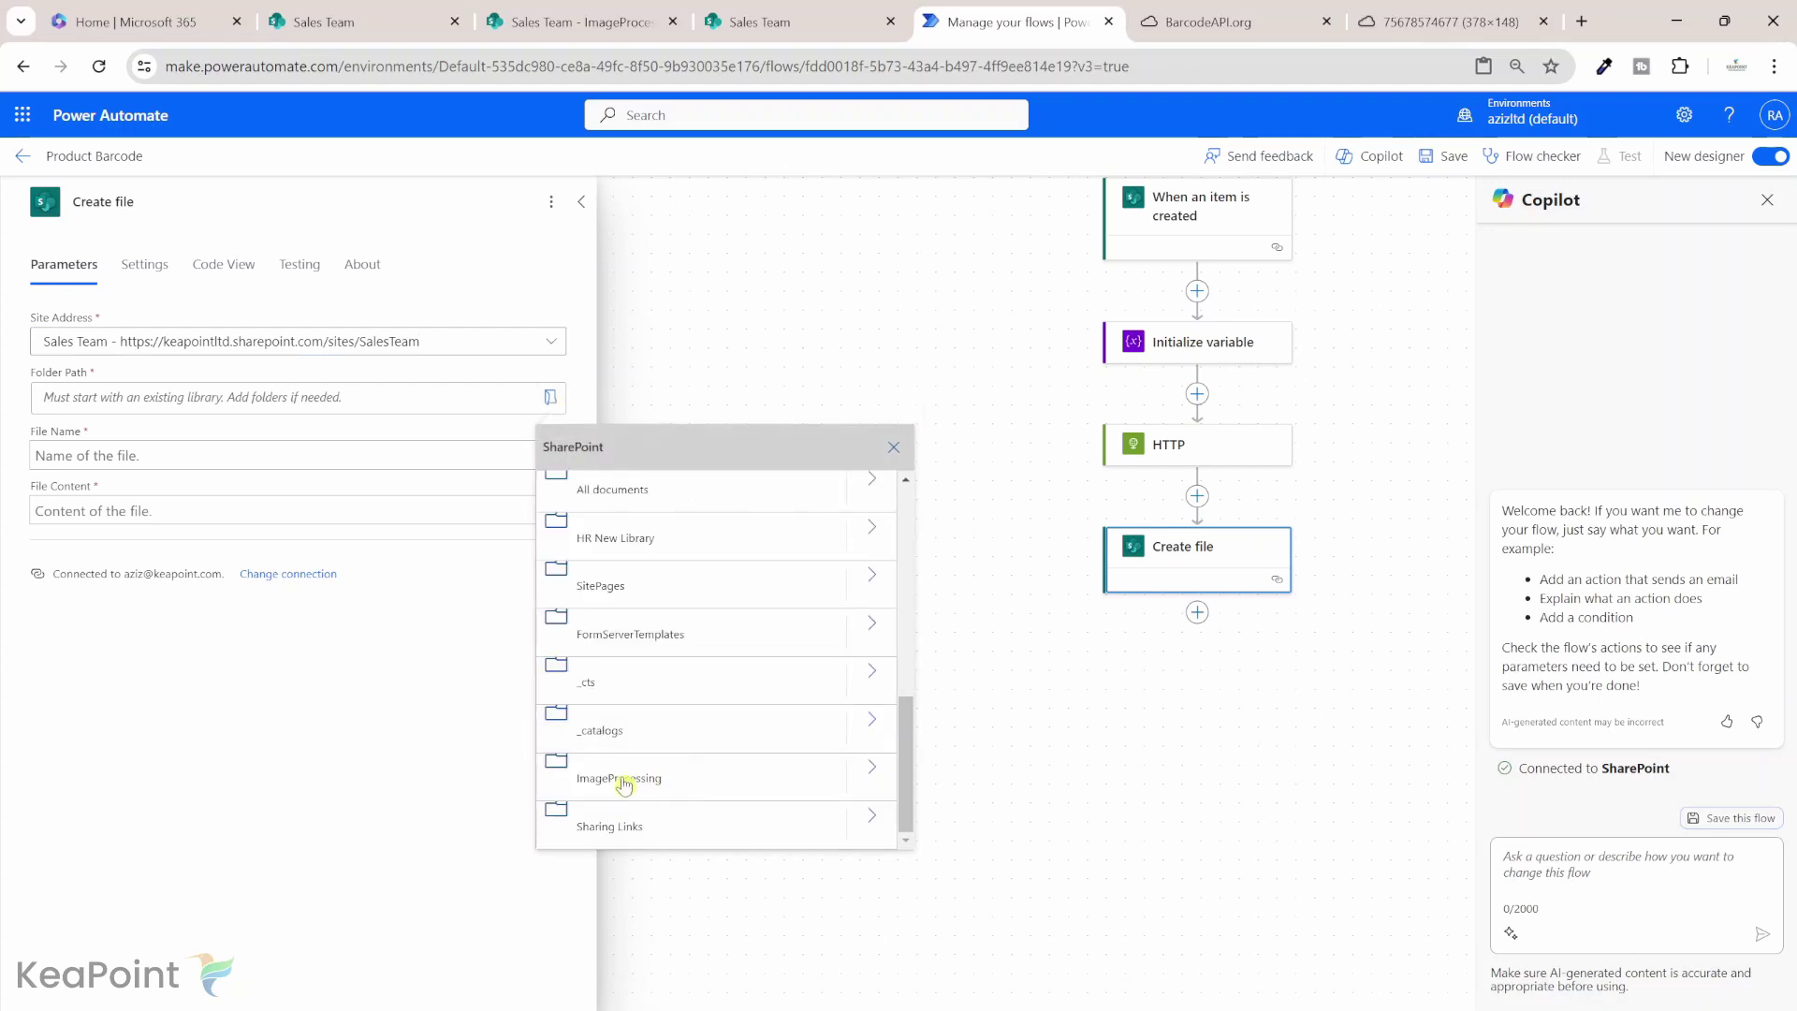
{"action": "left_click", "coordinate": [643, 784]}
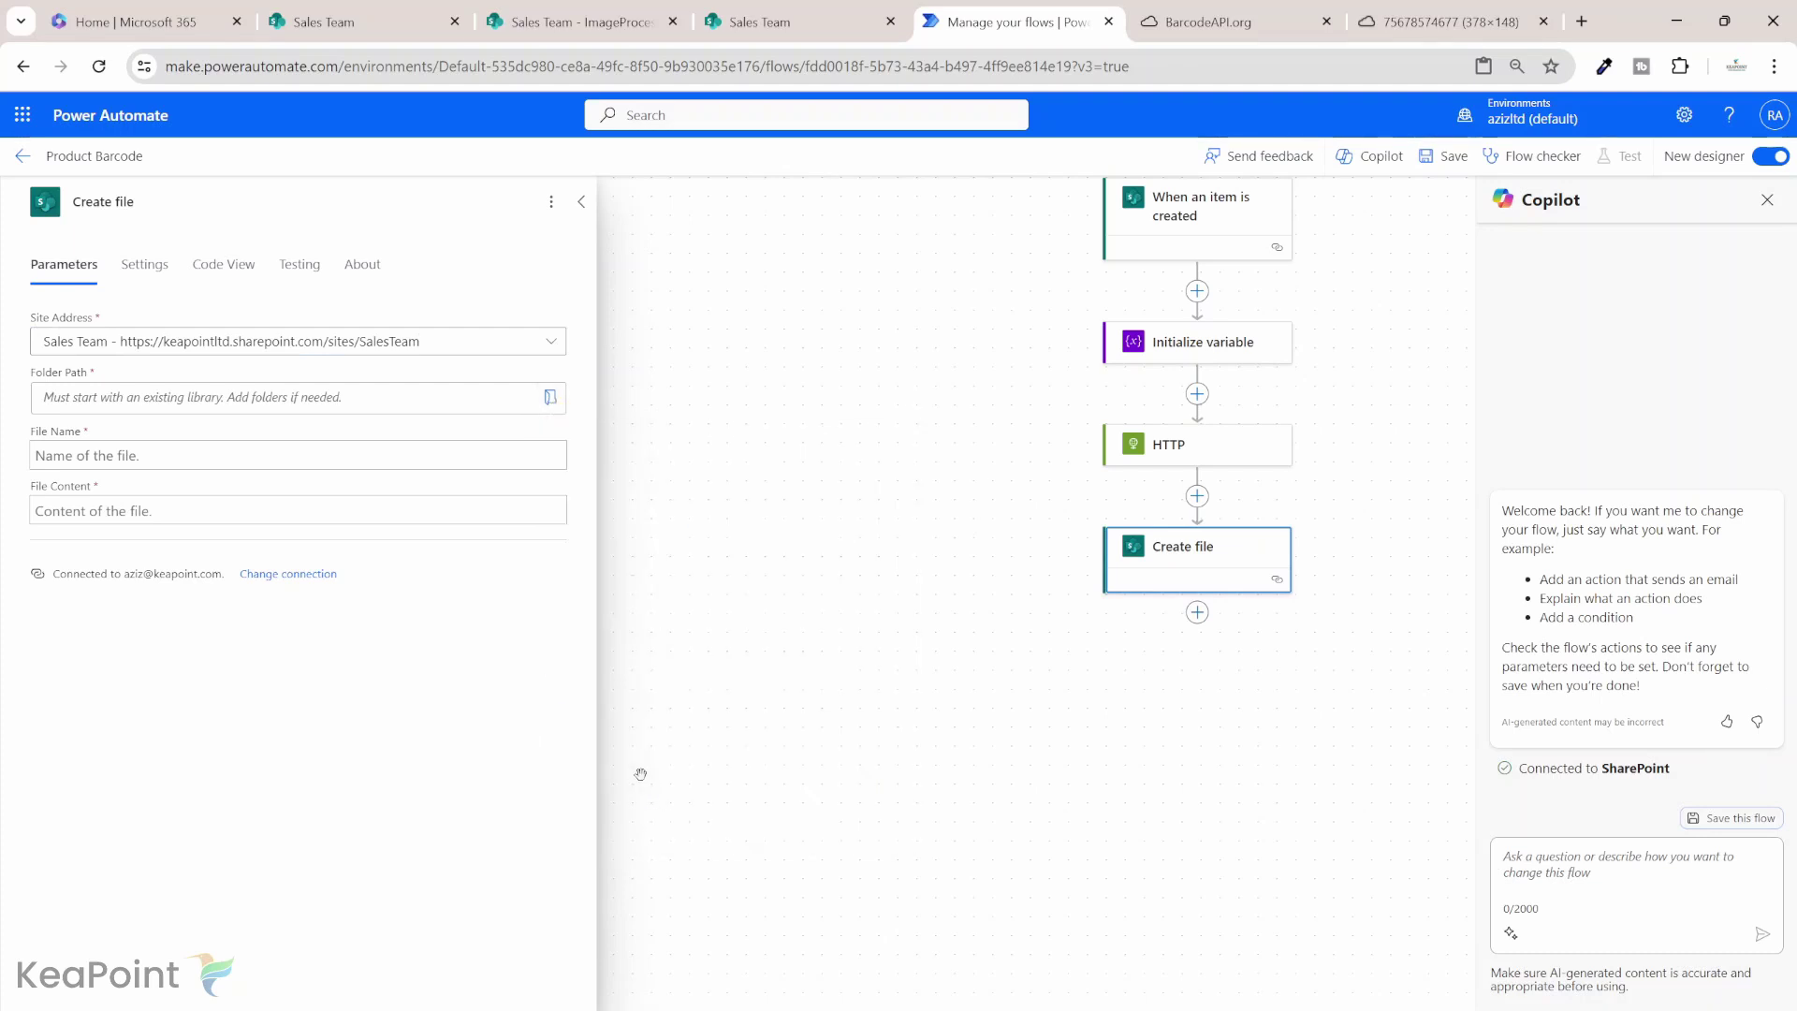
Step: Set the Create file action's file name to the filename variable and its file content to the HTTP action's Body
{"action": "left_click", "coordinate": [230, 456]}
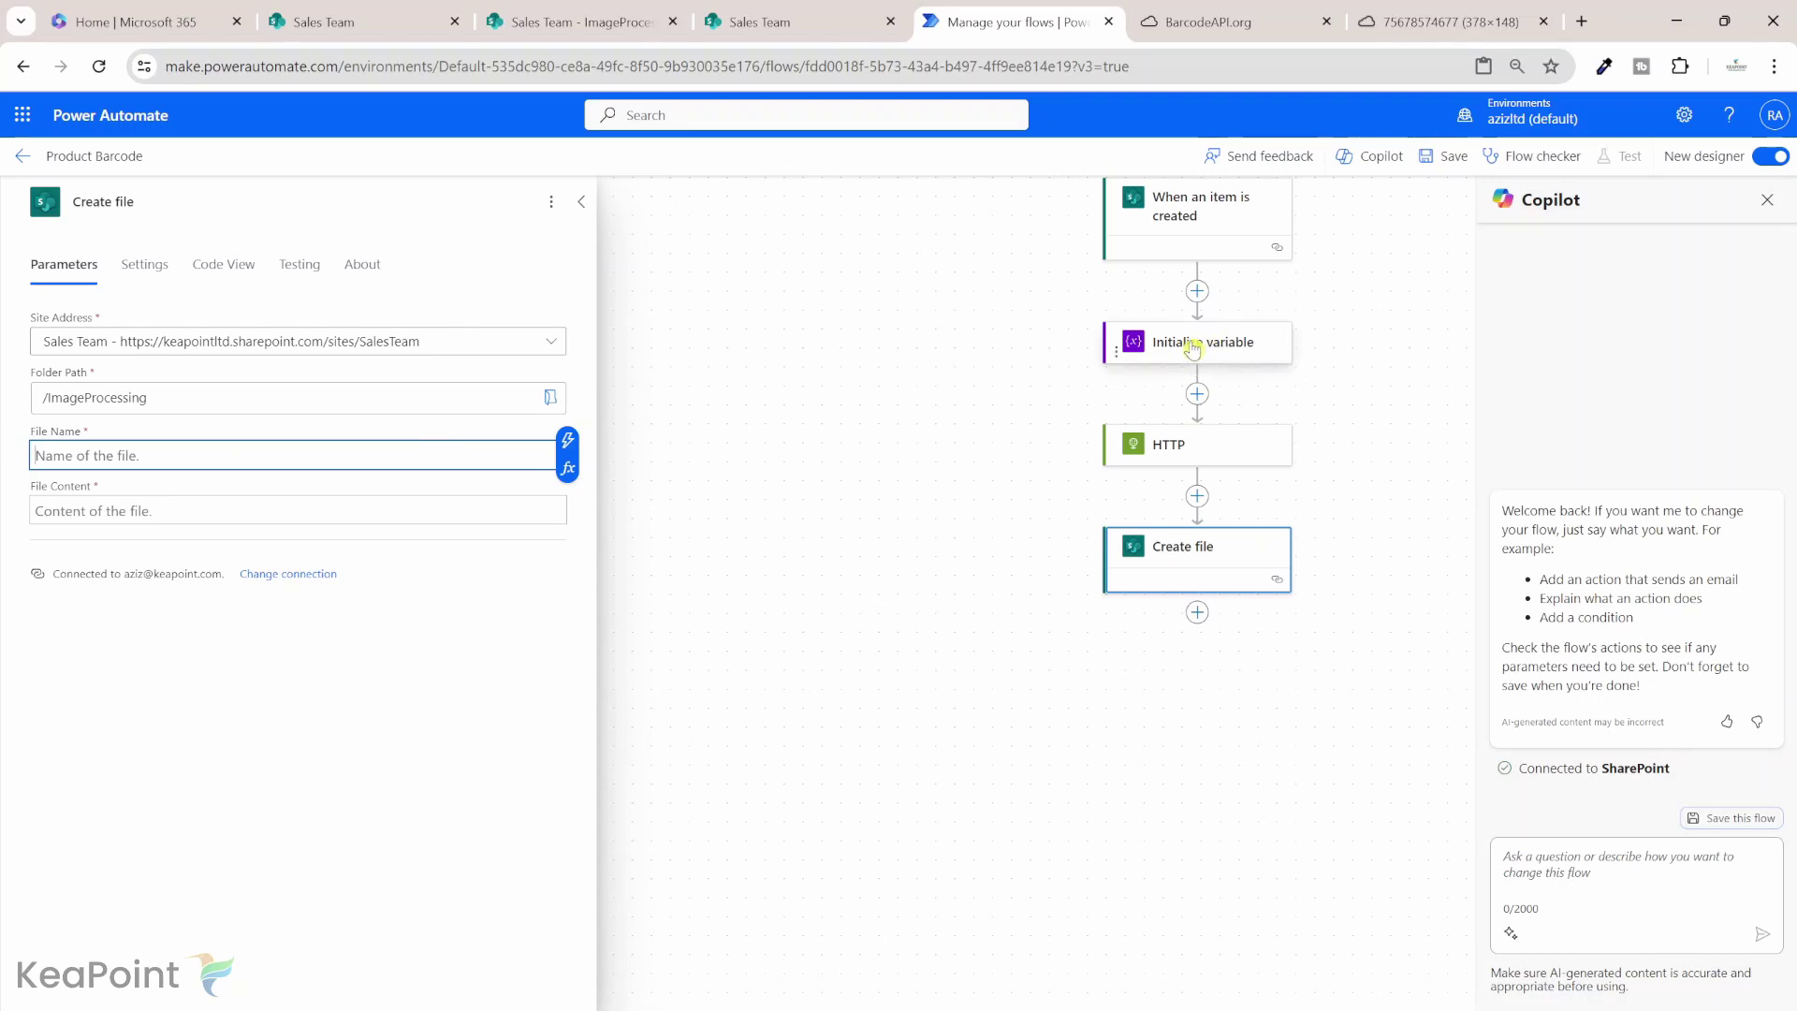
{"action": "left_click", "coordinate": [569, 440]}
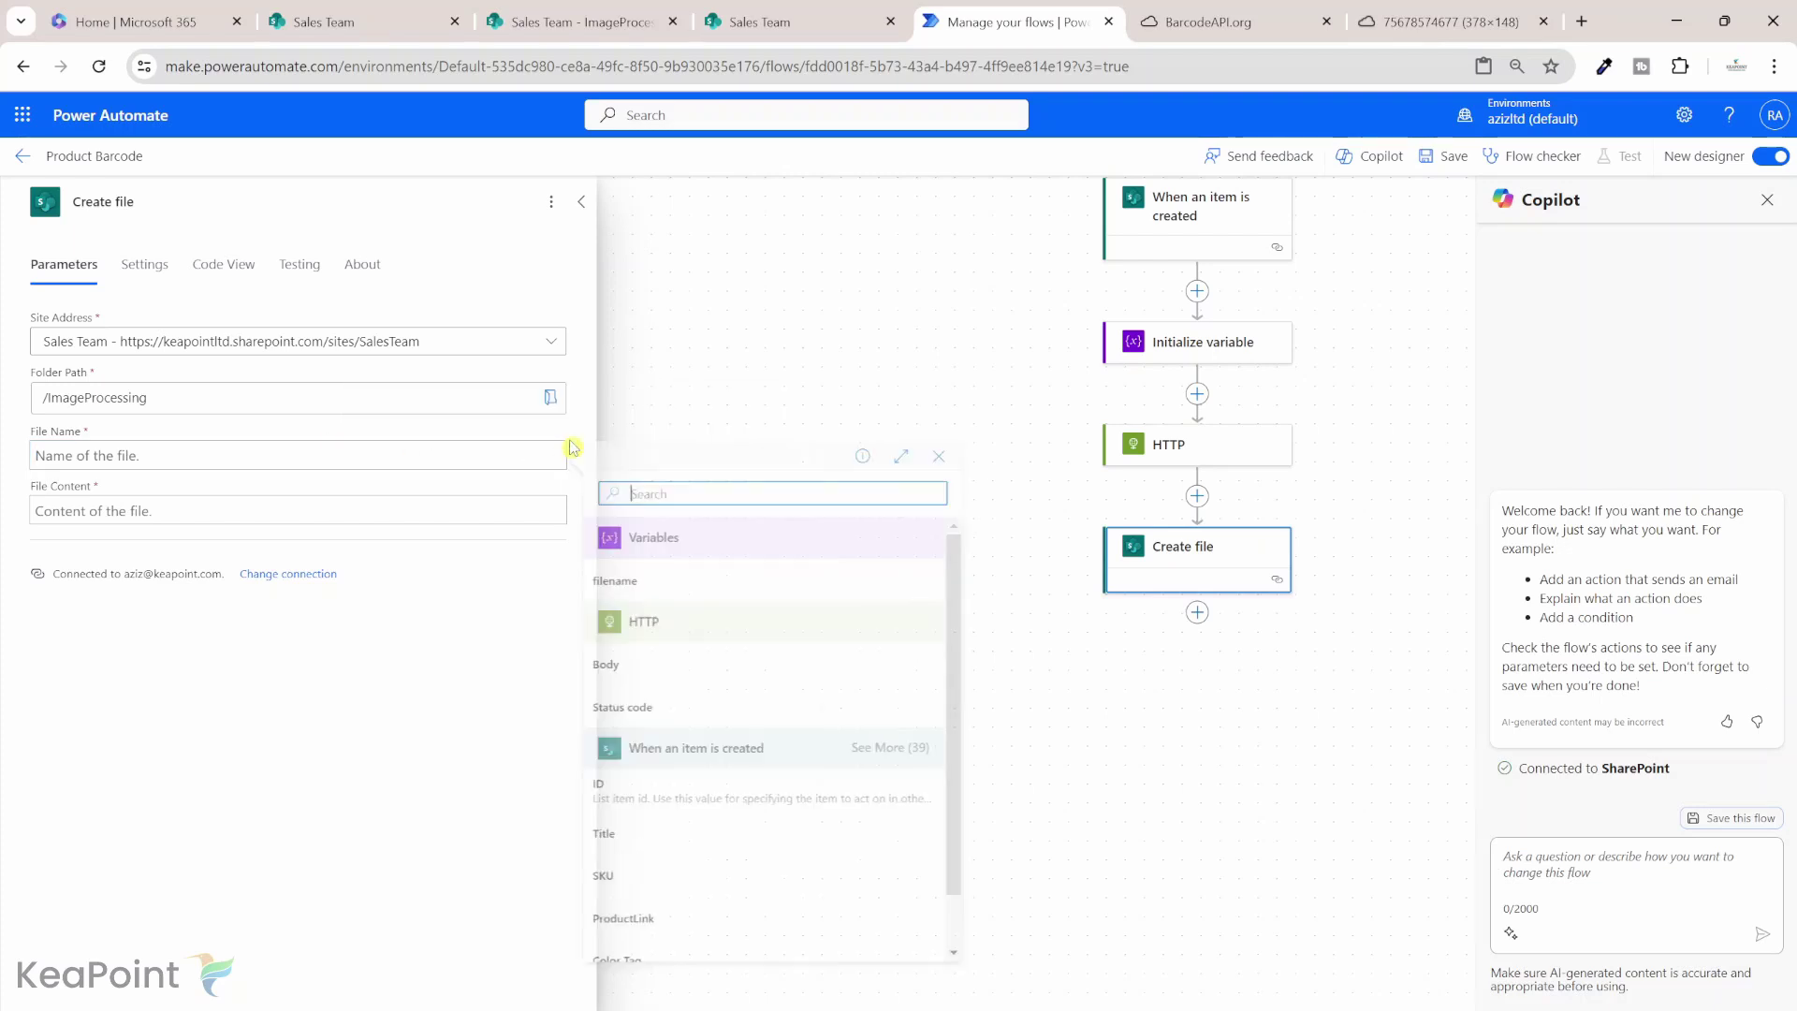
{"action": "left_click", "coordinate": [654, 580]}
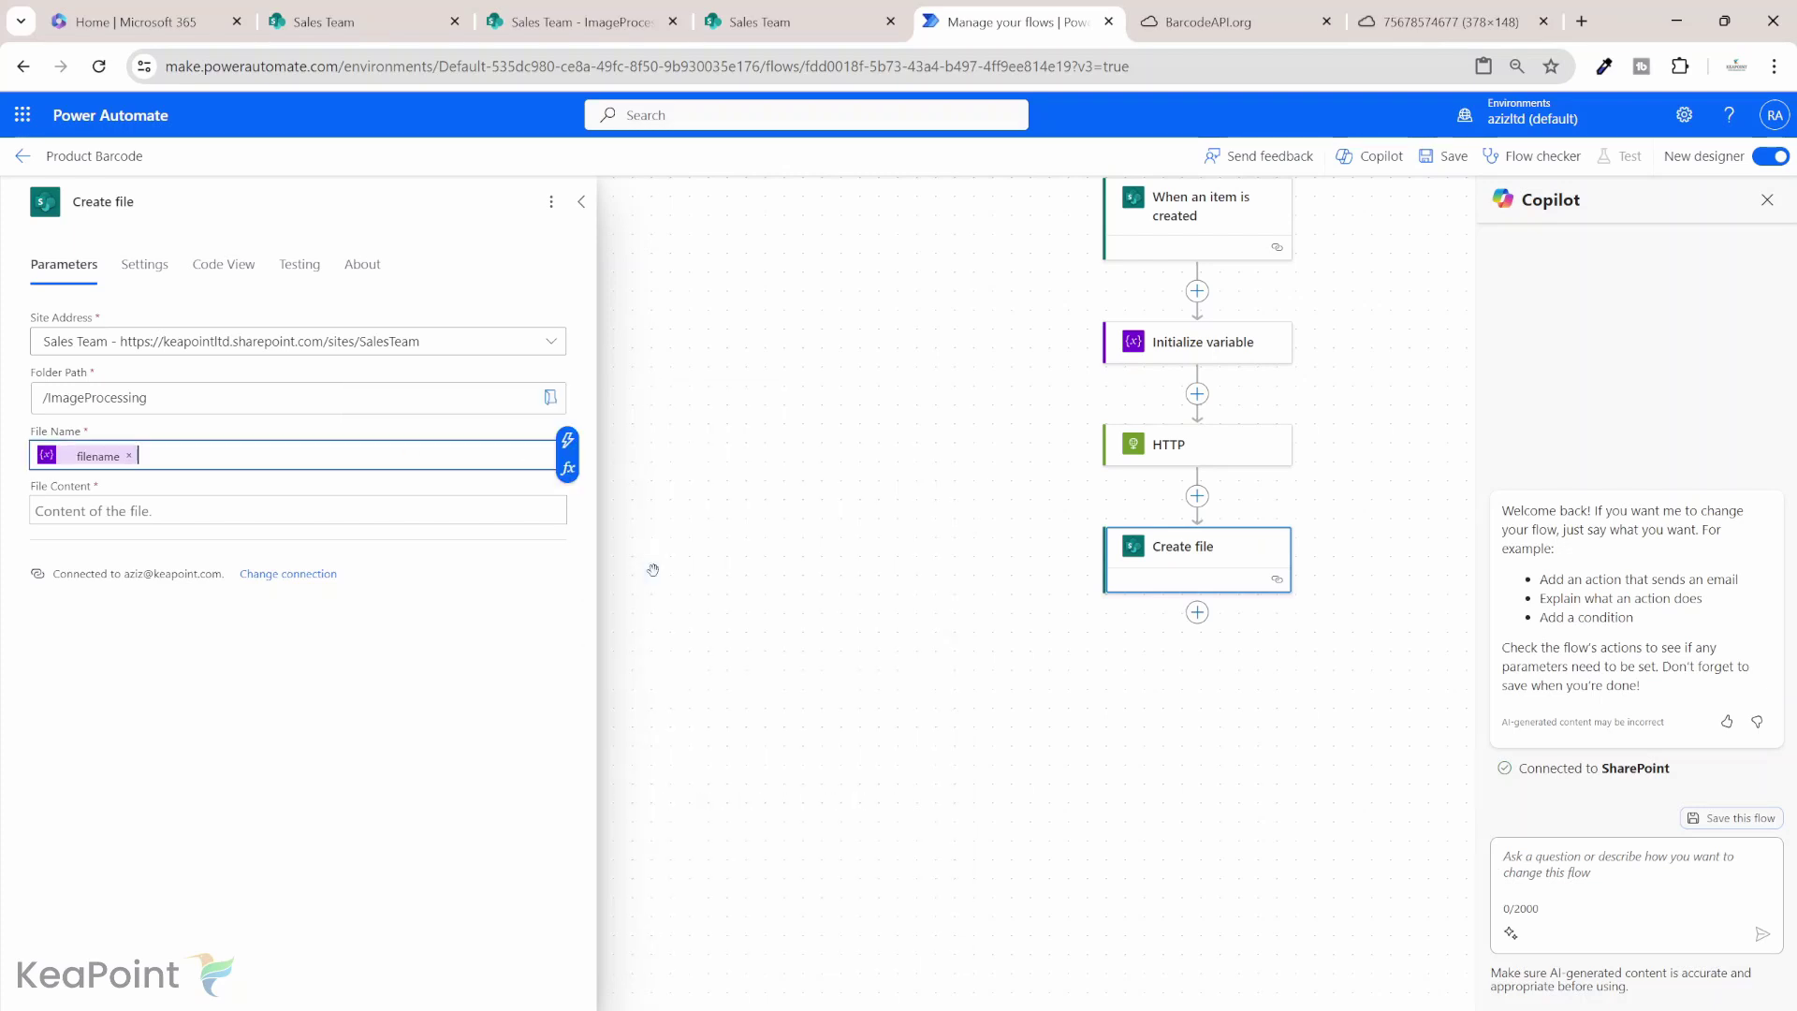
{"action": "left_click", "coordinate": [273, 510]}
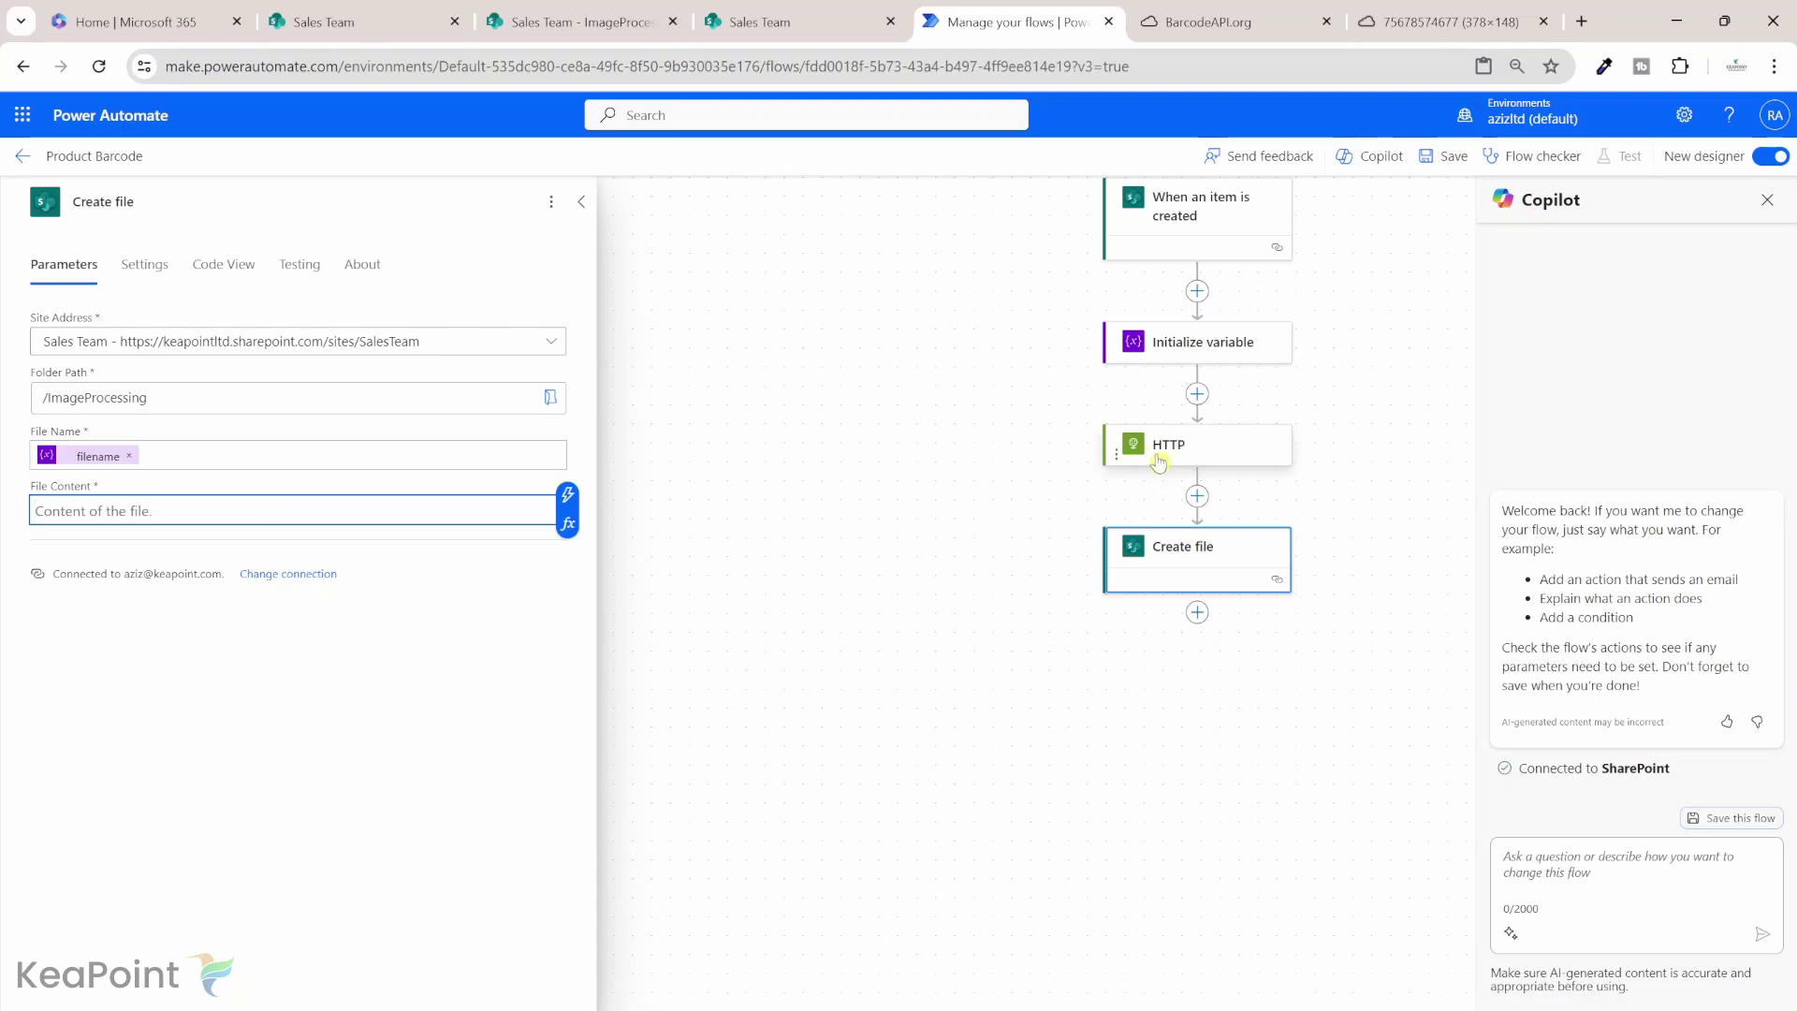
{"action": "left_click", "coordinate": [570, 502]}
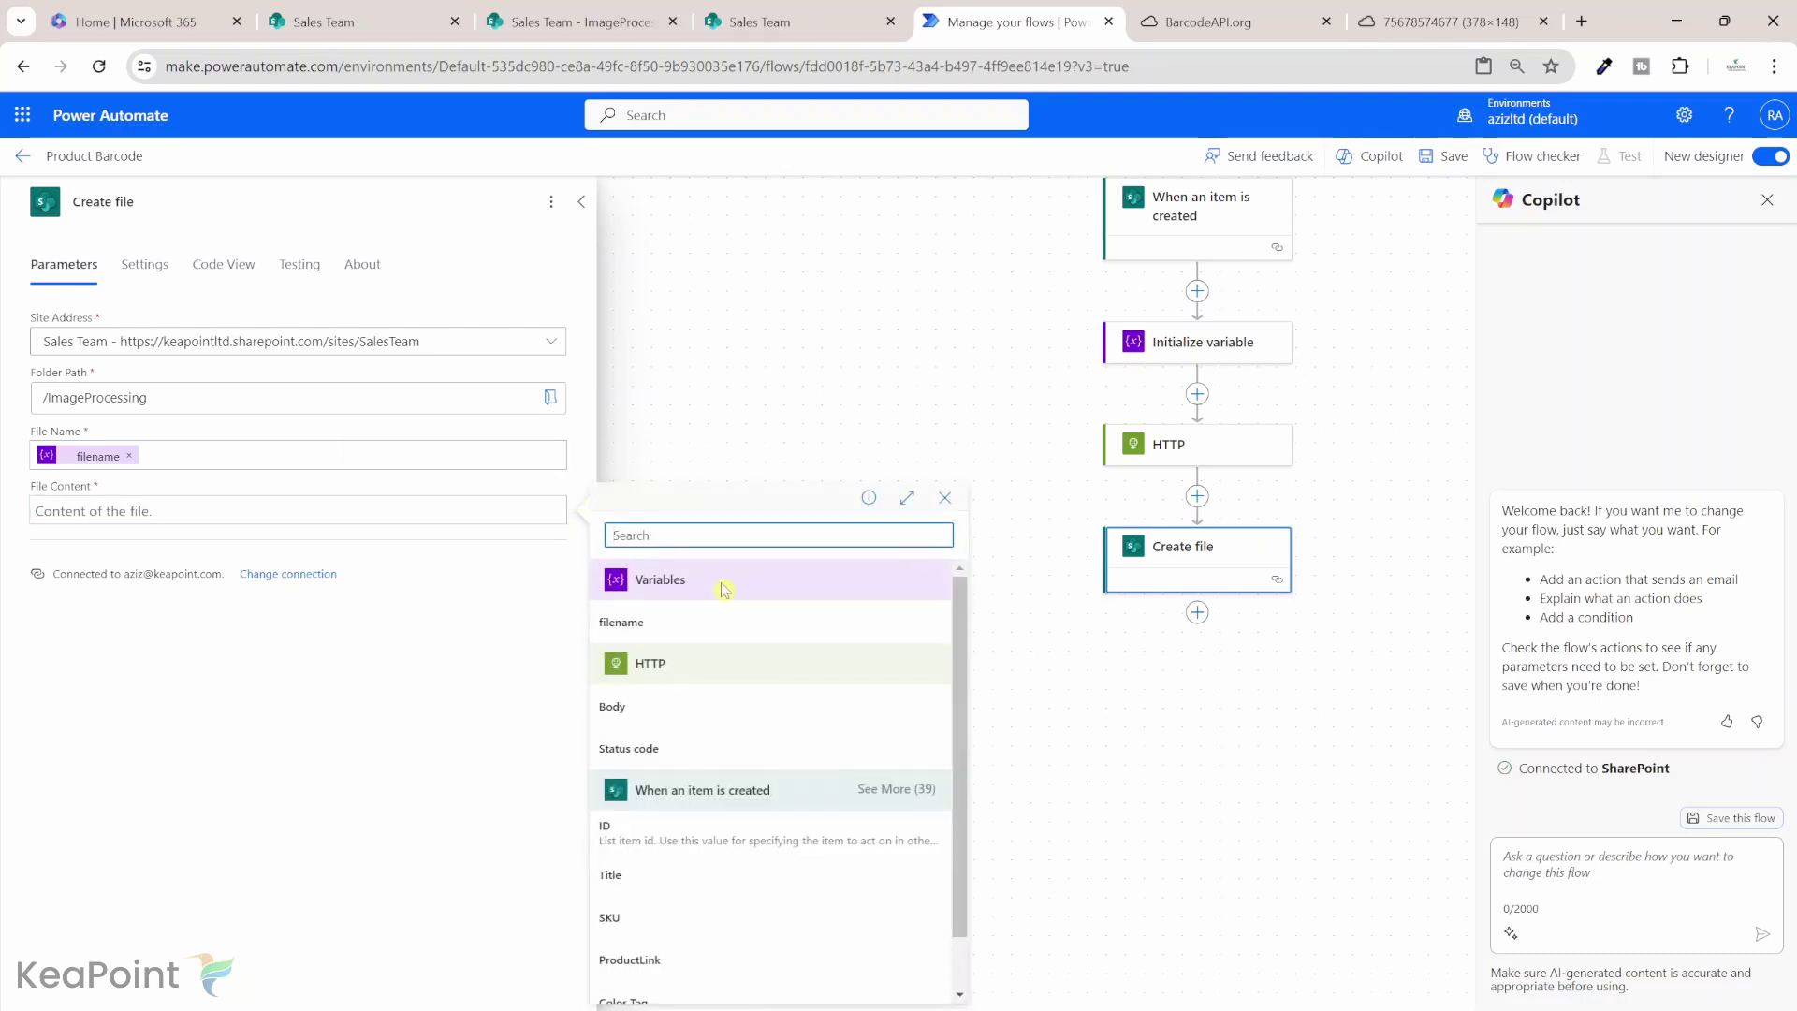
{"action": "left_click", "coordinate": [643, 714]}
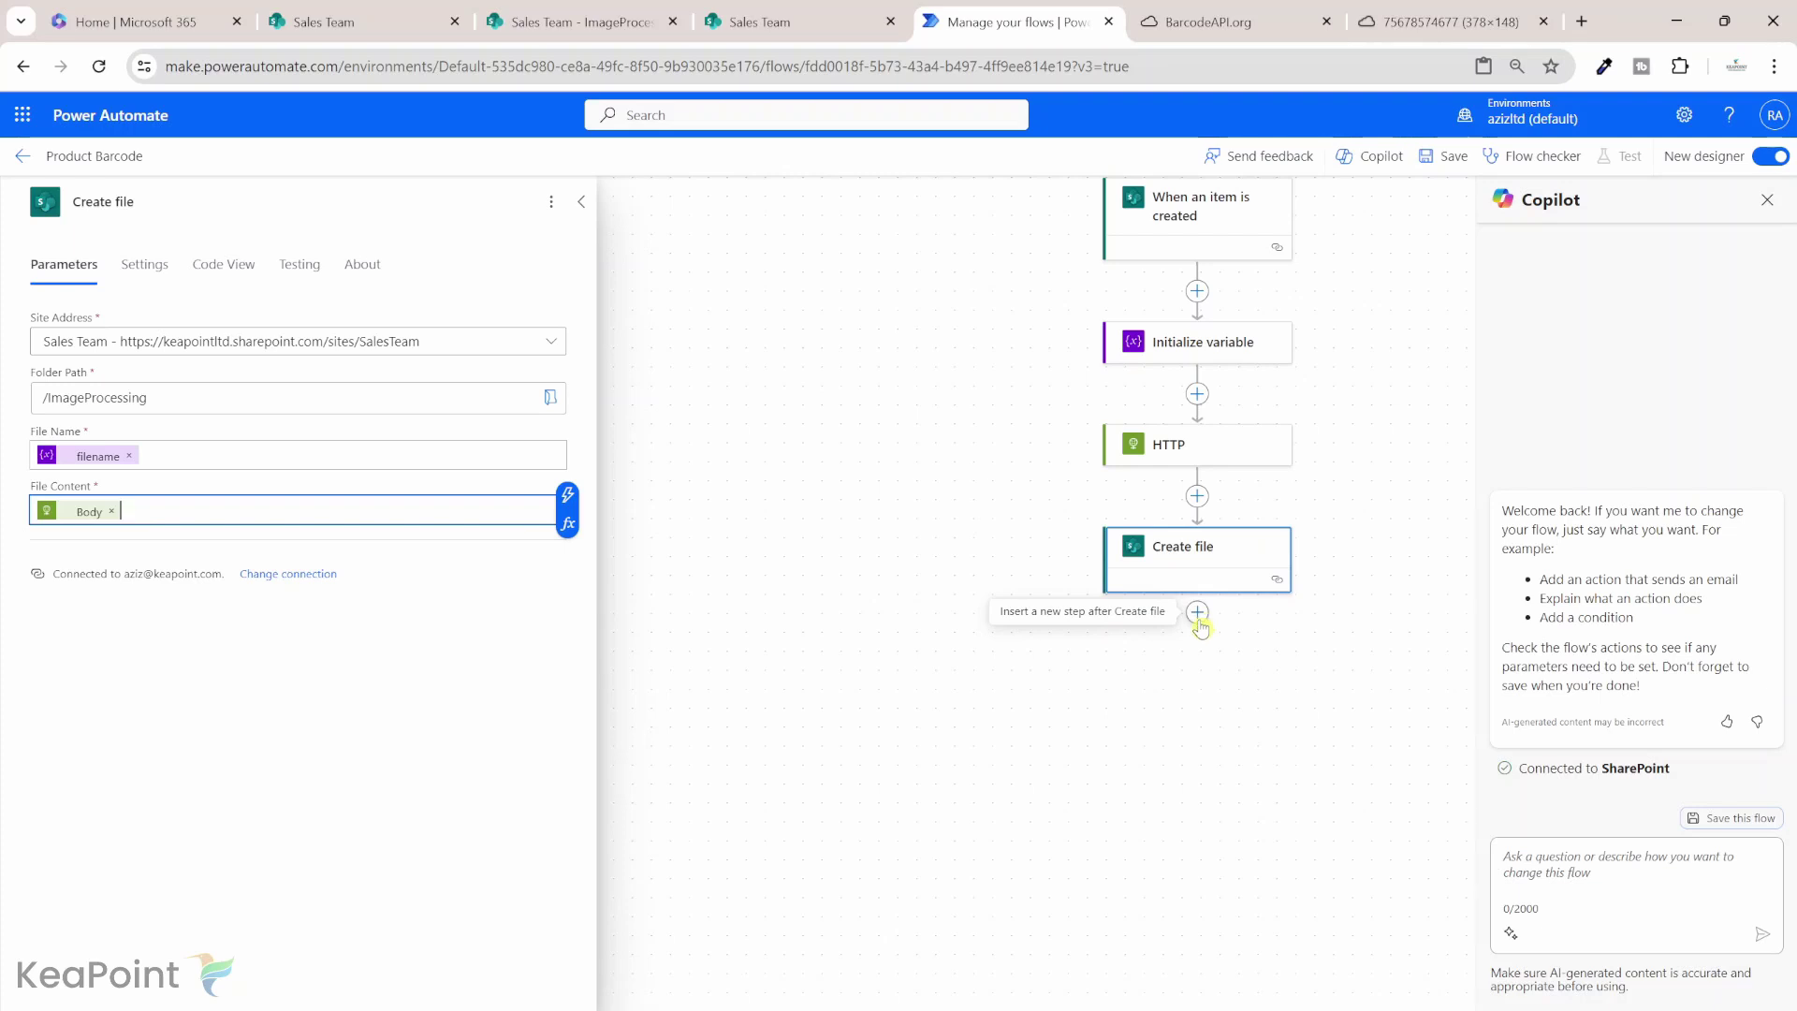
Step: Add a Send an HTTP request to SharePoint action below Create file, using the Sales Team site and the POST method
{"action": "left_click", "coordinate": [1197, 612]}
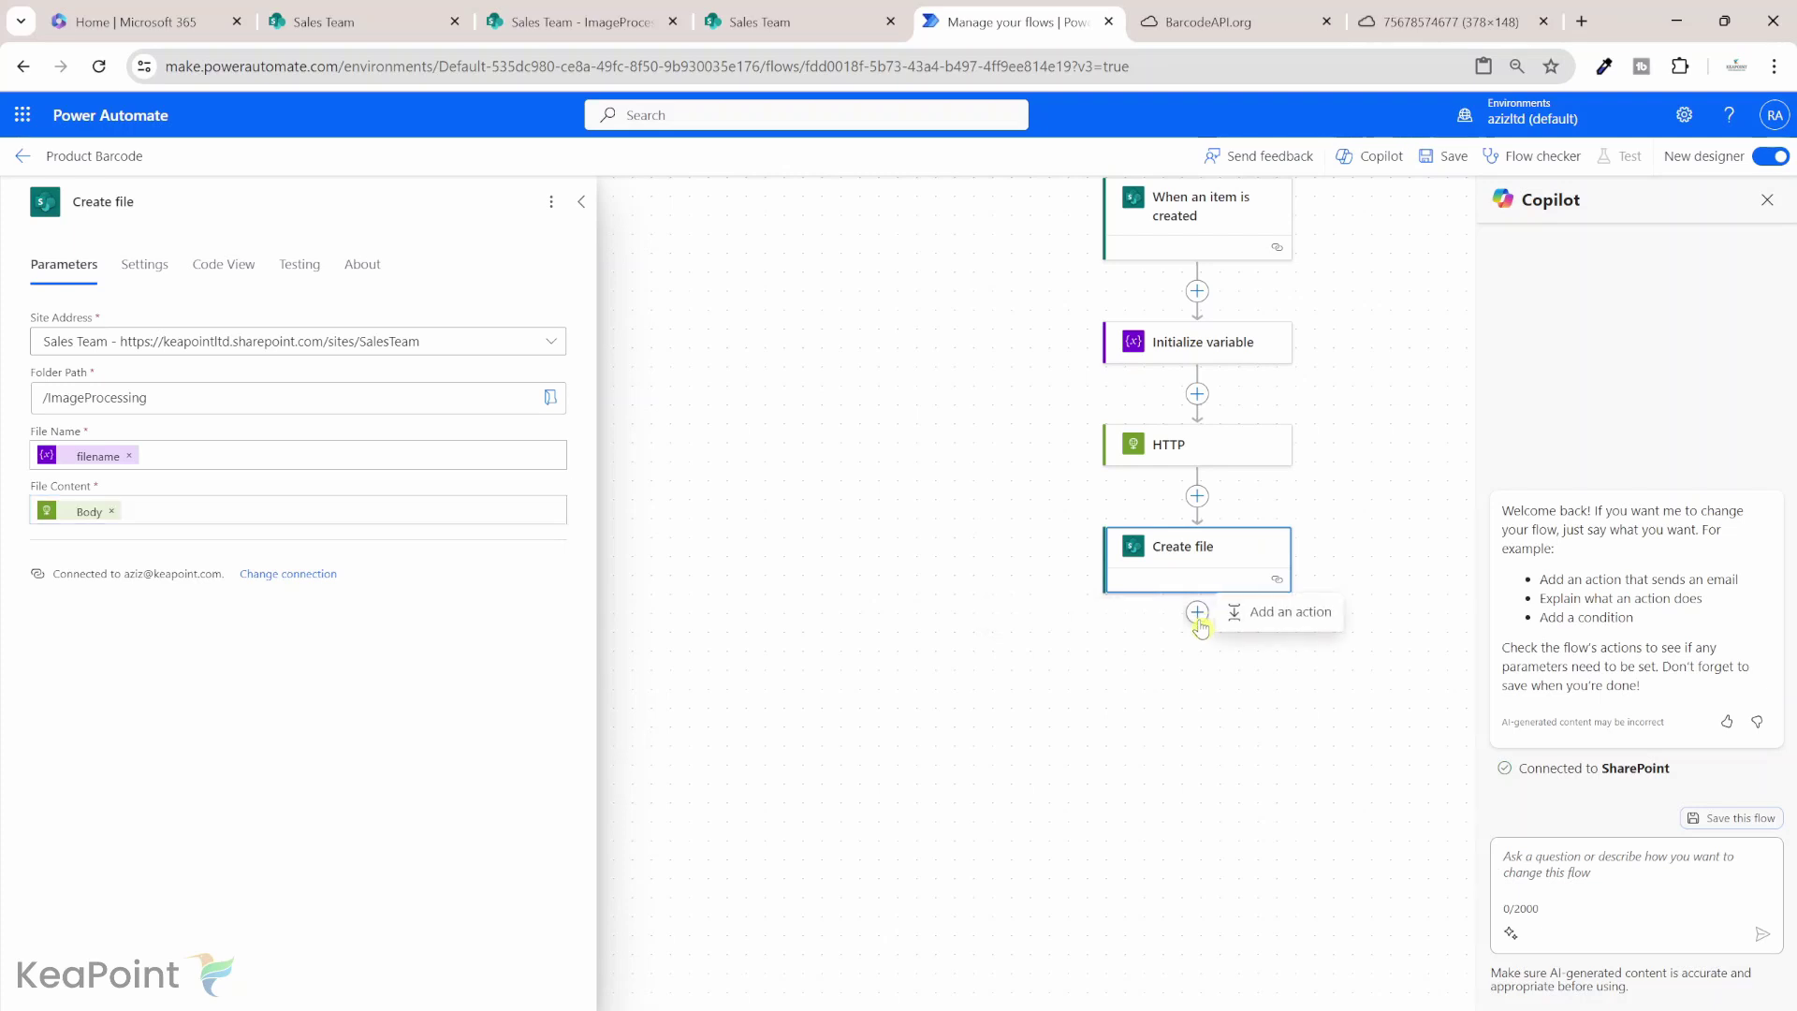
{"action": "left_click", "coordinate": [1278, 615]}
{"action": "type", "text": "send an http"}
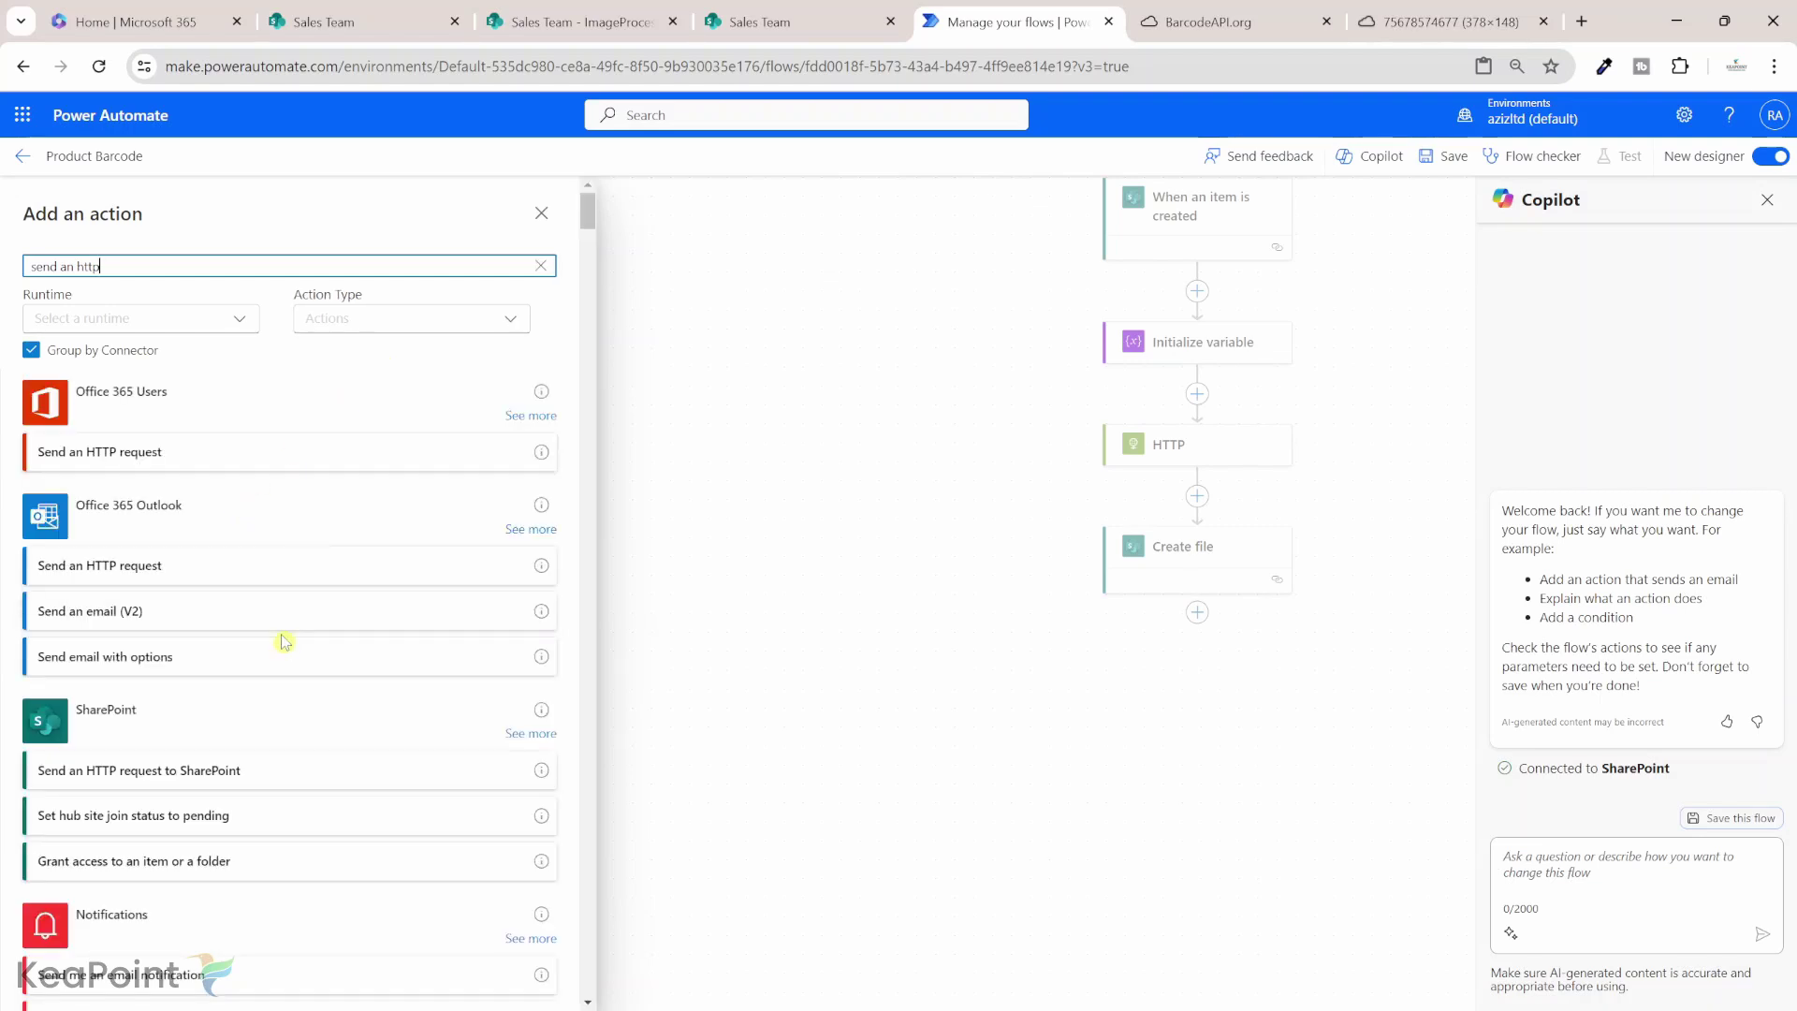
{"action": "scroll", "coordinate": [284, 641], "scroll_direction": "down", "scroll_amount": 1}
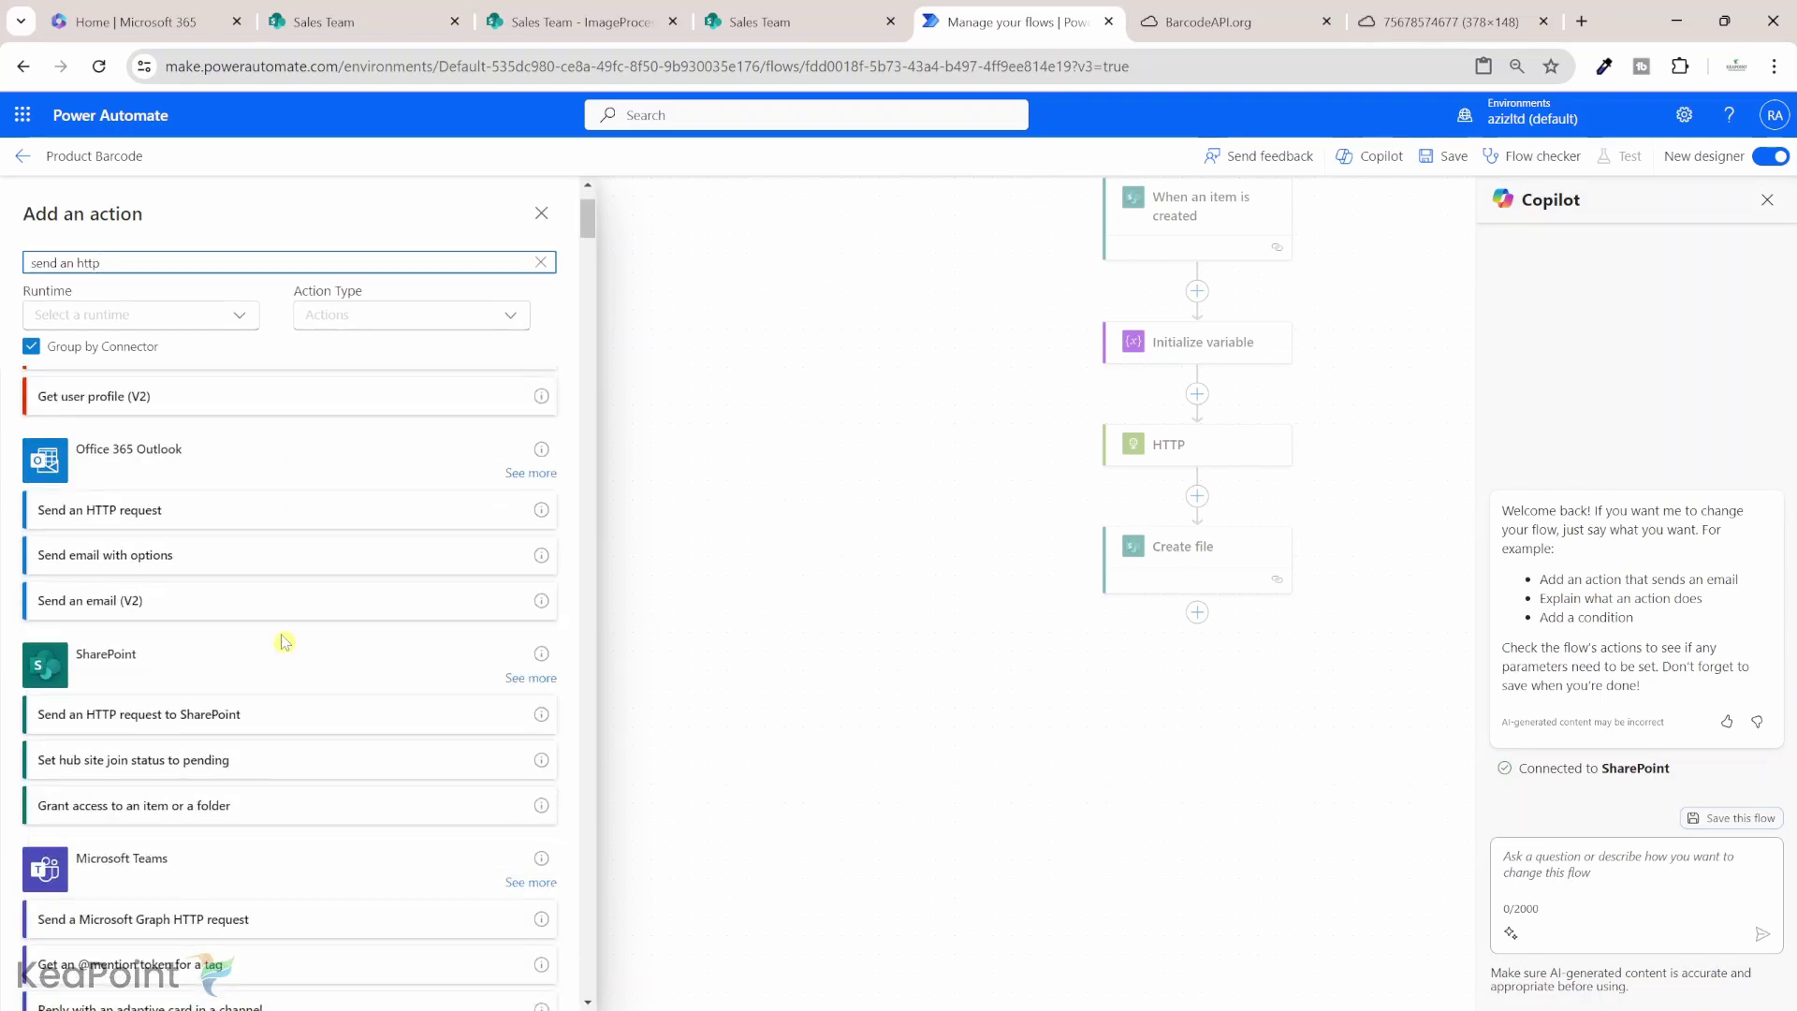
{"action": "left_click", "coordinate": [251, 717]}
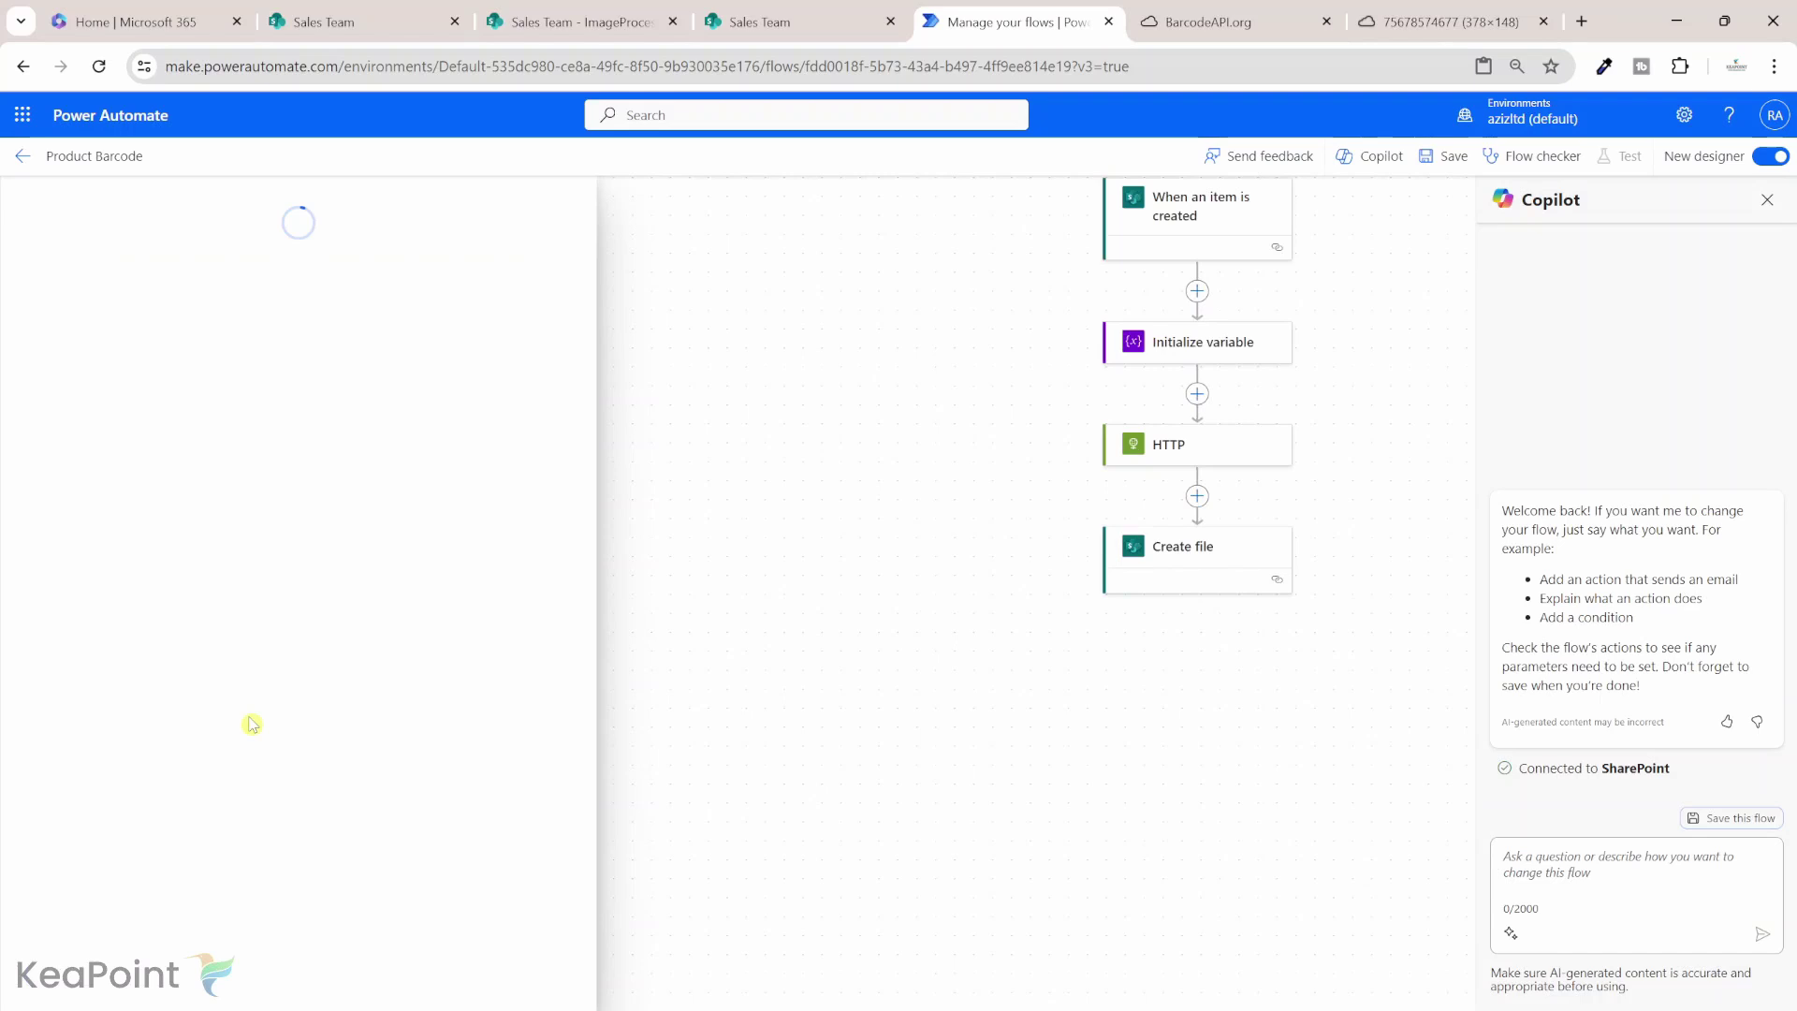
{"action": "left_click", "coordinate": [548, 343]}
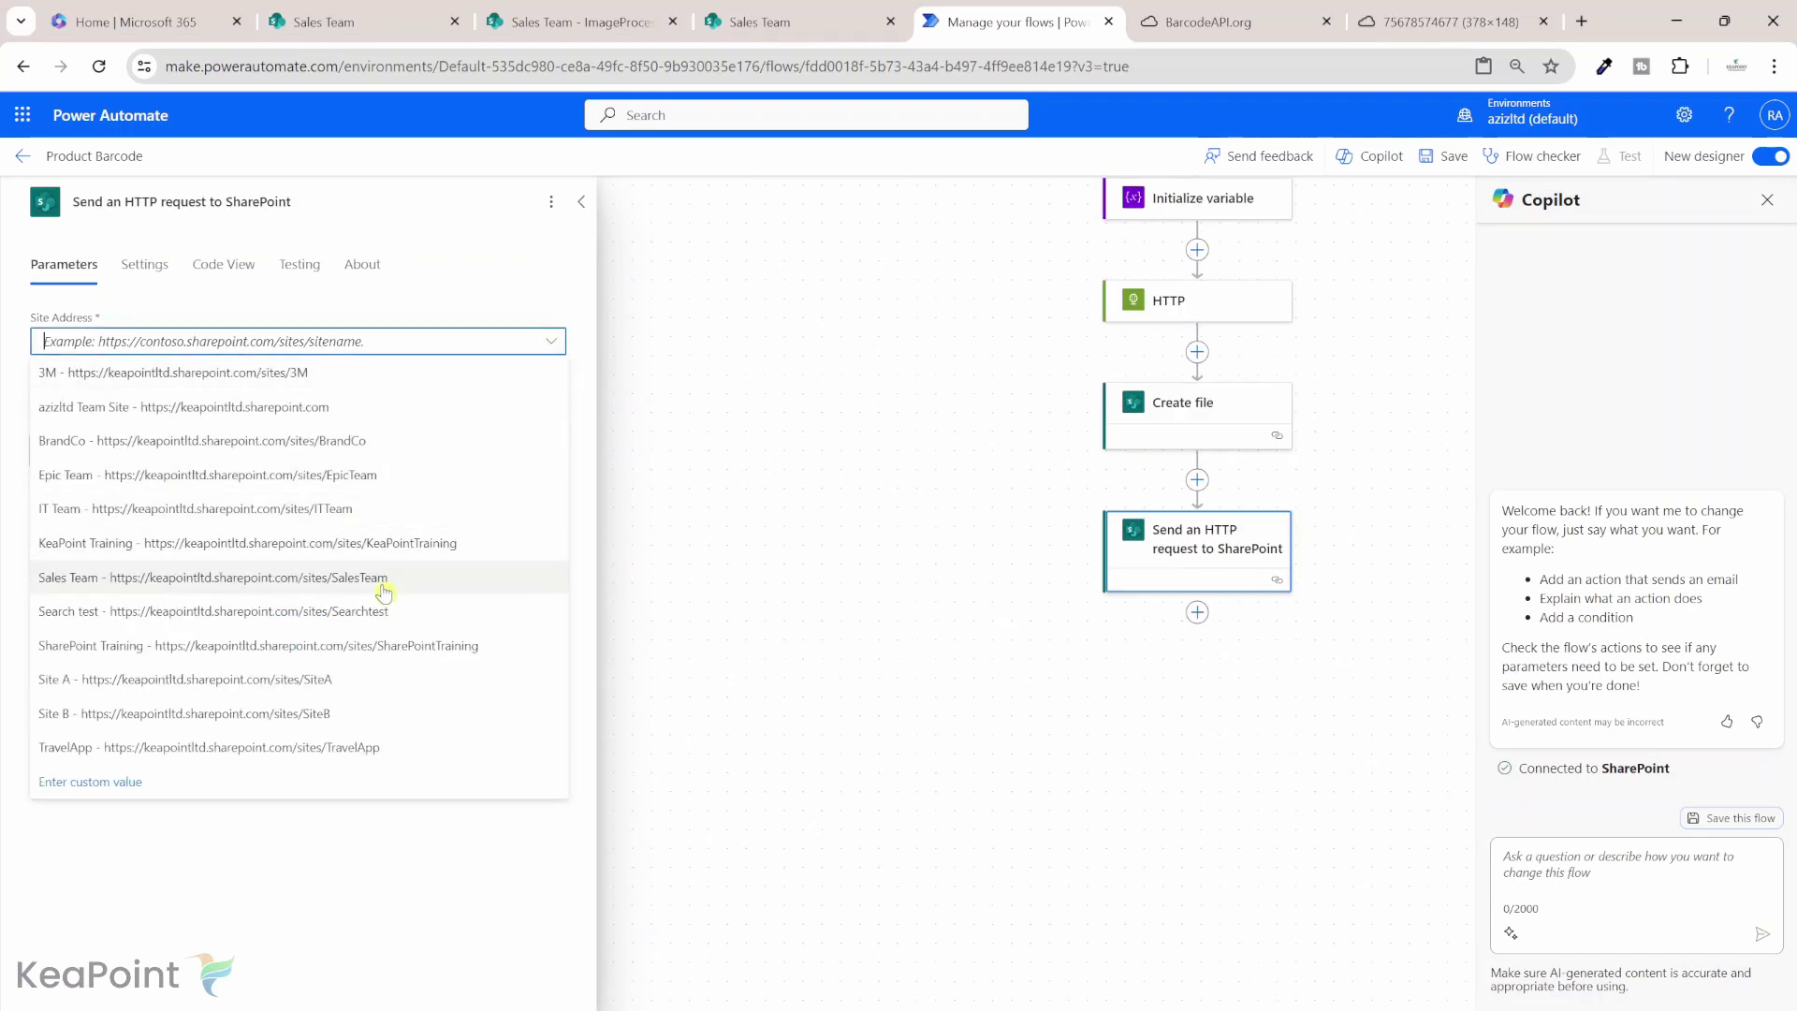
{"action": "left_click", "coordinate": [381, 577]}
{"action": "left_click", "coordinate": [552, 397]}
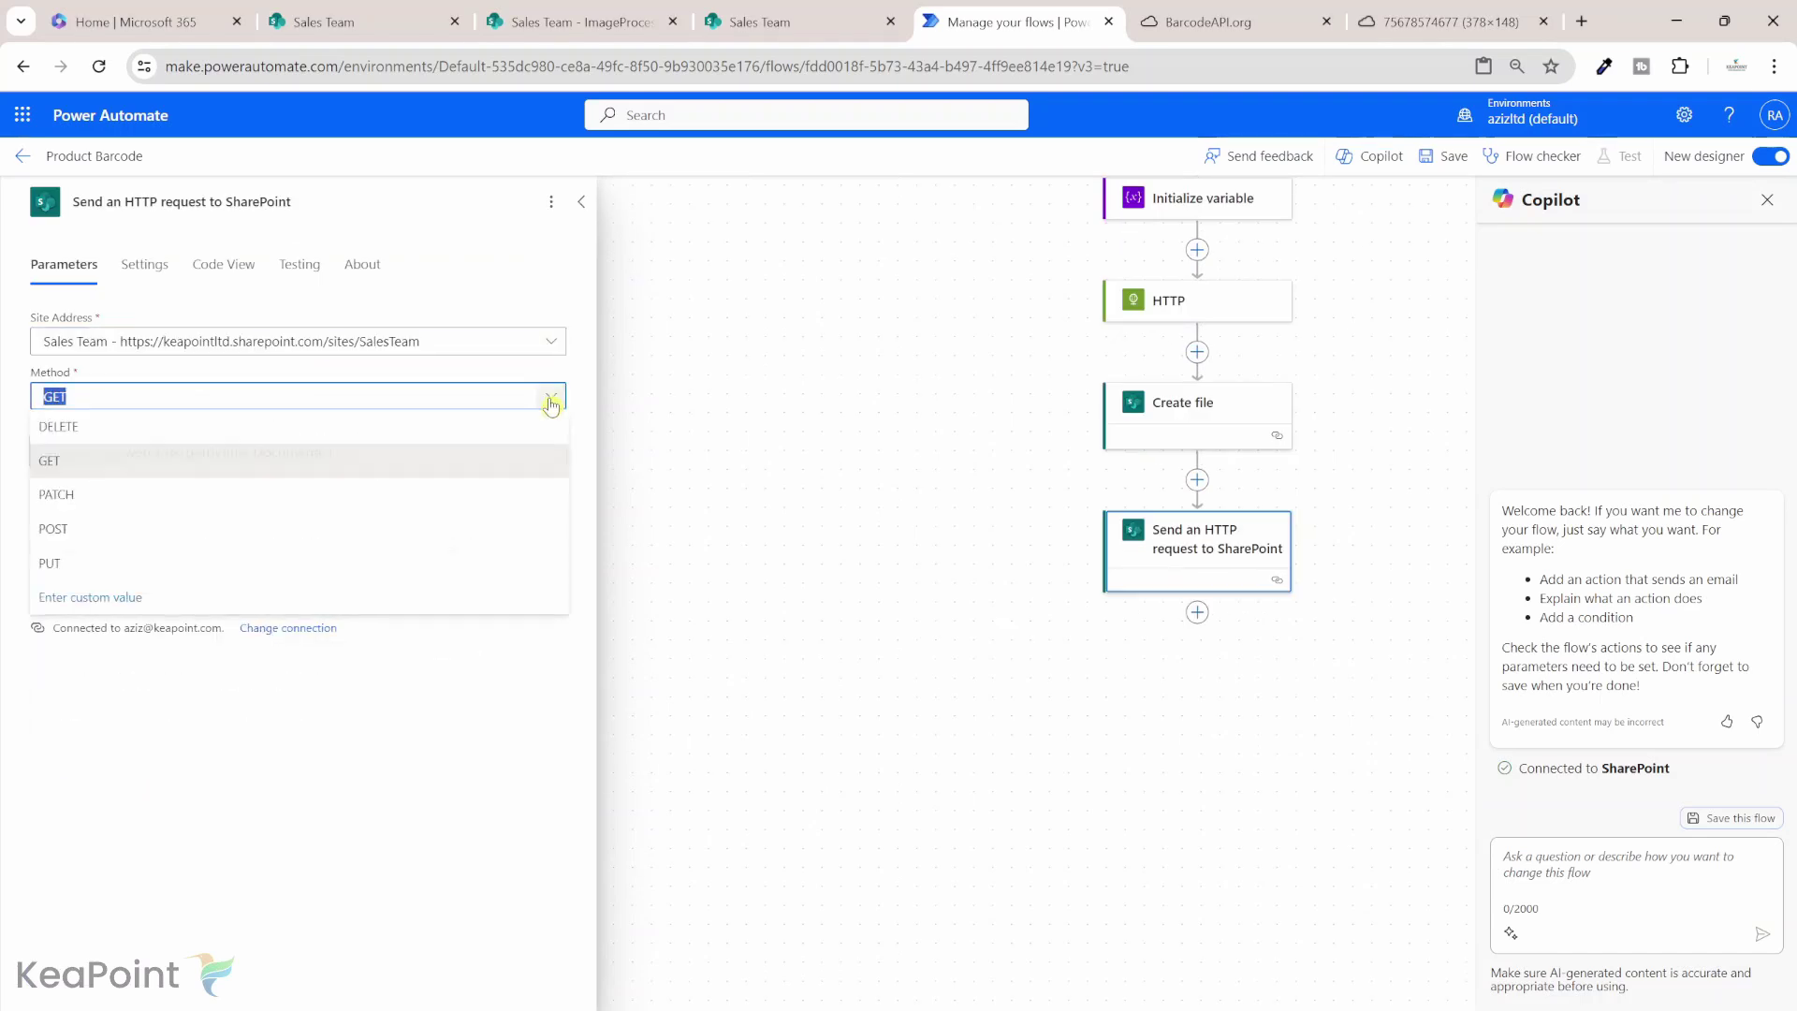
{"action": "left_click", "coordinate": [84, 532]}
Step: Set the SharePoint request's URI to _api/web/lists/GetByTitle('Products')/items() with the trigger's ID inside the last parentheses
{"action": "left_click", "coordinate": [265, 451]}
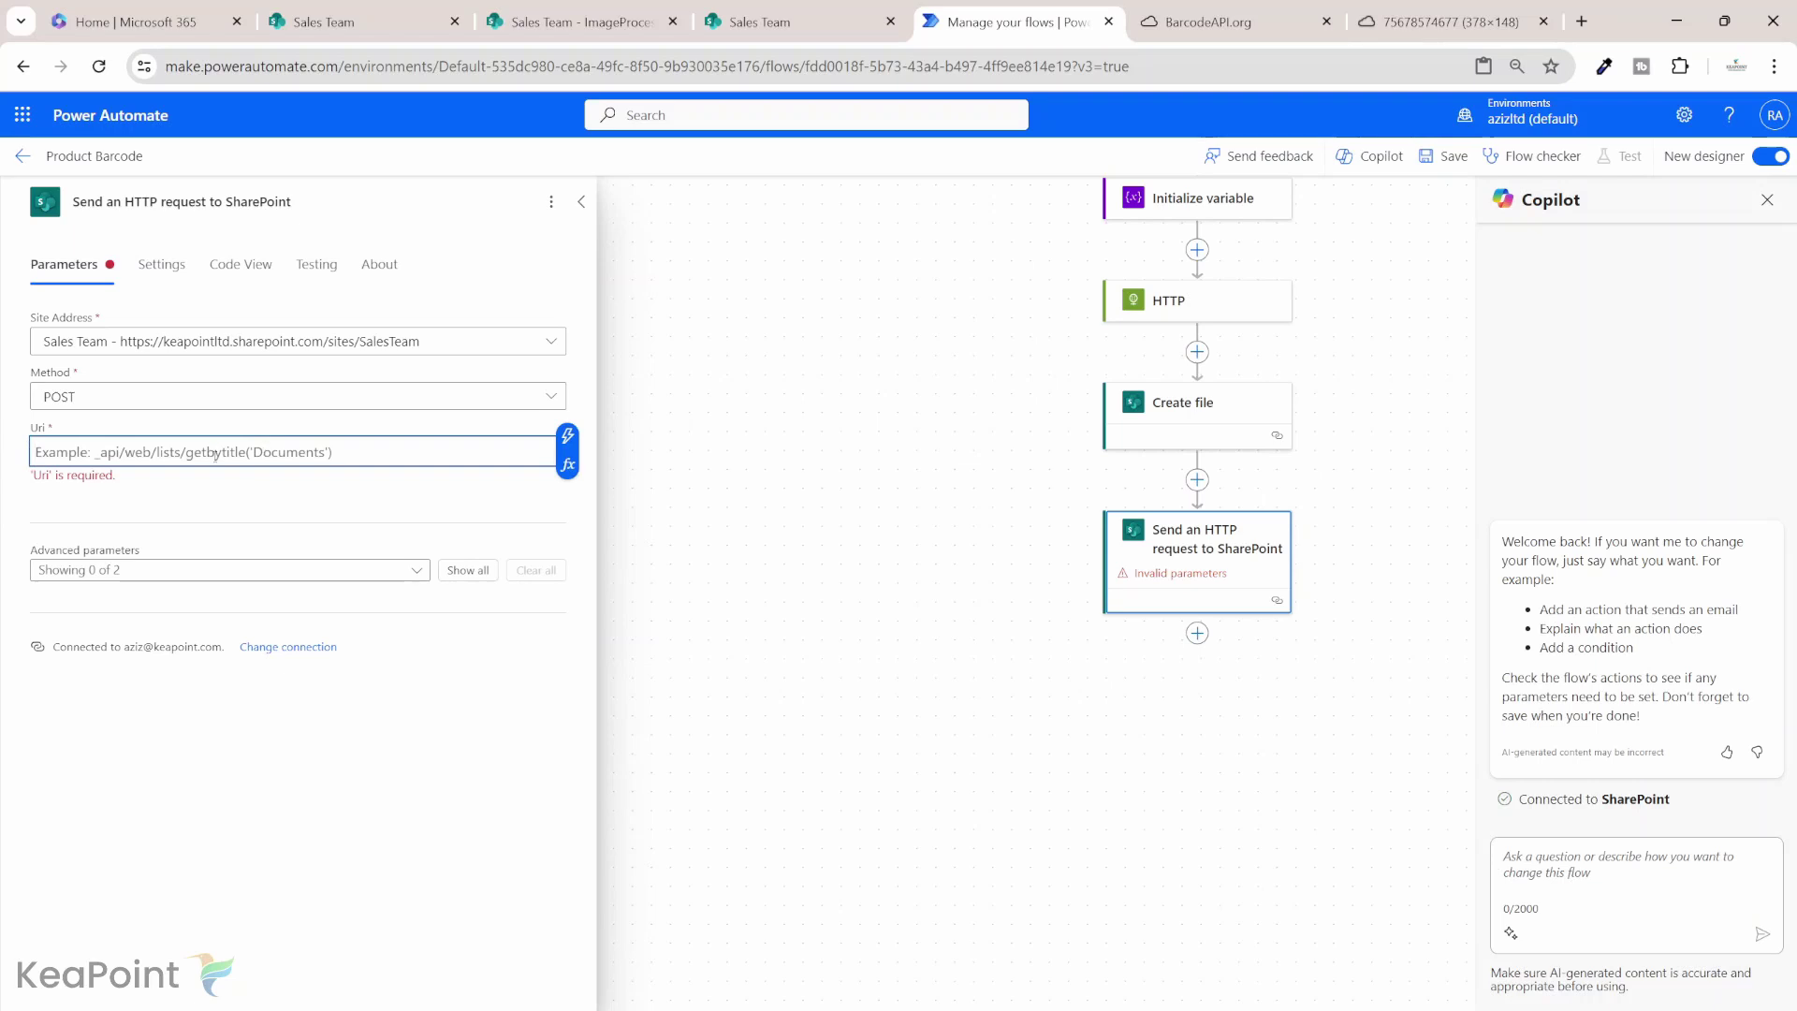
{"action": "type", "text": "_api/web/lists/GetByTitle('Products')/items()"}
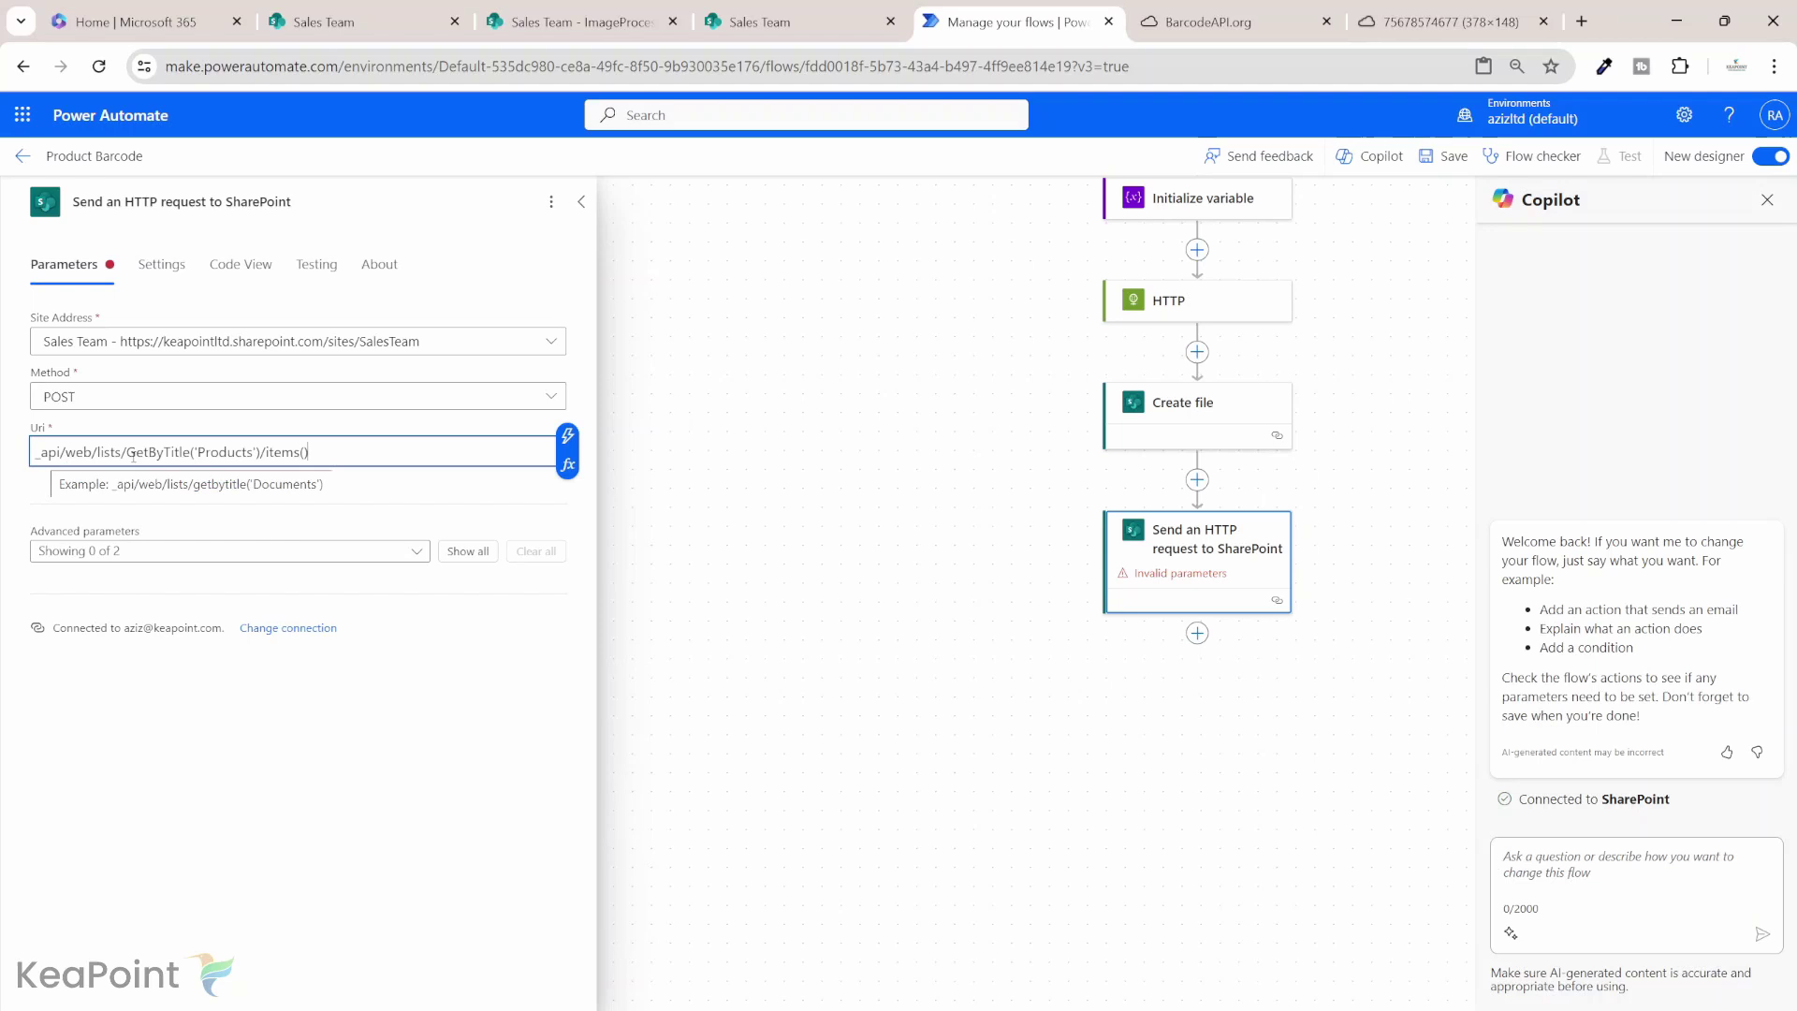
{"action": "double_click", "coordinate": [210, 453]}
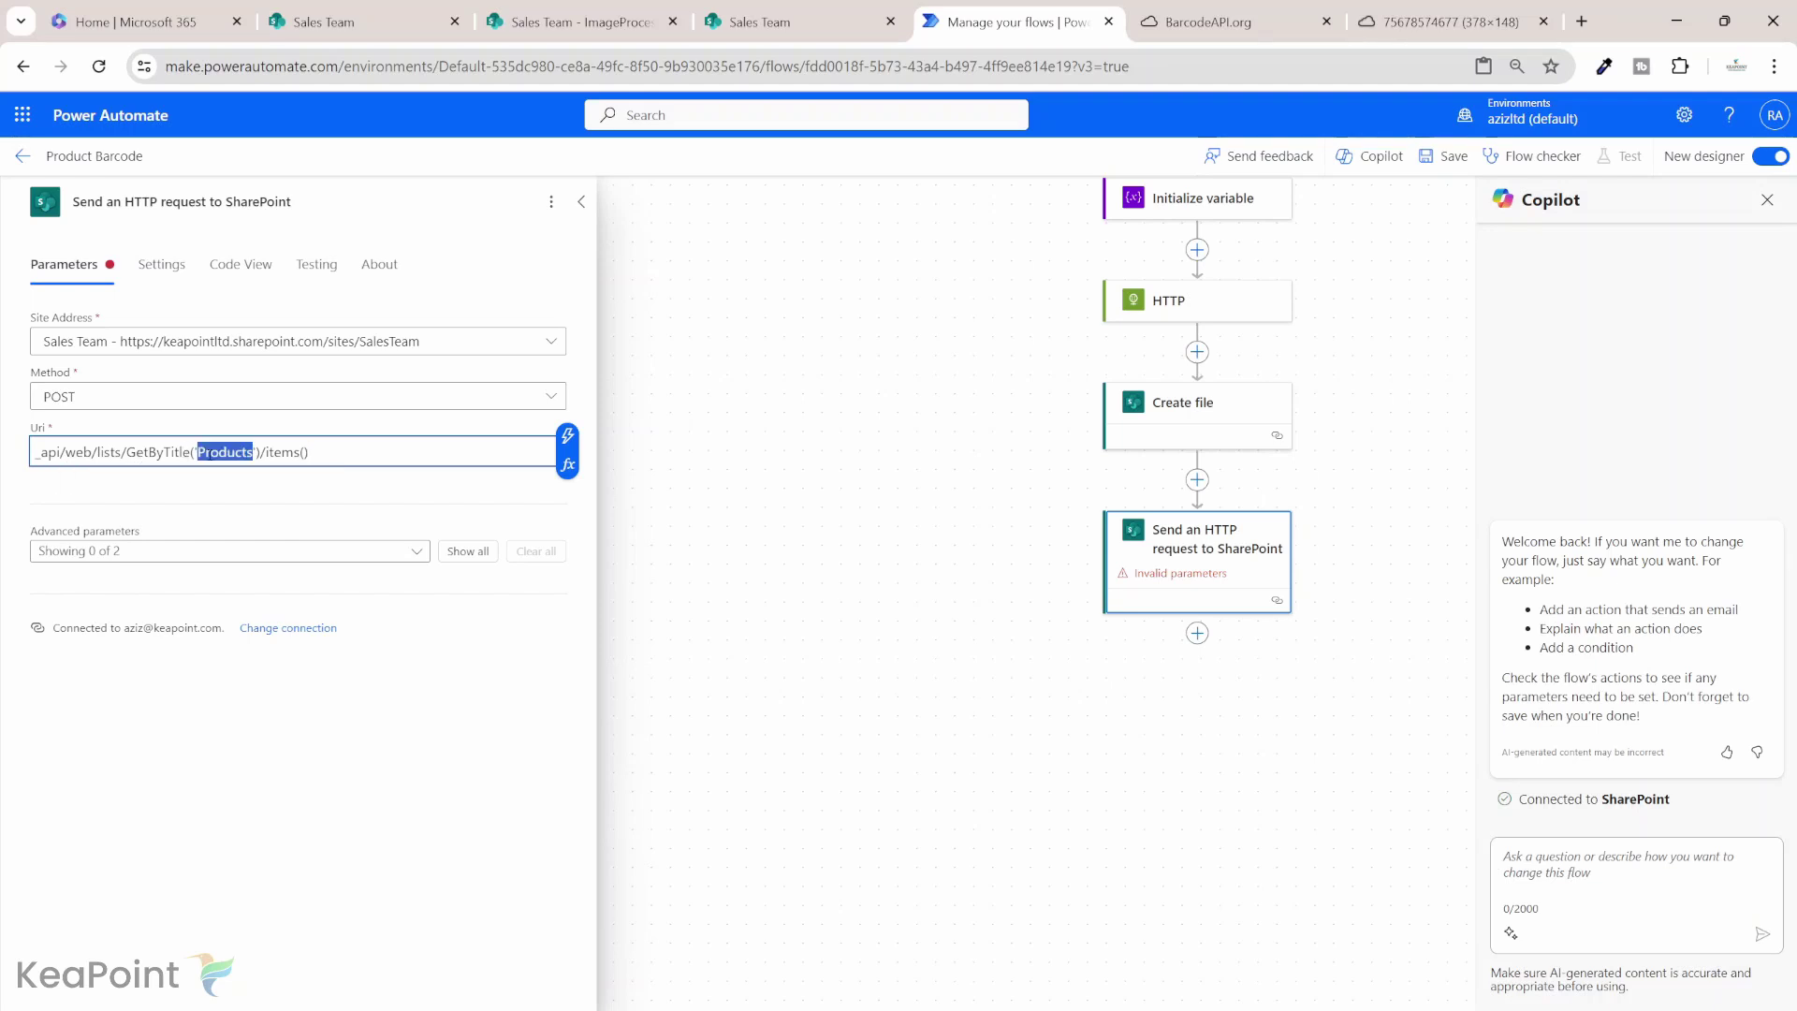
{"action": "left_click", "coordinate": [336, 462]}
{"action": "left_click", "coordinate": [567, 436]}
{"action": "scroll", "coordinate": [716, 782], "scroll_direction": "down", "scroll_amount": 5}
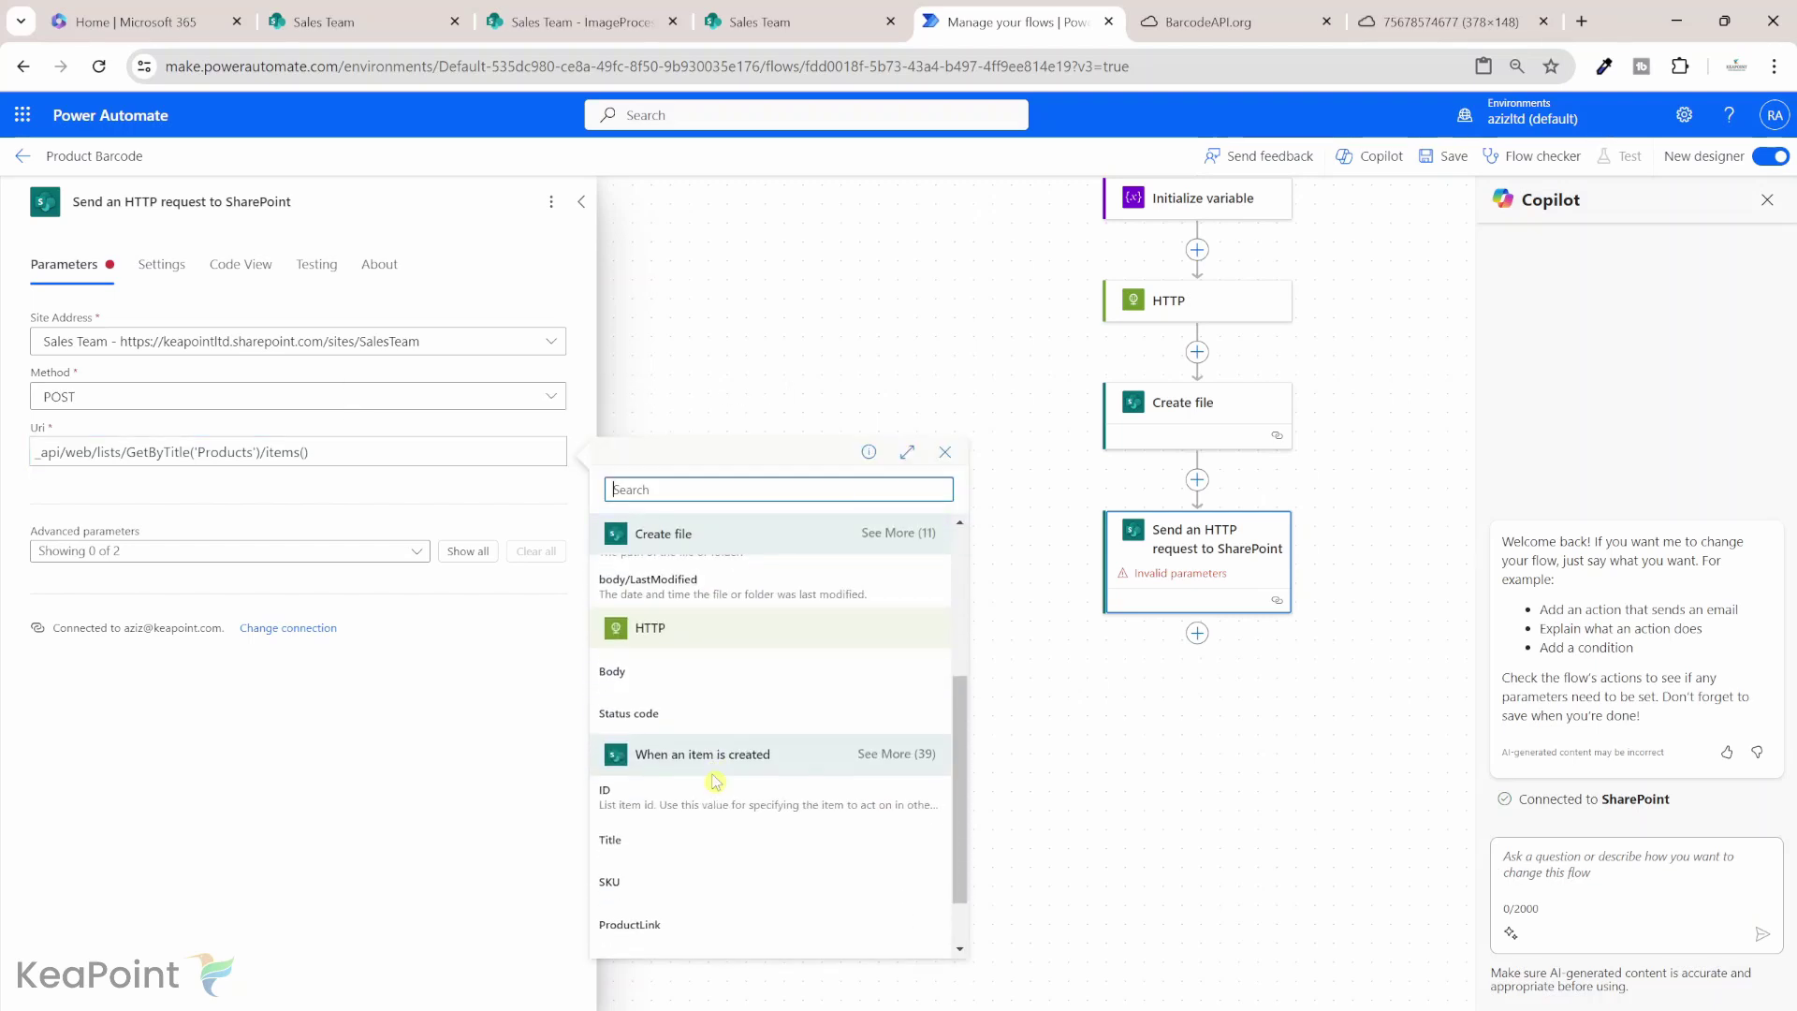
{"action": "left_click", "coordinate": [666, 796]}
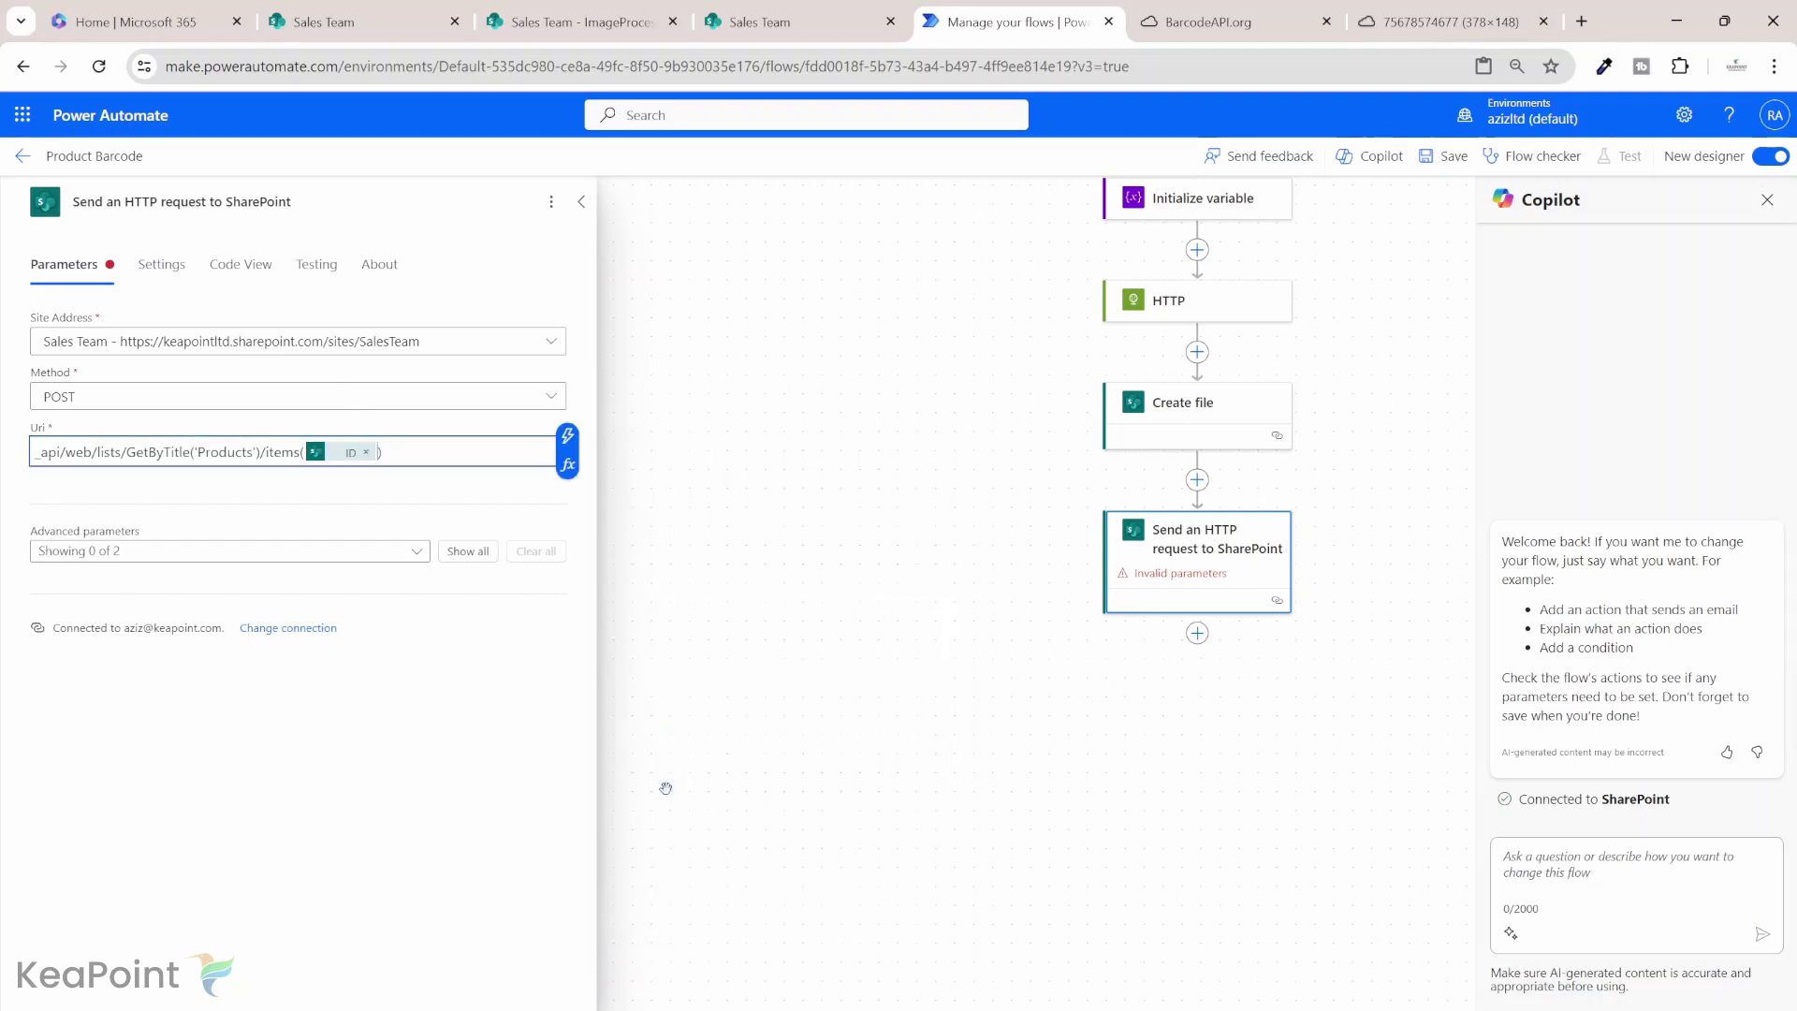
Step: Show all advanced parameters of the SharePoint request and add Content-Type and Accept headers, both with the value application/json;odata=verbose
{"action": "left_click", "coordinate": [468, 552]}
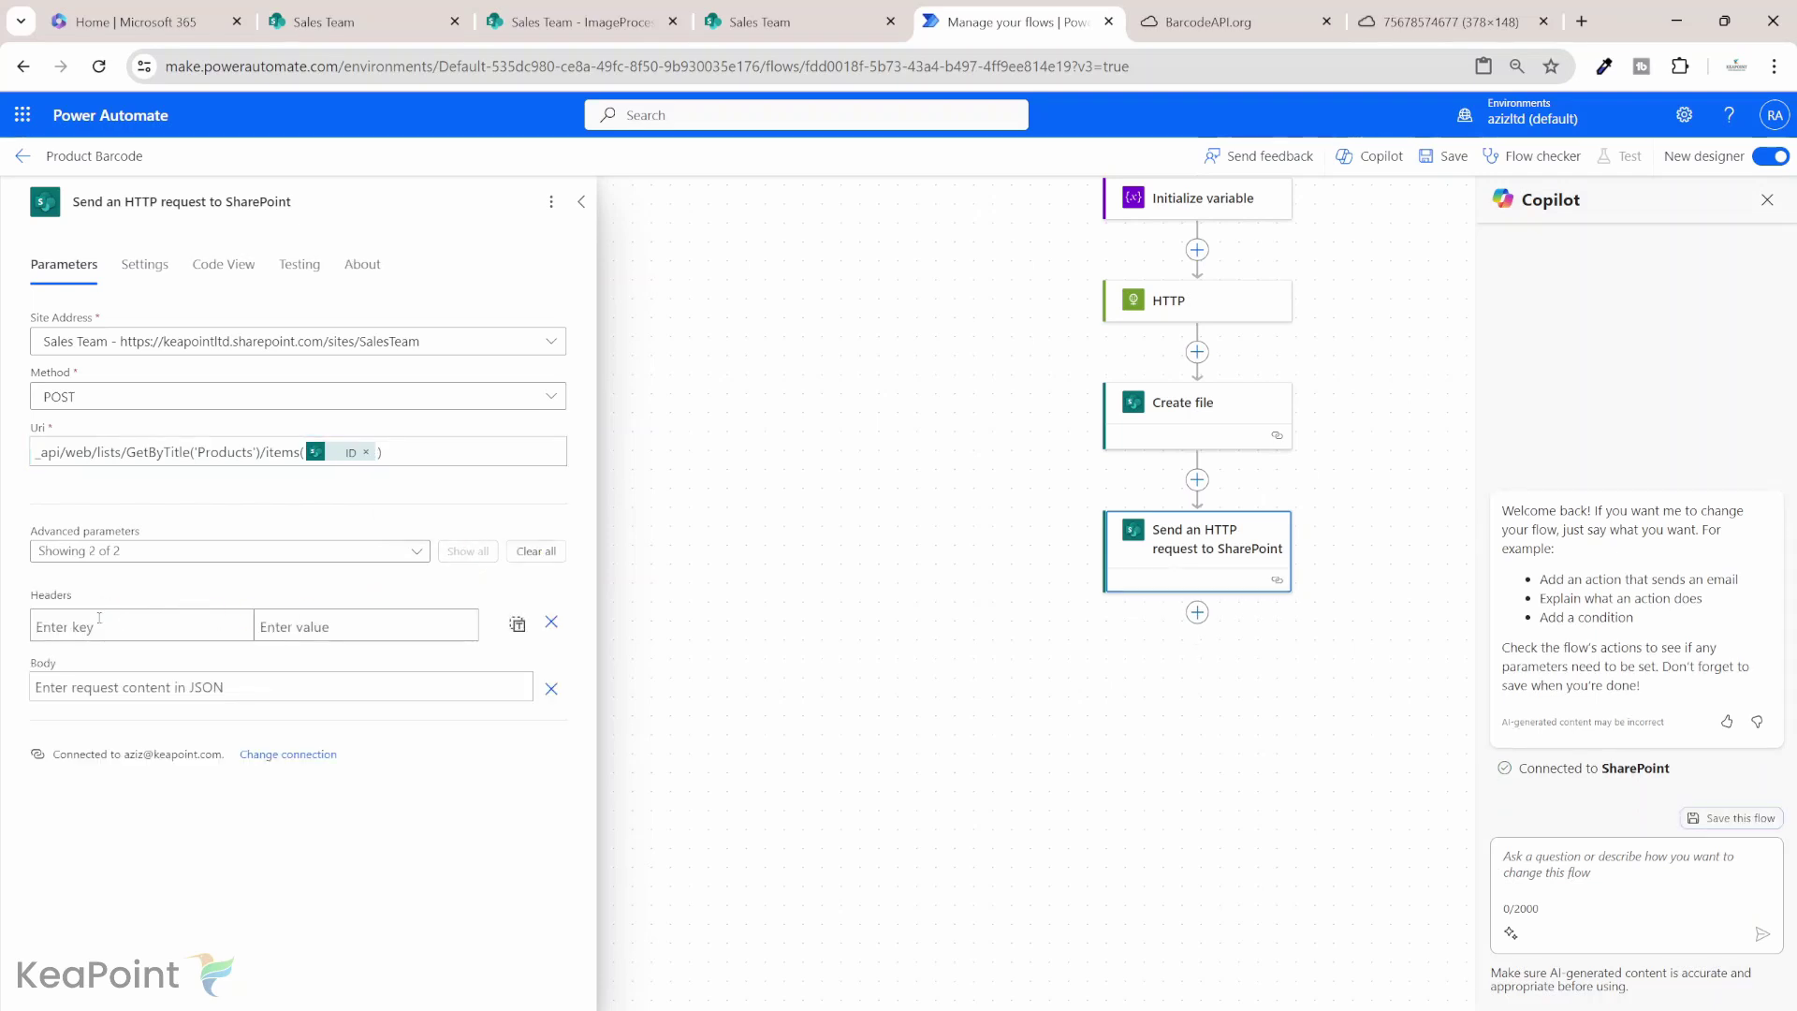
{"action": "left_click", "coordinate": [140, 626]}
{"action": "type", "text": "Content-Type"}
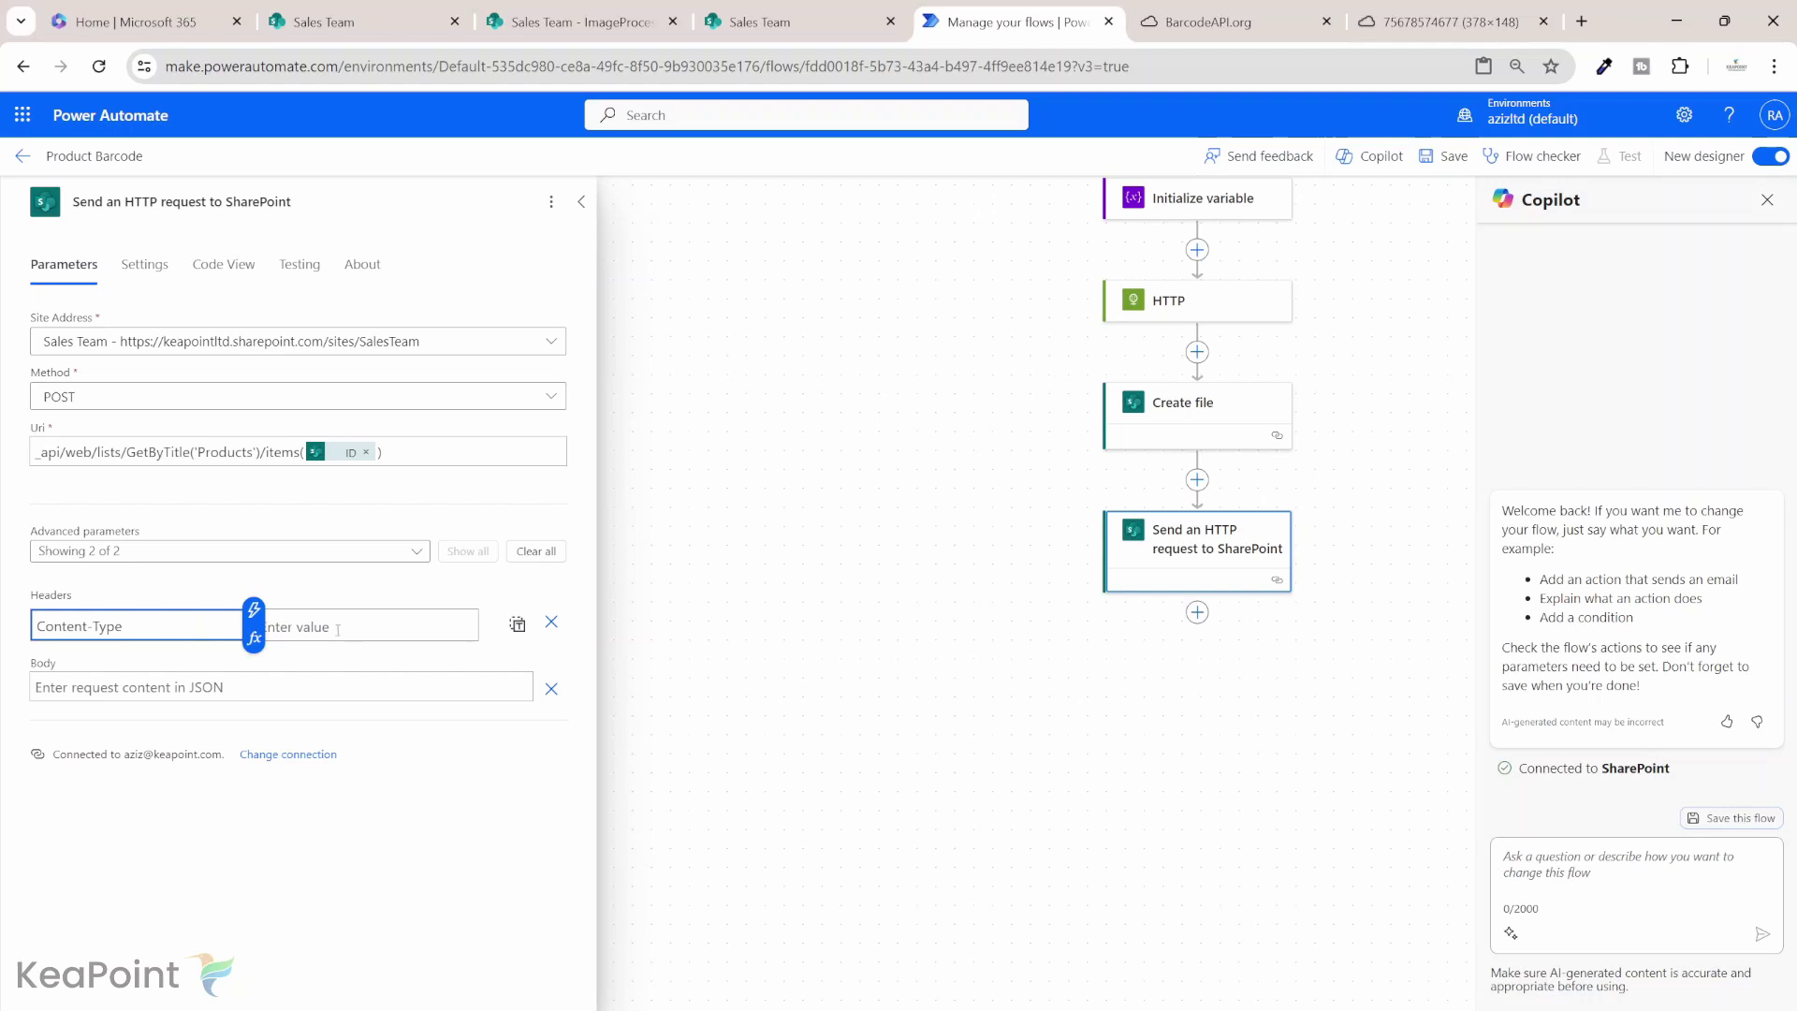
{"action": "key", "text": "alt+Tab"}
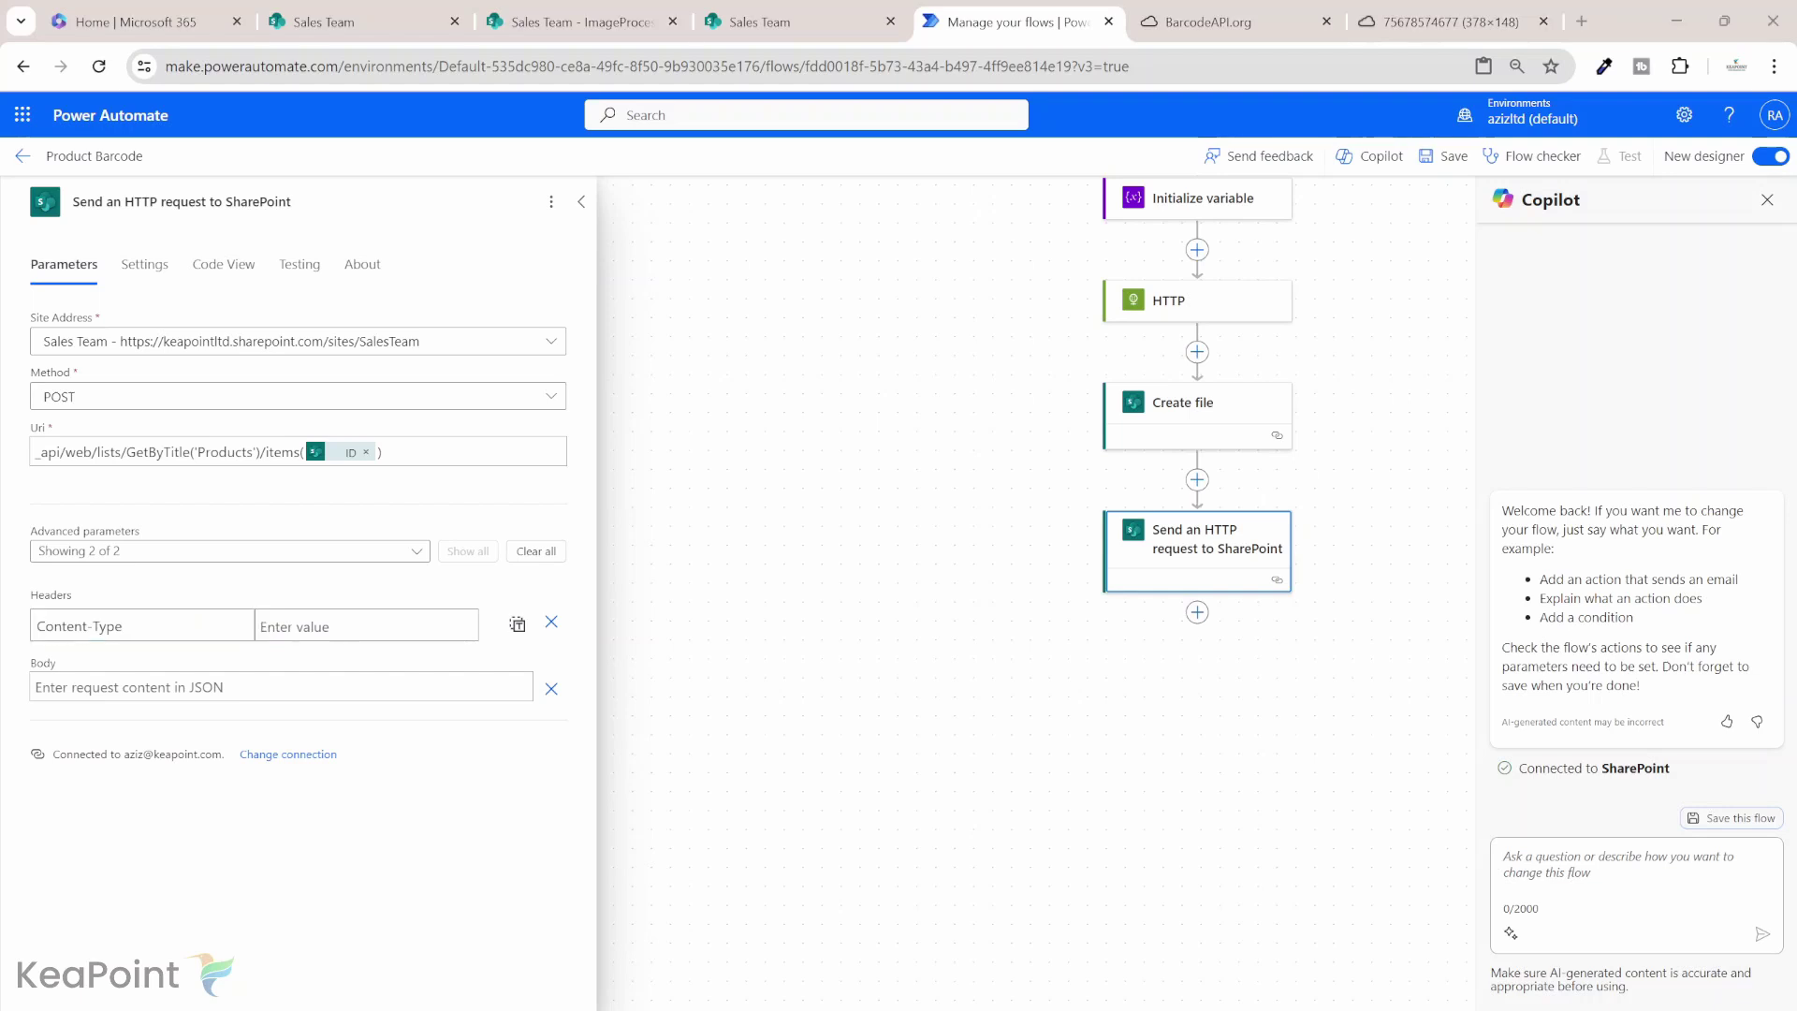
{"action": "left_click", "coordinate": [365, 626]}
{"action": "type", "text": "application/json;odata=verbose"}
{"action": "left_click", "coordinate": [132, 659]}
{"action": "key", "text": "alt+Tab"}
{"action": "left_click", "coordinate": [126, 668]}
{"action": "type", "text": "Accept"}
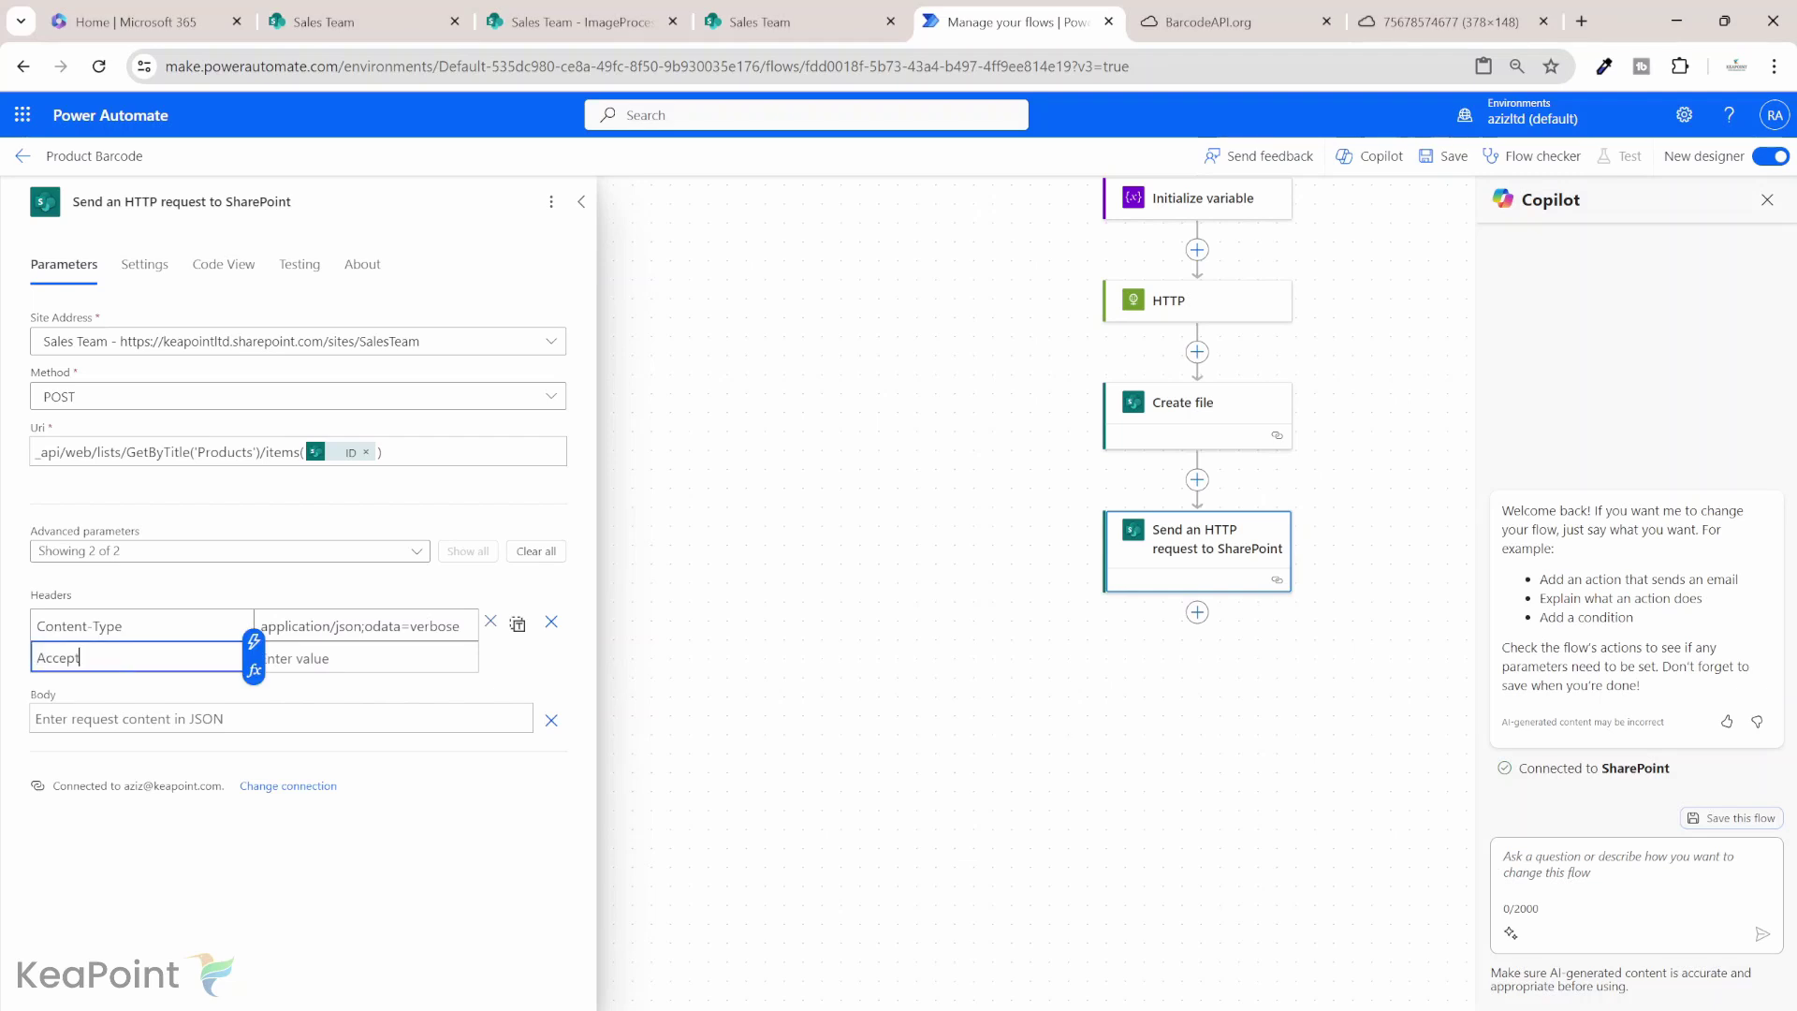
{"action": "key", "text": "alt+Tab"}
{"action": "left_click", "coordinate": [369, 658]}
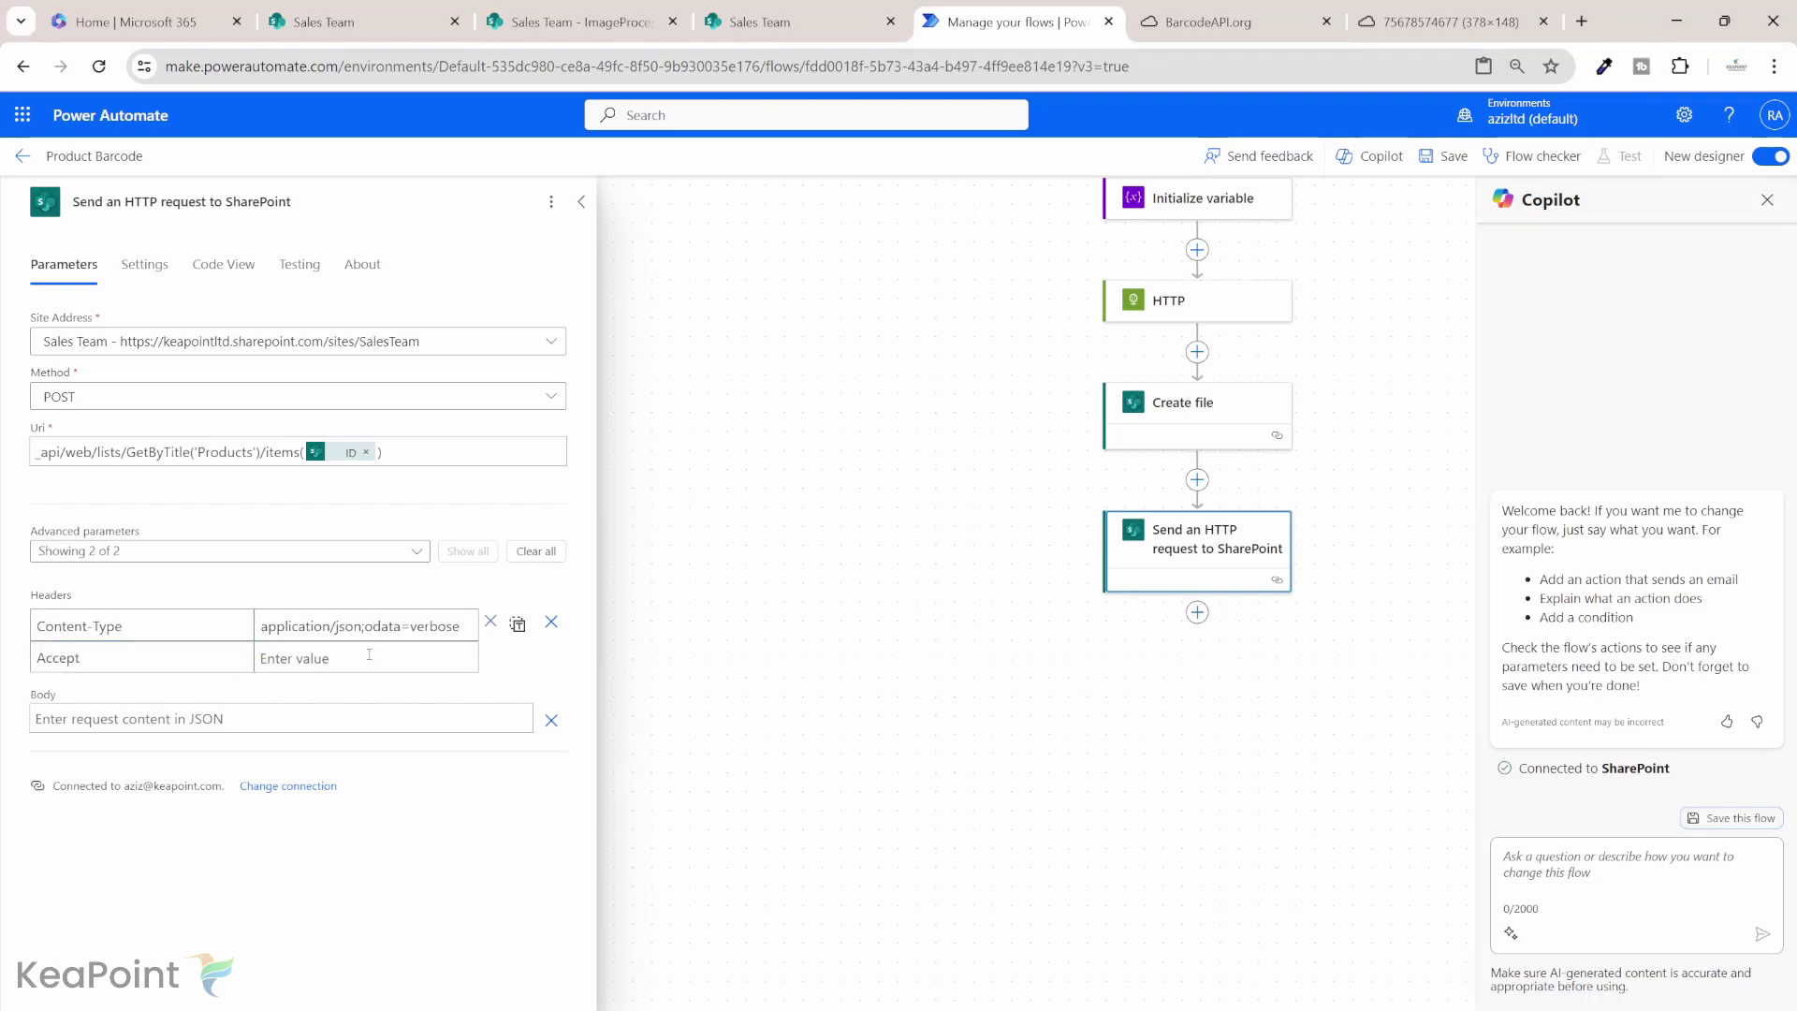
{"action": "type", "text": "application/json;odata=verbose"}
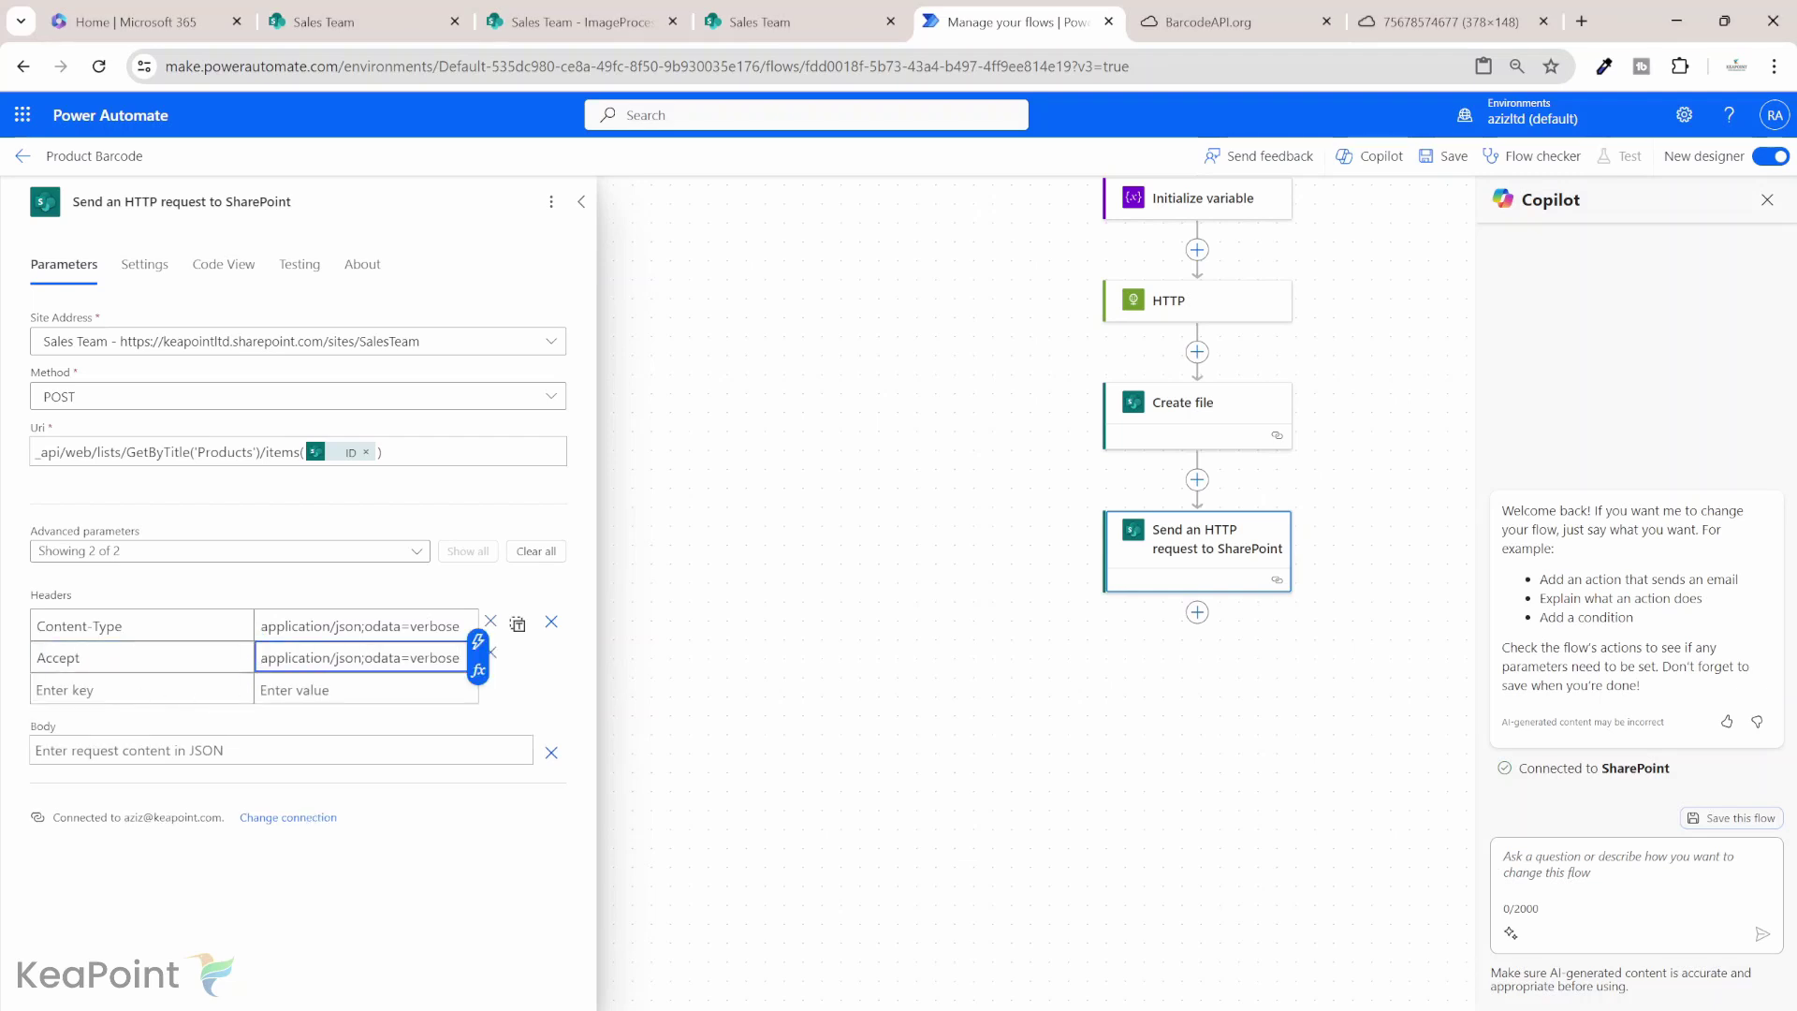
Step: Add the headers X-HTTP-Method with the value MERGE and If-Match with the value * to the SharePoint request
{"action": "left_click", "coordinate": [238, 675]}
{"action": "type", "text": "X-HTTP-Method"}
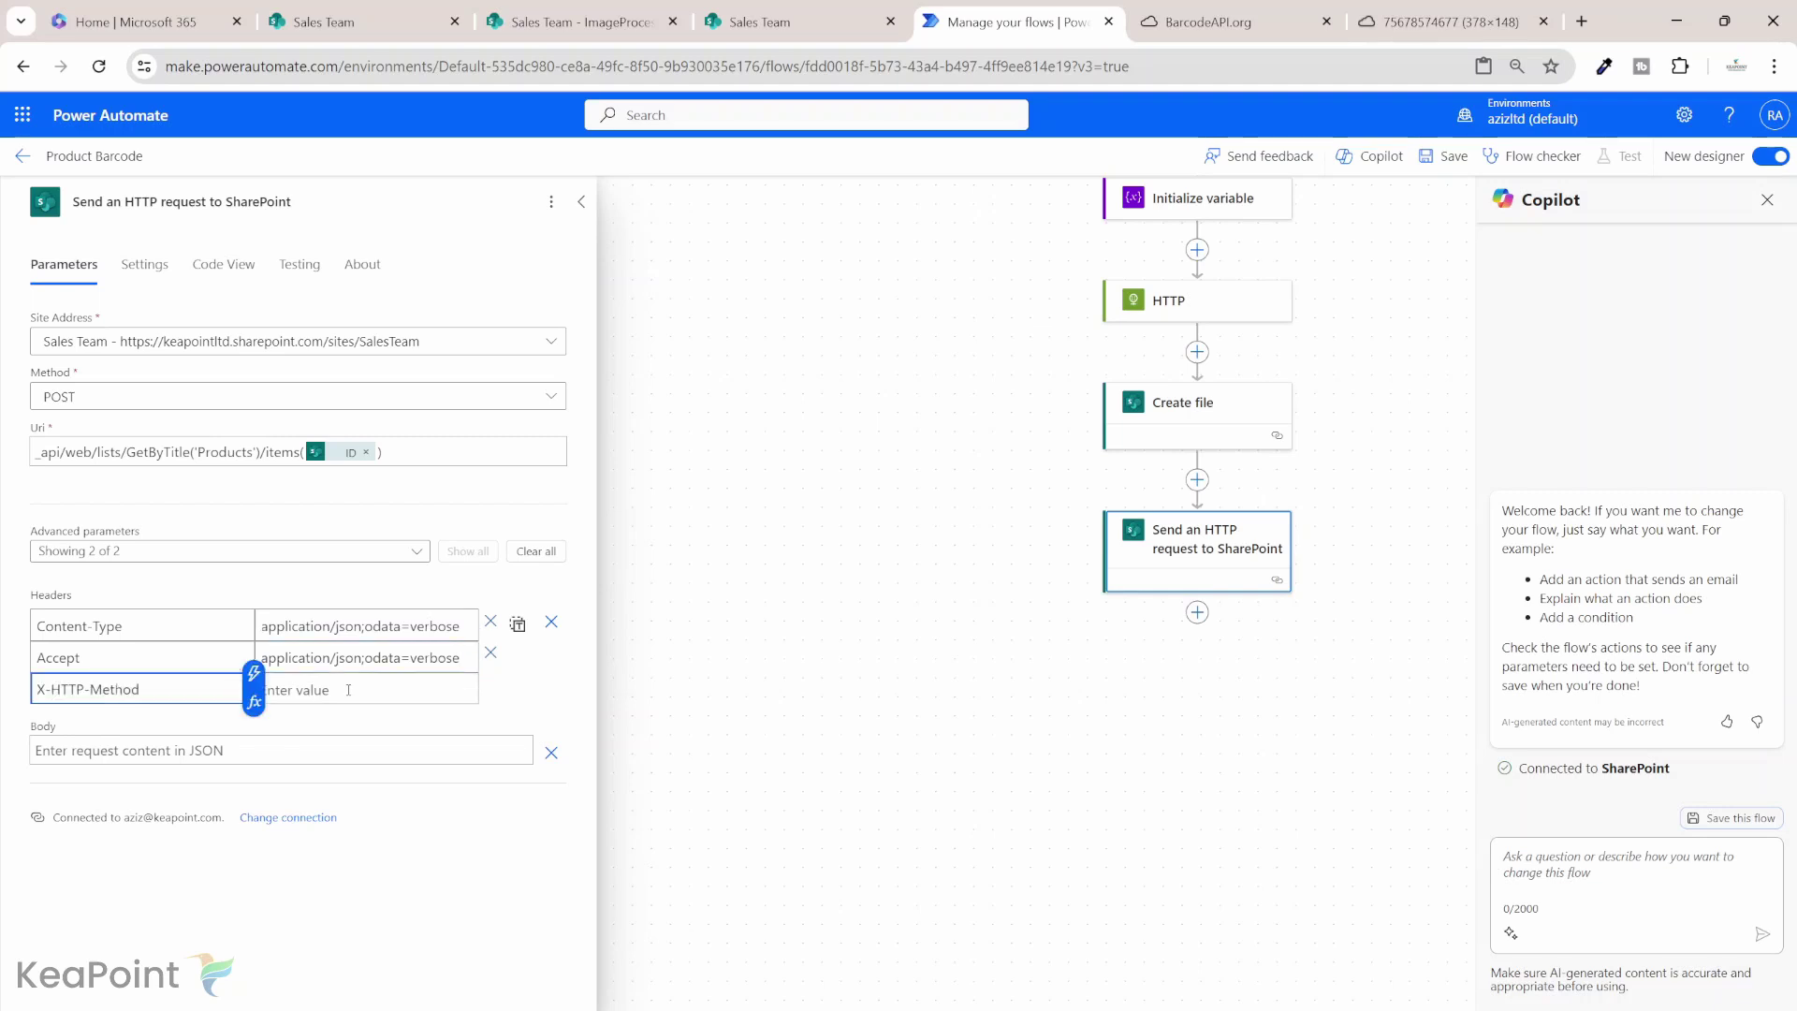
{"action": "left_click", "coordinate": [349, 690]}
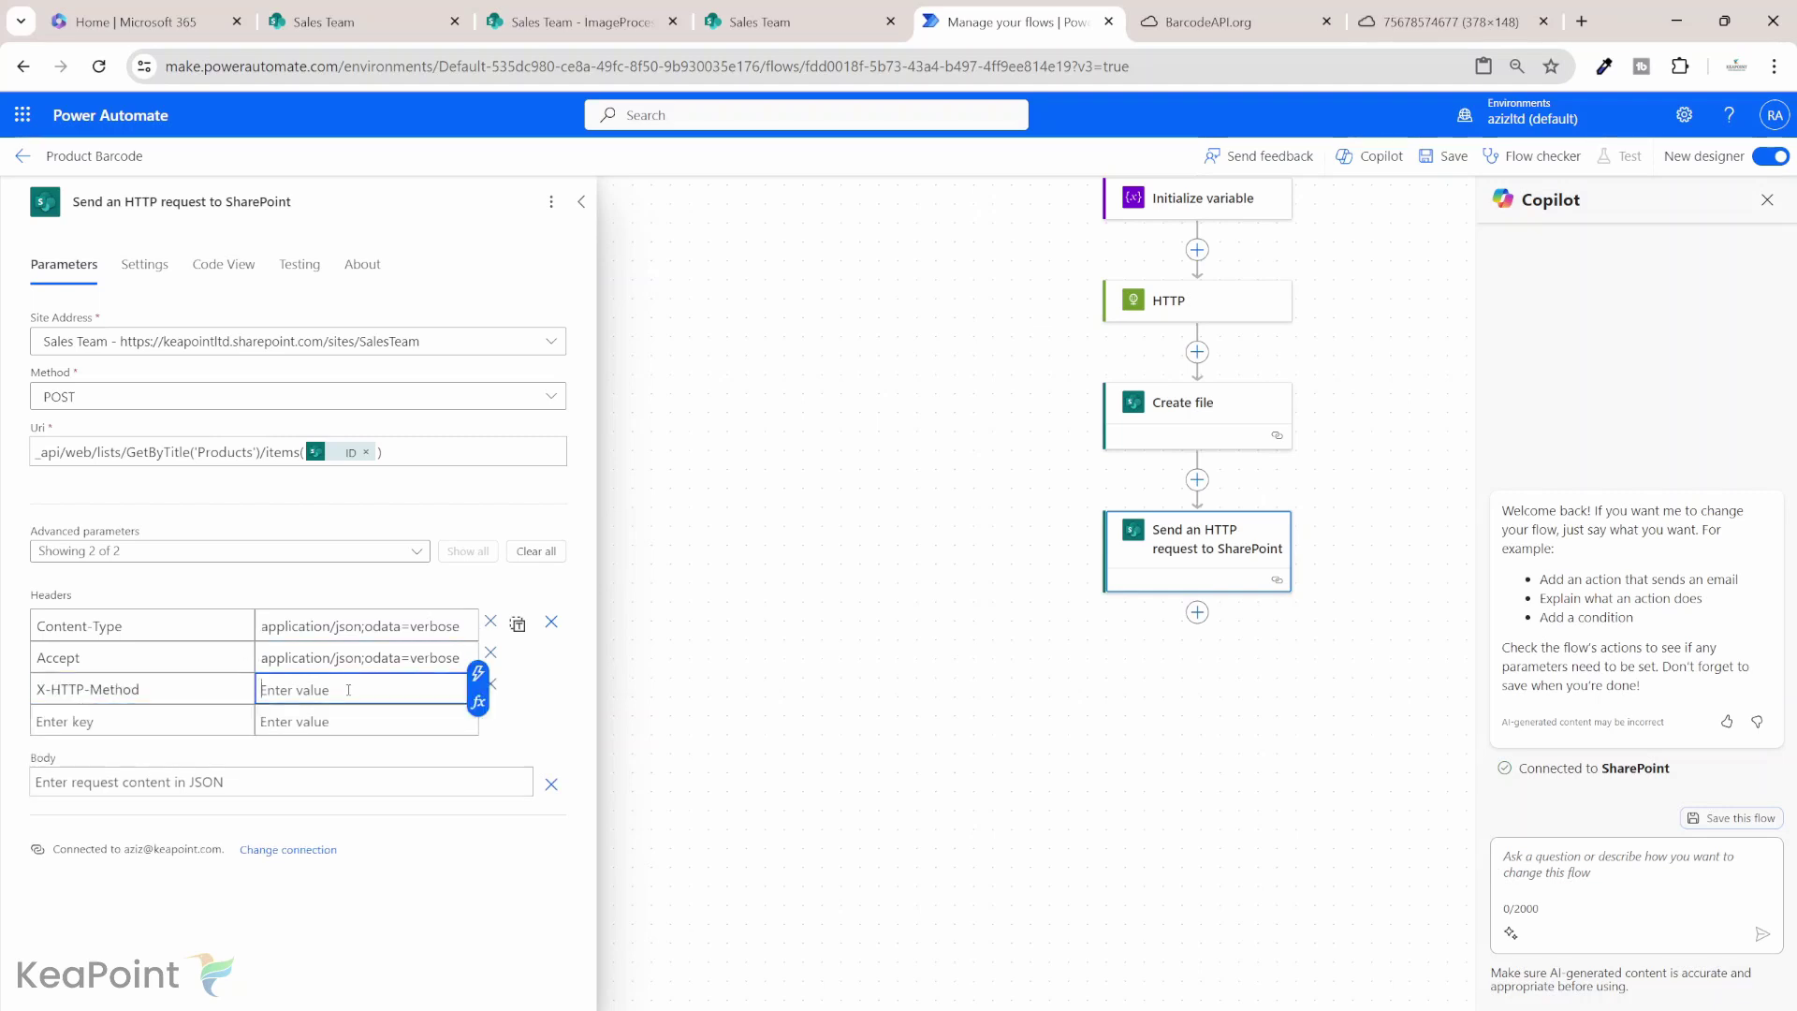
{"action": "type", "text": "MERGE"}
{"action": "left_click", "coordinate": [181, 713]}
{"action": "type", "text": "If-Match"}
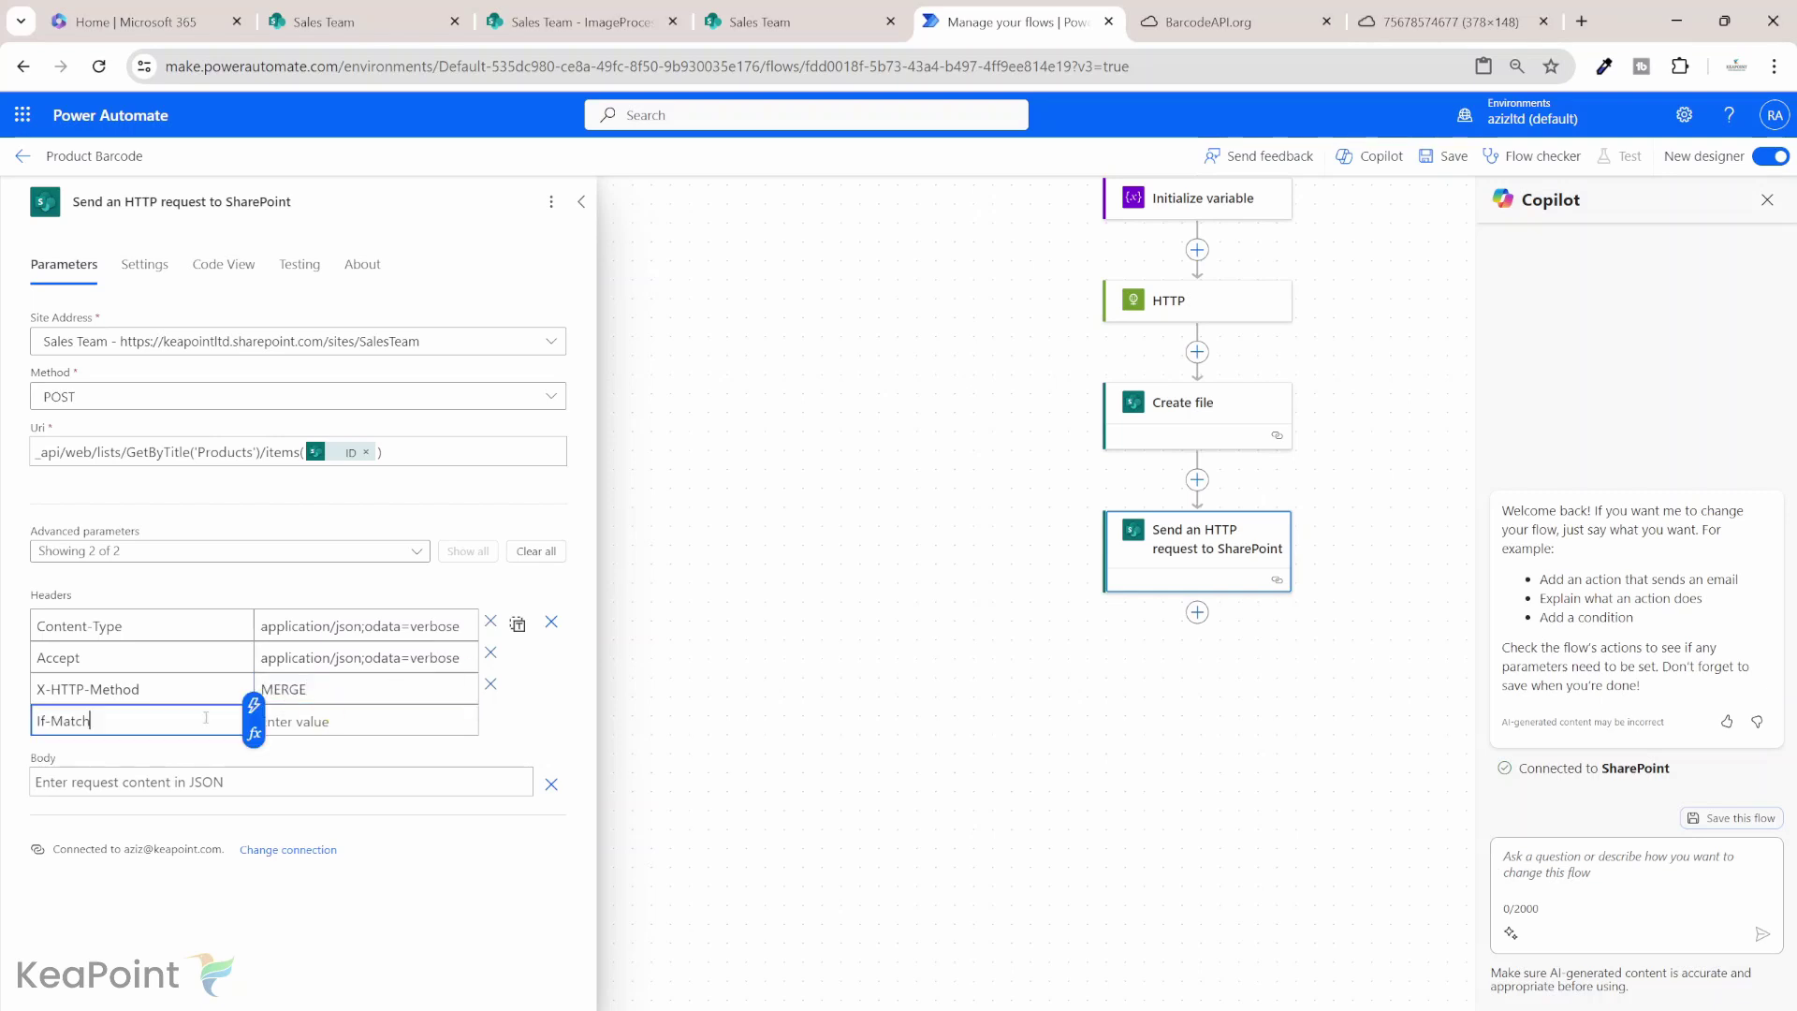
{"action": "left_click", "coordinate": [346, 721]}
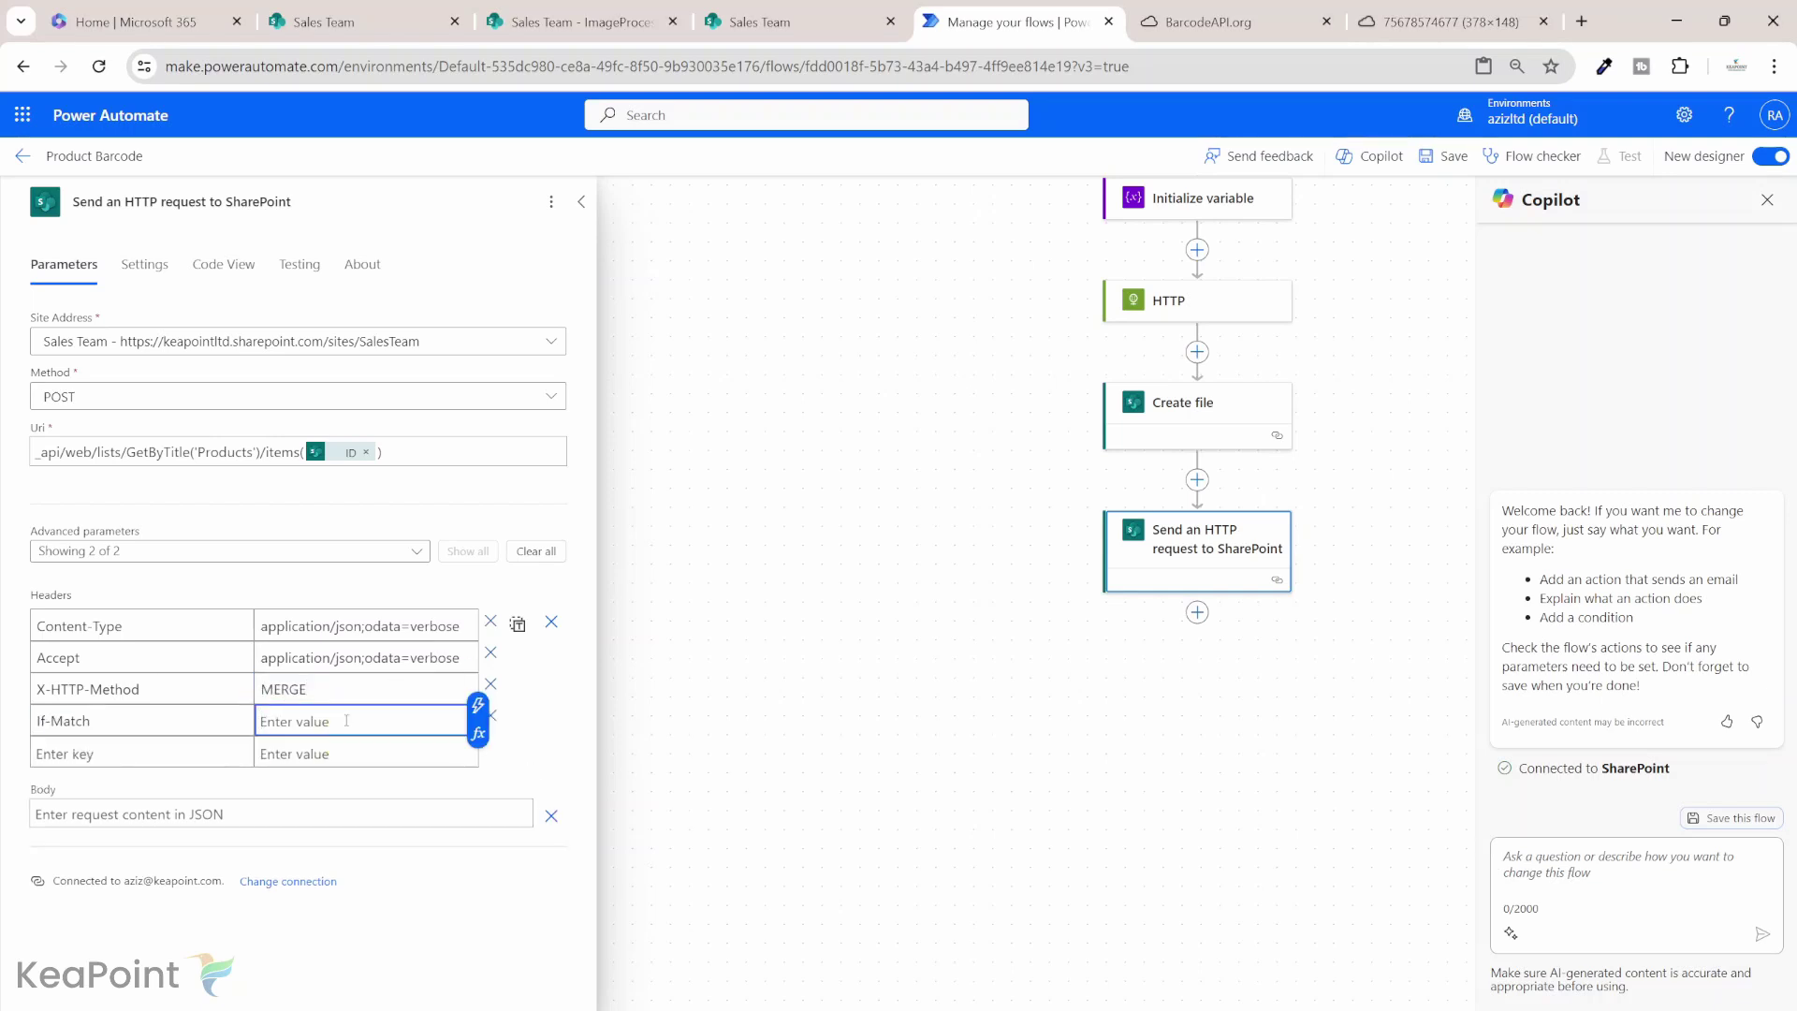
{"action": "type", "text": "*"}
{"action": "left_click", "coordinate": [377, 808]}
{"action": "left_click", "coordinate": [260, 810]}
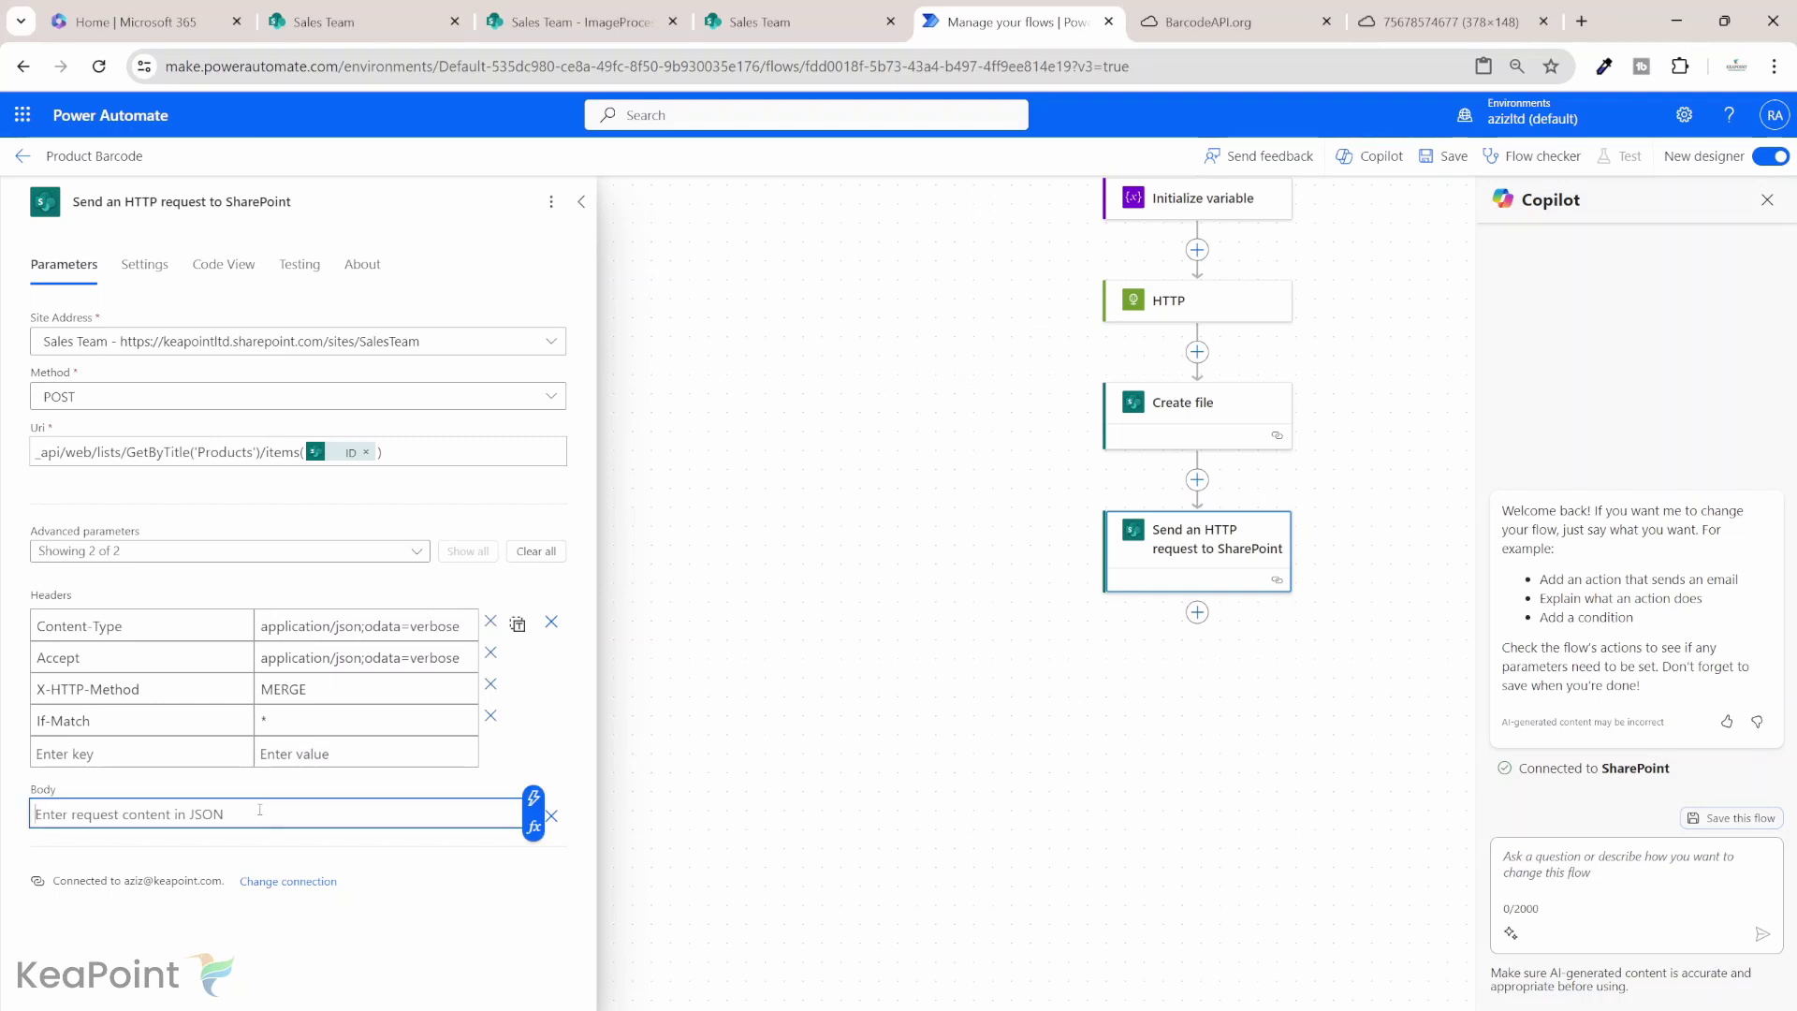
{"action": "type", "text": "{   \"__metadata\": {     \"type\": \"SP.Data.ProductsListItem\"   },   \"BarcodeImage\": \"{\\\"type\\\":\\\"thumbnail\\\",\\\"fileName\\\":\\\"Barcode\\\",\\\"fieldName\\\":\\\"BarcodeImage\\\",\\\"serverUrl\\\":\\\"https://keapointltd.sharepoint.com\\\",\\\"serverRelativeUrl\\\":\\\"/sites/SalesTeam/ImageProcessing/barcode.png\\\"}\" }"}
{"action": "scroll", "coordinate": [260, 810], "scroll_direction": "down", "scroll_amount": 1}
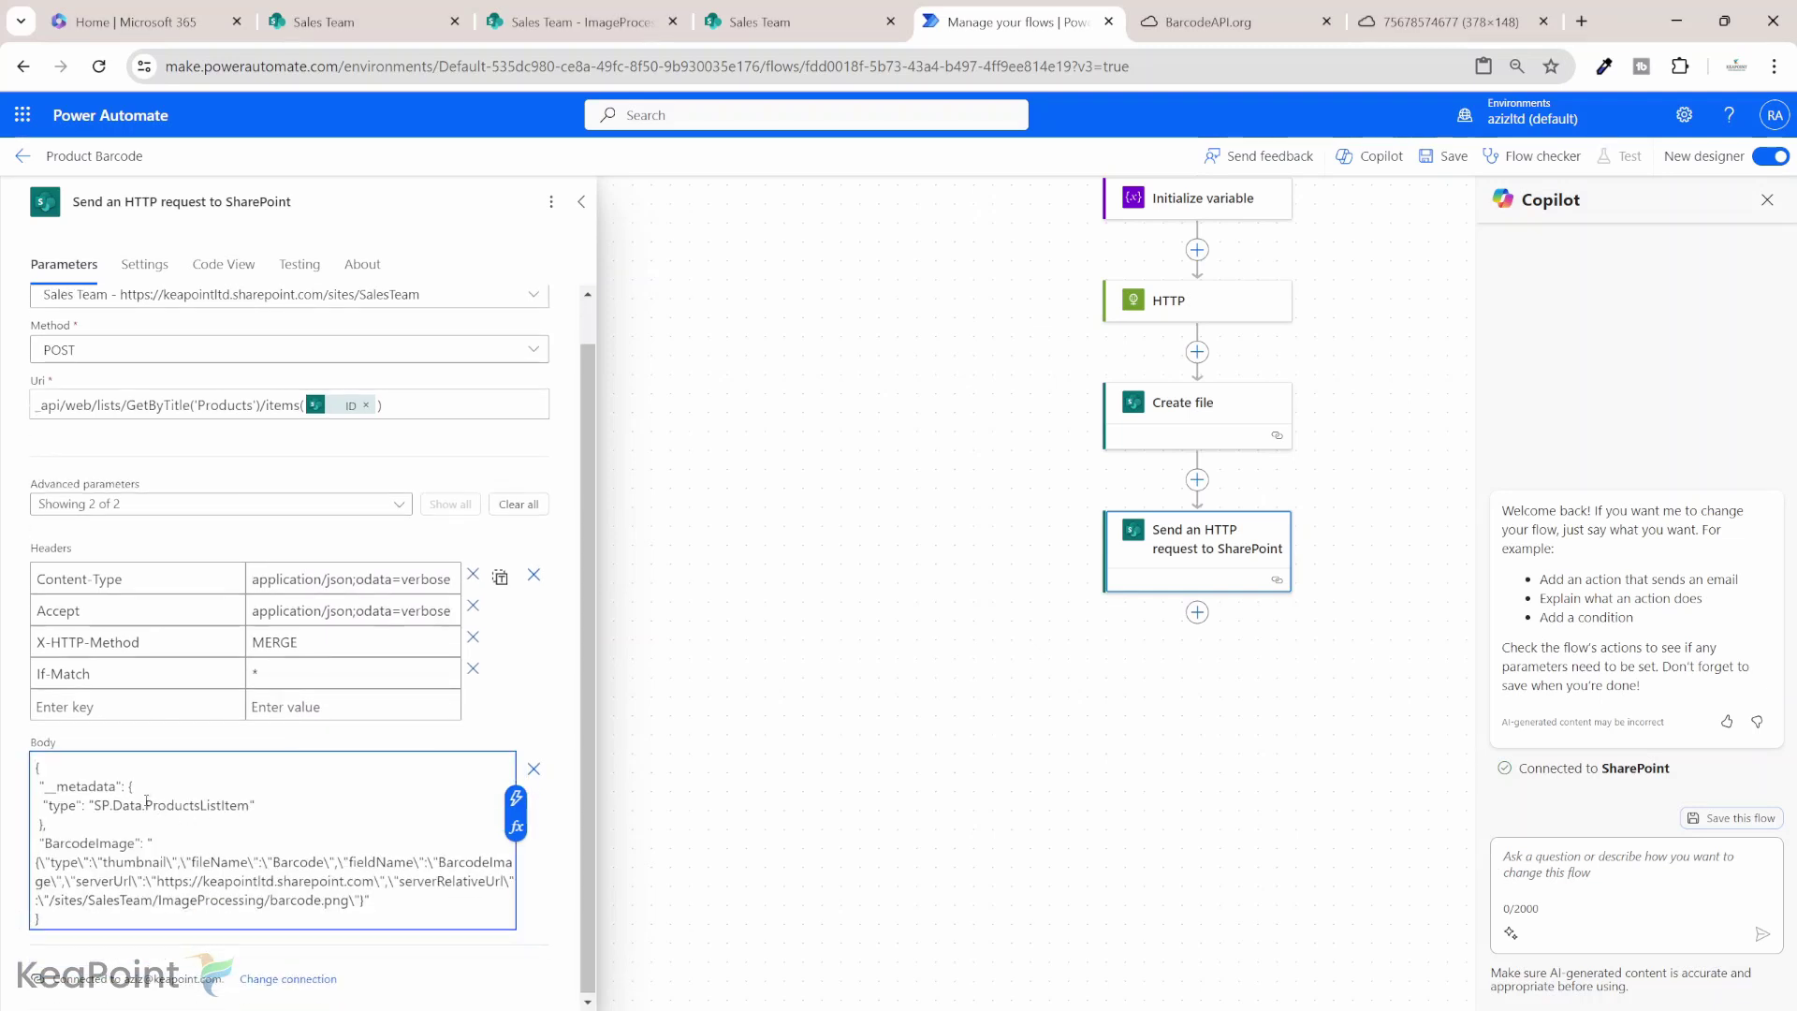
Step: Check the request body's list name, BarcodeImage column name and fileName against the Products list and the filename variable
{"action": "left_click_drag", "start_coordinate": [145, 805], "coordinate": [200, 806]}
{"action": "left_click", "coordinate": [758, 21]}
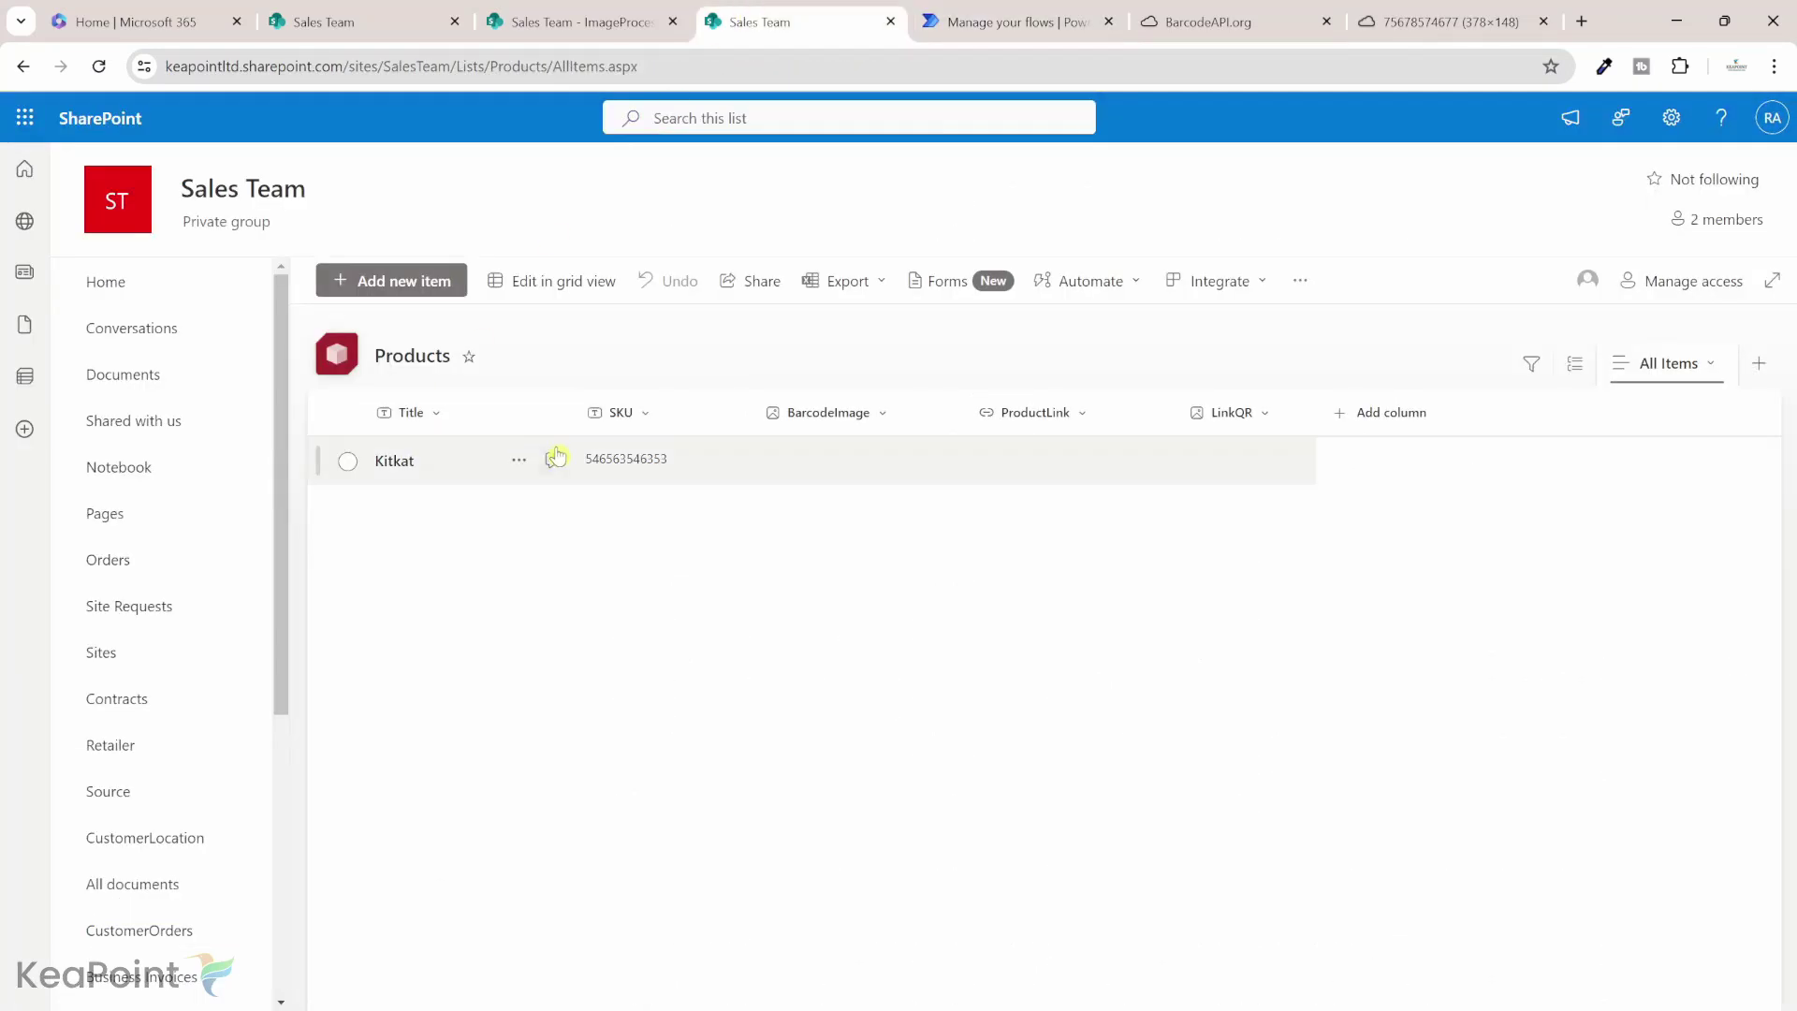
{"action": "key", "text": "ctrl+Tab"}
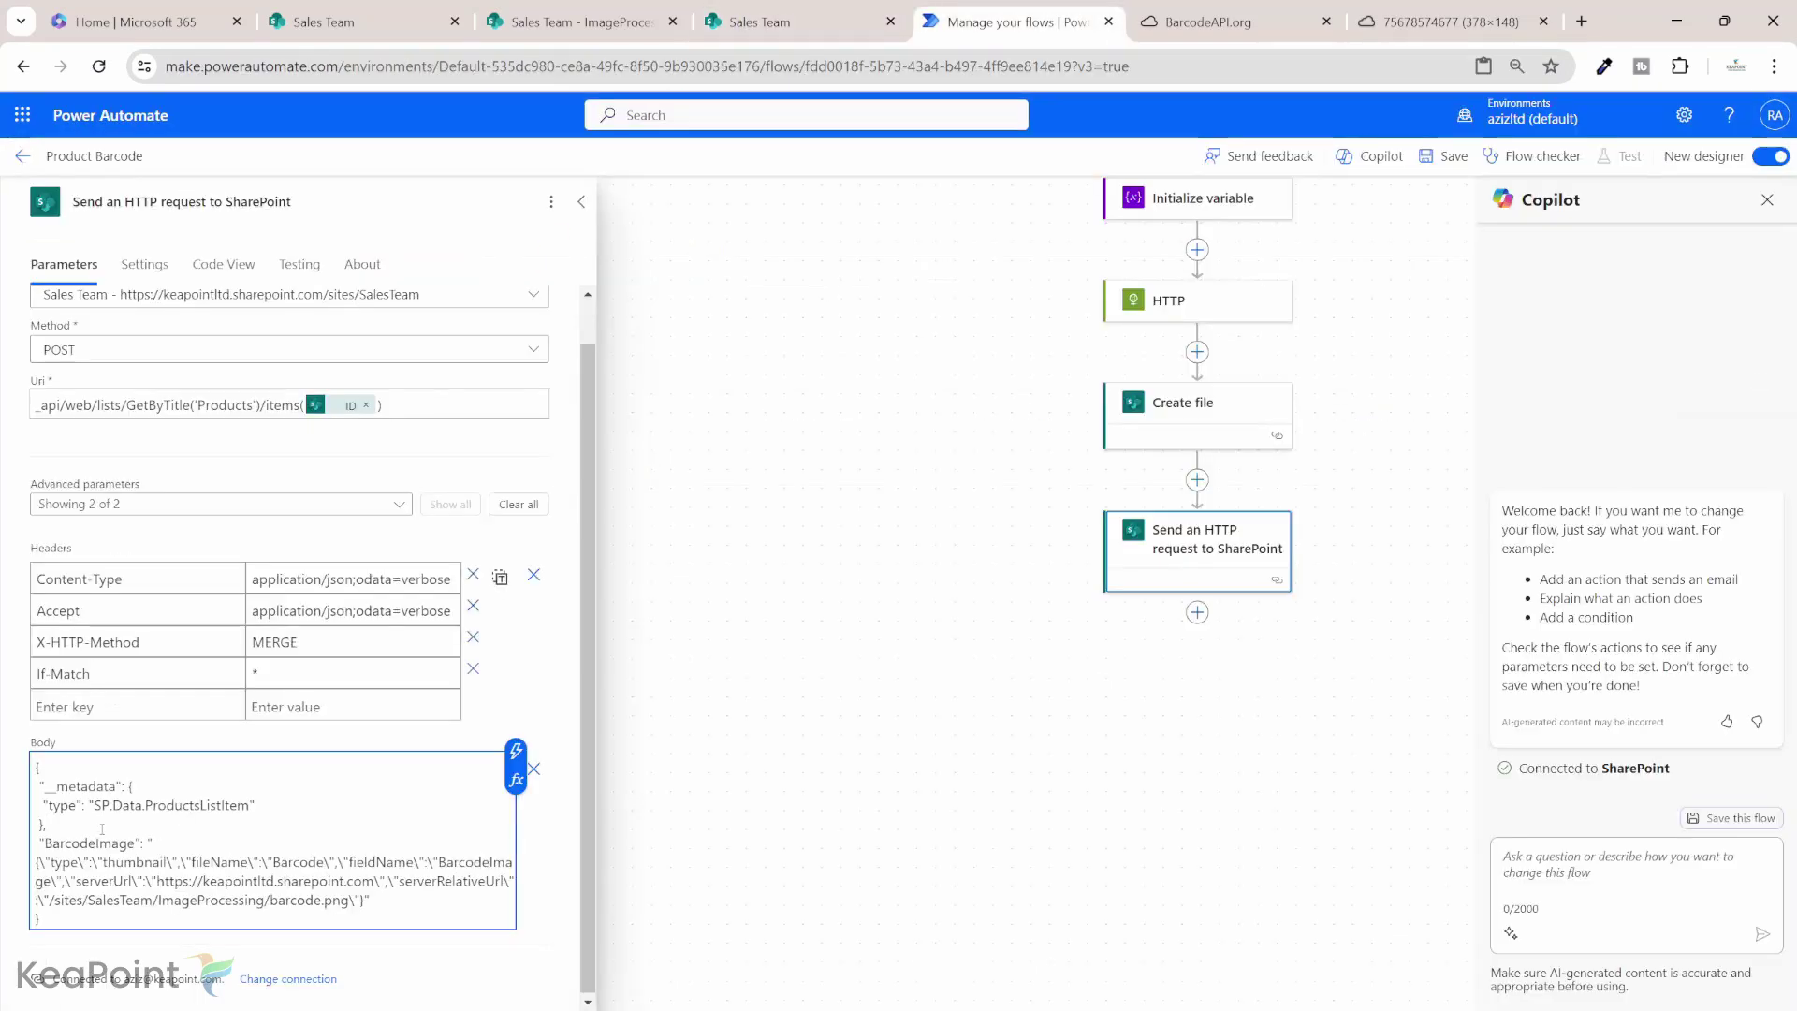
{"action": "double_click", "coordinate": [81, 843]}
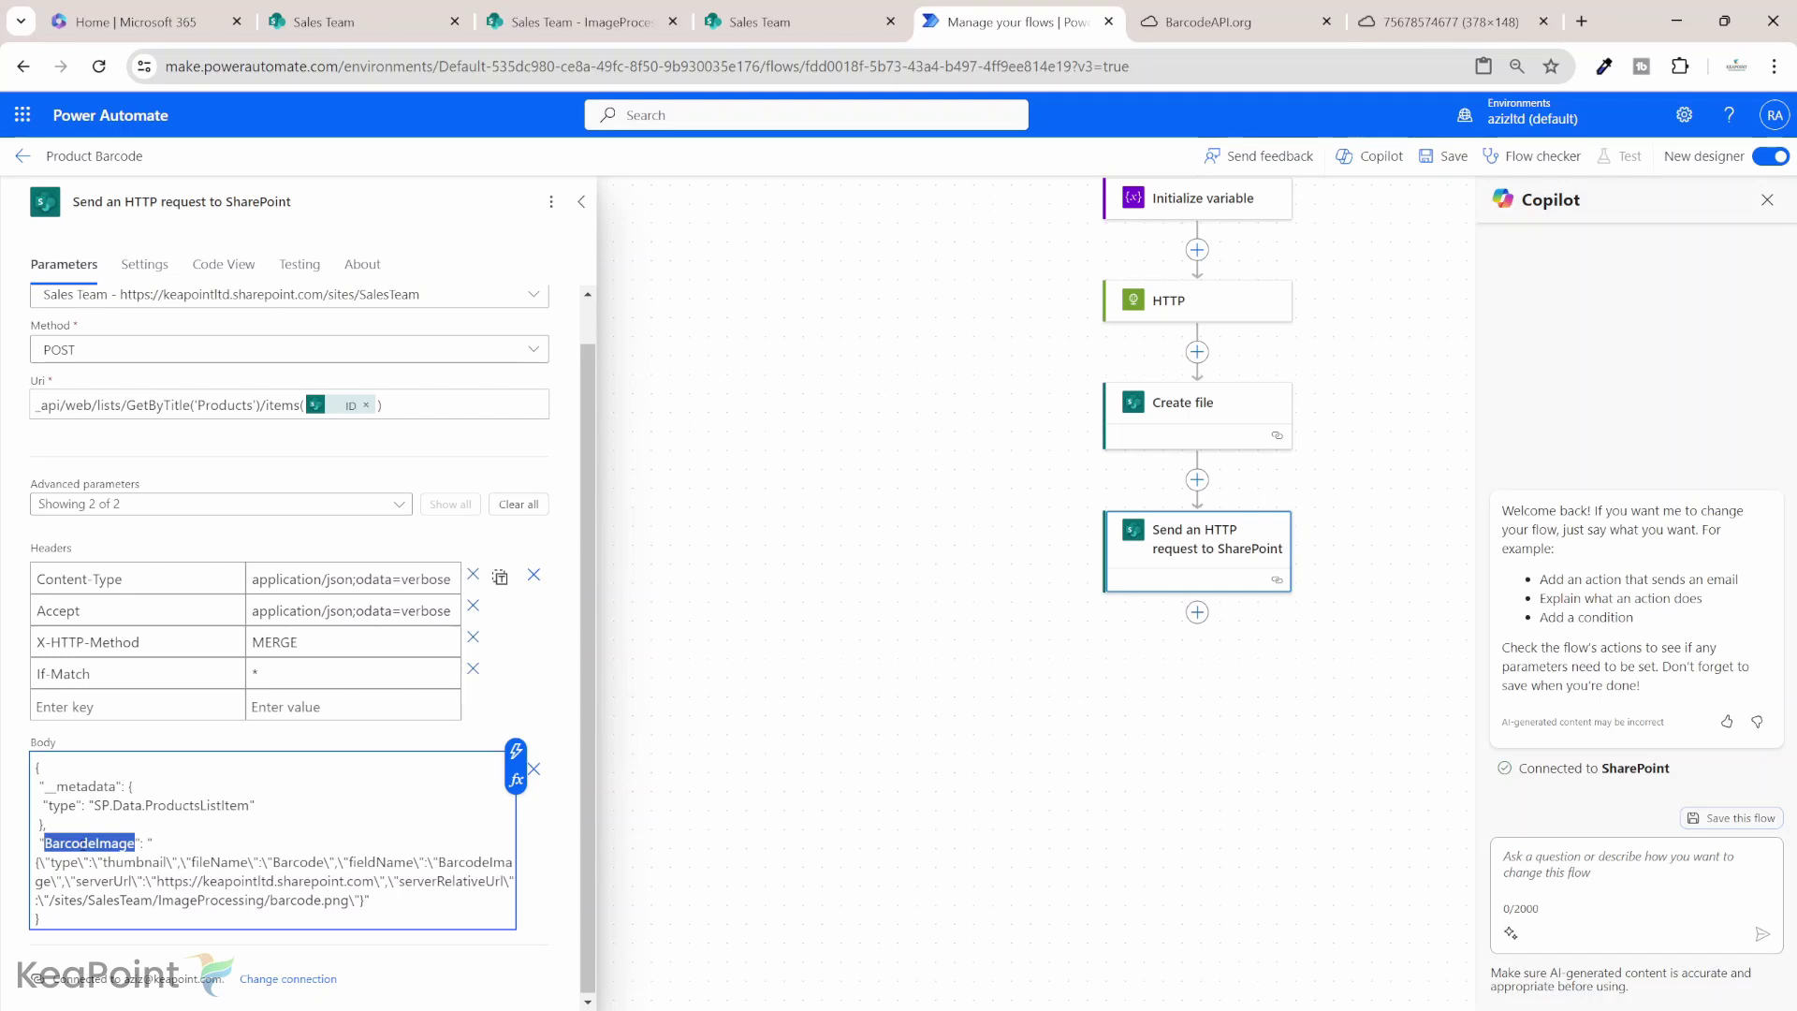
{"action": "left_click", "coordinate": [786, 18]}
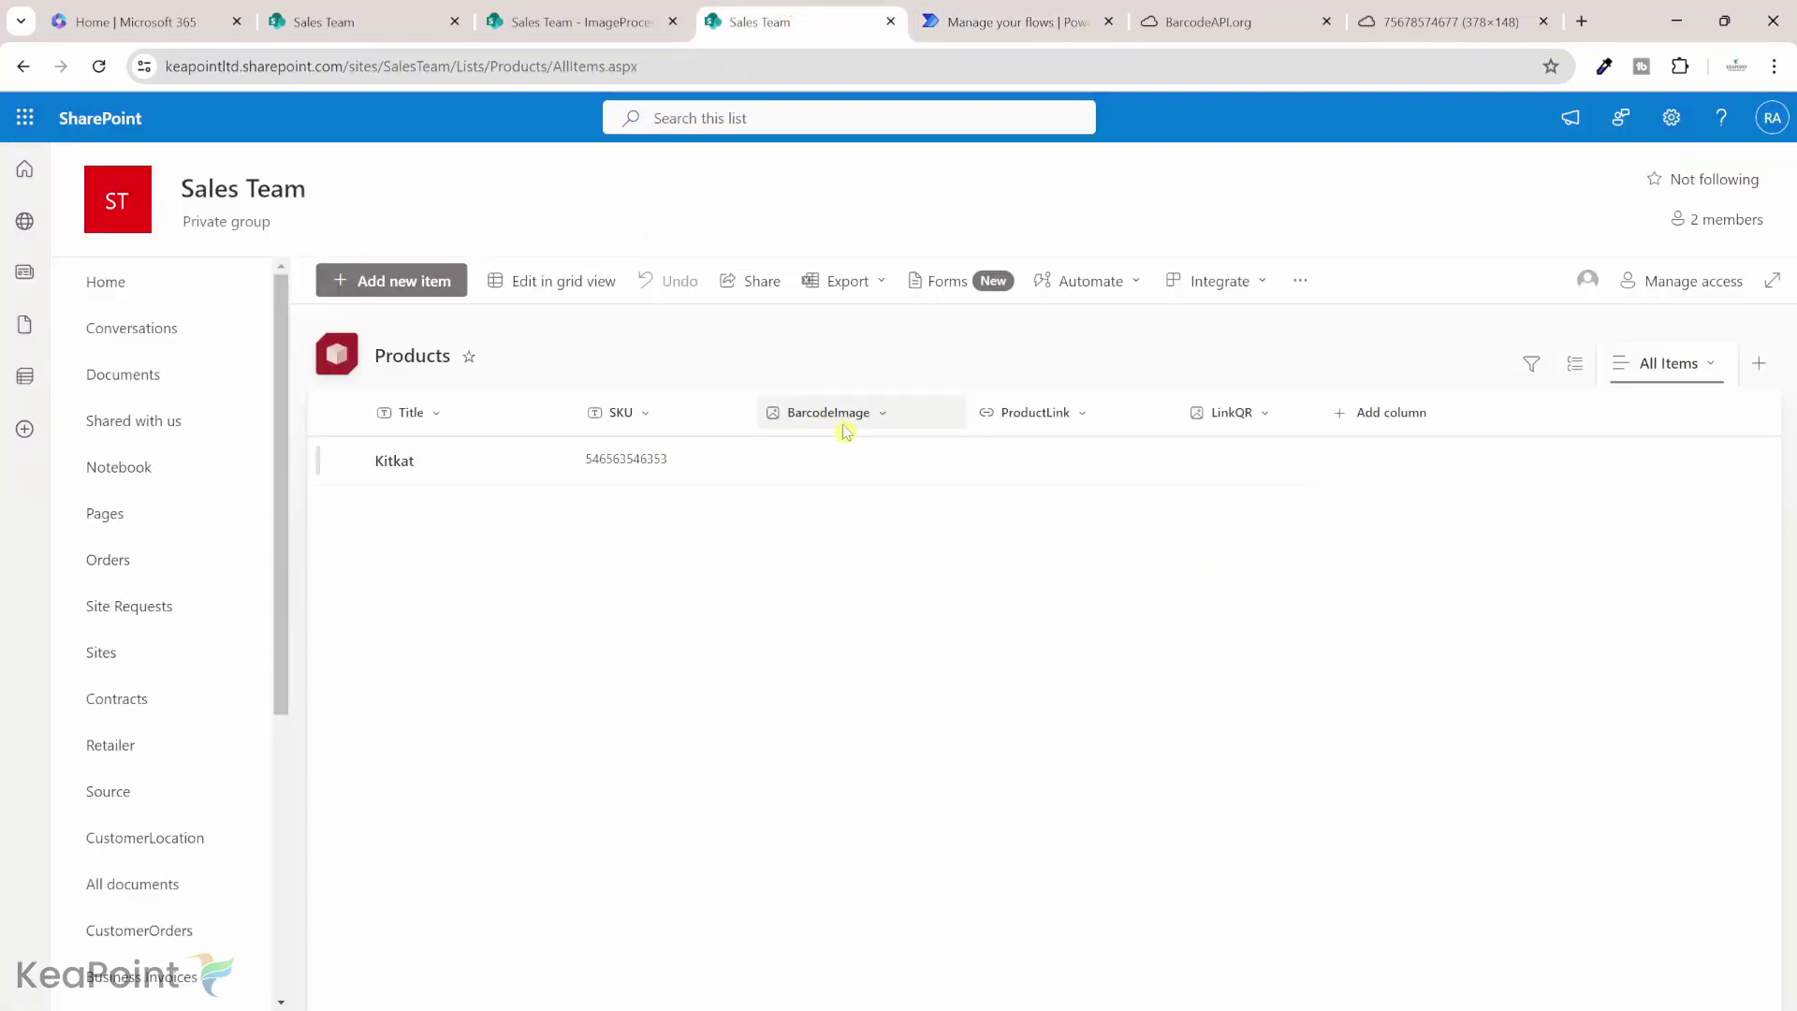
{"action": "key", "text": "ctrl+Tab"}
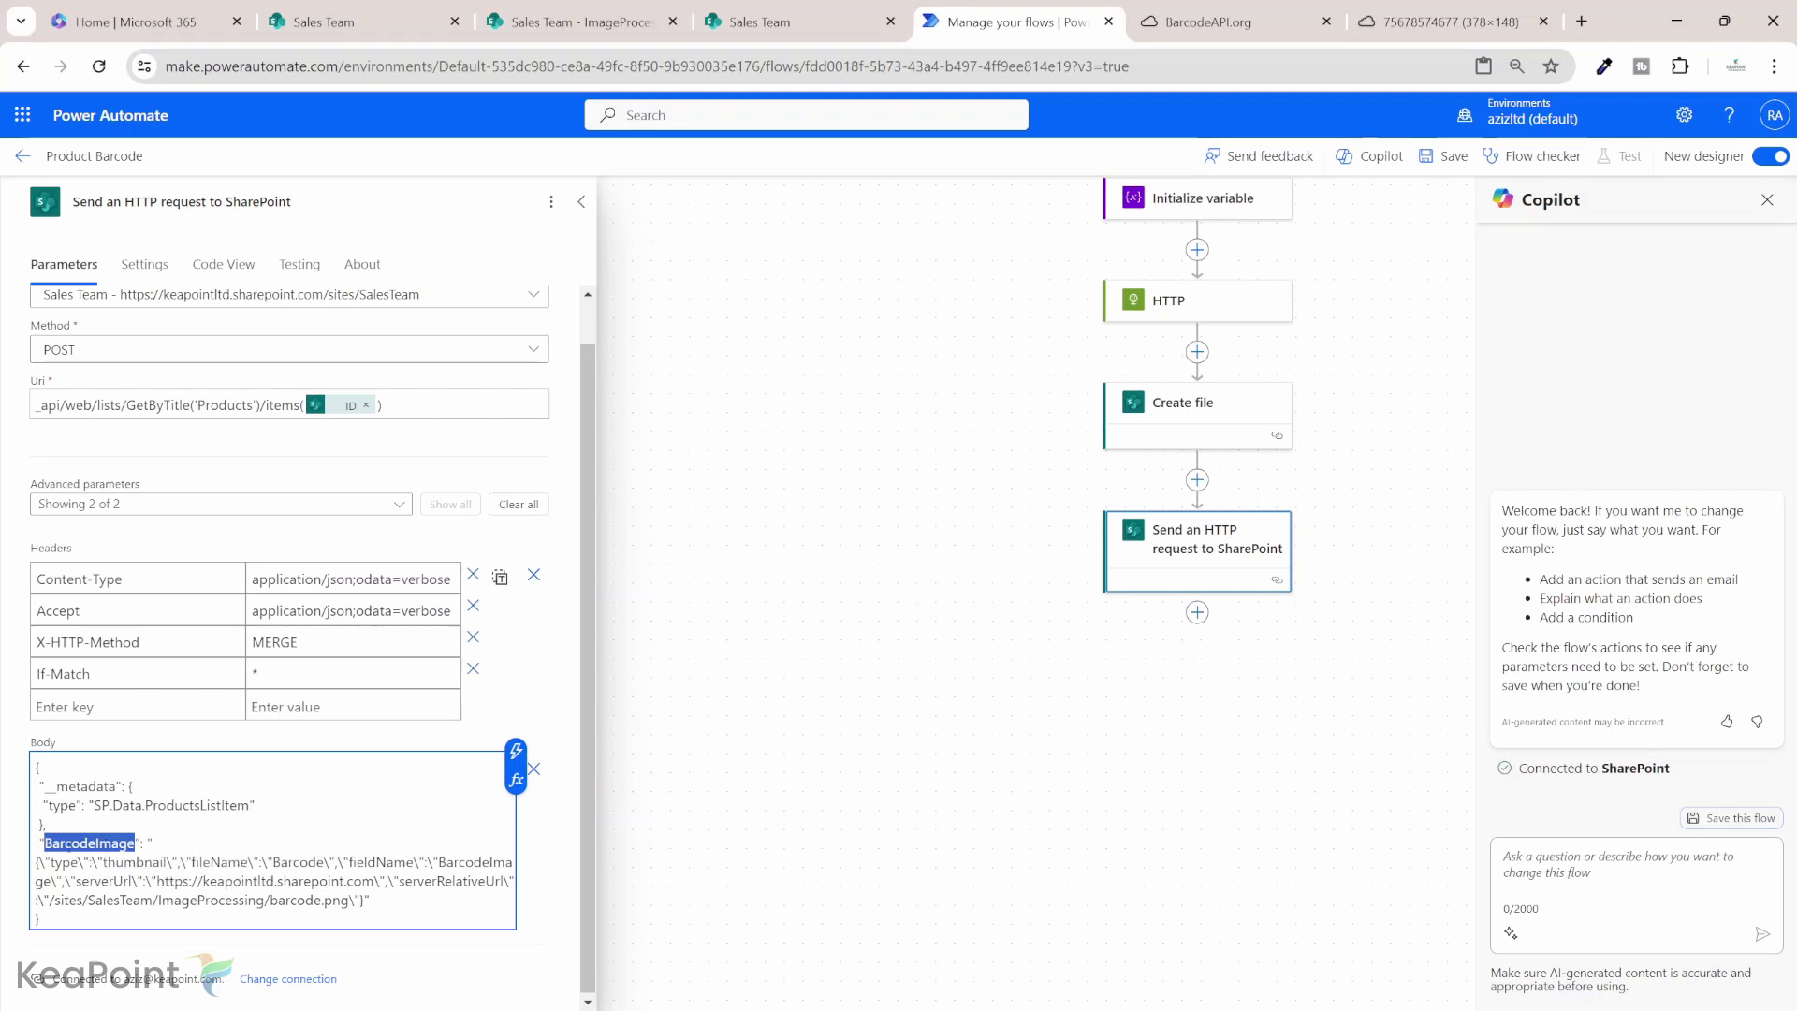
{"action": "left_click_drag", "start_coordinate": [439, 861], "coordinate": [49, 881]}
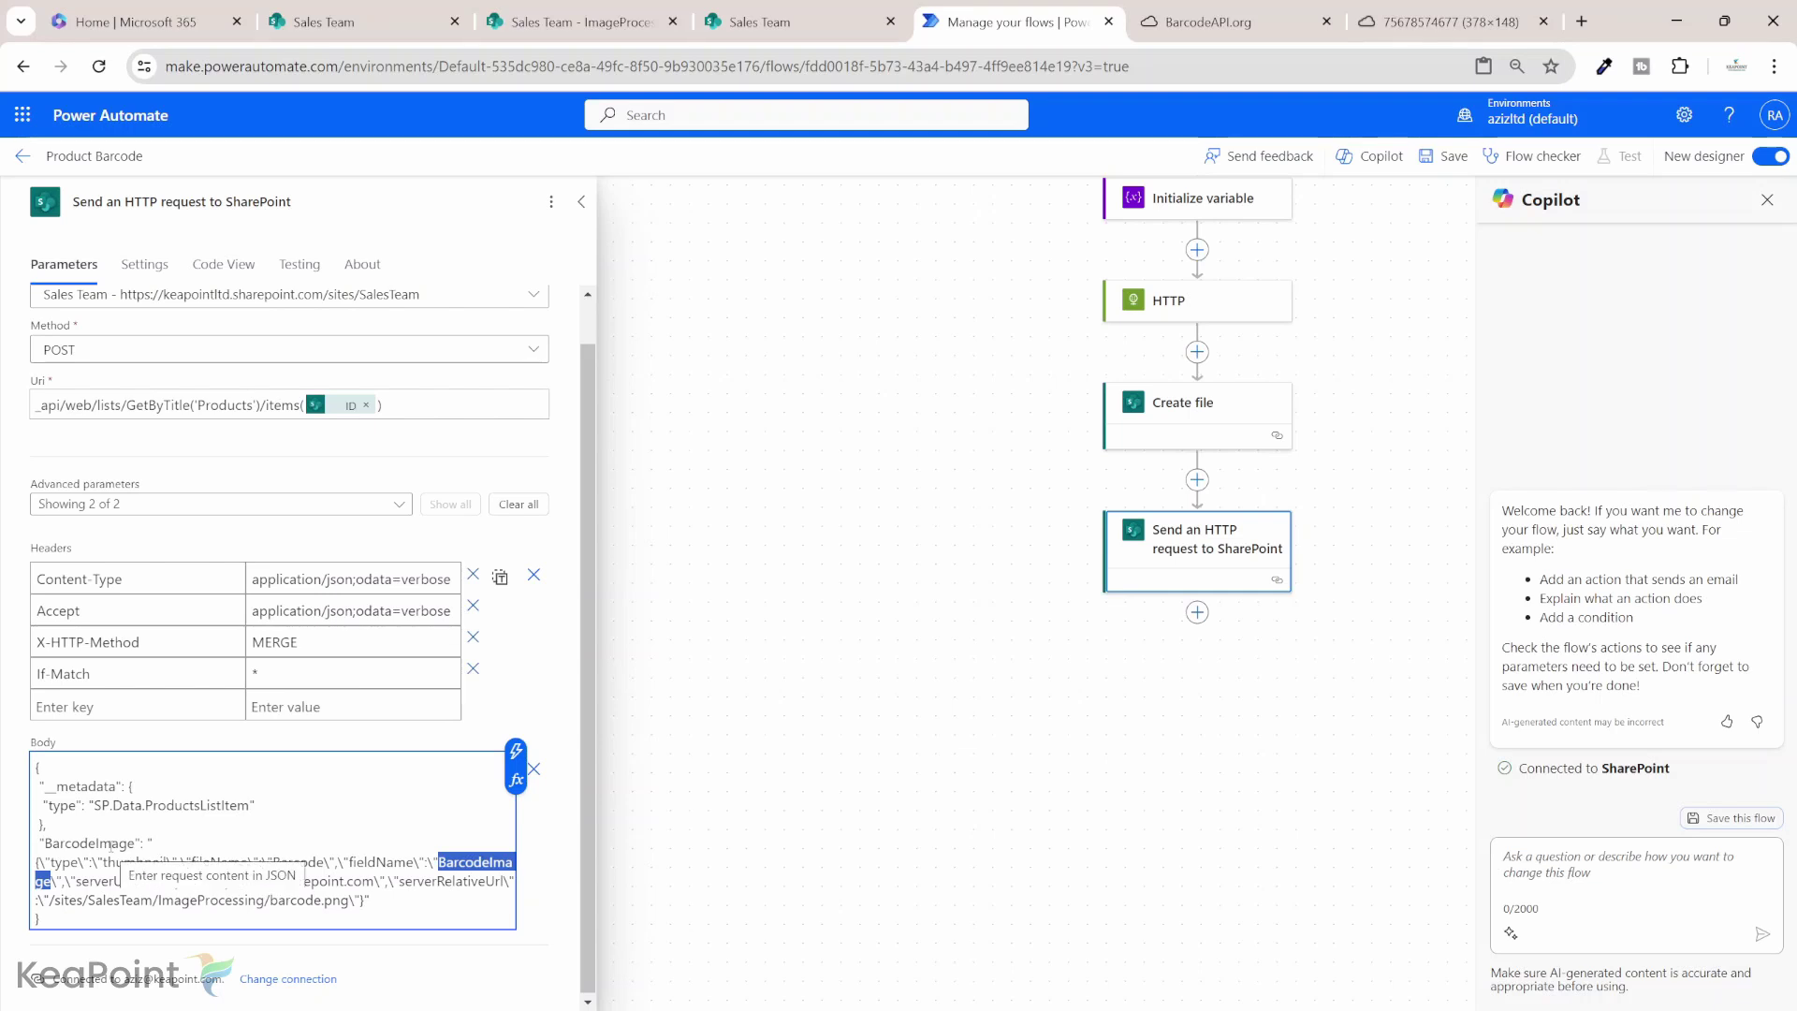
{"action": "left_click", "coordinate": [315, 789]}
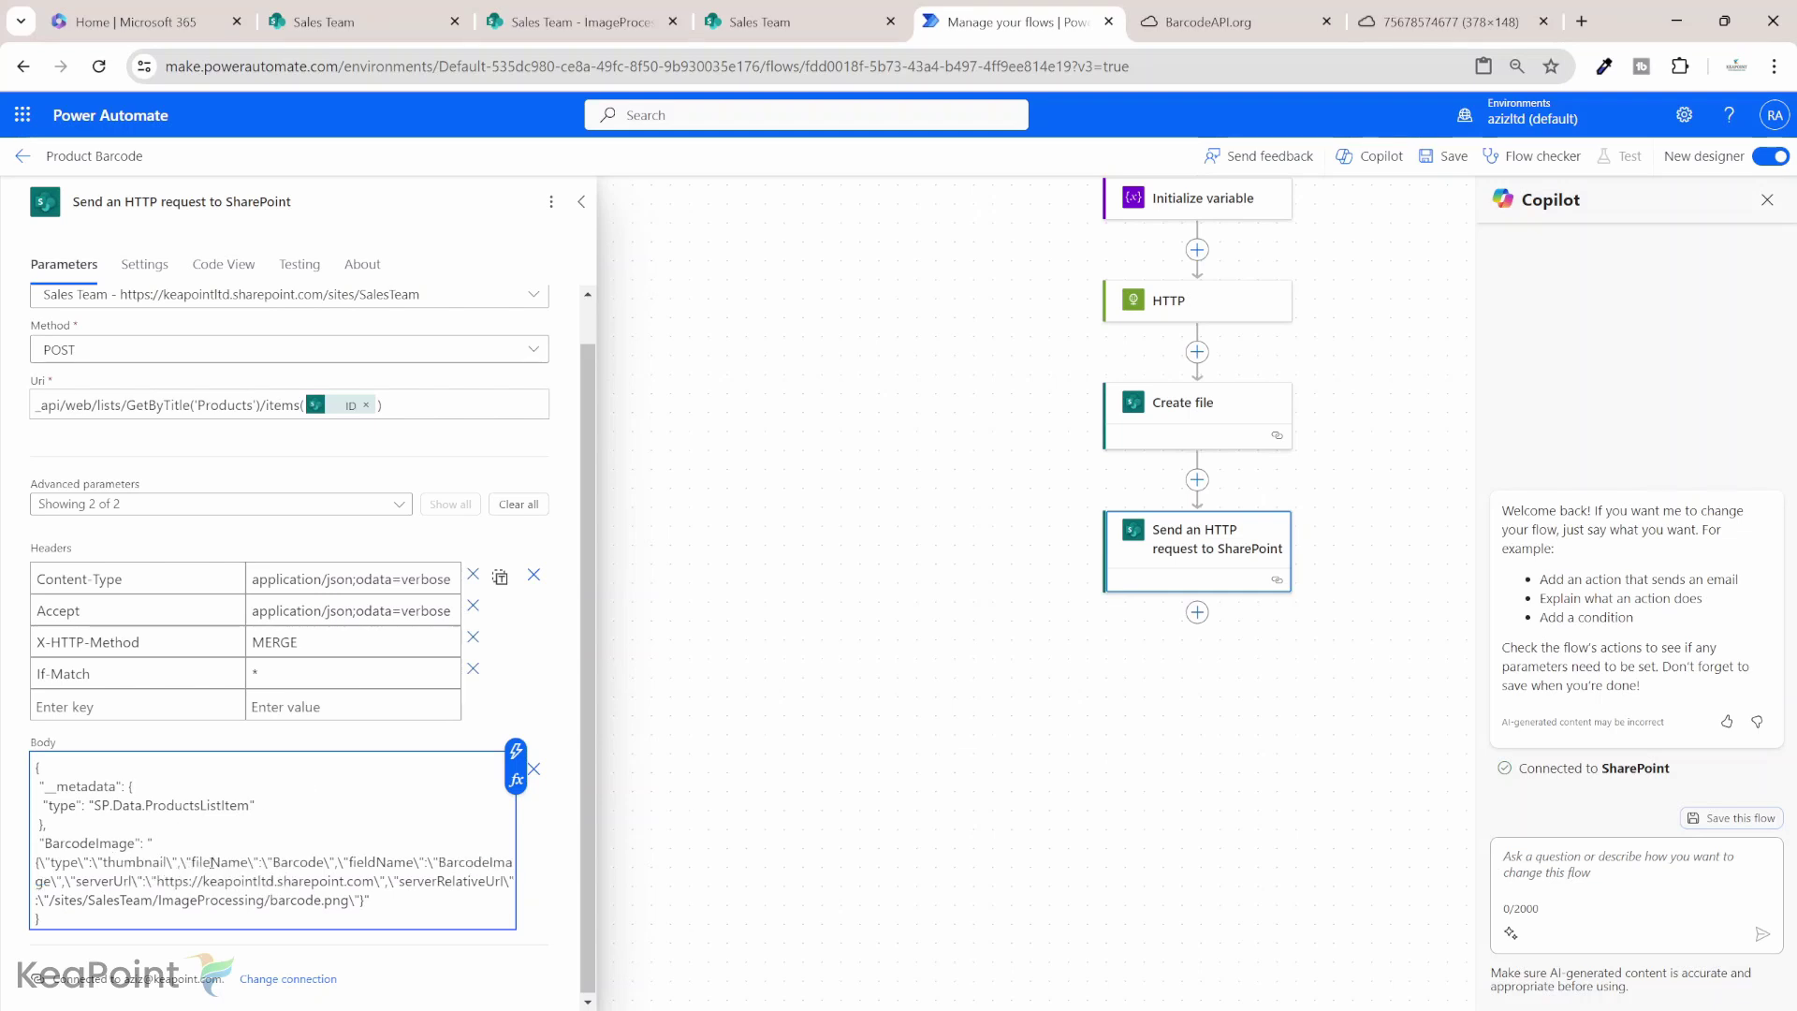
{"action": "double_click", "coordinate": [296, 862]}
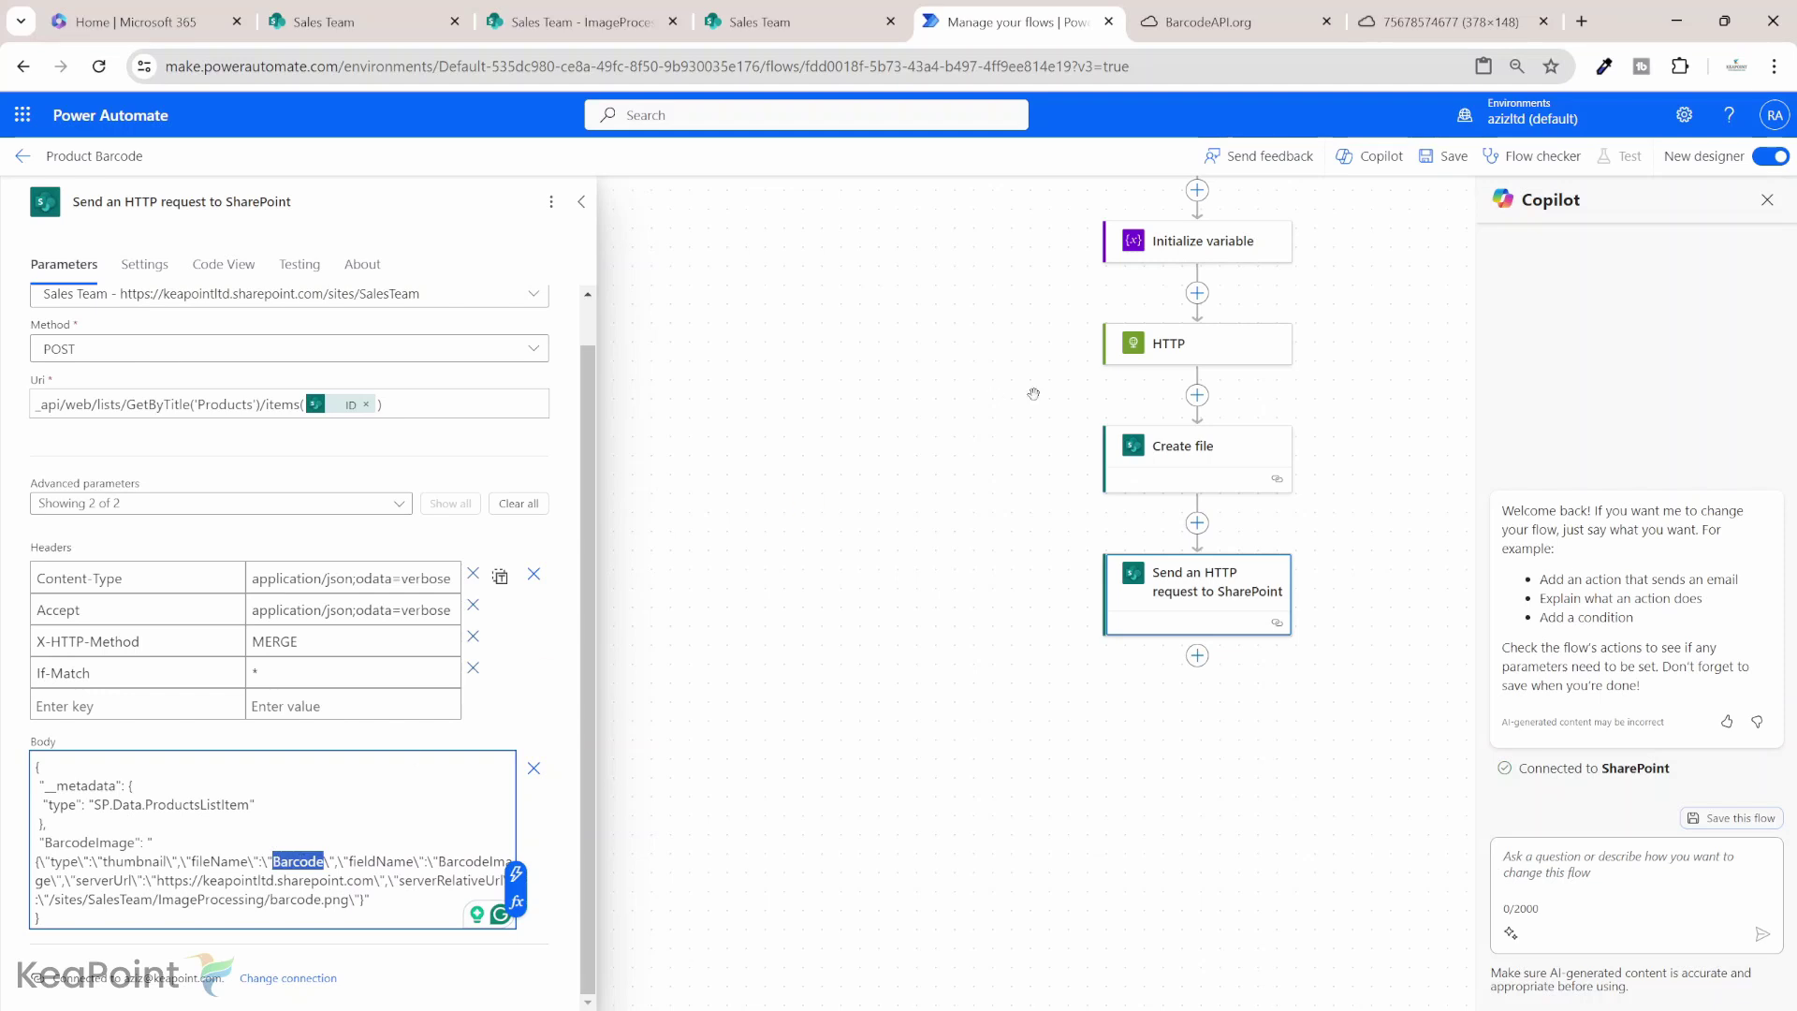
{"action": "left_click", "coordinate": [1189, 258]}
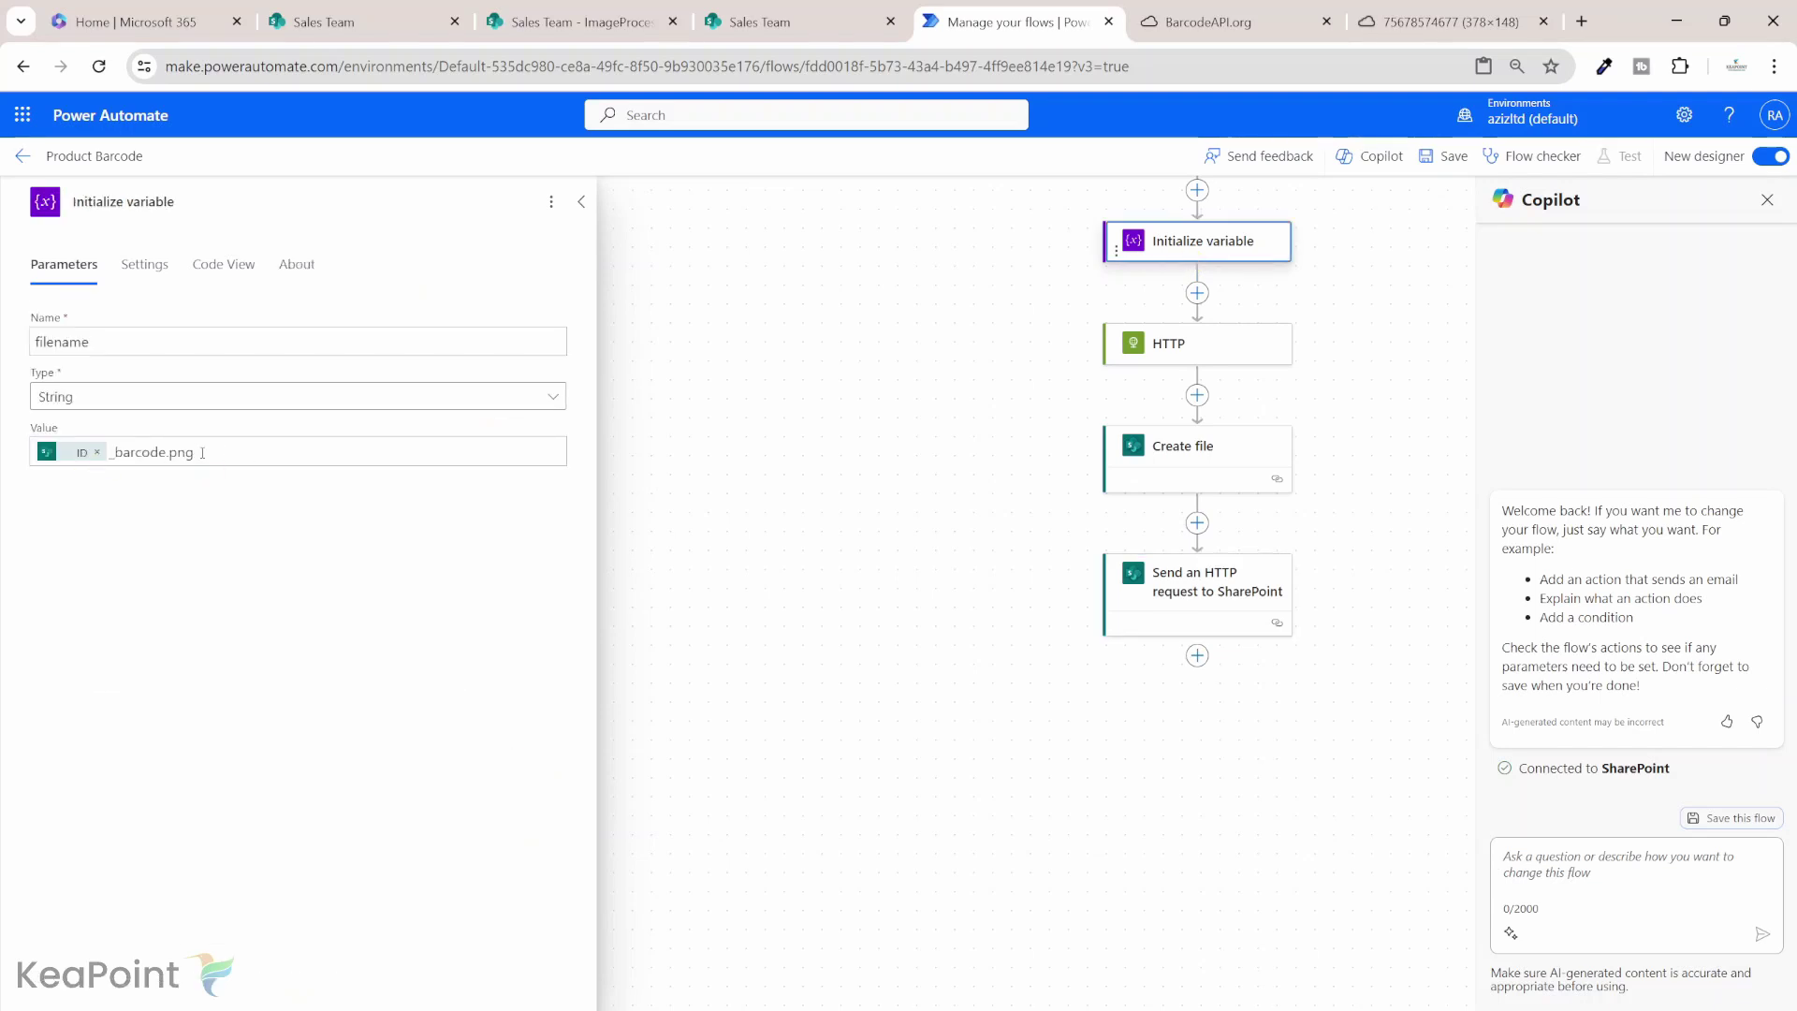
{"action": "left_click", "coordinate": [1177, 605]}
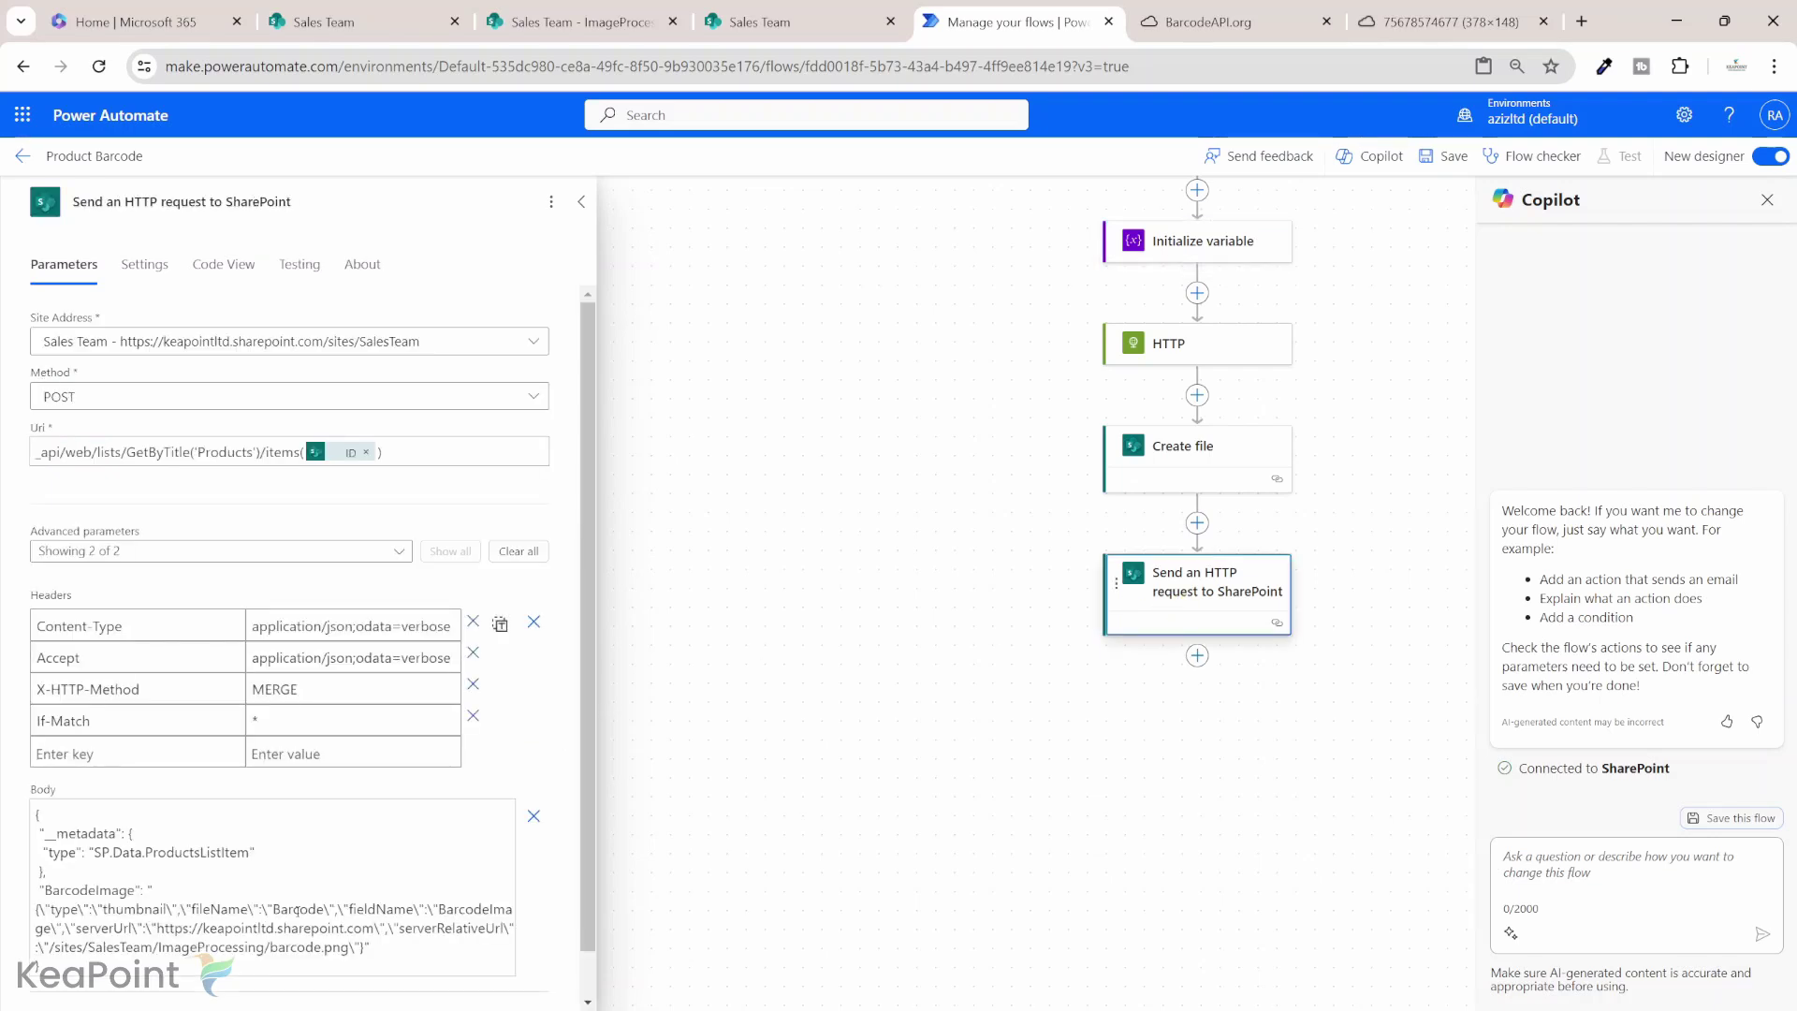
{"action": "double_click", "coordinate": [295, 909]}
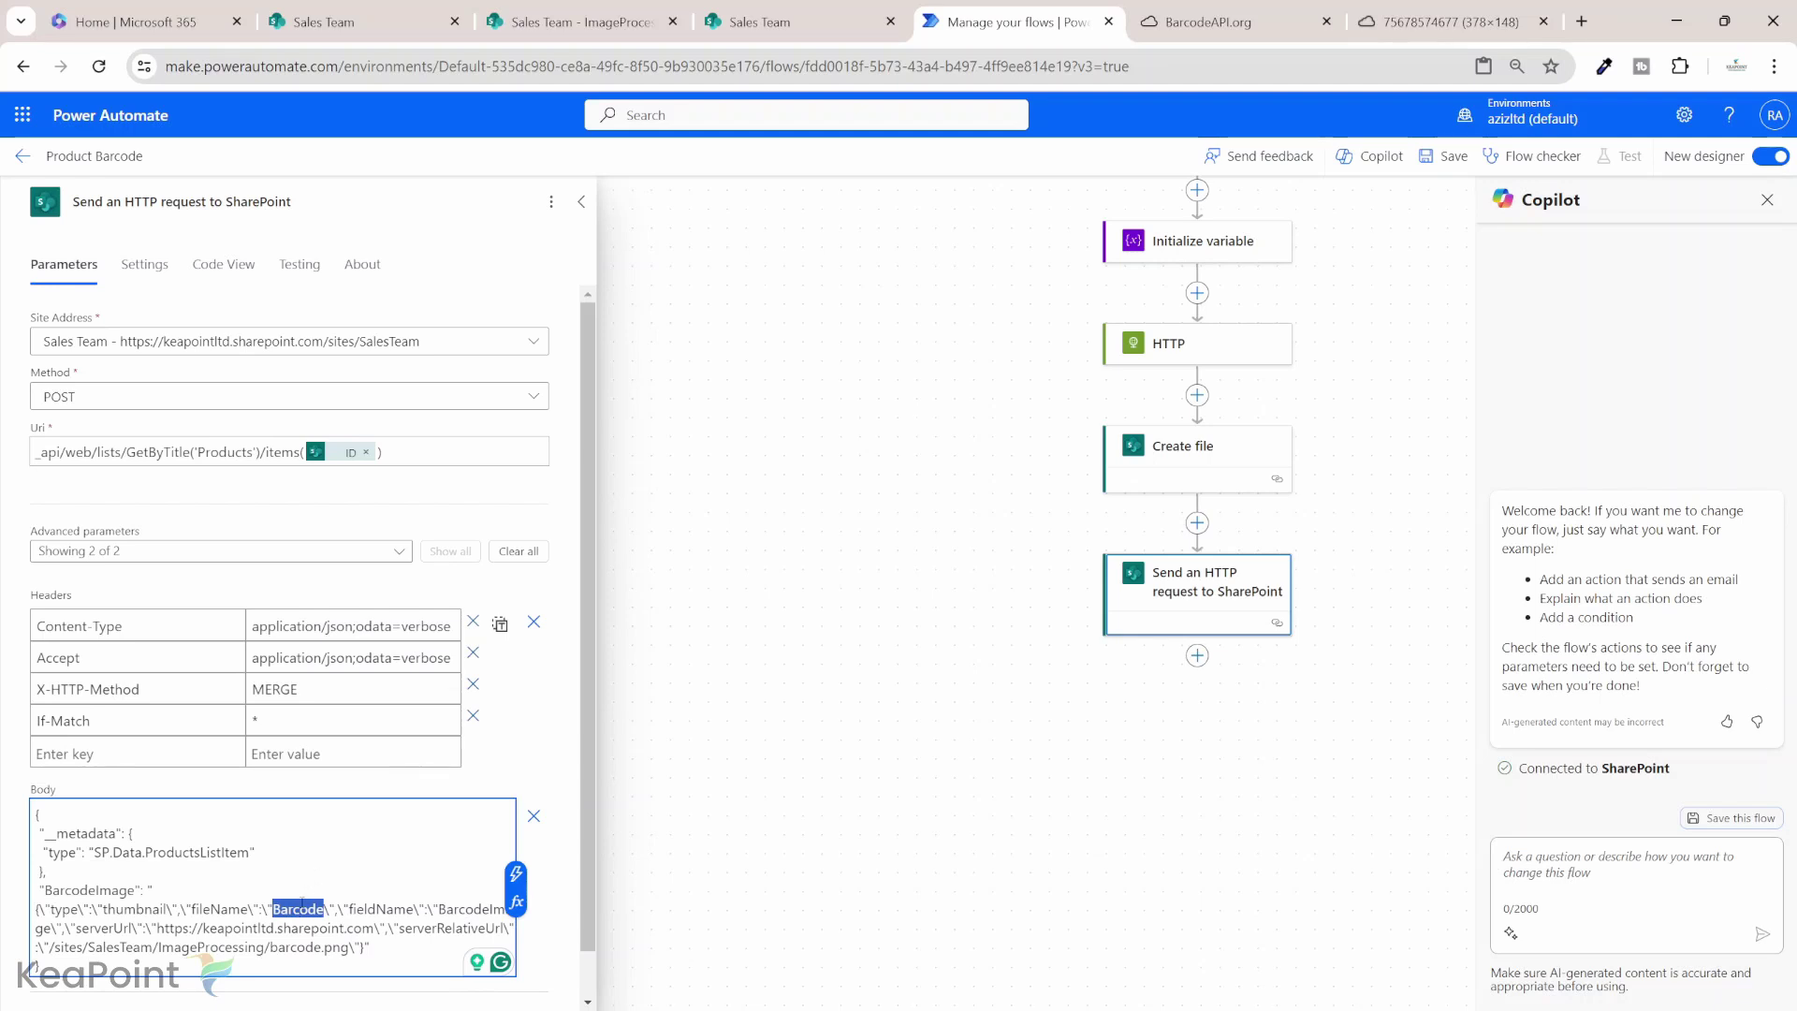
Step: Duplicate the Initialize variable action and insert the copy between the original and the HTTP action
{"action": "right_click", "coordinate": [1158, 239]}
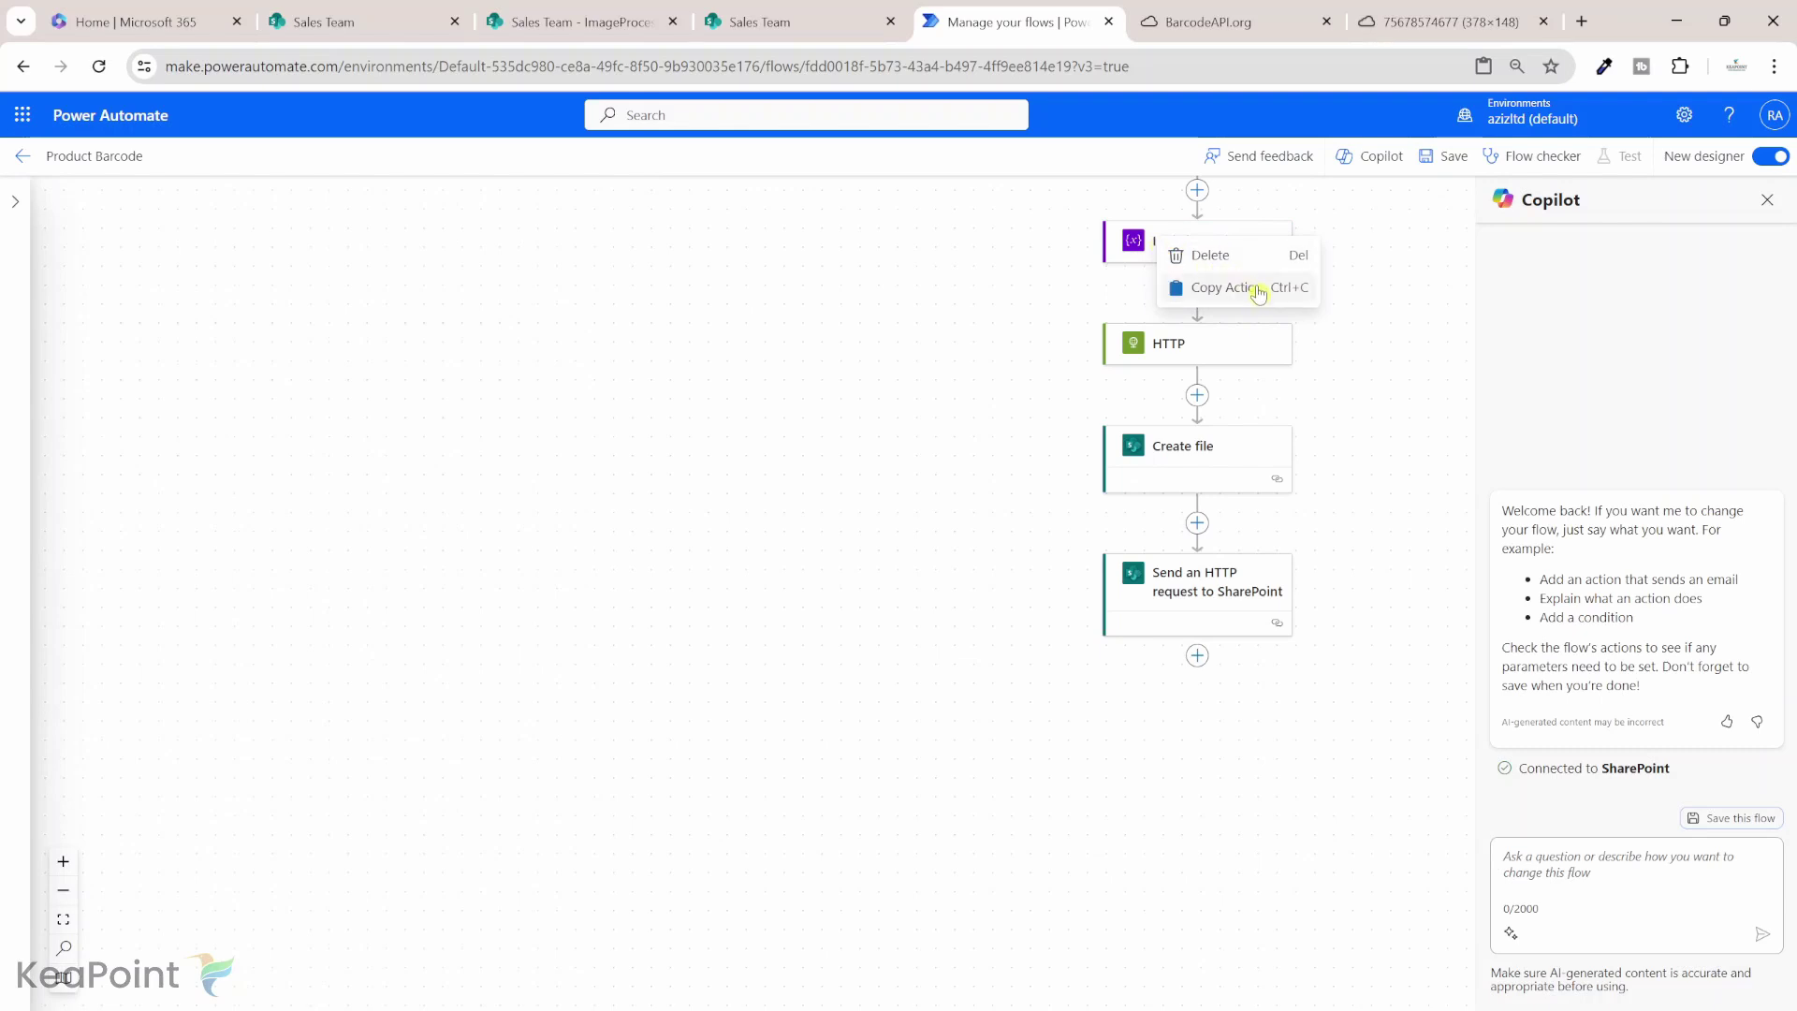
{"action": "left_click", "coordinate": [1254, 288]}
{"action": "left_click", "coordinate": [1200, 295]}
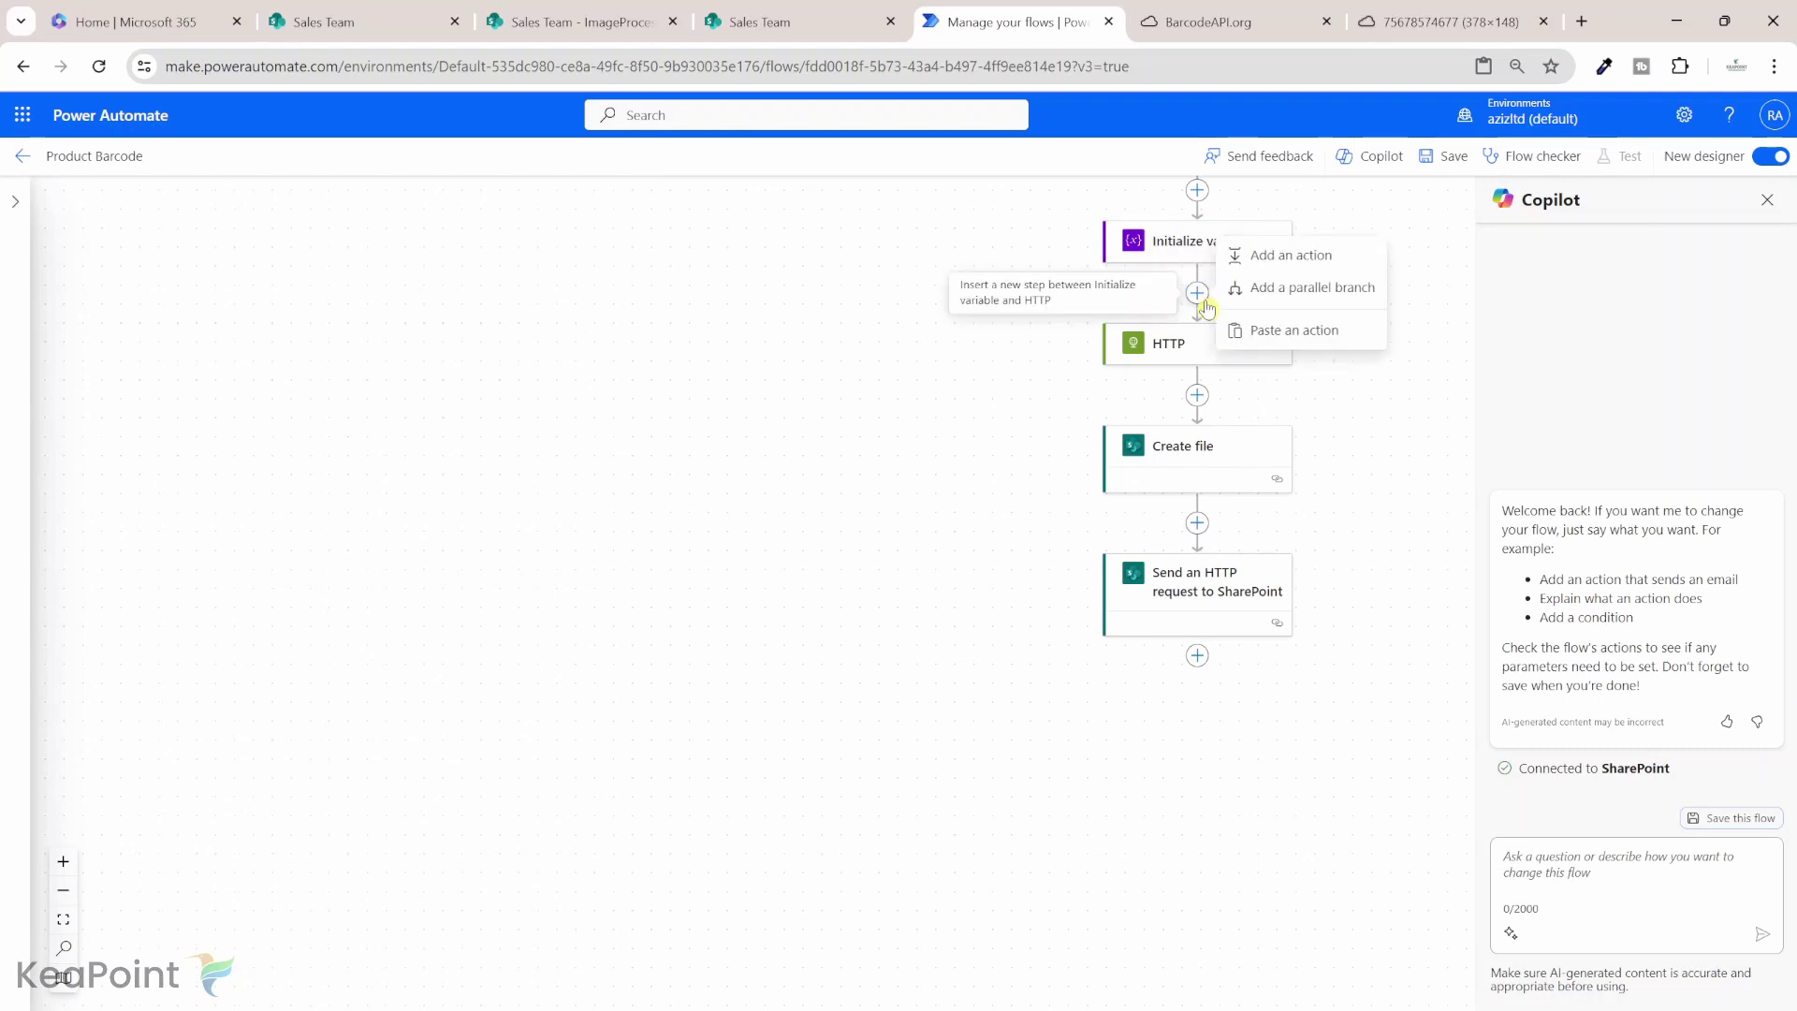
{"action": "left_click", "coordinate": [1320, 330]}
Step: Name the copied variable filenameNoExtension and remove the .png extension from its value, leaving the ID followed by _barcode
{"action": "left_click", "coordinate": [127, 343]}
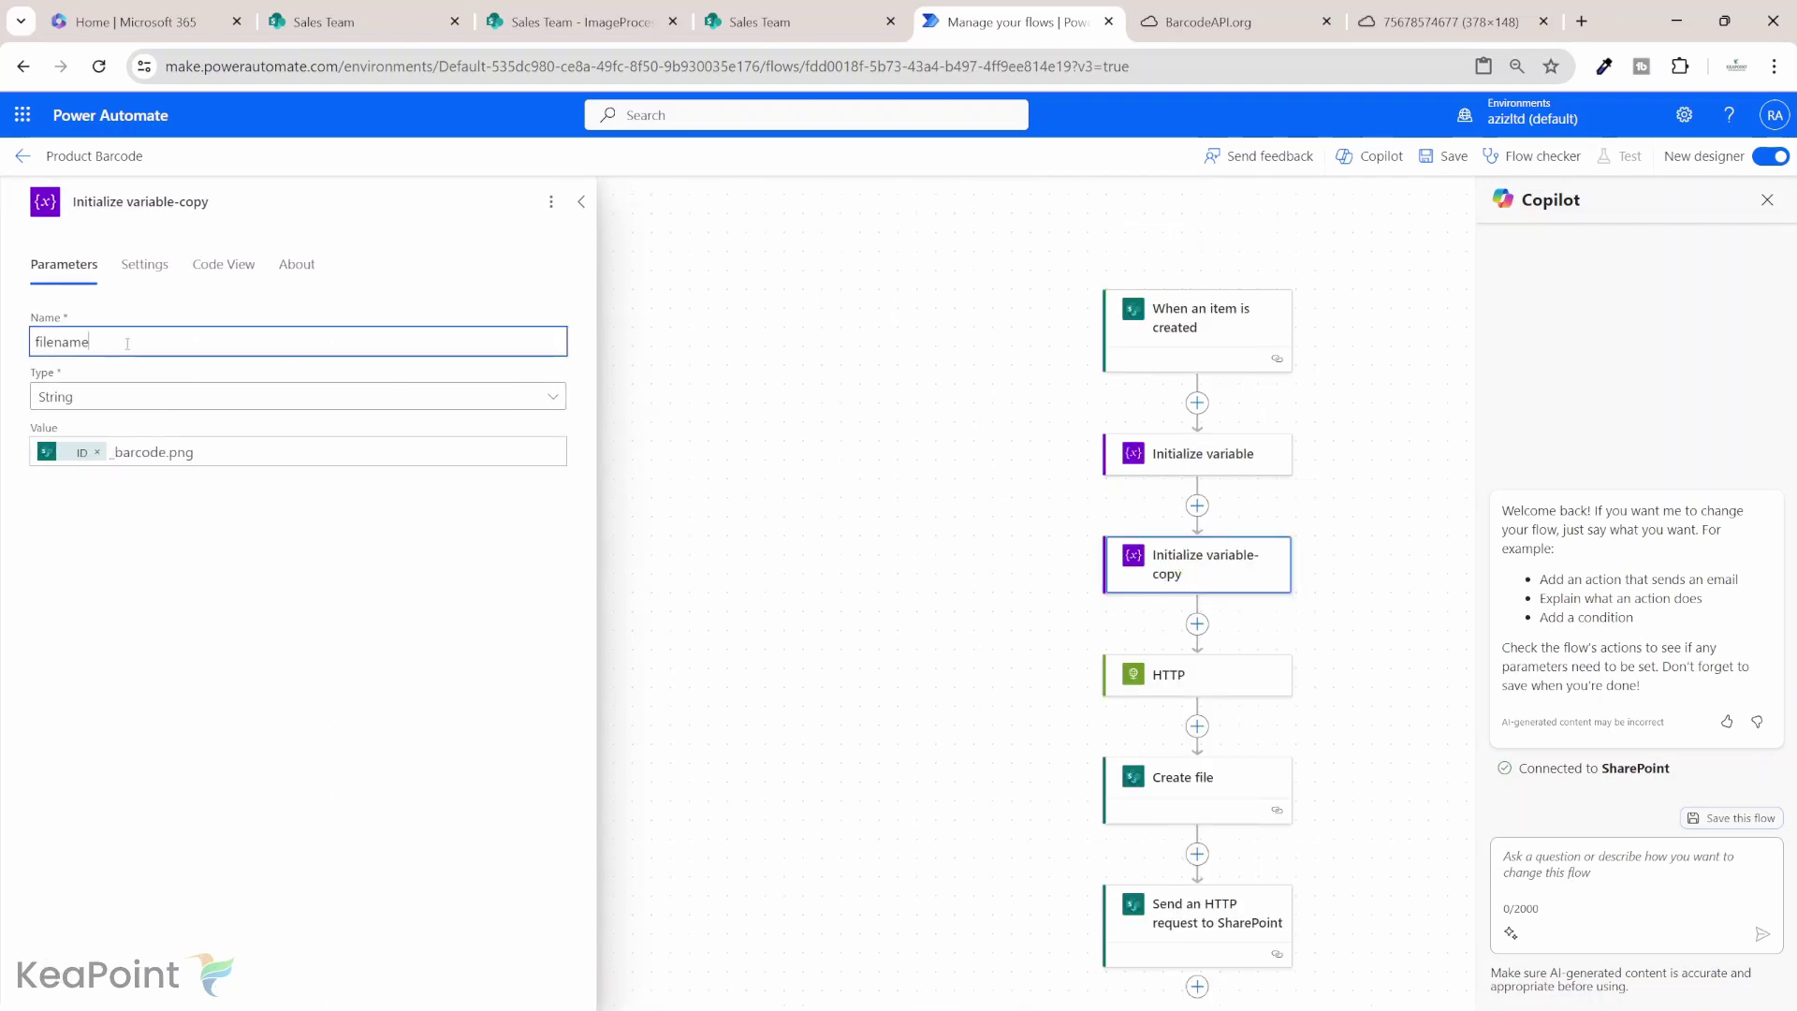
{"action": "type", "text": "NoExtension"}
{"action": "double_click", "coordinate": [181, 452]}
{"action": "key", "text": "BackSpace"}
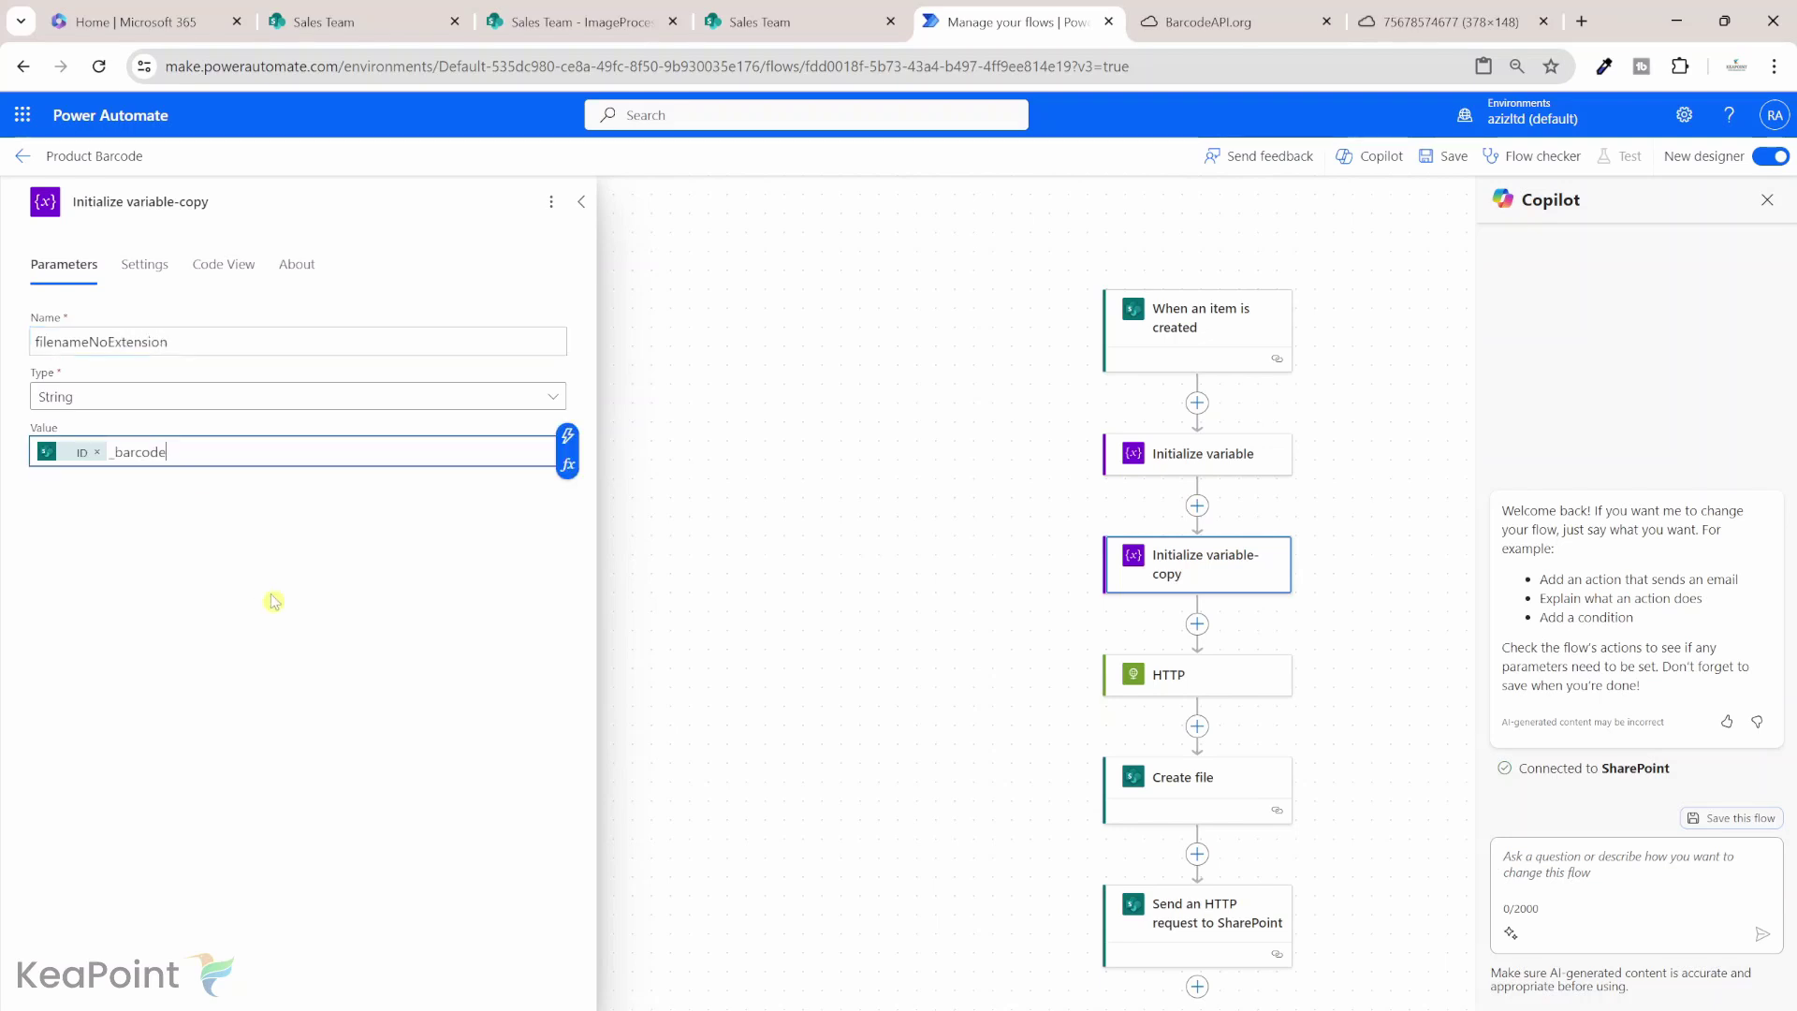
{"action": "left_click", "coordinate": [272, 602]}
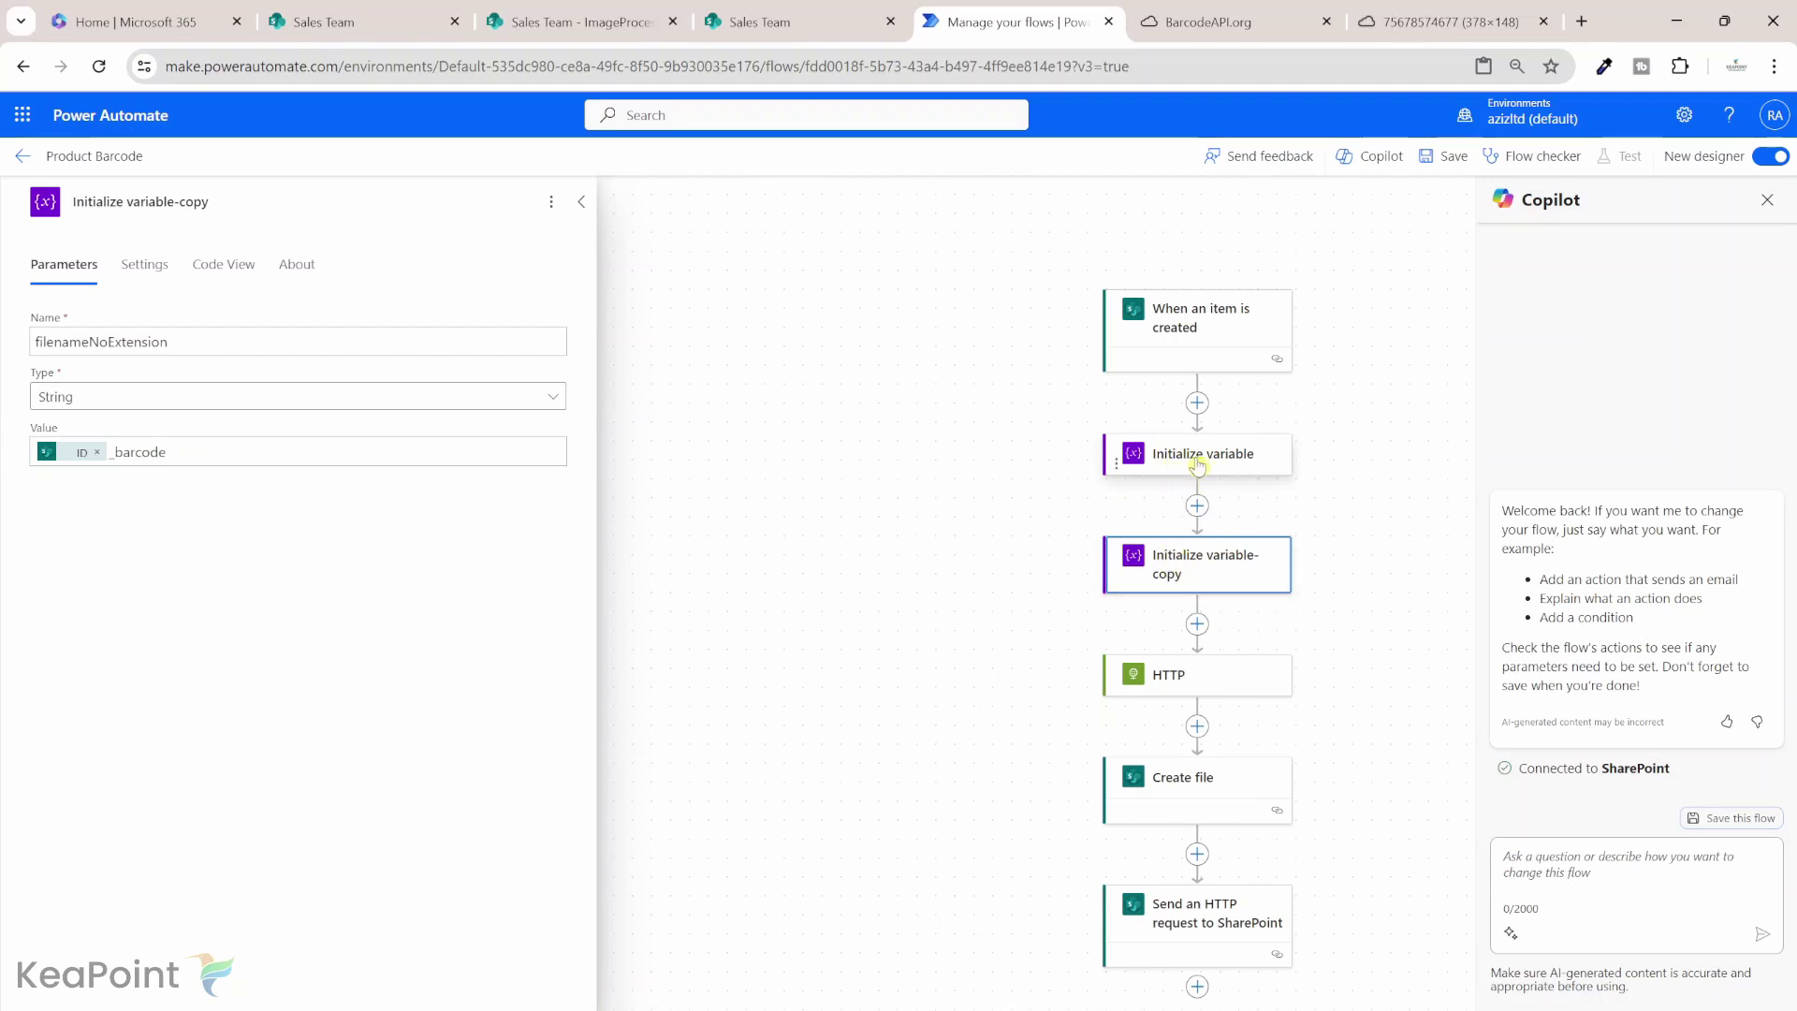
Step: Replace the fileName text Barcode in the SharePoint request's body with the filenameNoExtension variable
{"action": "left_click", "coordinate": [1153, 914]}
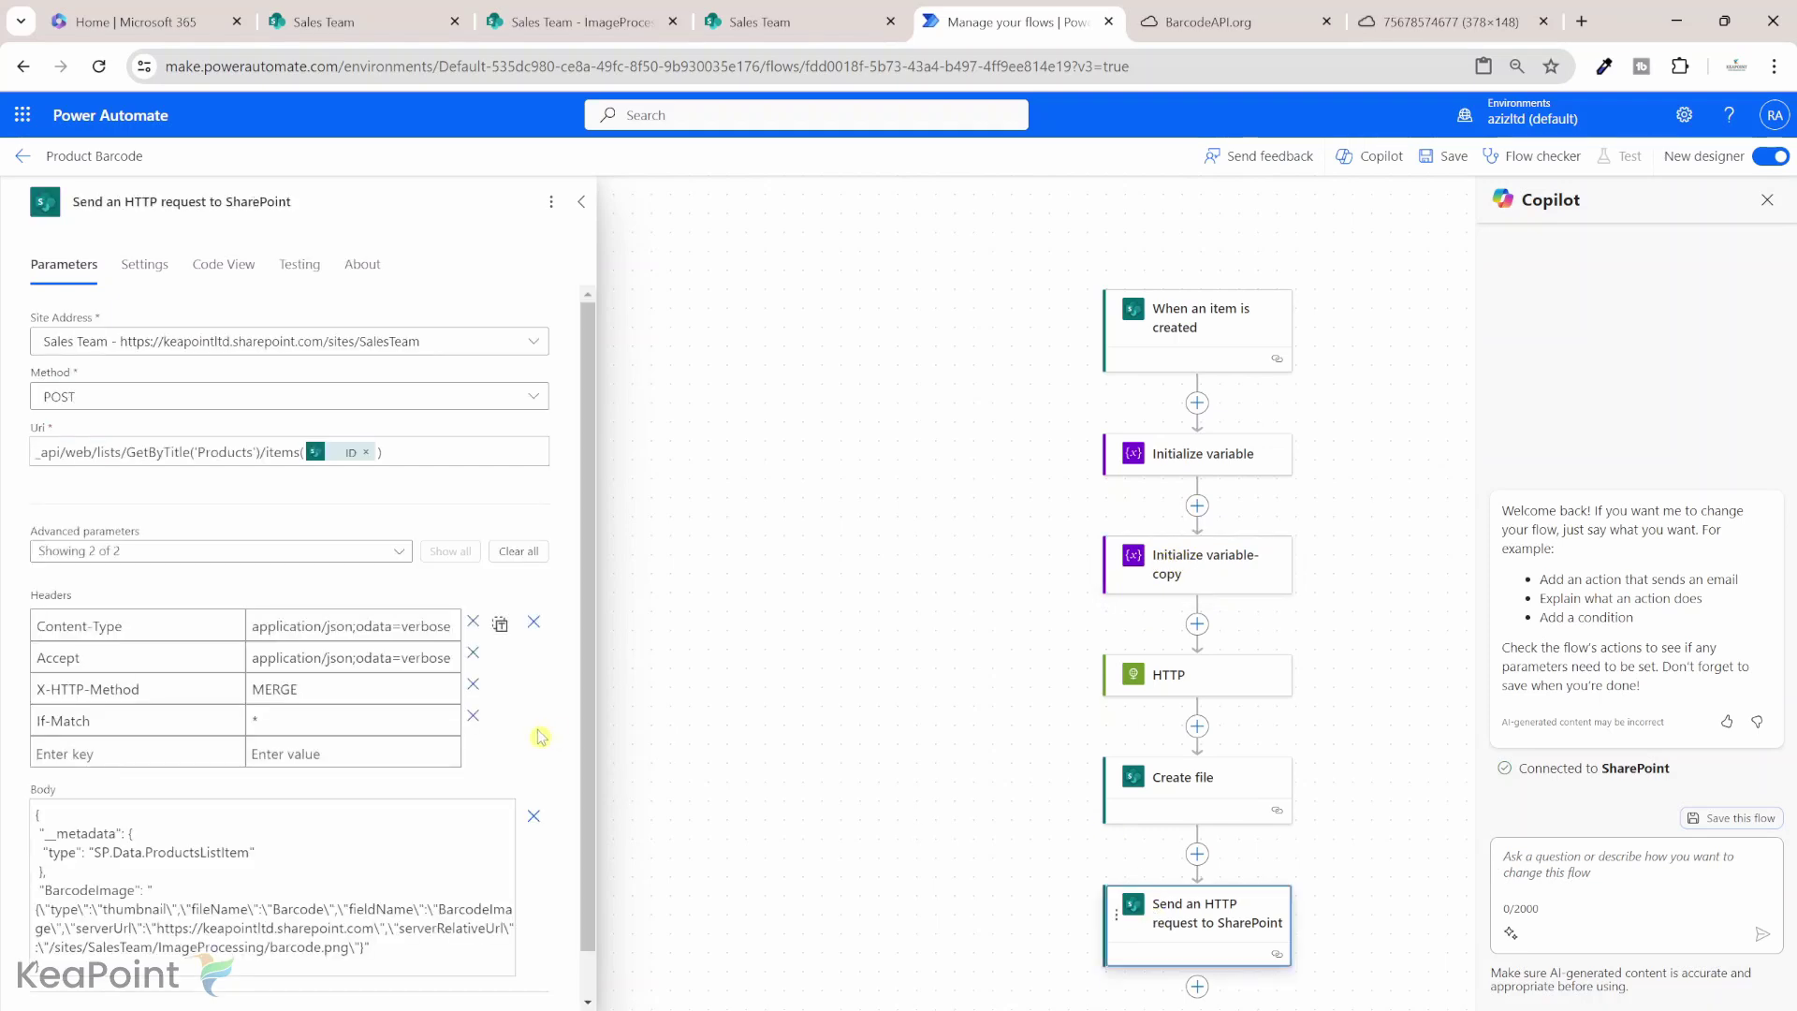
{"action": "double_click", "coordinate": [297, 861]}
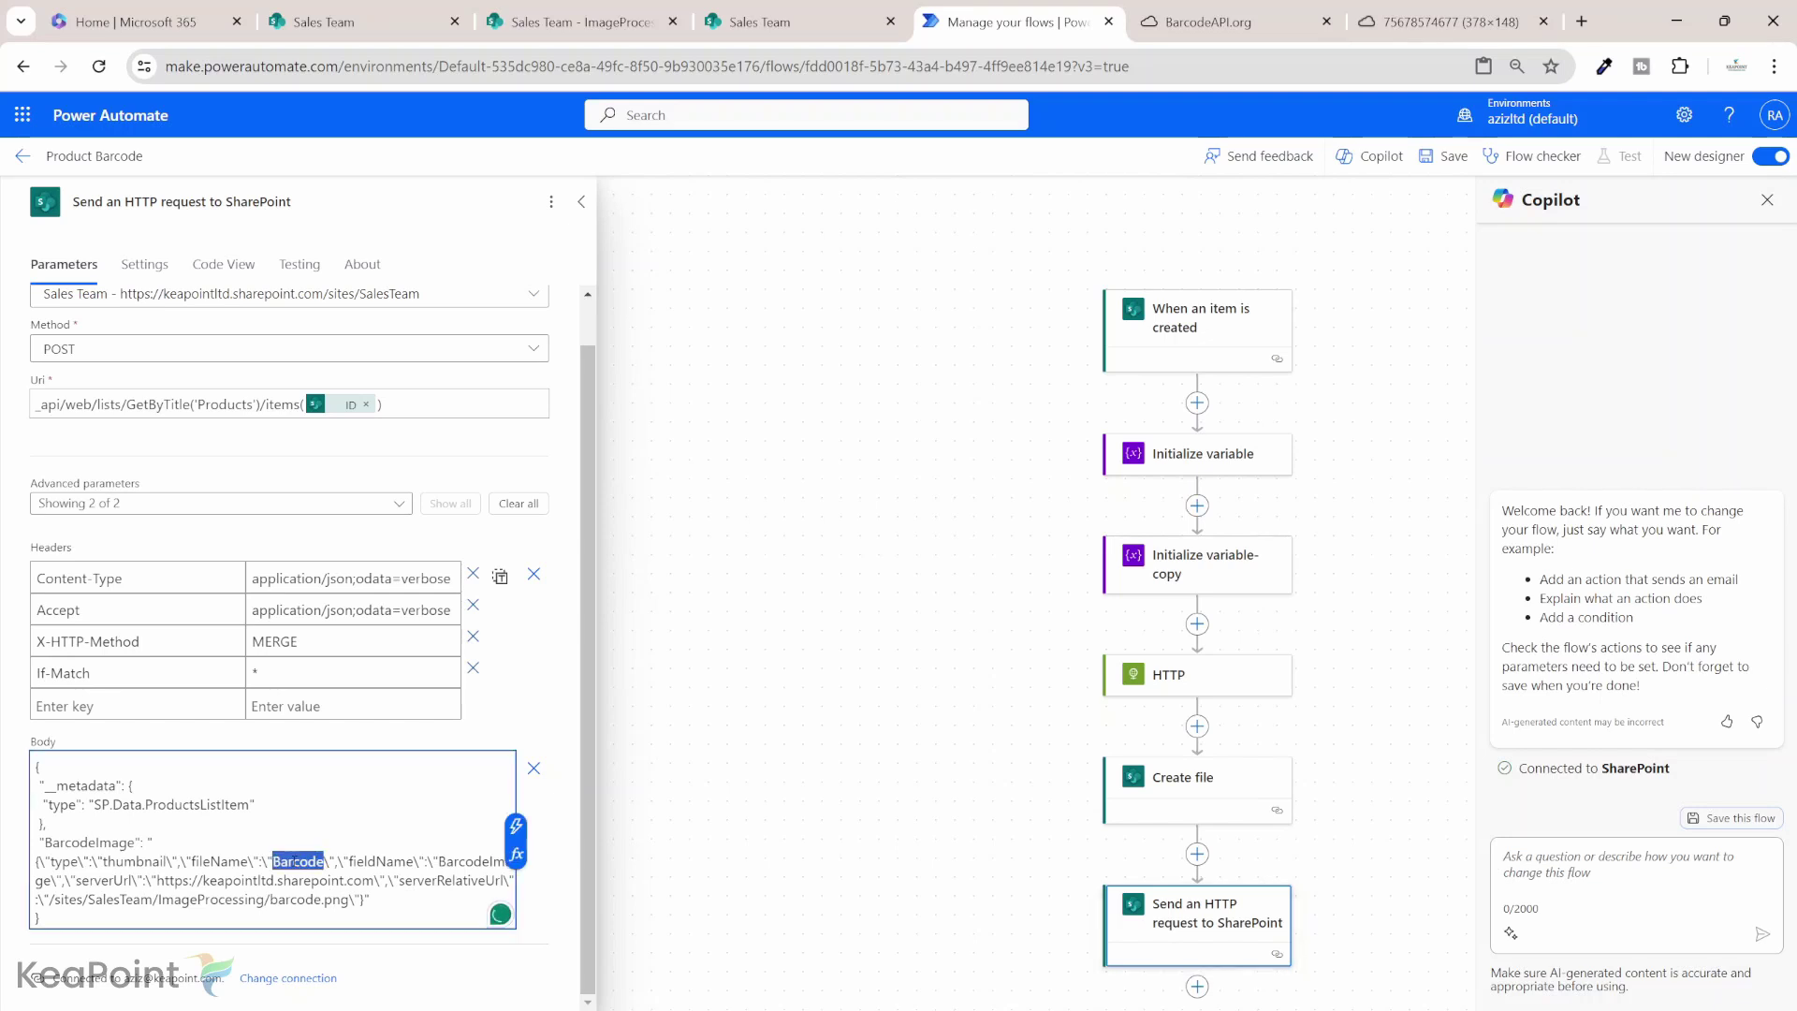
{"action": "key", "text": "BackSpace"}
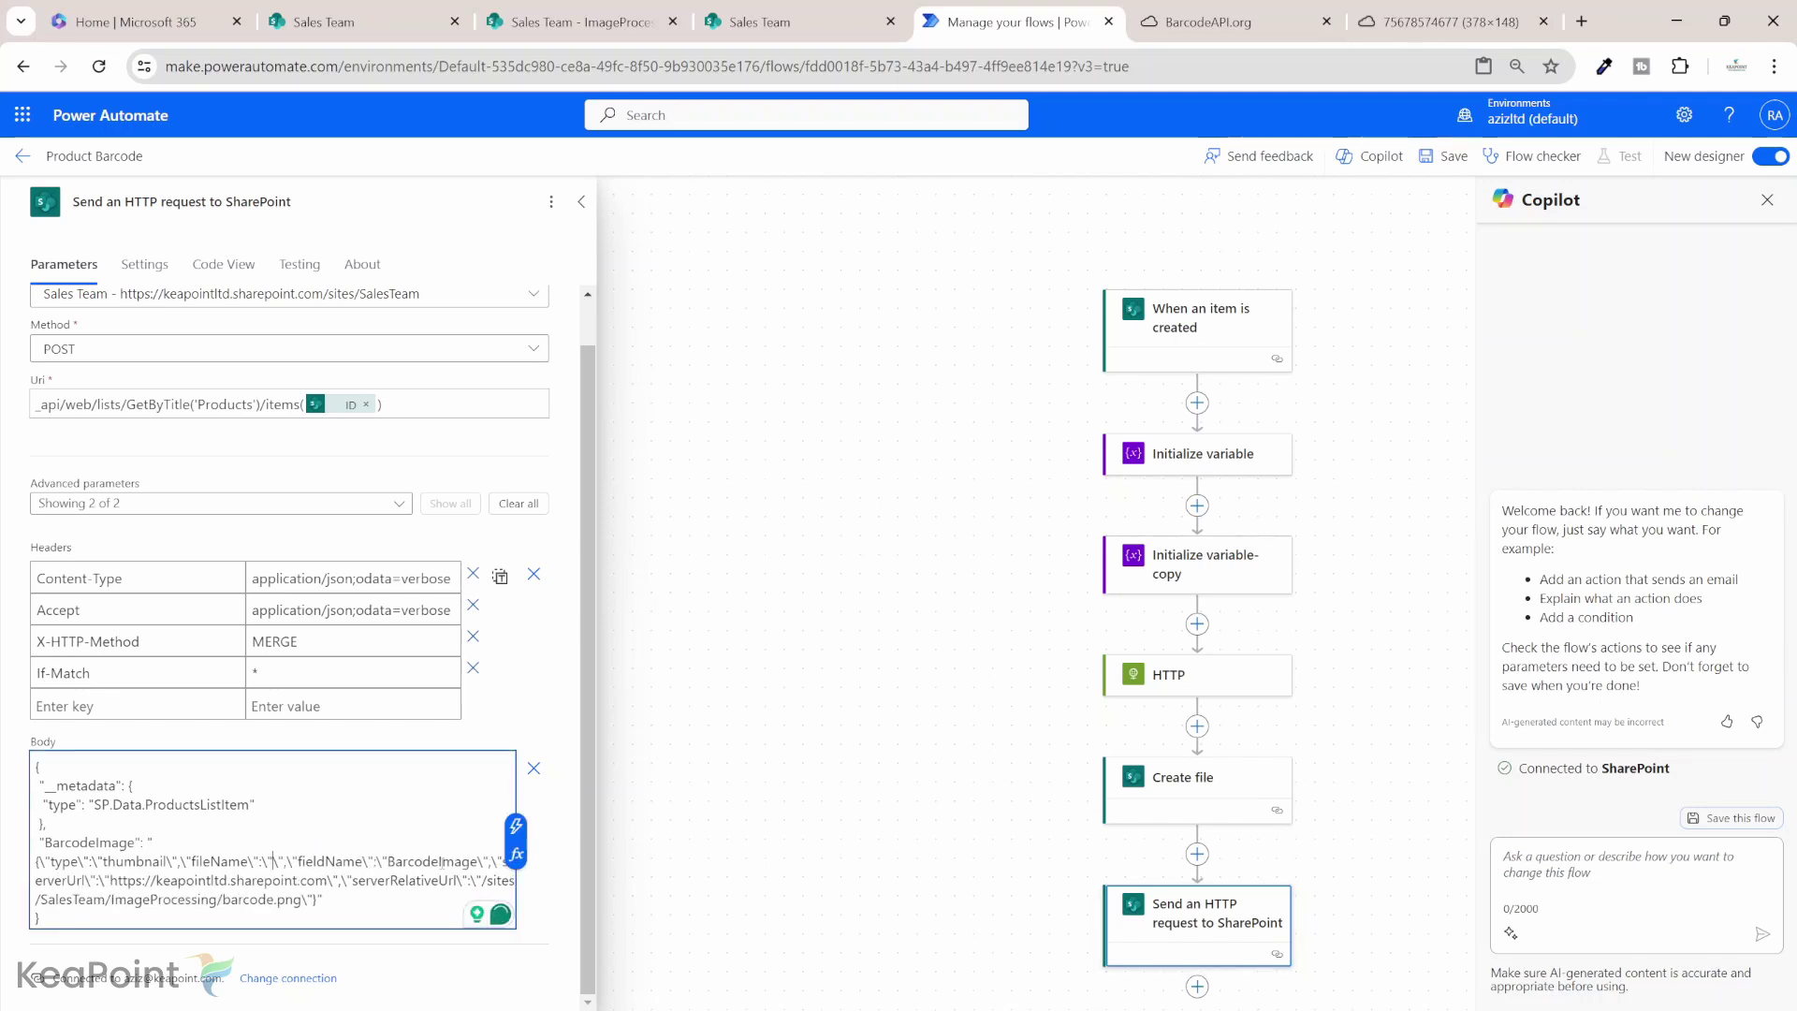
{"action": "left_click", "coordinate": [517, 828]}
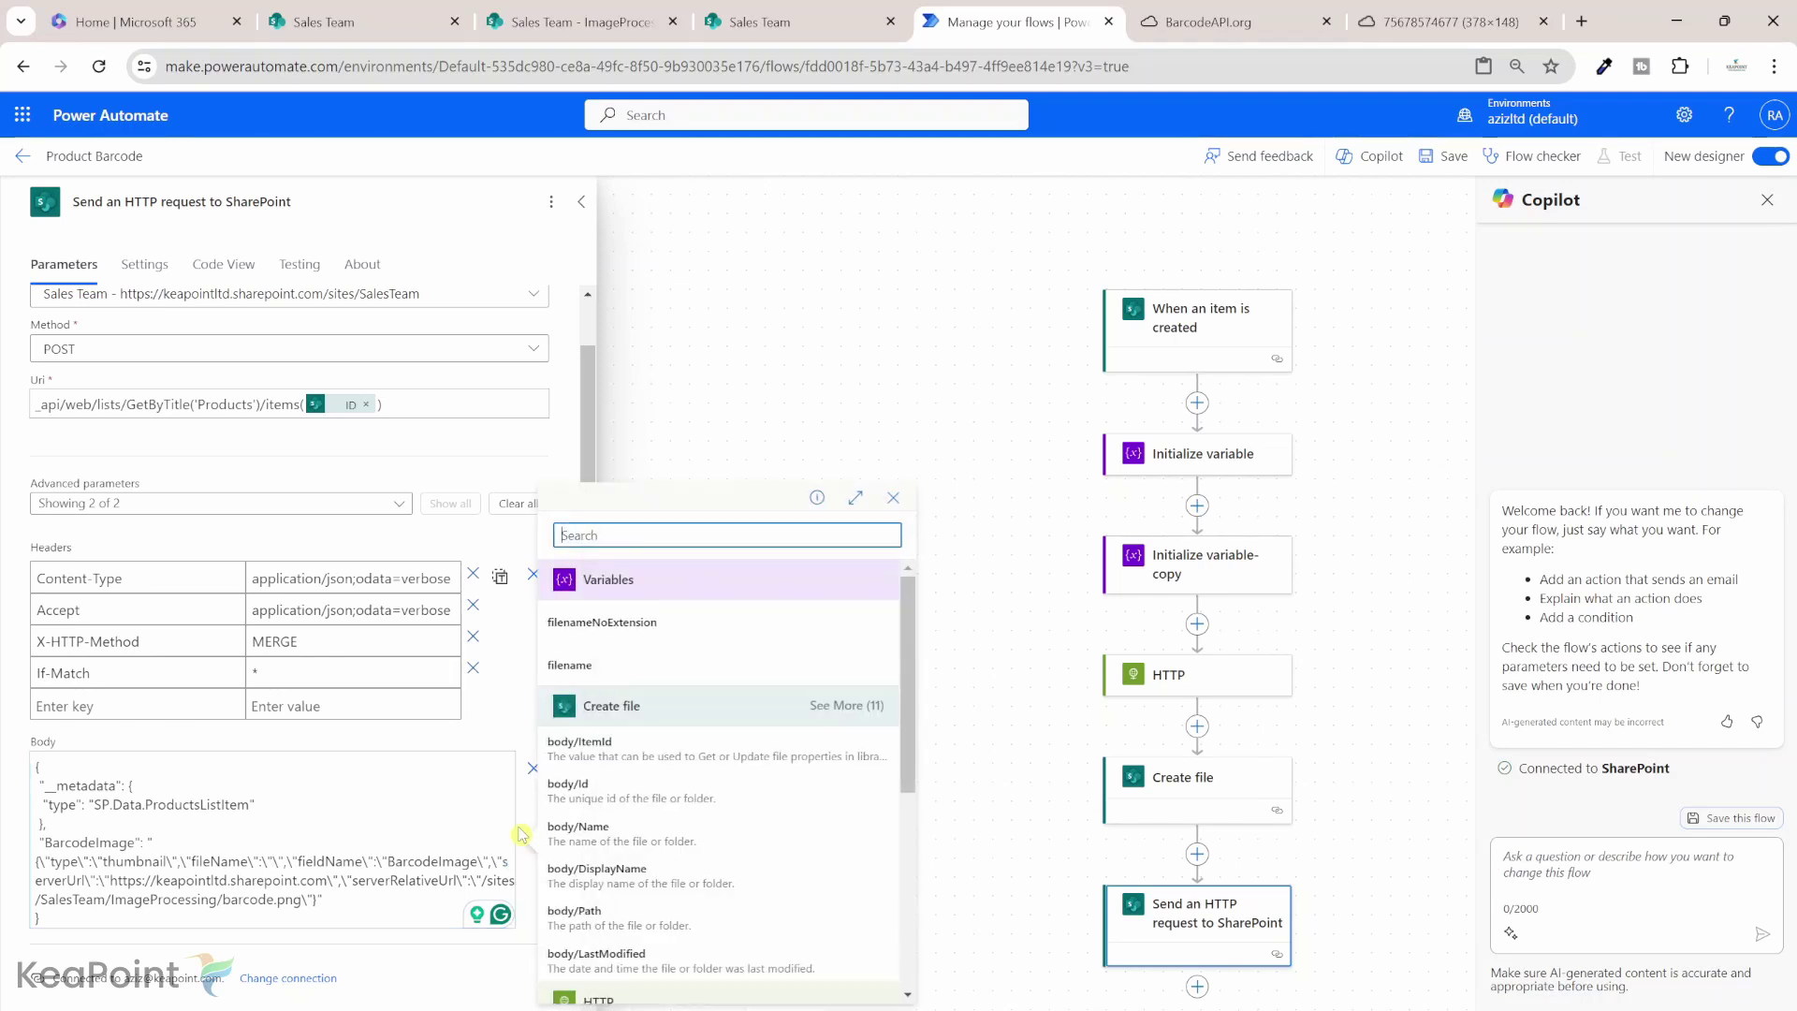
{"action": "left_click", "coordinate": [668, 631]}
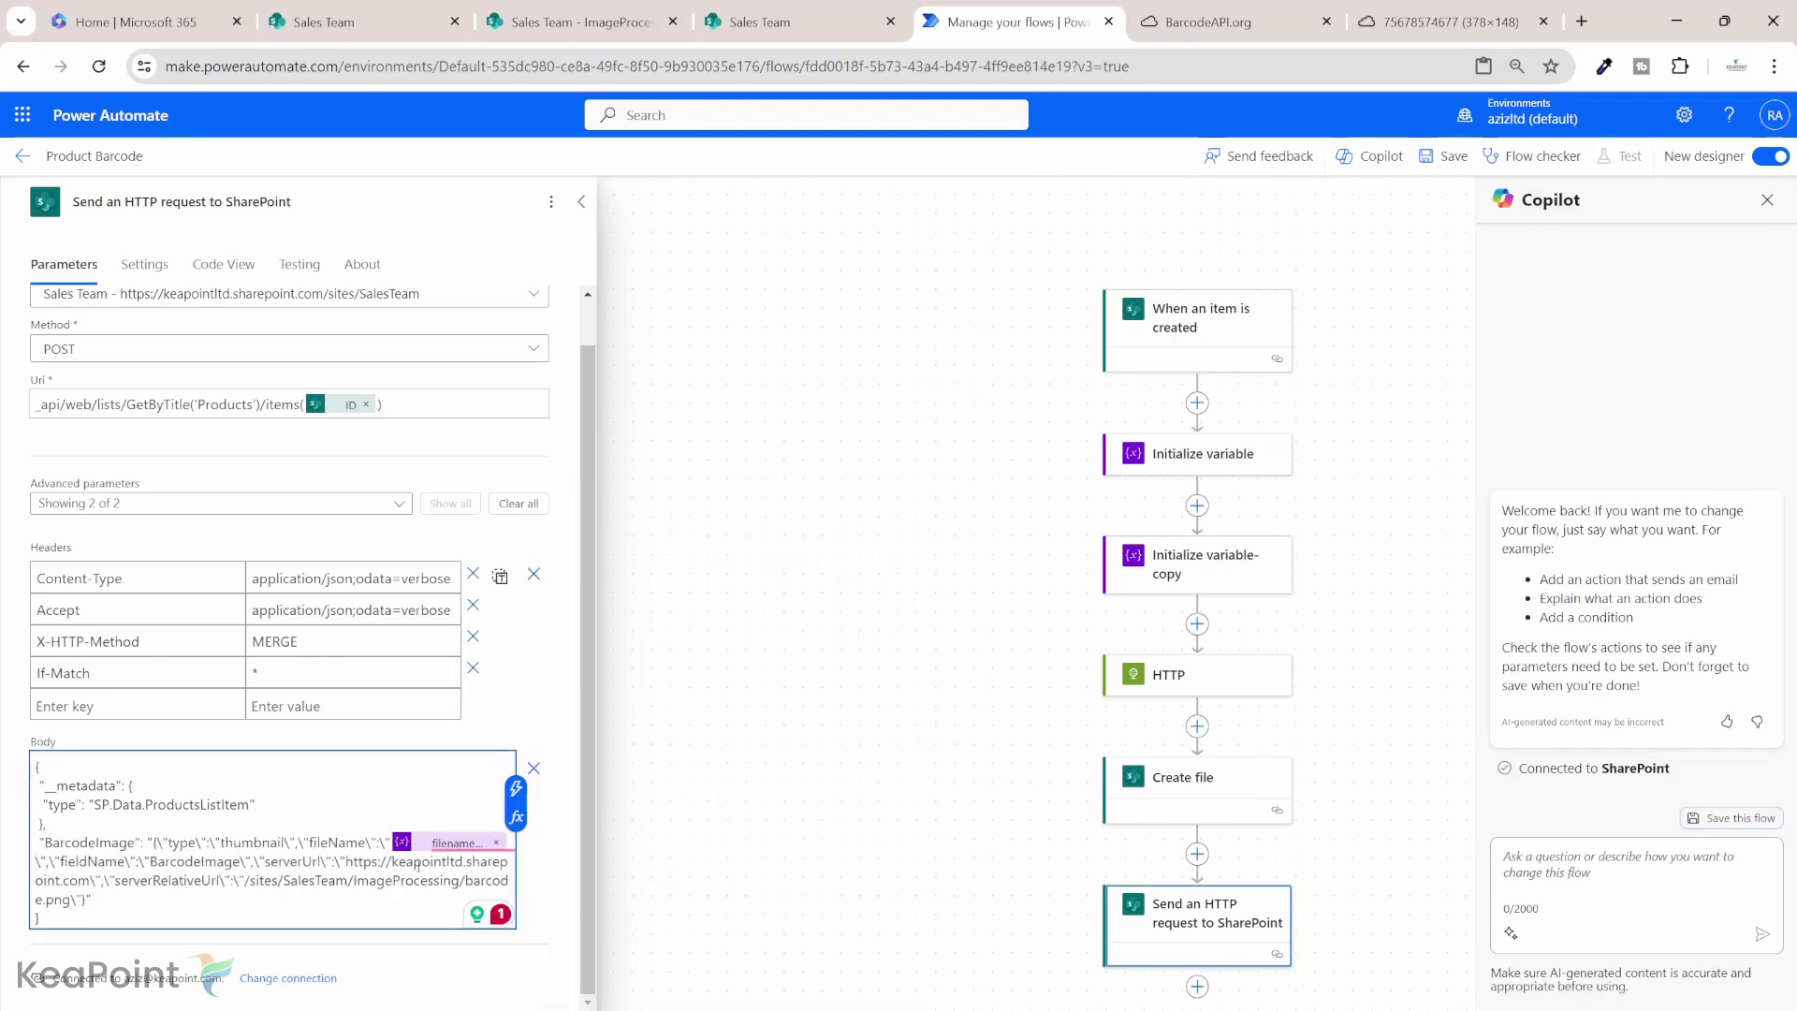
Step: Replace barcode.png at the end of the body's serverRelativeUrl with the filename variable, keeping the path /sites/SalesTeam/ImageProcessing/
{"action": "double_click", "coordinate": [417, 862]}
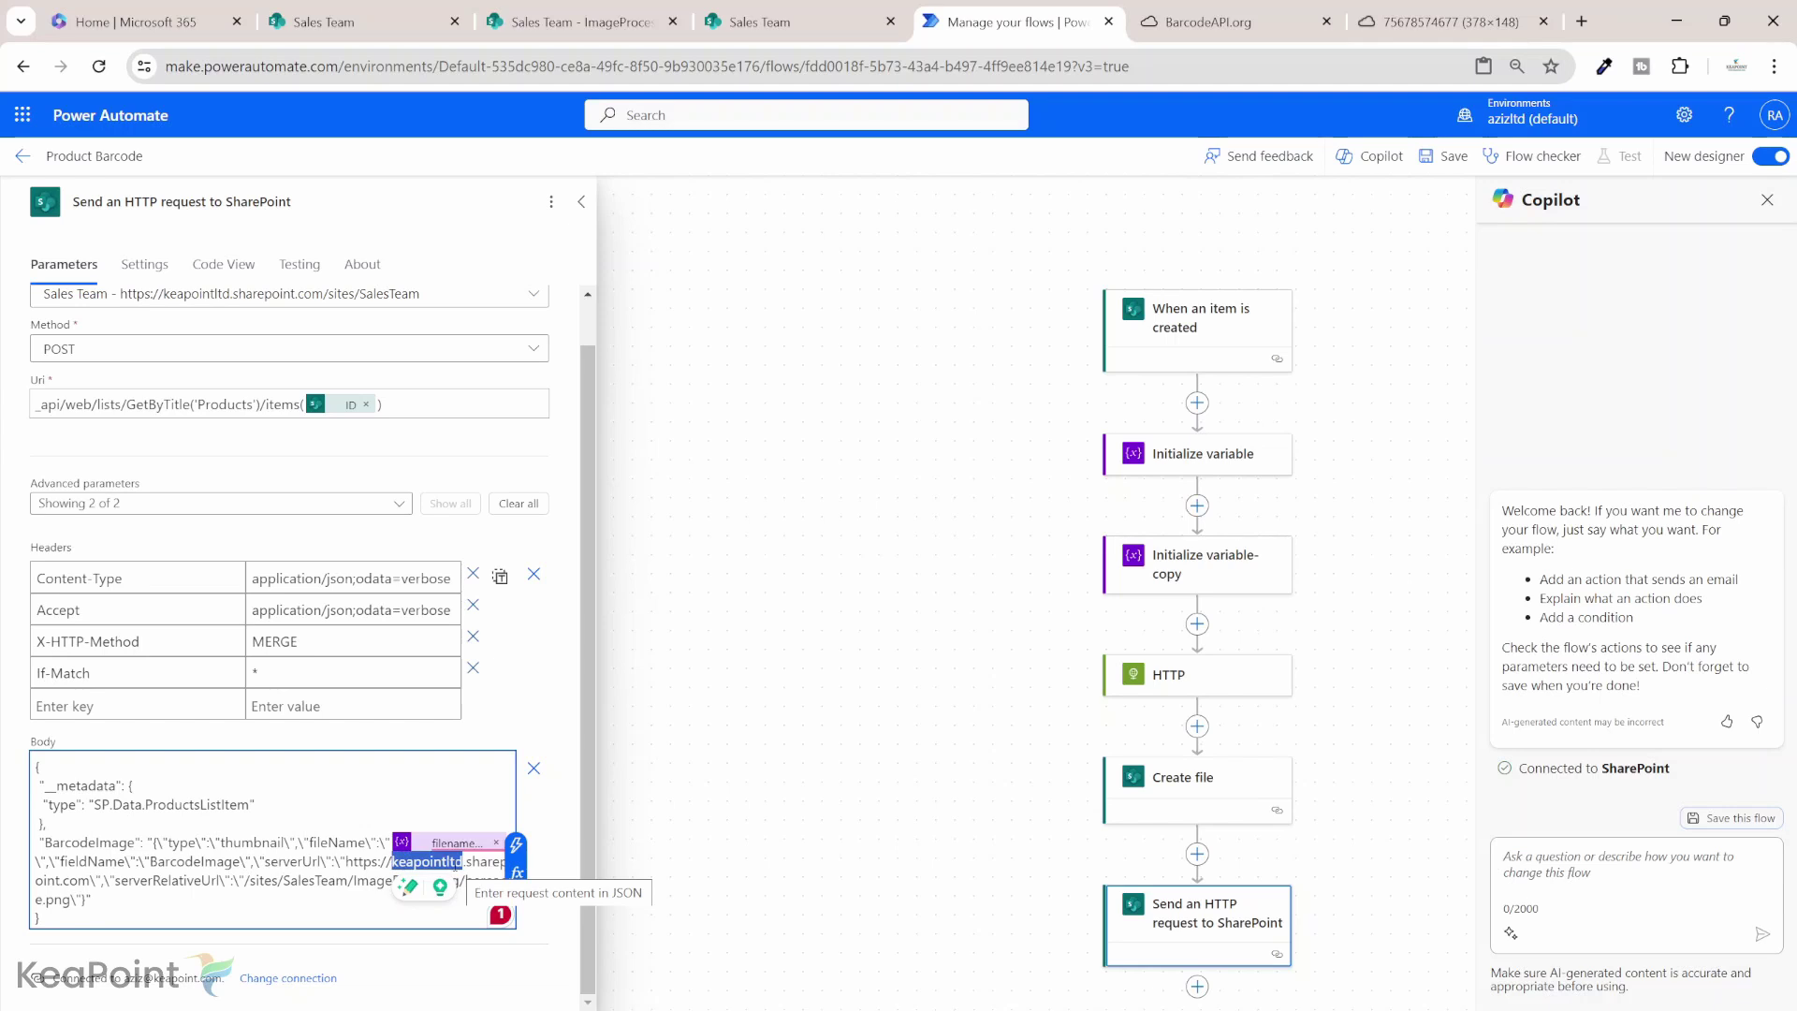
{"action": "left_click", "coordinate": [295, 894]}
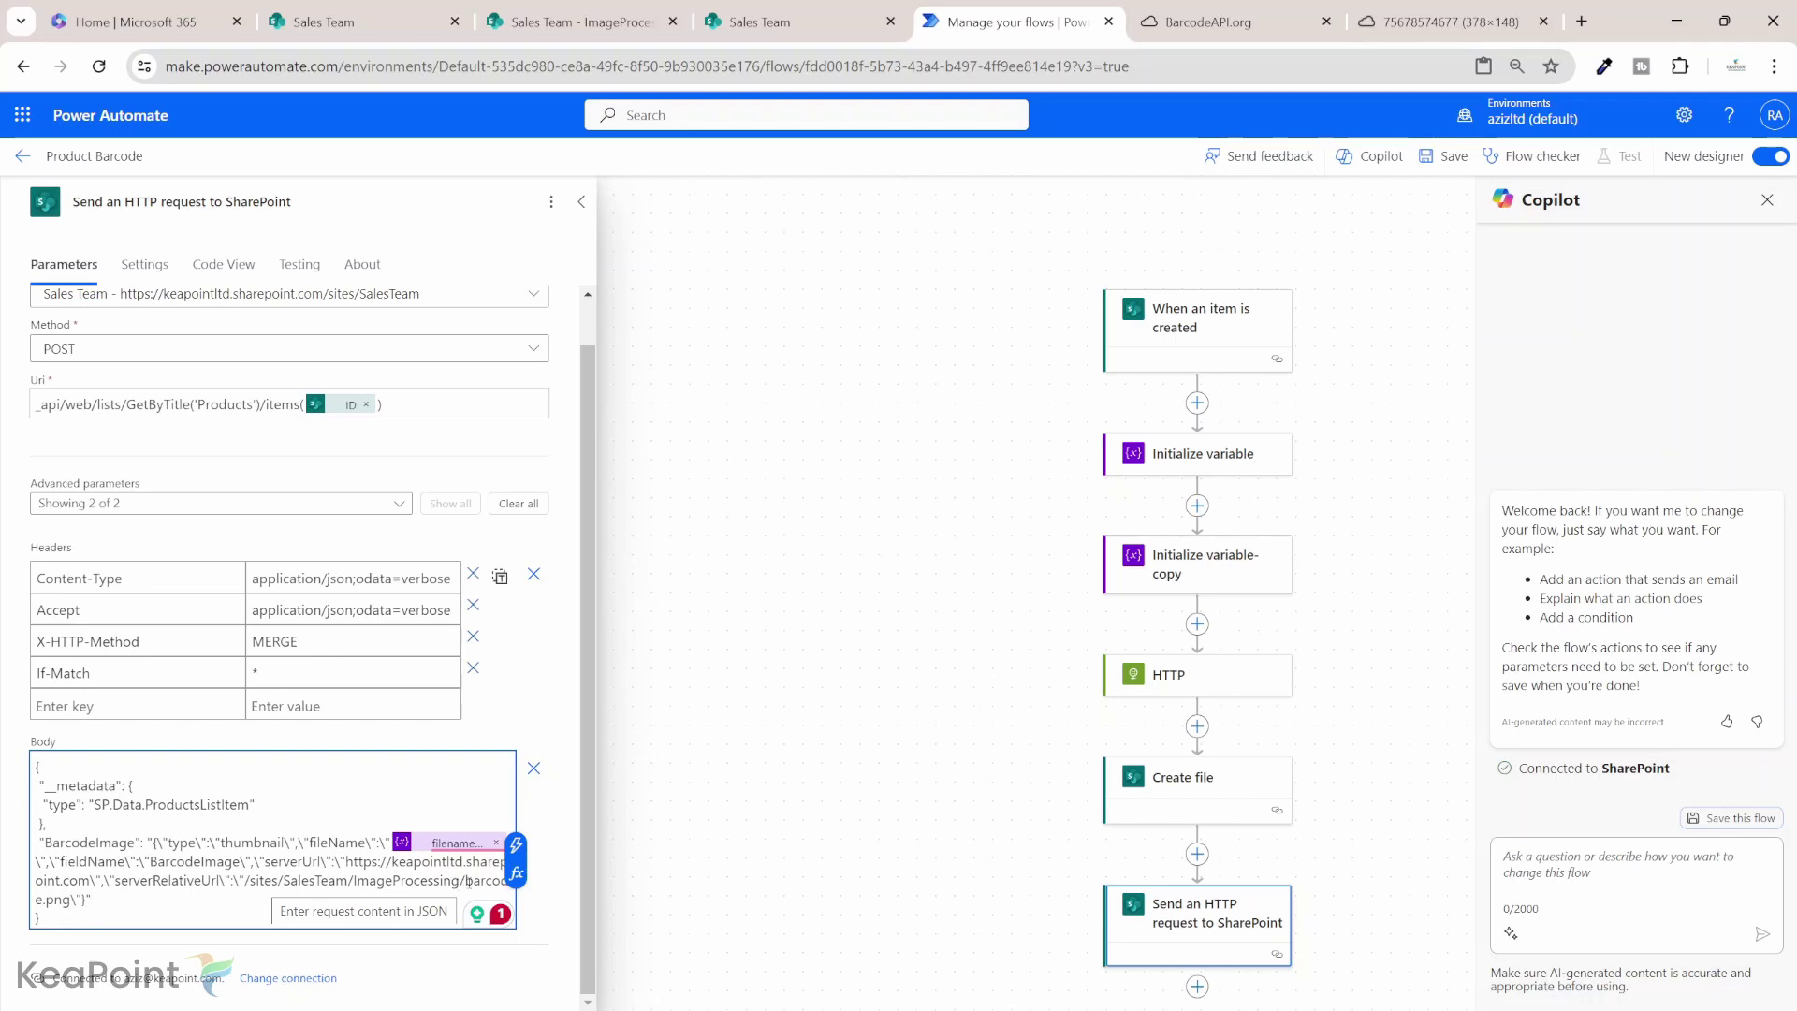
{"action": "key", "text": "BackSpace"}
{"action": "key", "text": "BackSpace"}
{"action": "key", "text": "BackSpace"}
{"action": "key", "text": "BackSpace"}
{"action": "key", "text": "BackSpace"}
{"action": "key", "text": "BackSpace"}
{"action": "key", "text": "BackSpace"}
{"action": "key", "text": "BackSpace"}
{"action": "key", "text": "BackSpace"}
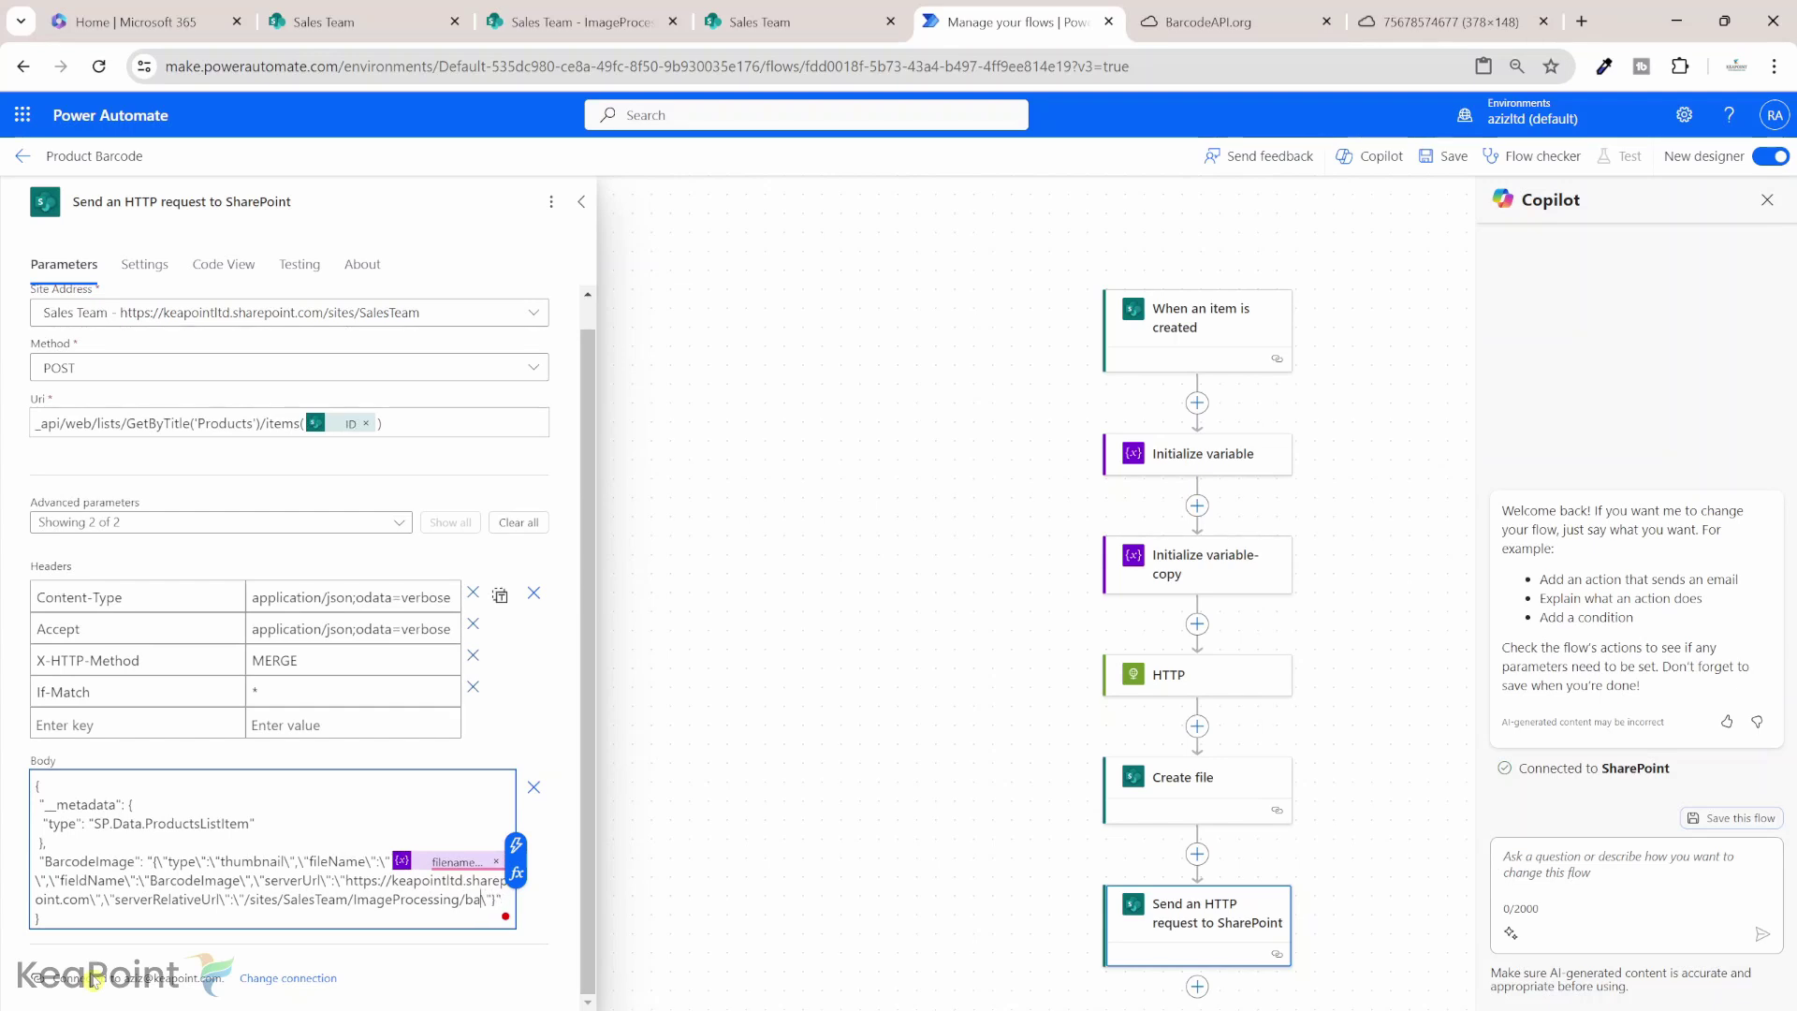
{"action": "key", "text": "BackSpace"}
{"action": "key", "text": "BackSpace"}
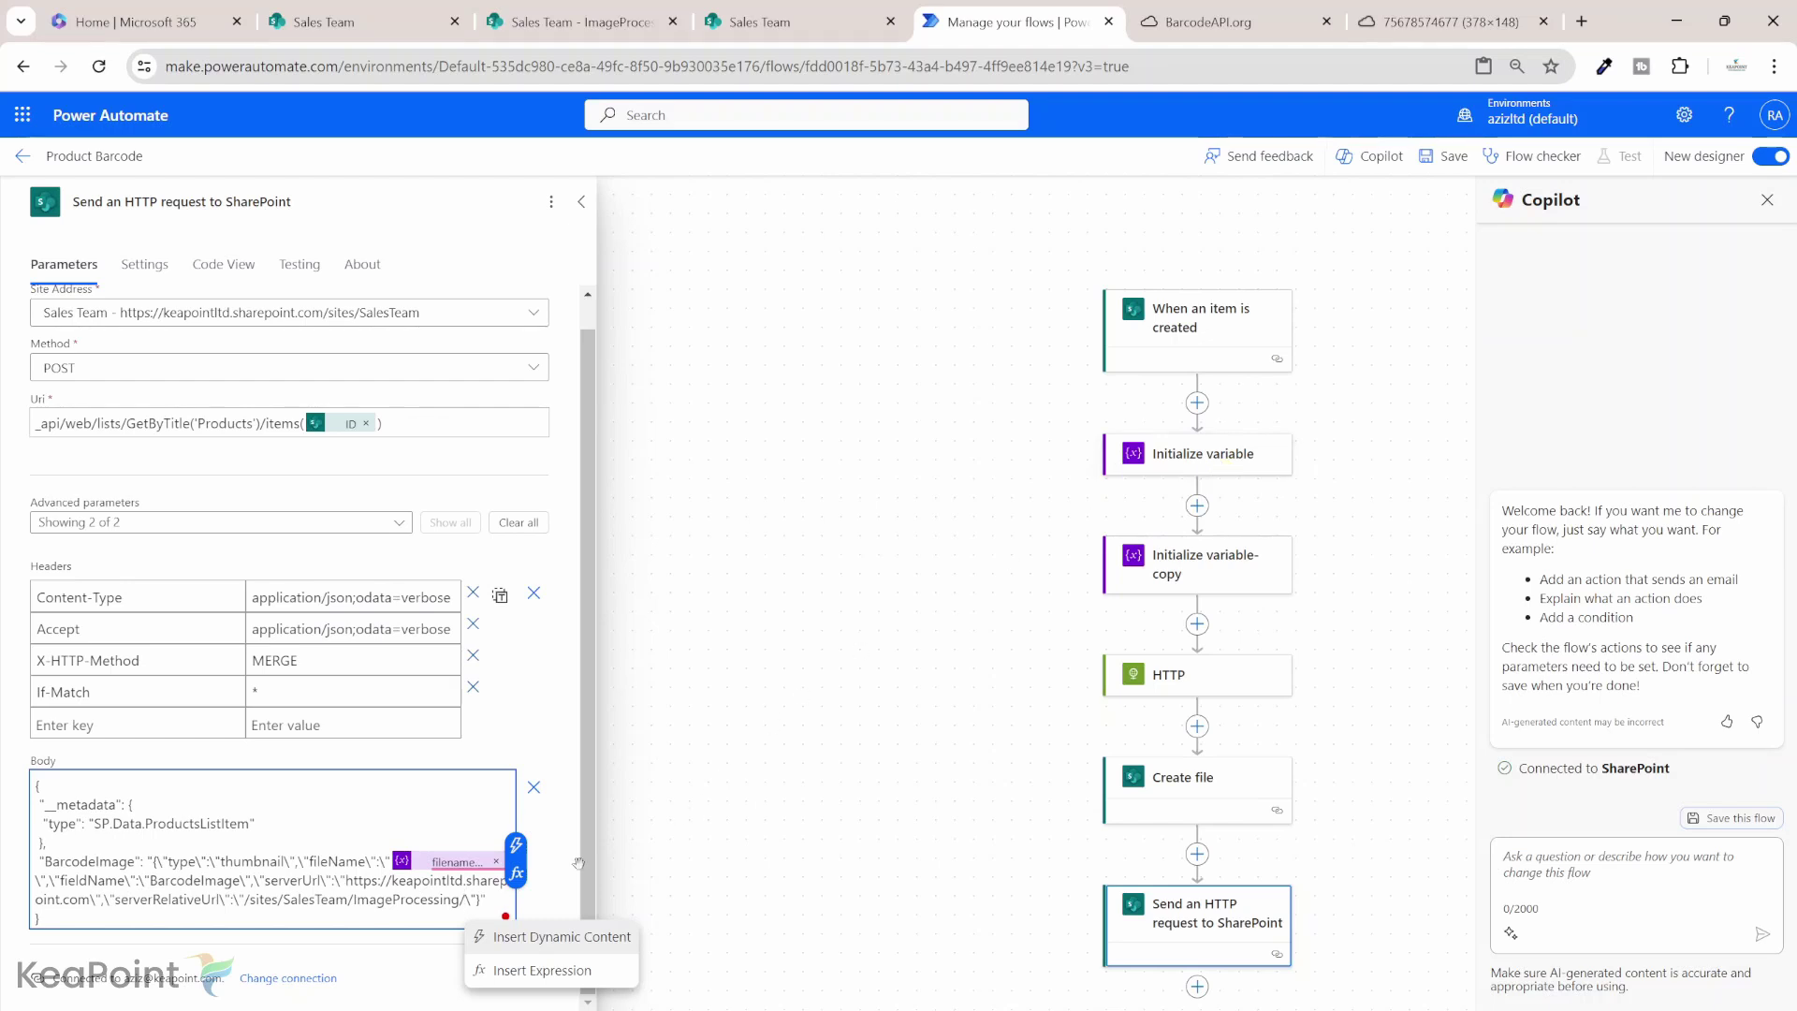
{"action": "left_click", "coordinate": [517, 845]}
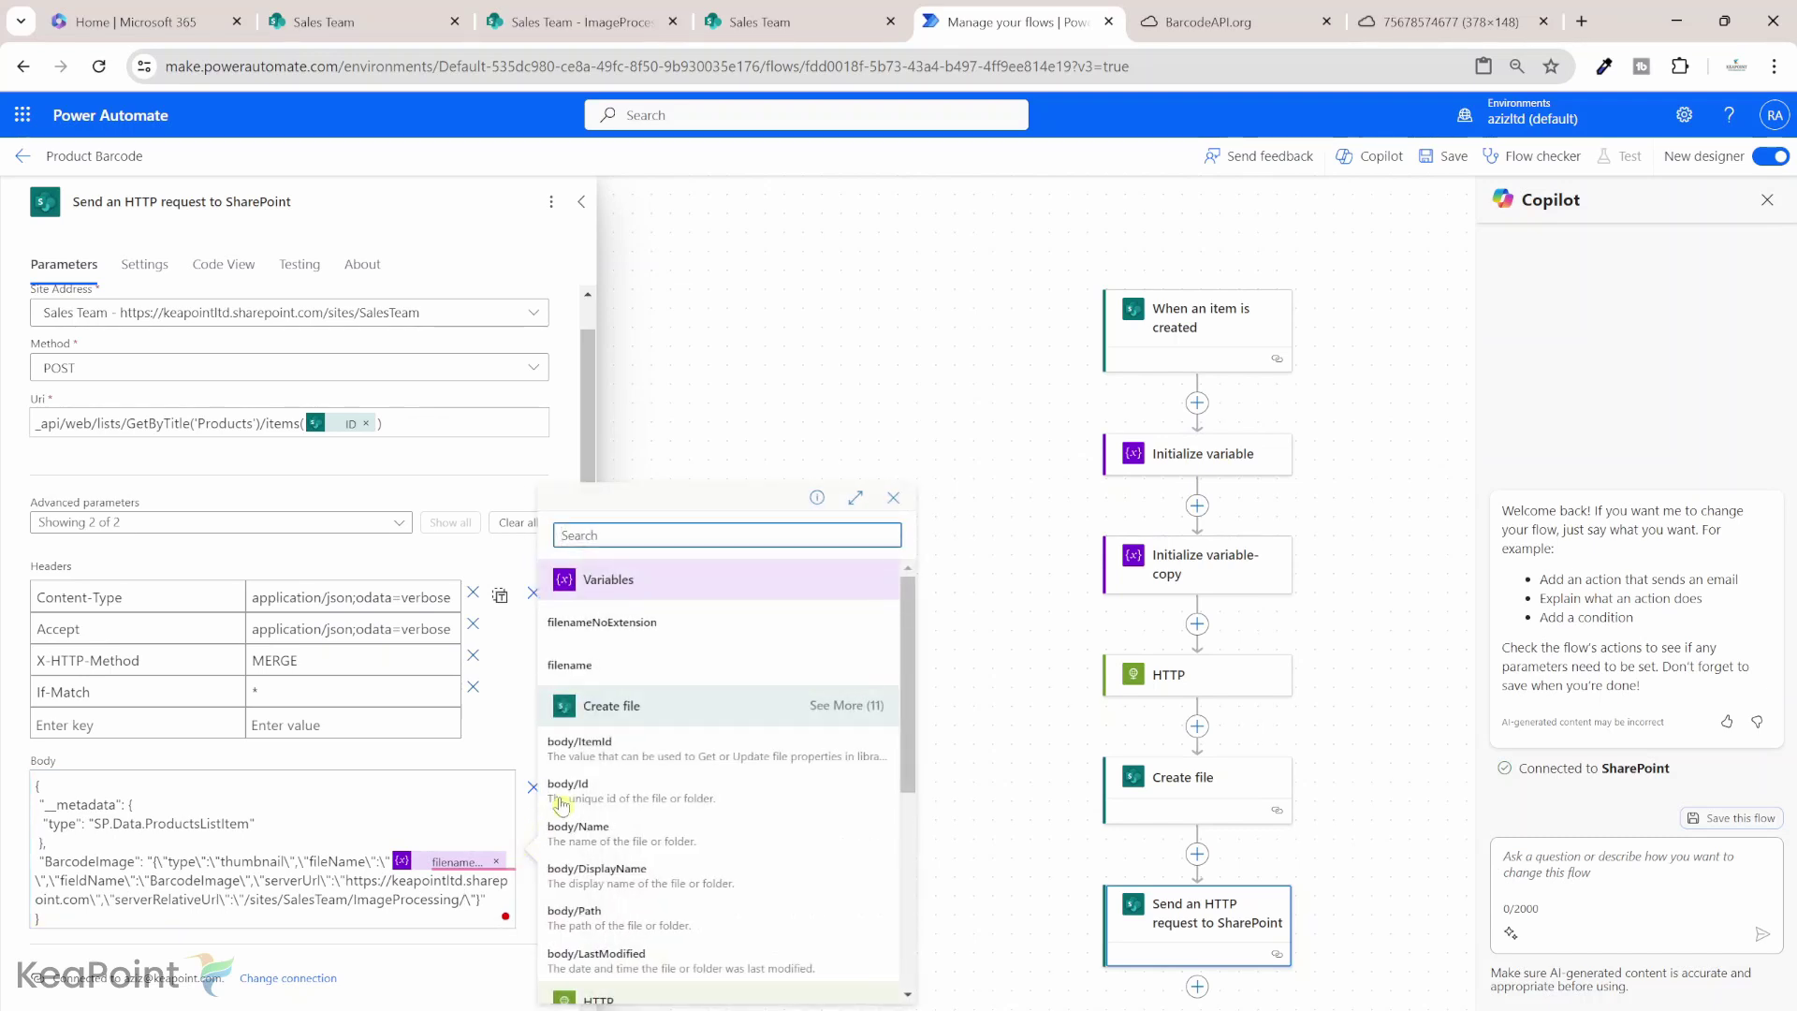
{"action": "left_click", "coordinate": [607, 670]}
Step: Review the list, column and server names in the SharePoint request's body and save the flow
{"action": "scroll", "coordinate": [535, 719], "scroll_direction": "down", "scroll_amount": 1}
{"action": "left_click", "coordinate": [162, 805]}
{"action": "left_click_drag", "start_coordinate": [162, 805], "coordinate": [199, 805]}
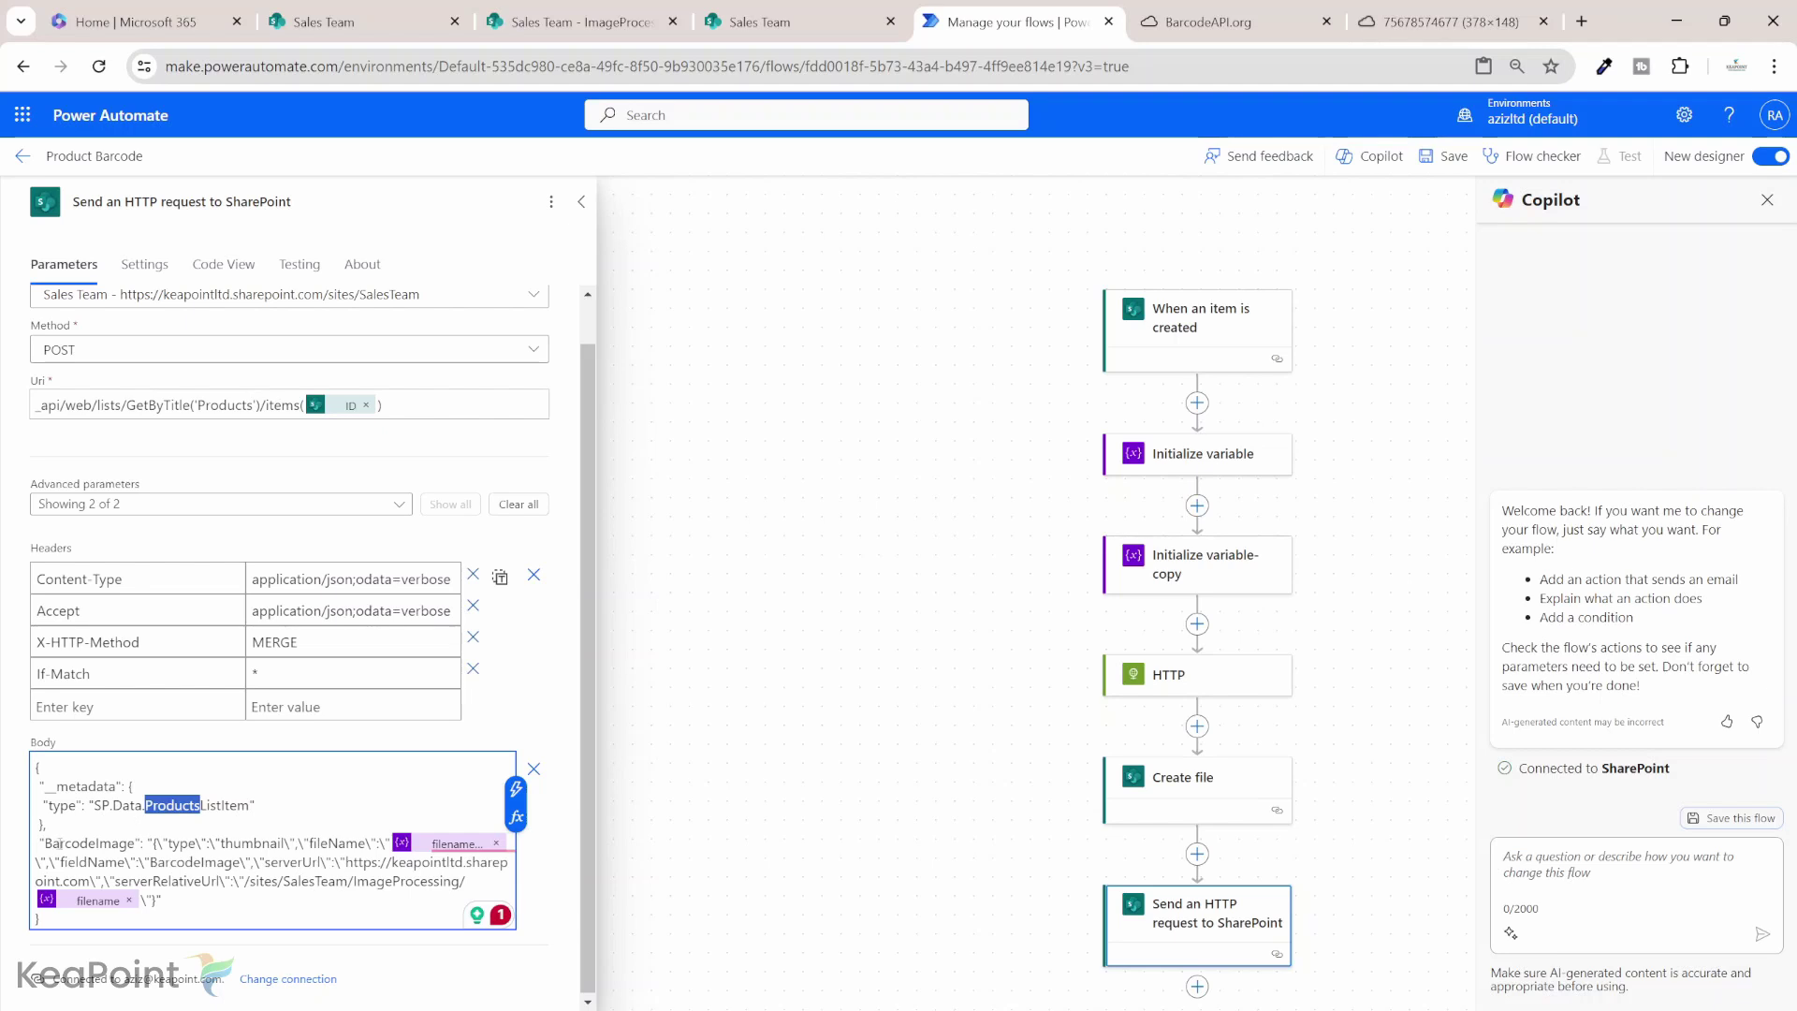
{"action": "left_click_drag", "start_coordinate": [44, 842], "coordinate": [135, 843]}
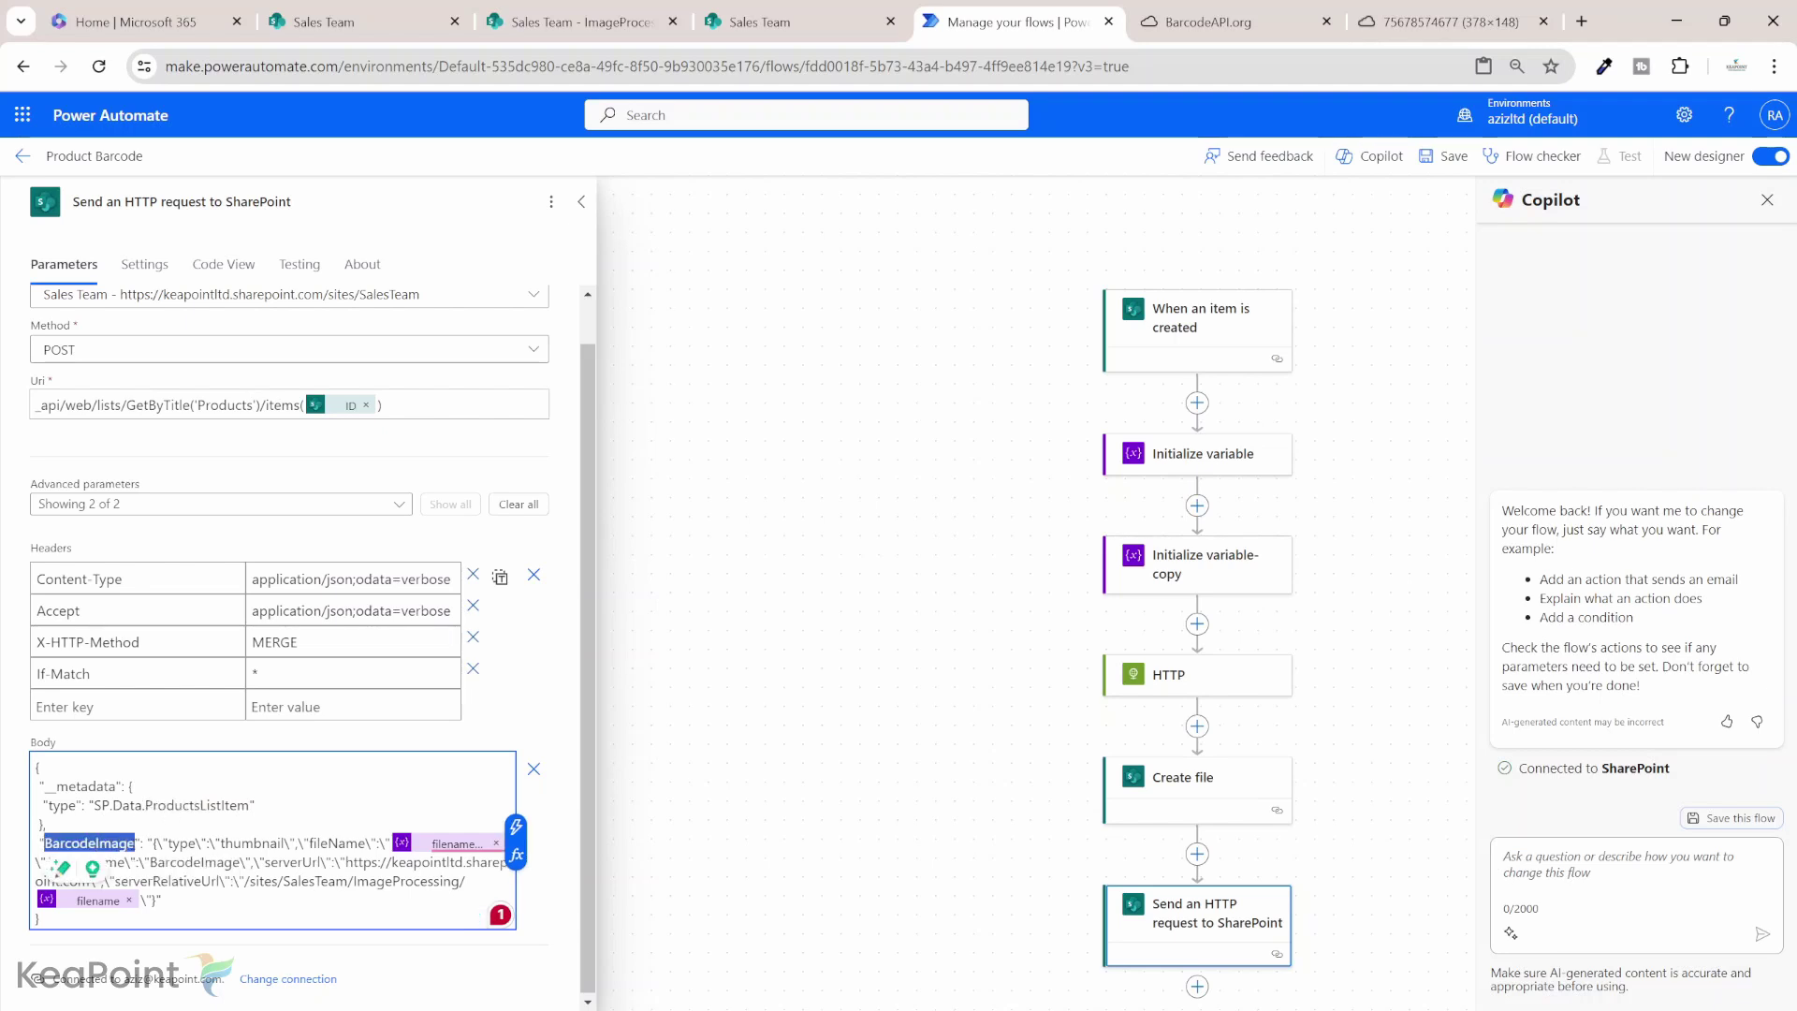
{"action": "left_click_drag", "start_coordinate": [149, 862], "coordinate": [241, 862]}
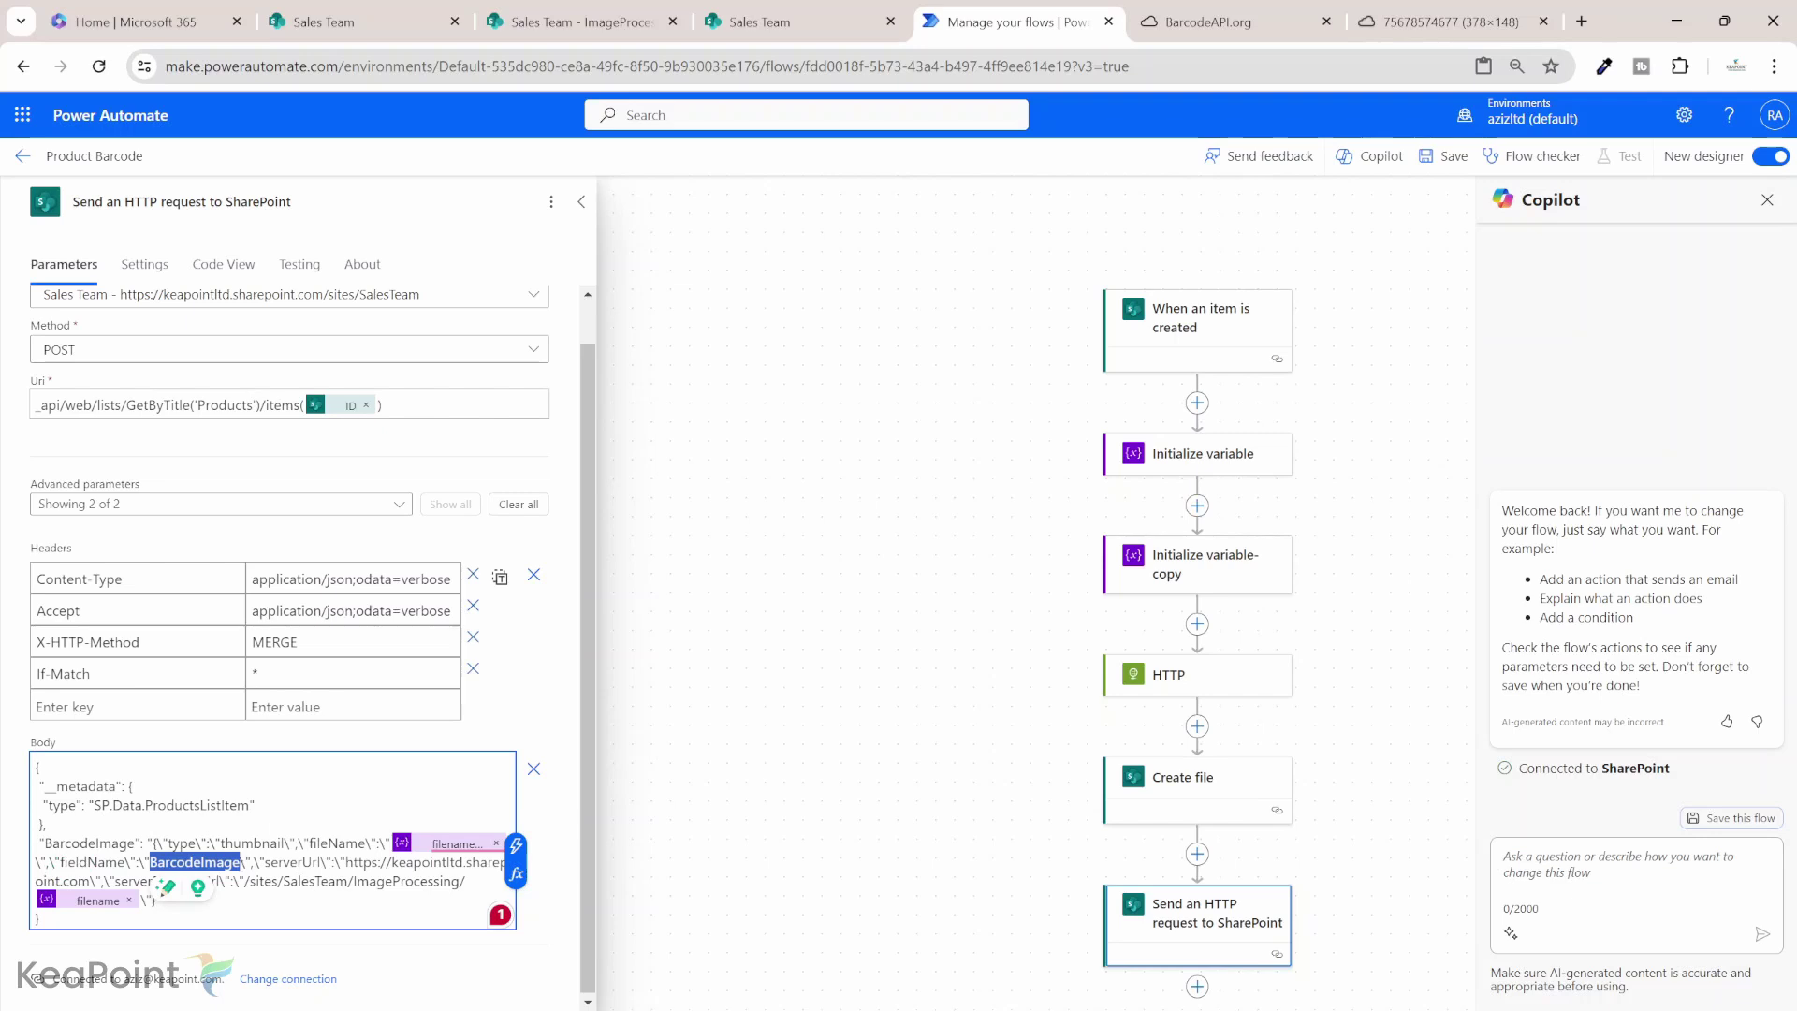
{"action": "double_click", "coordinate": [427, 862]}
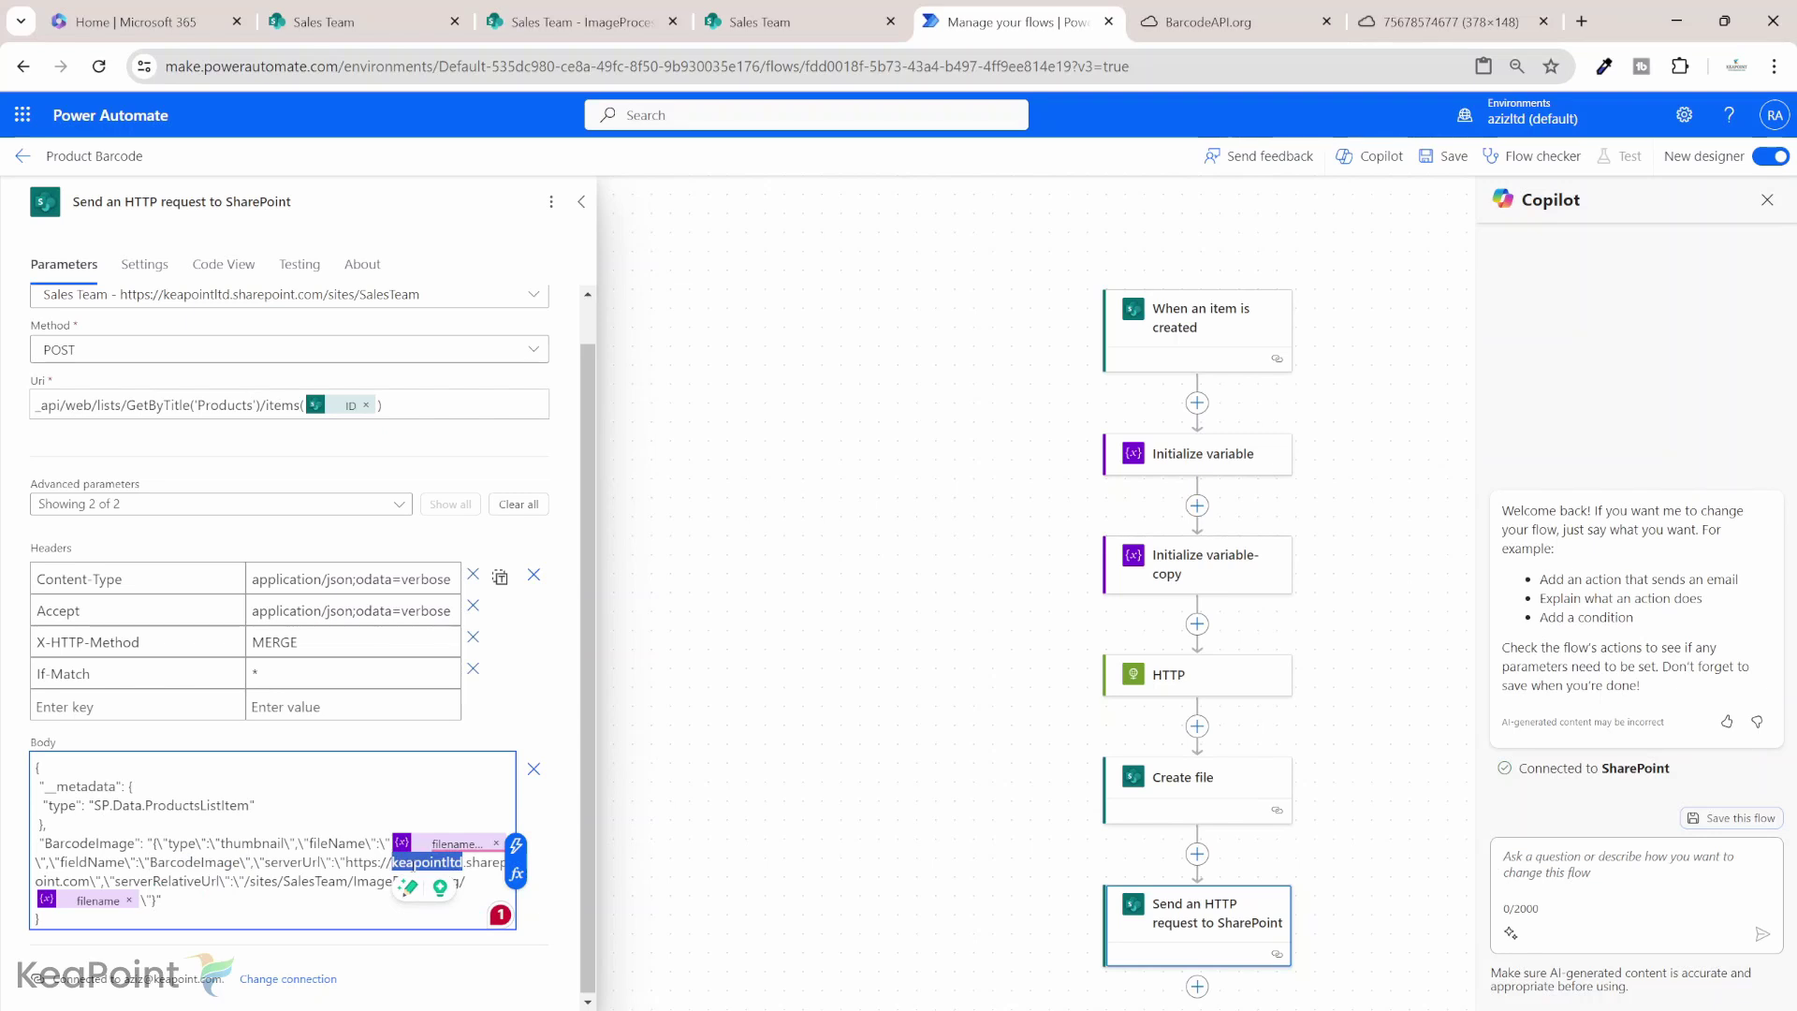
{"action": "left_click", "coordinate": [282, 910]}
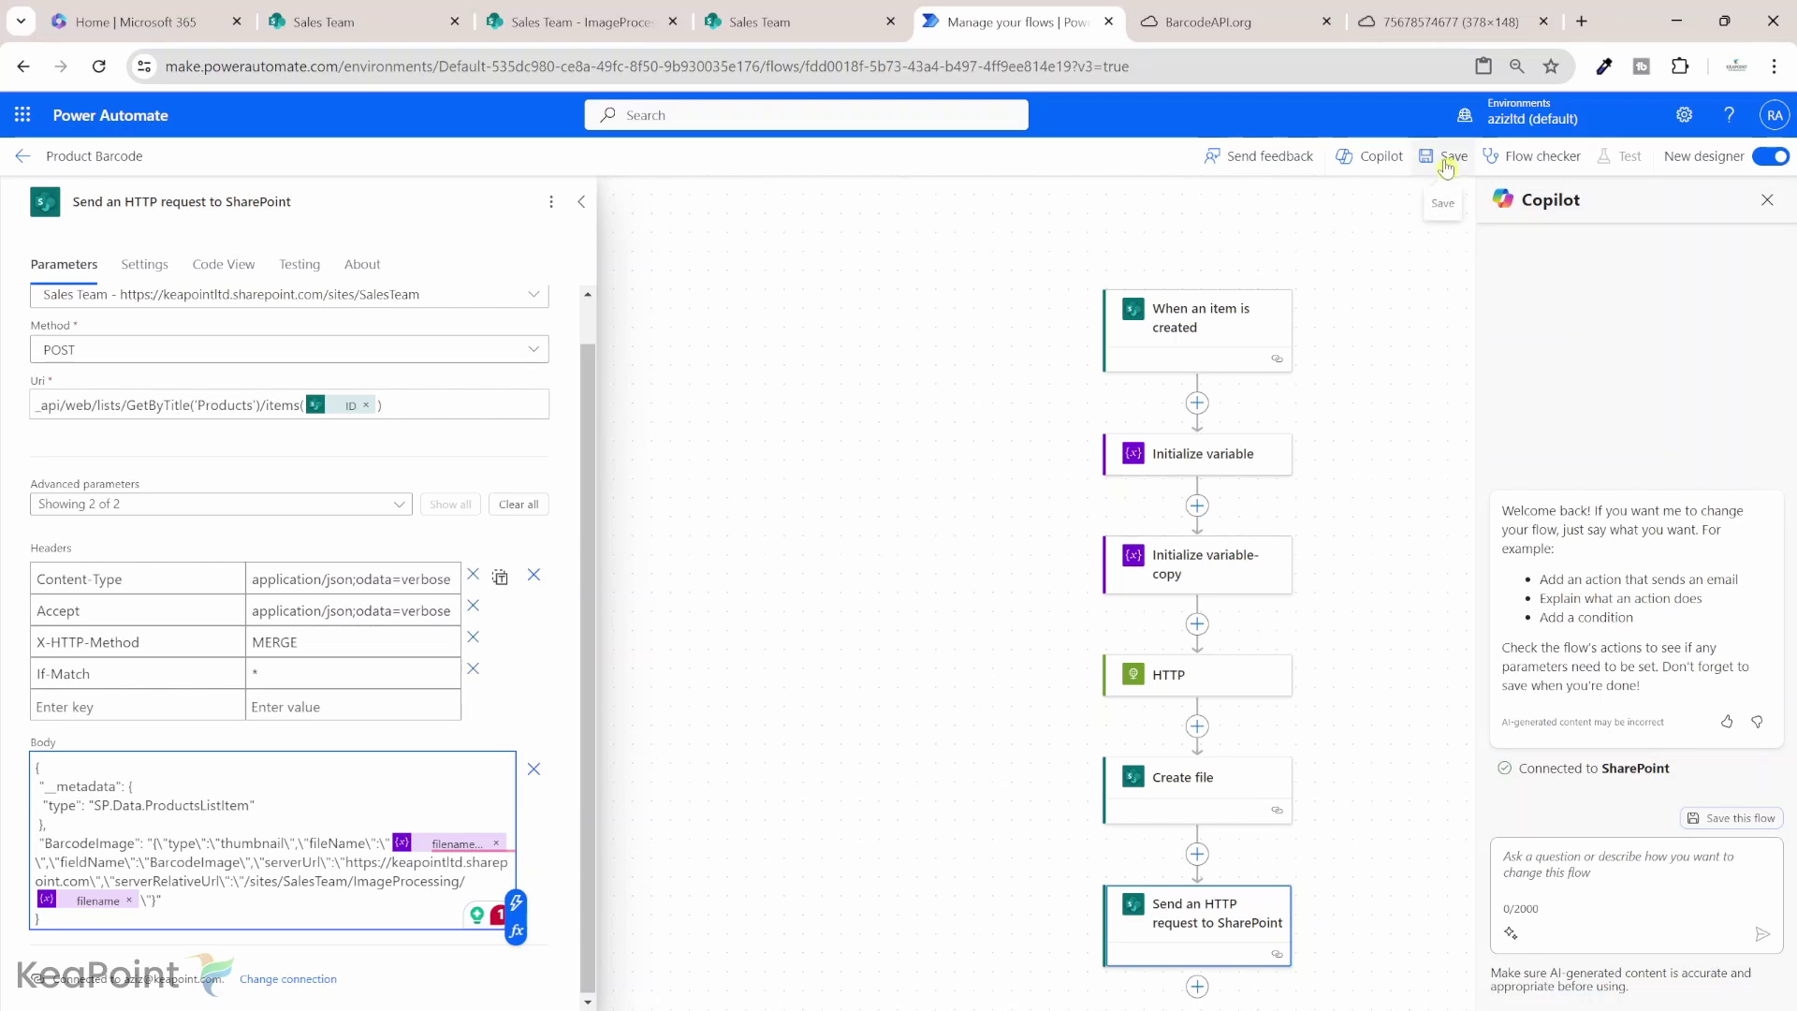
{"action": "left_click", "coordinate": [1447, 161]}
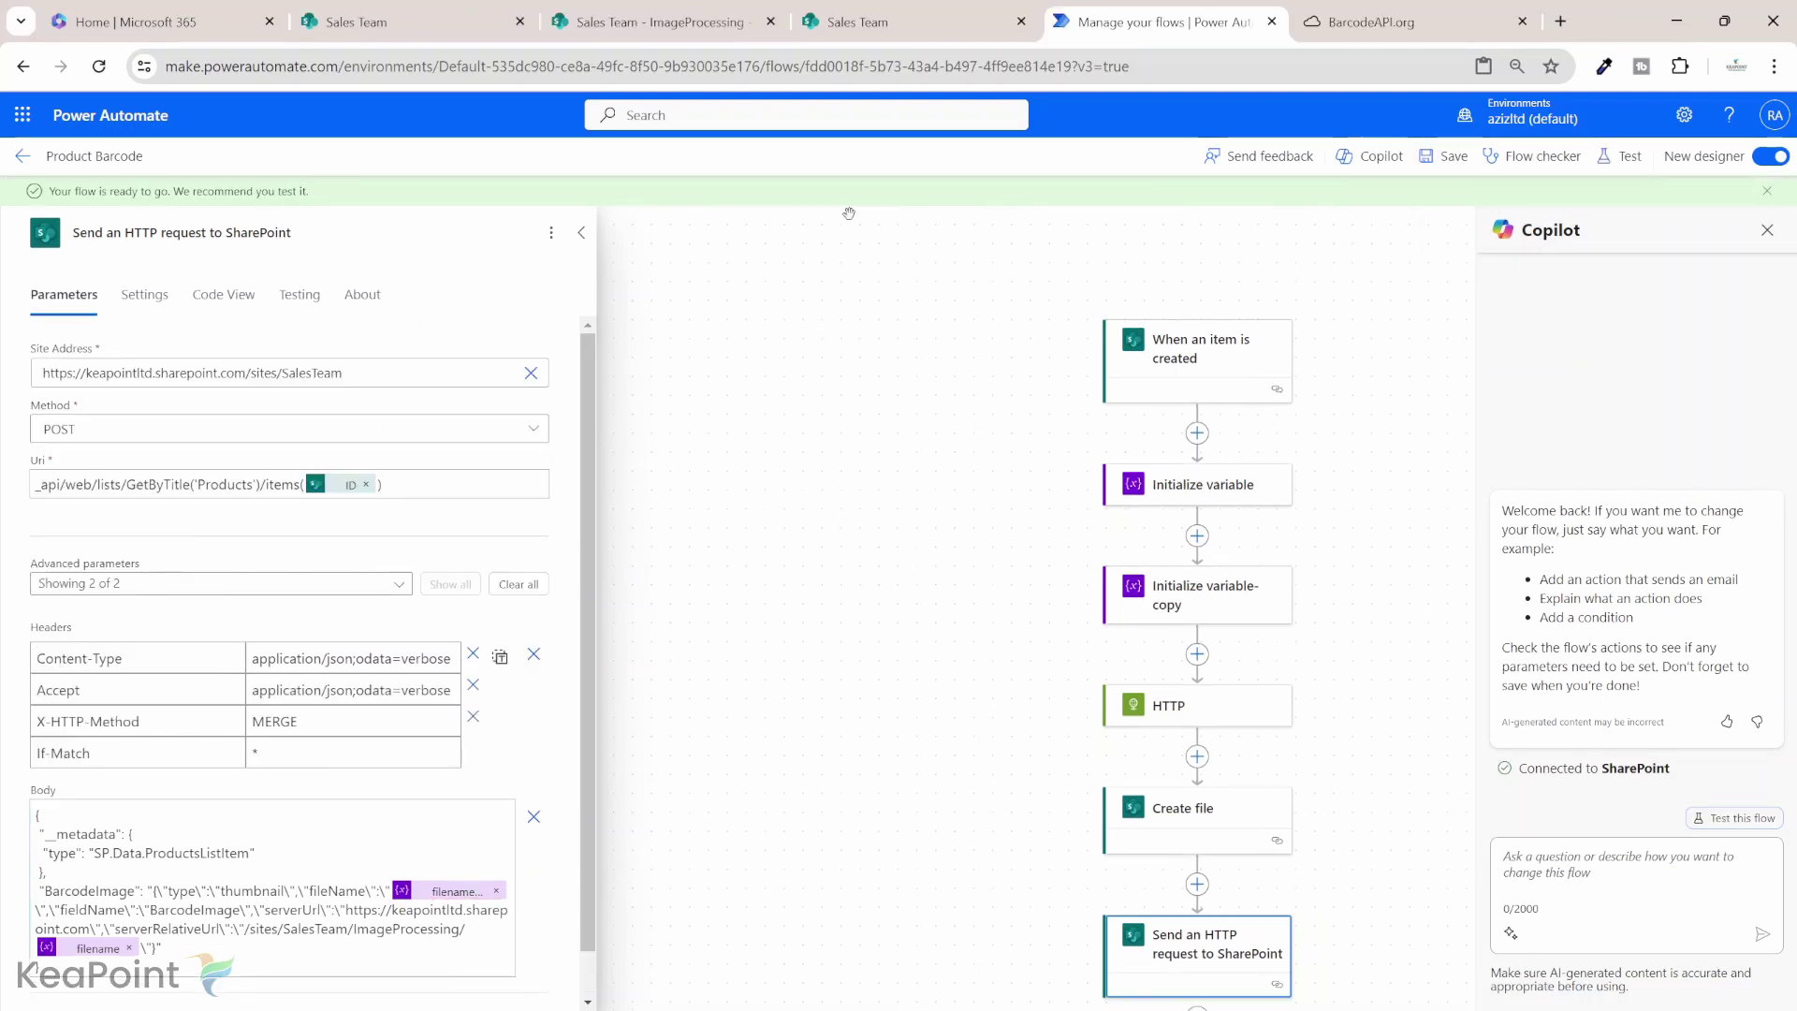
{"action": "left_click", "coordinate": [872, 16]}
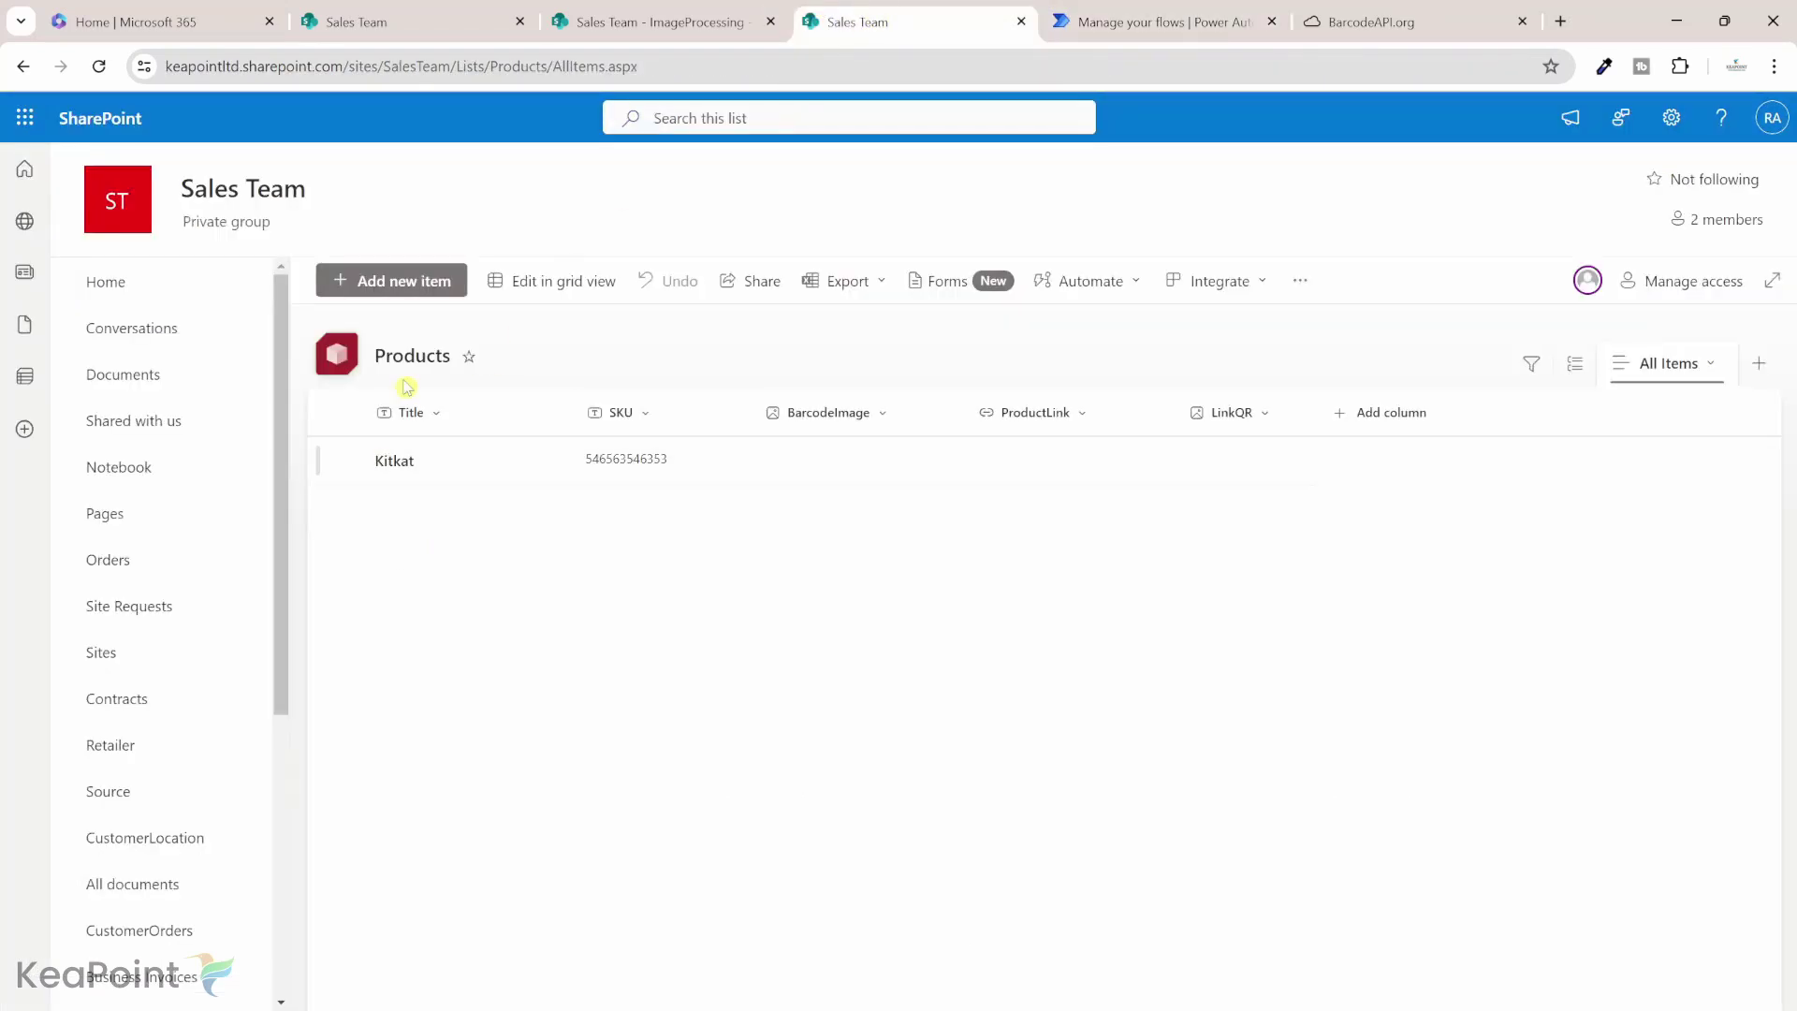
{"action": "left_click", "coordinate": [419, 301]}
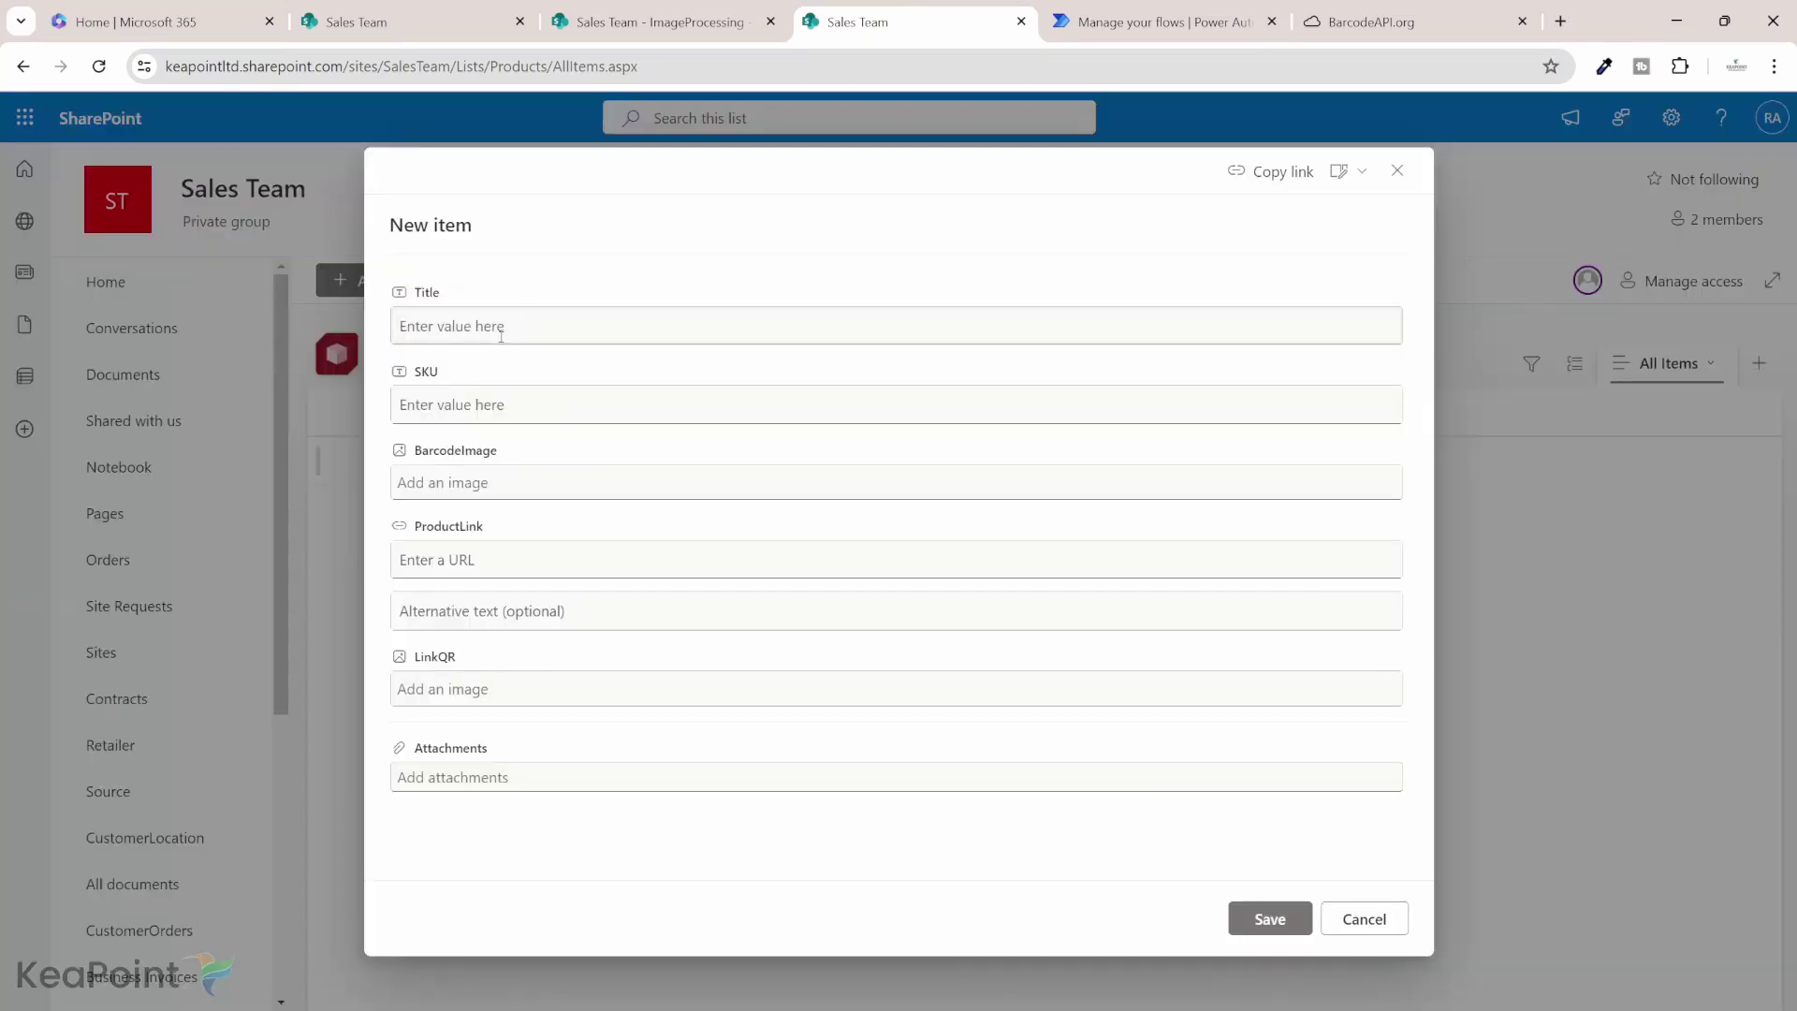
{"action": "left_click", "coordinate": [500, 327]}
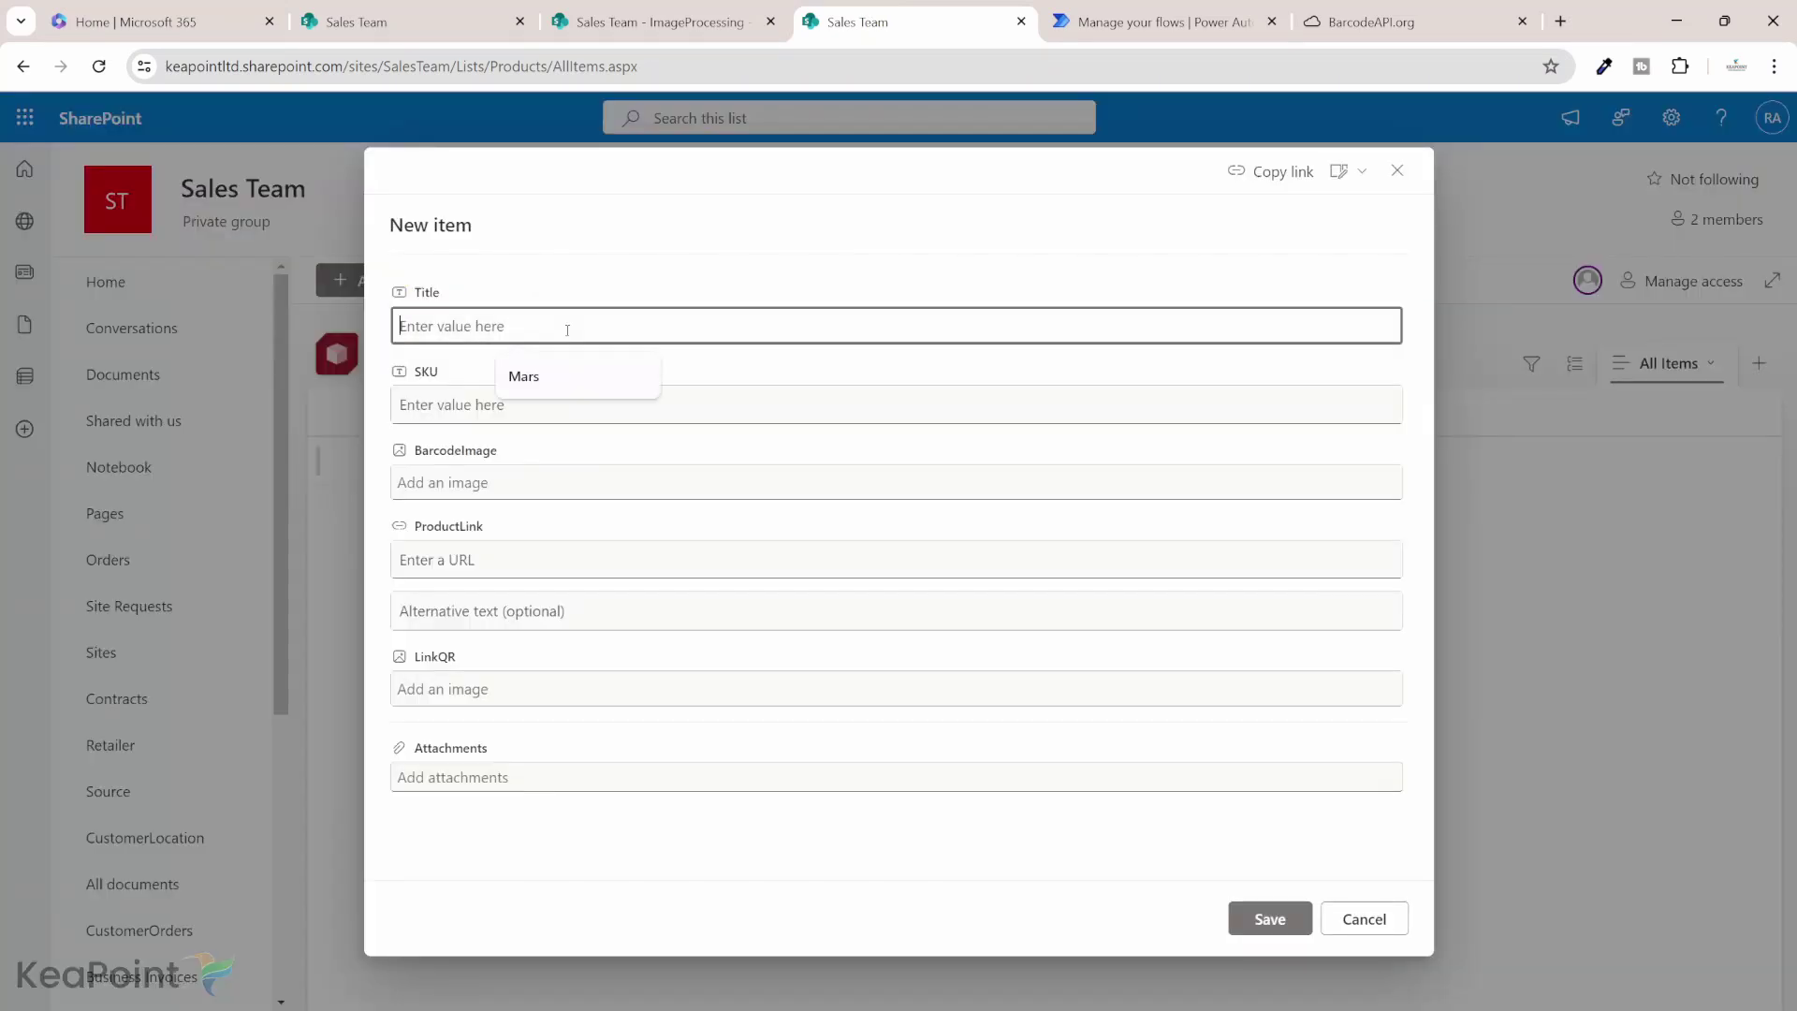
{"action": "type", "text": "Mars"}
{"action": "left_click", "coordinate": [524, 397]}
{"action": "type", "text": "87847367736"}
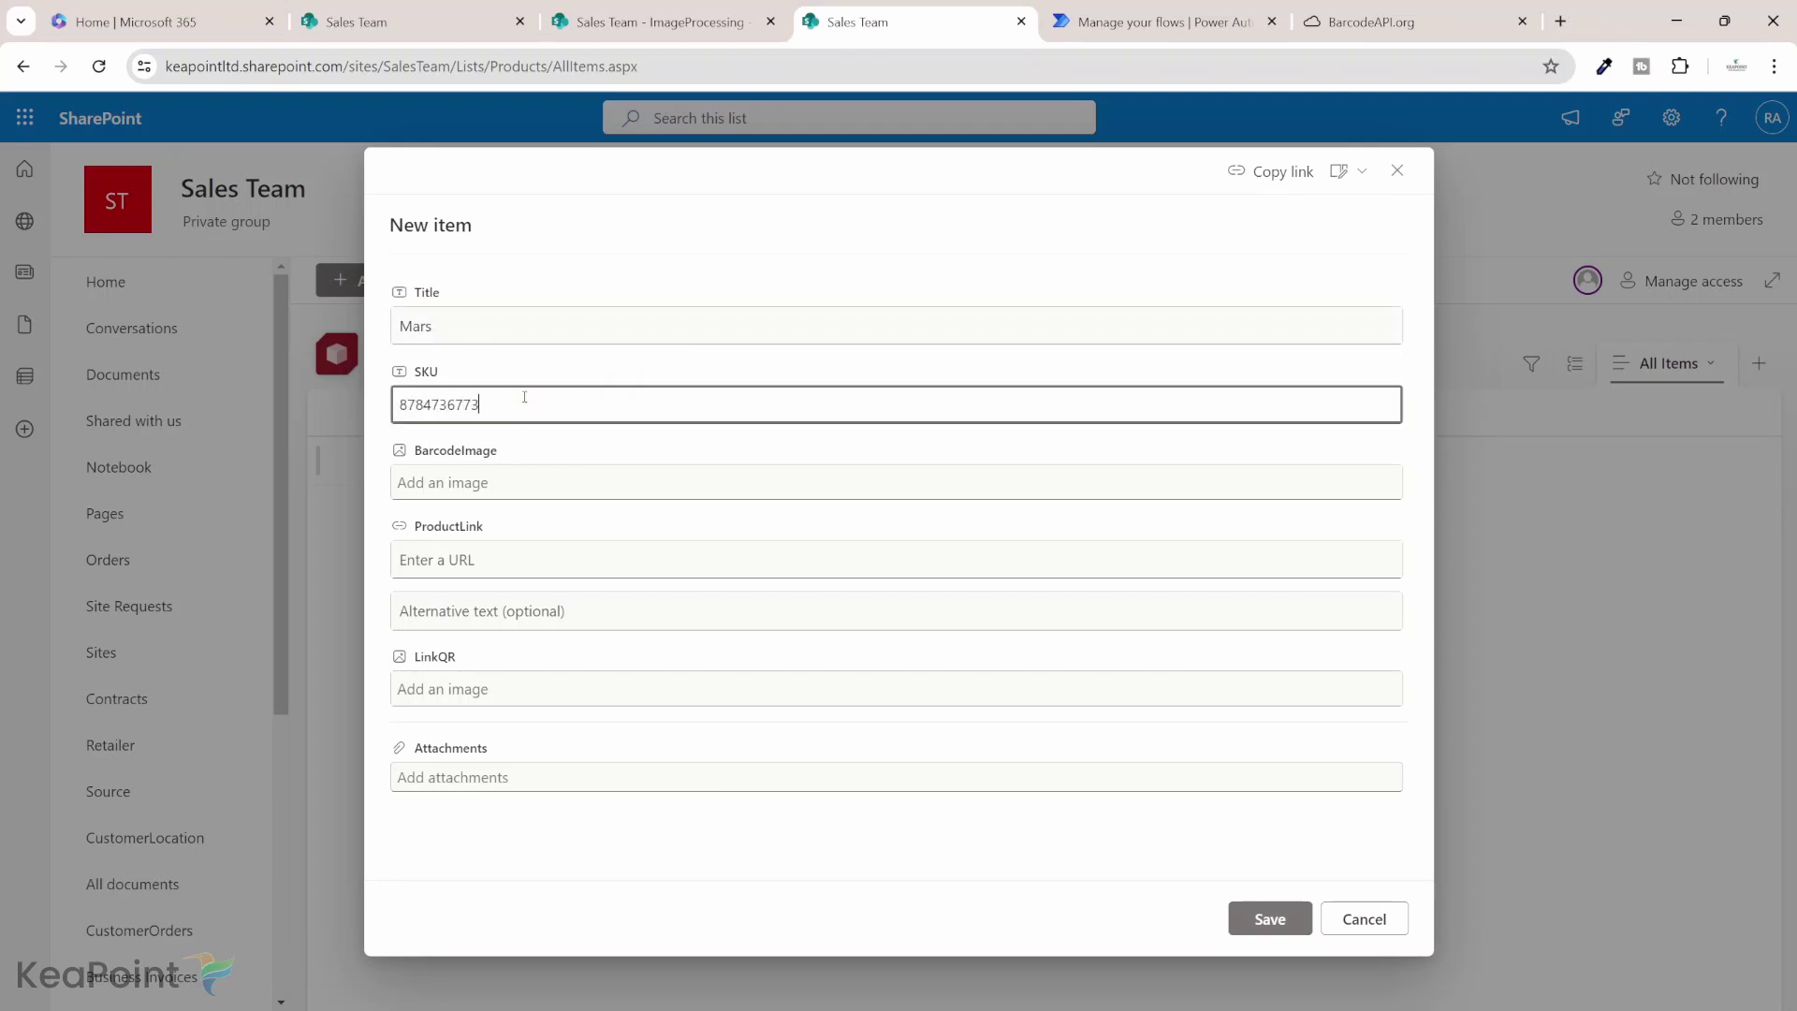
{"action": "type", "text": "7733"}
{"action": "left_click", "coordinate": [1257, 920]}
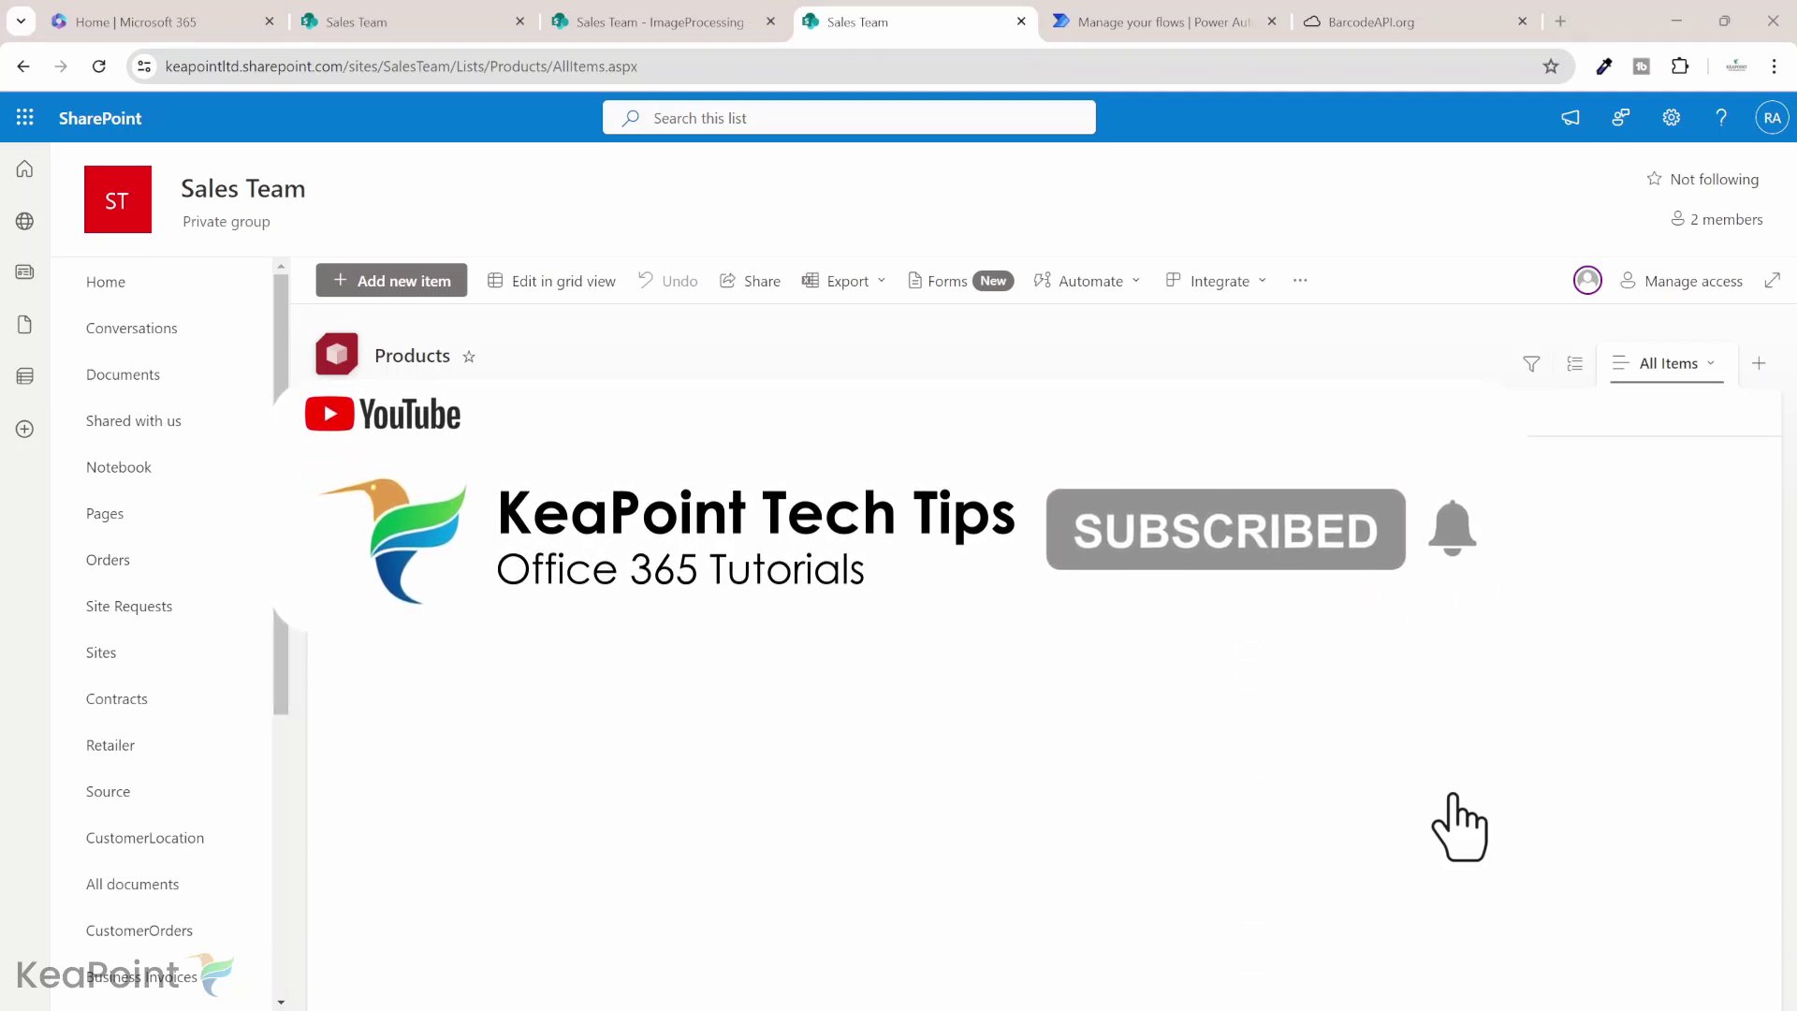
Step: Preview the newly generated barcode image in the ImageProcessing library, close it, and refresh the Products list to check Mars's BarcodeImage
{"action": "left_click", "coordinate": [686, 15]}
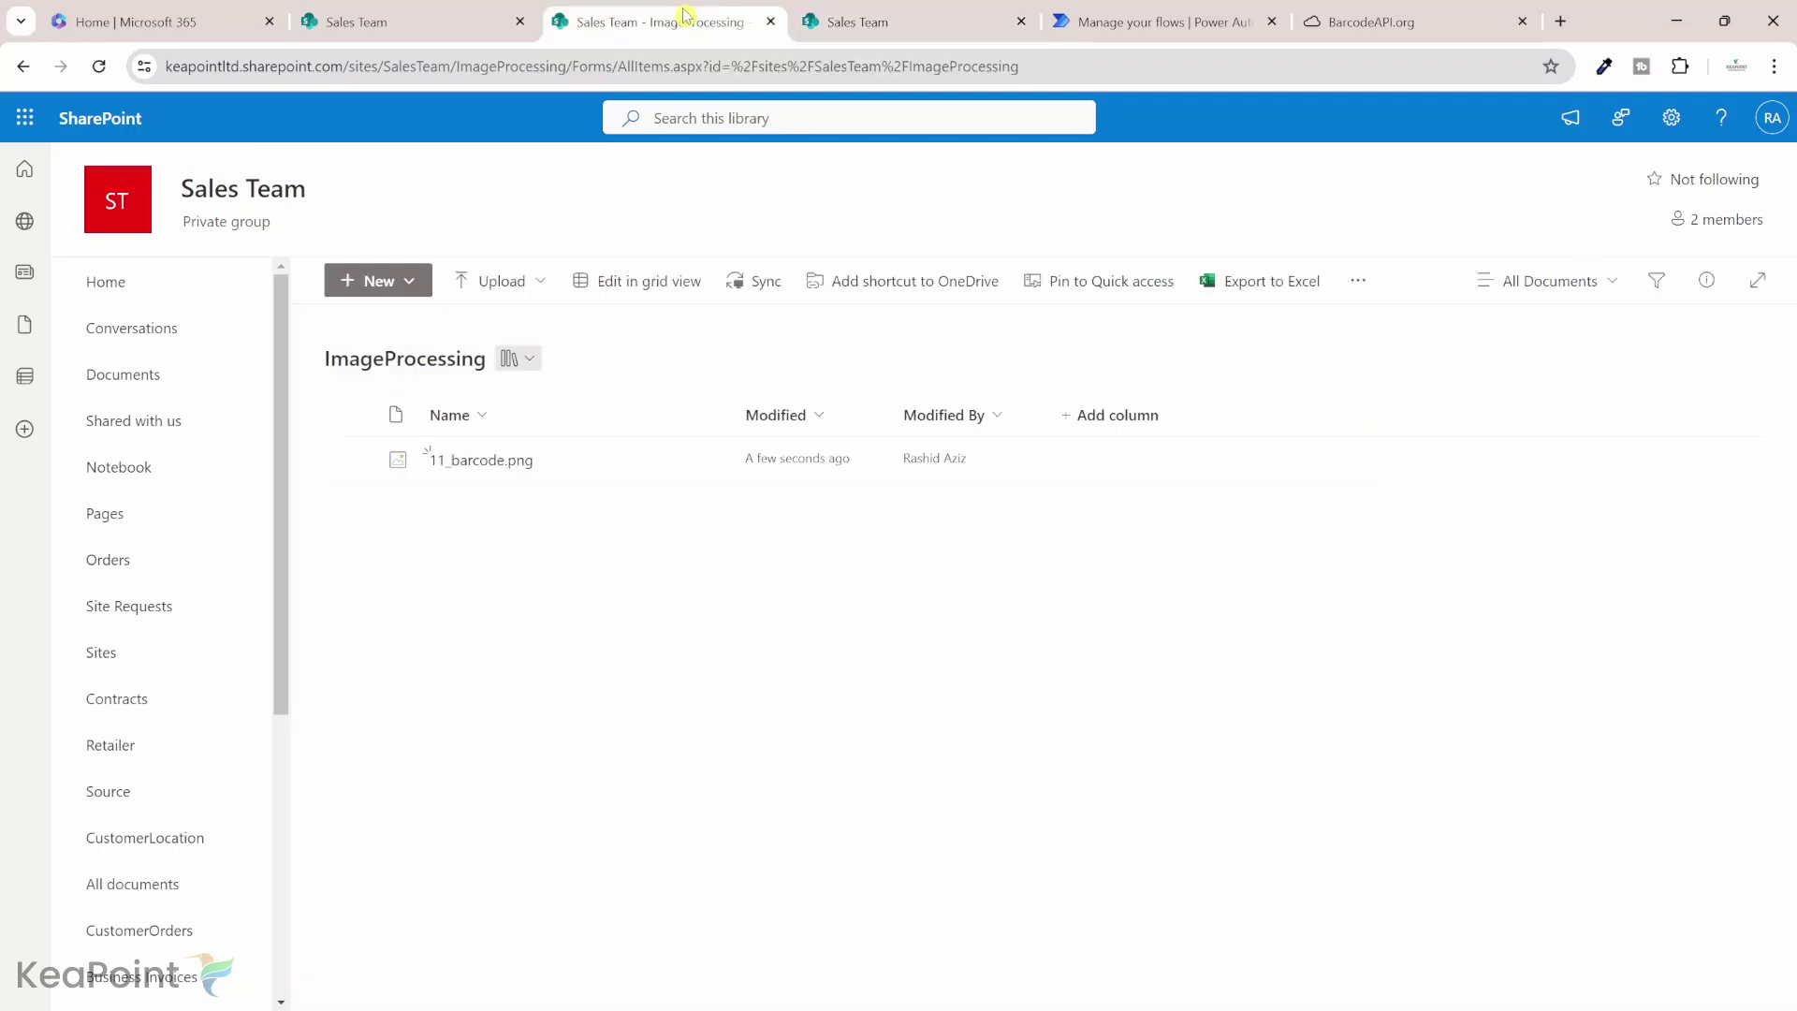
{"action": "left_click", "coordinate": [503, 477]}
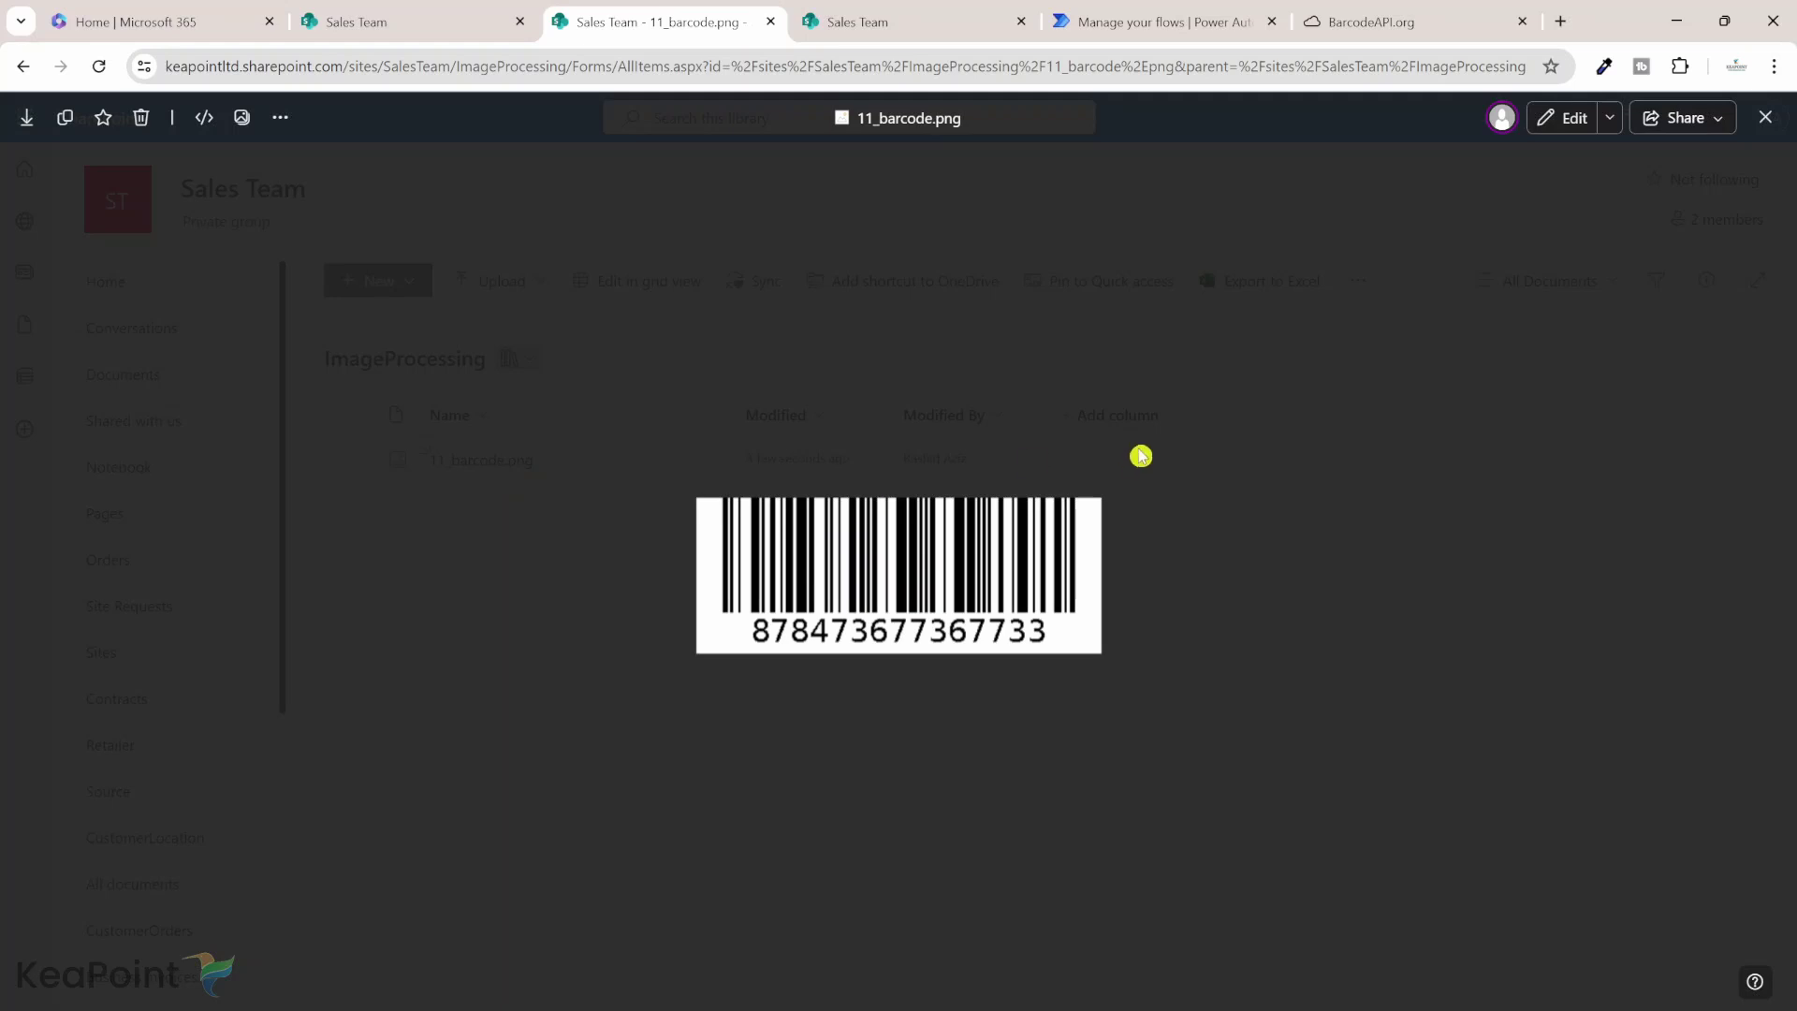
{"action": "left_click", "coordinate": [1768, 120]}
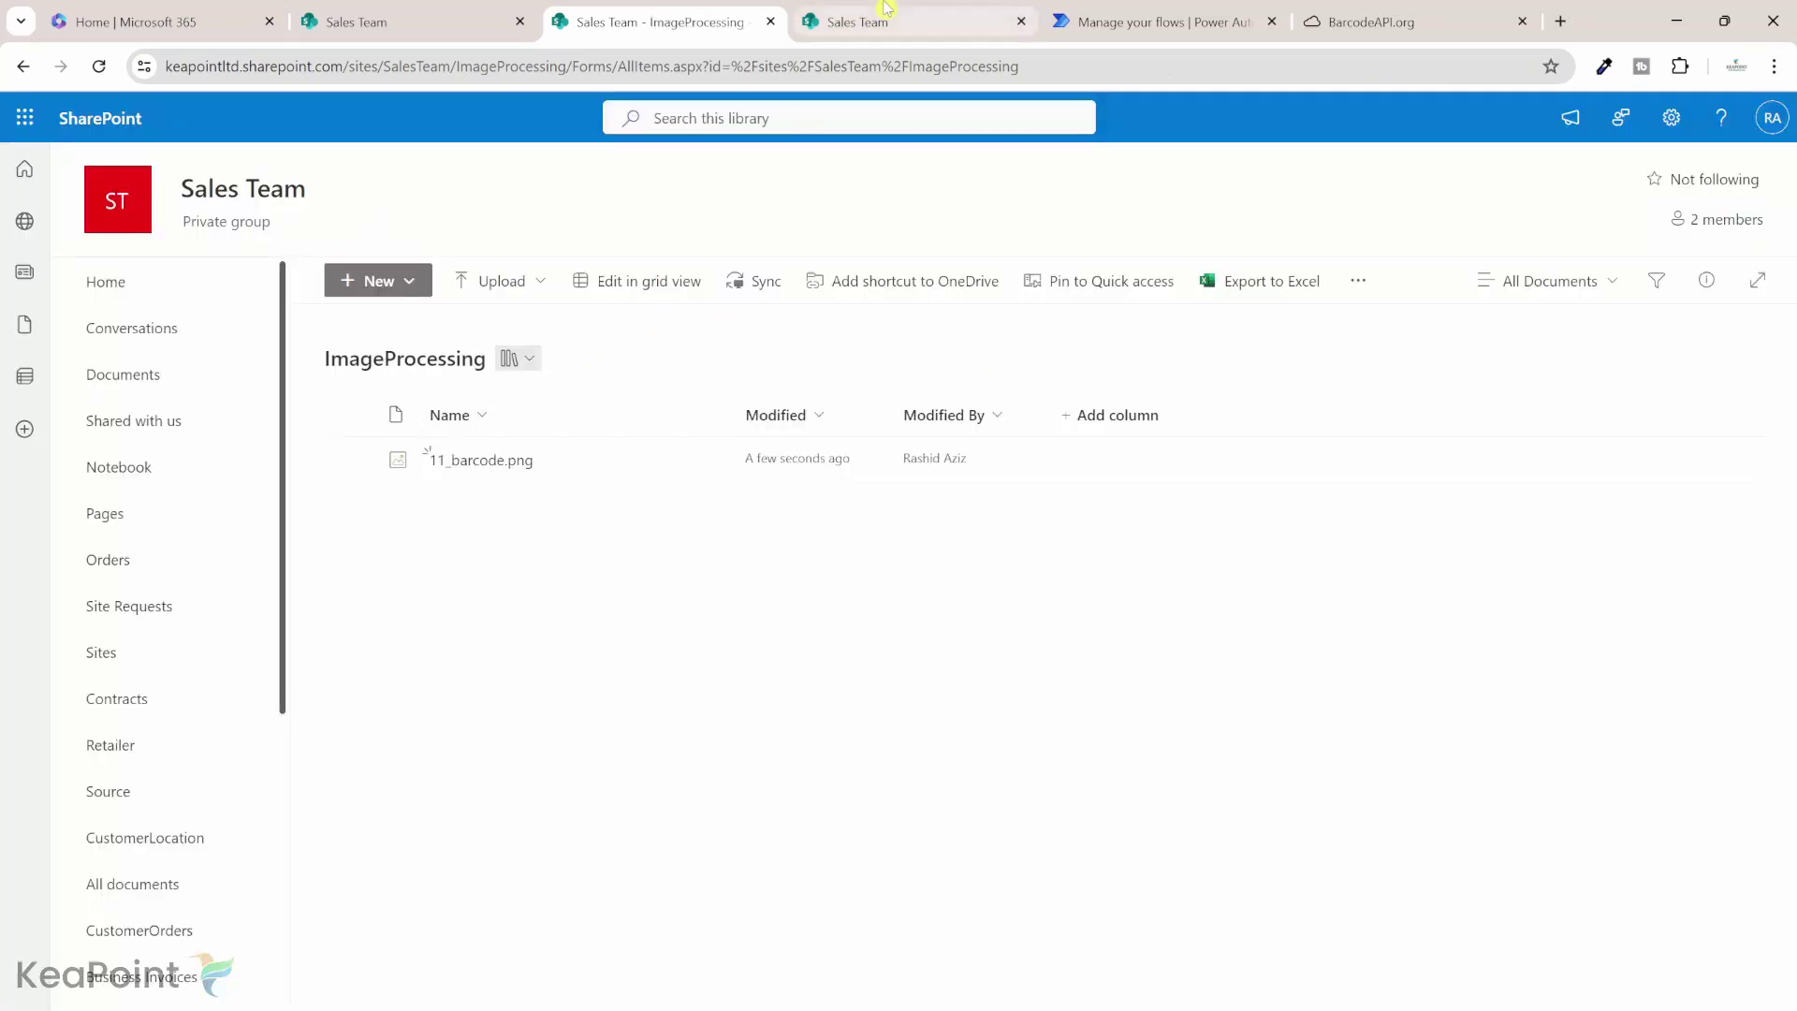
{"action": "left_click", "coordinate": [886, 7]}
{"action": "left_click", "coordinate": [99, 67]}
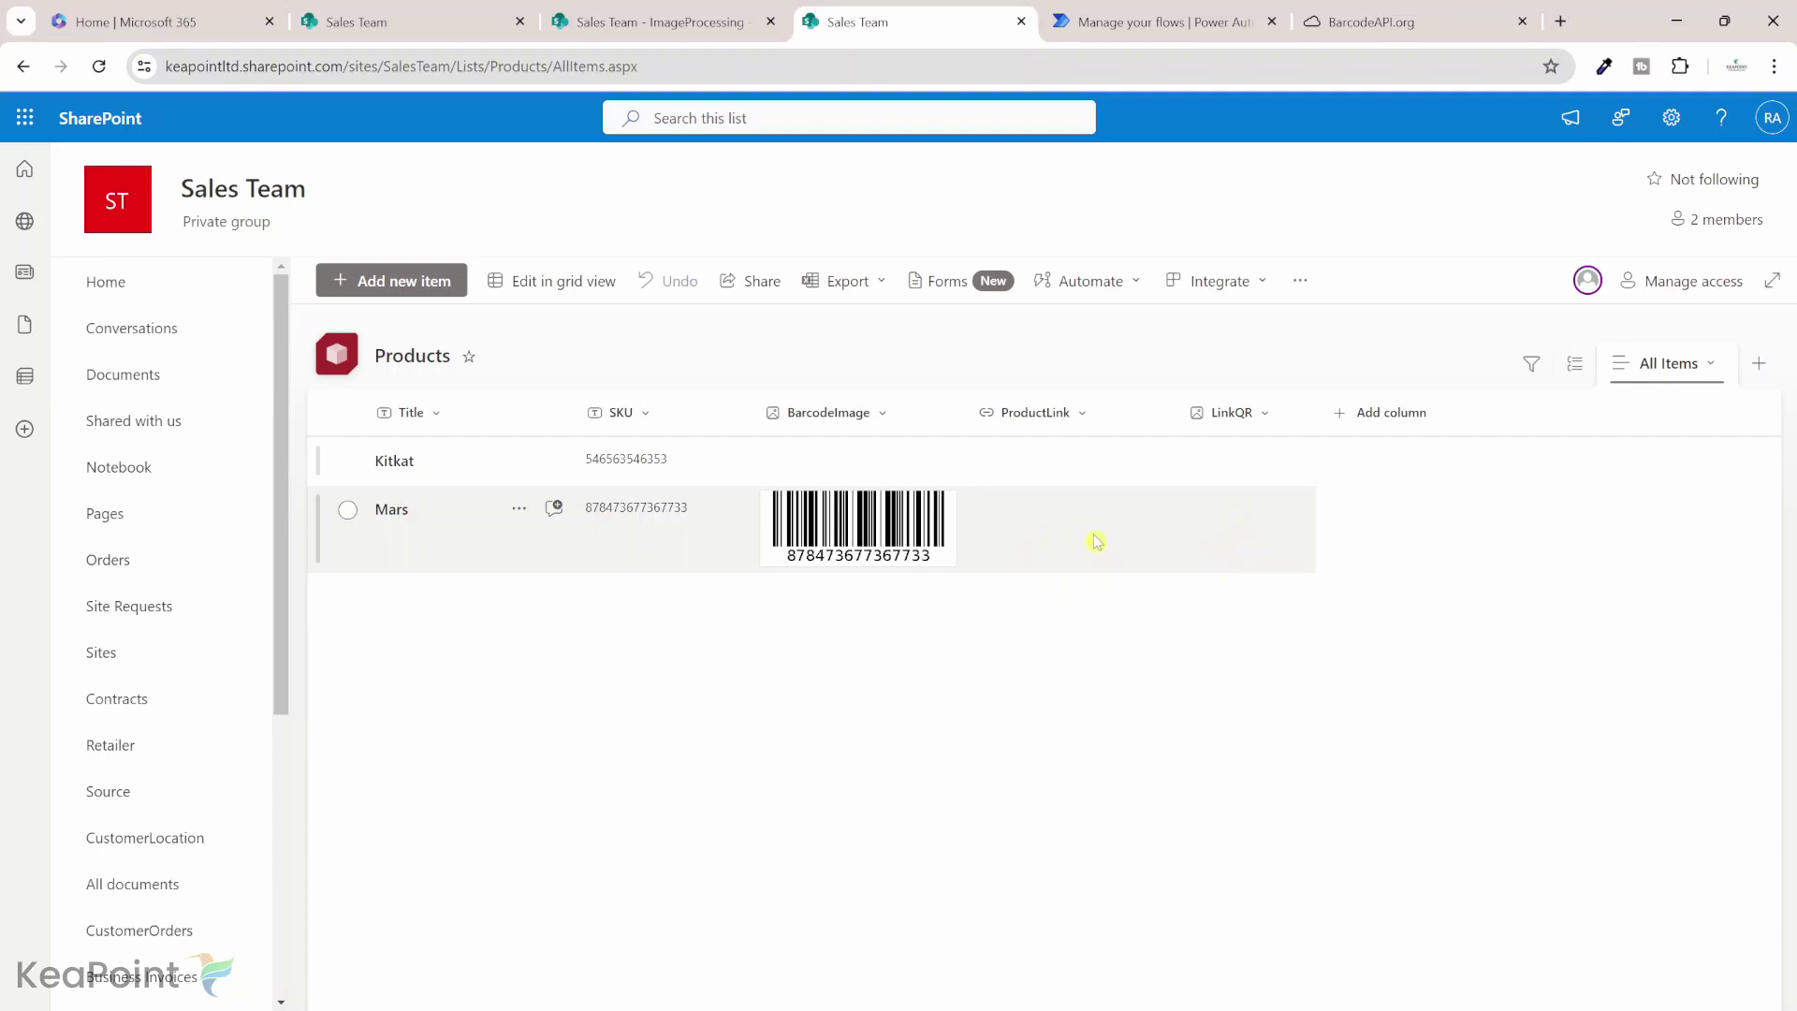
Step: Open the Product Barcode flow in Power Automate for editing and replace SKU with ProductLink in the HTTP action's URI
{"action": "left_click", "coordinate": [1167, 18]}
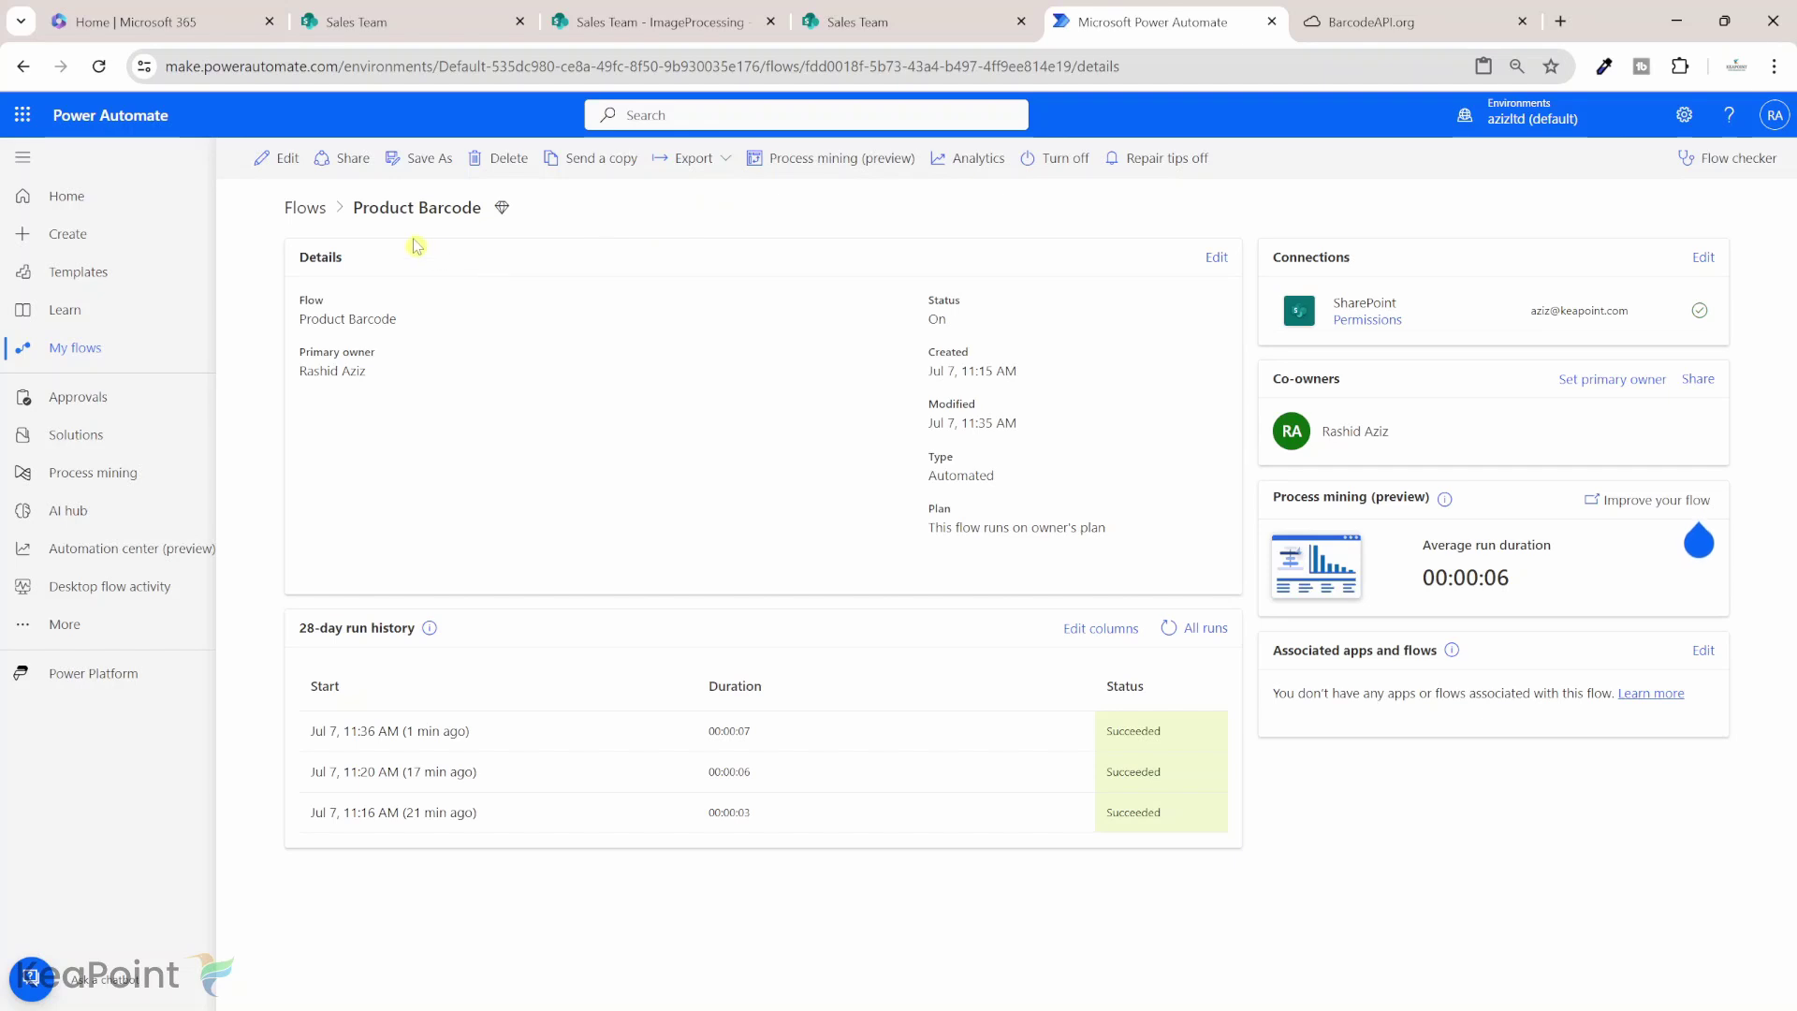
{"action": "left_click", "coordinate": [278, 163]}
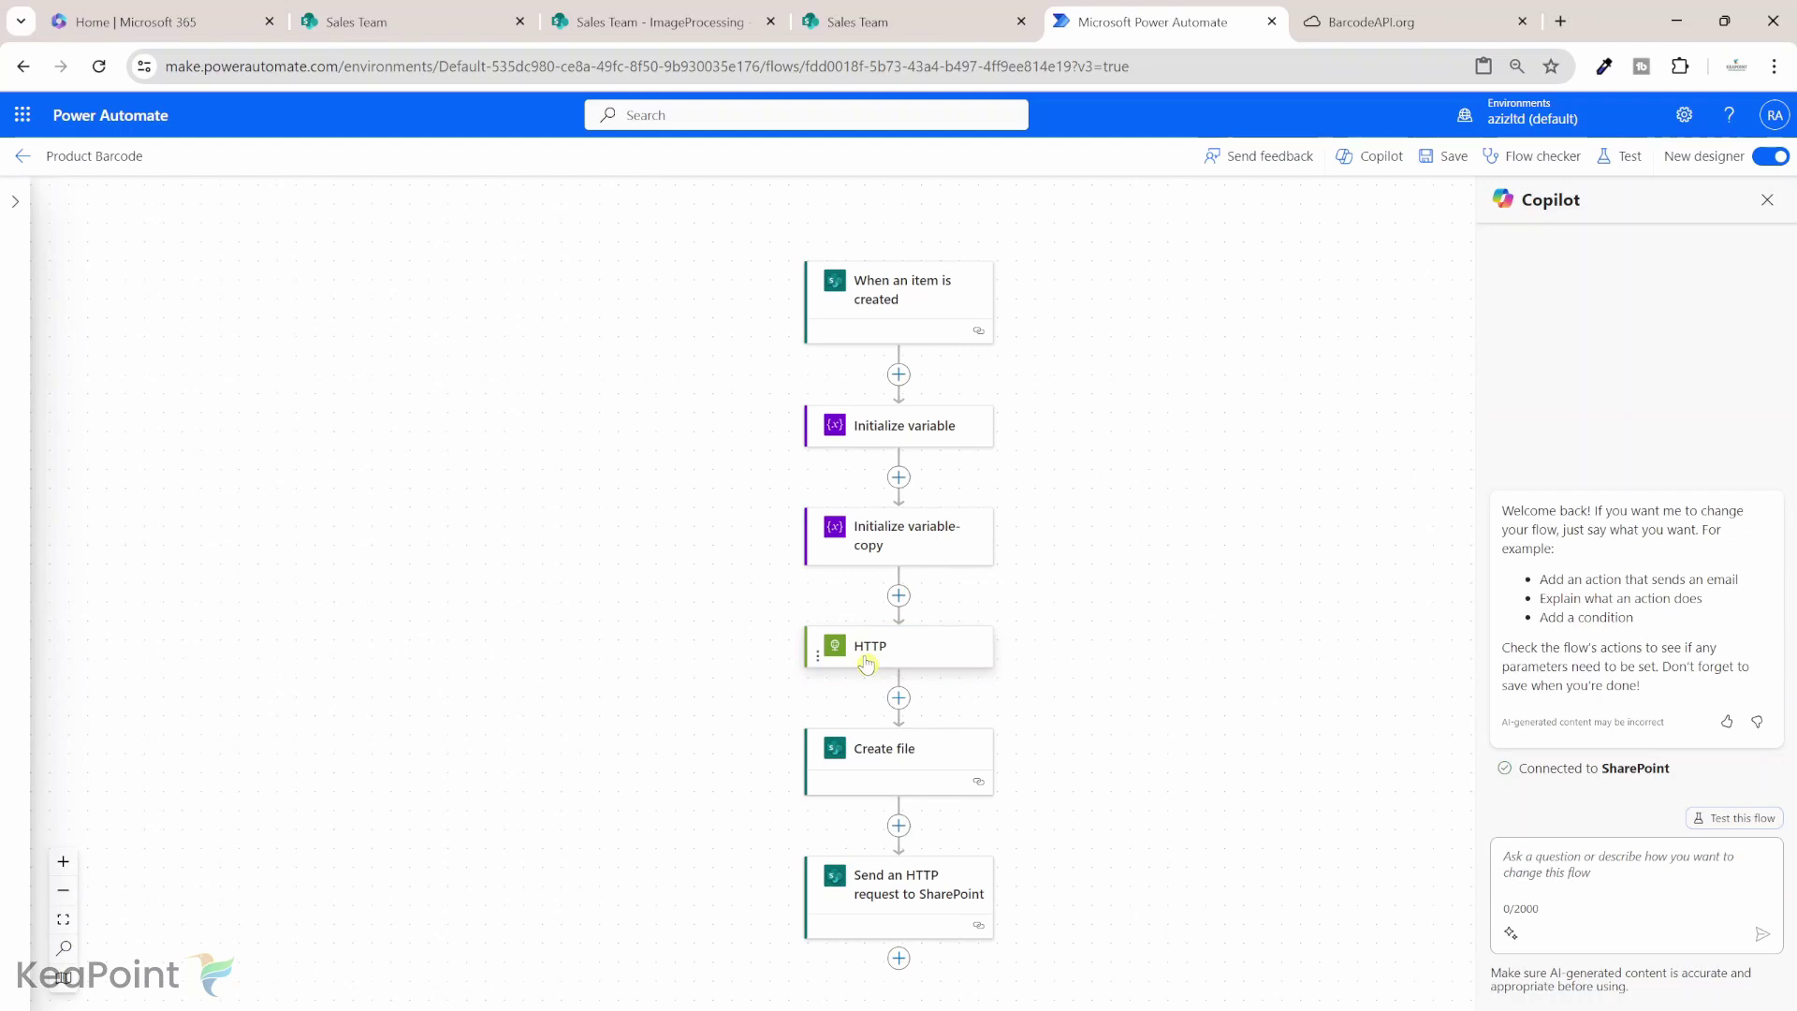
{"action": "left_click", "coordinate": [867, 664]}
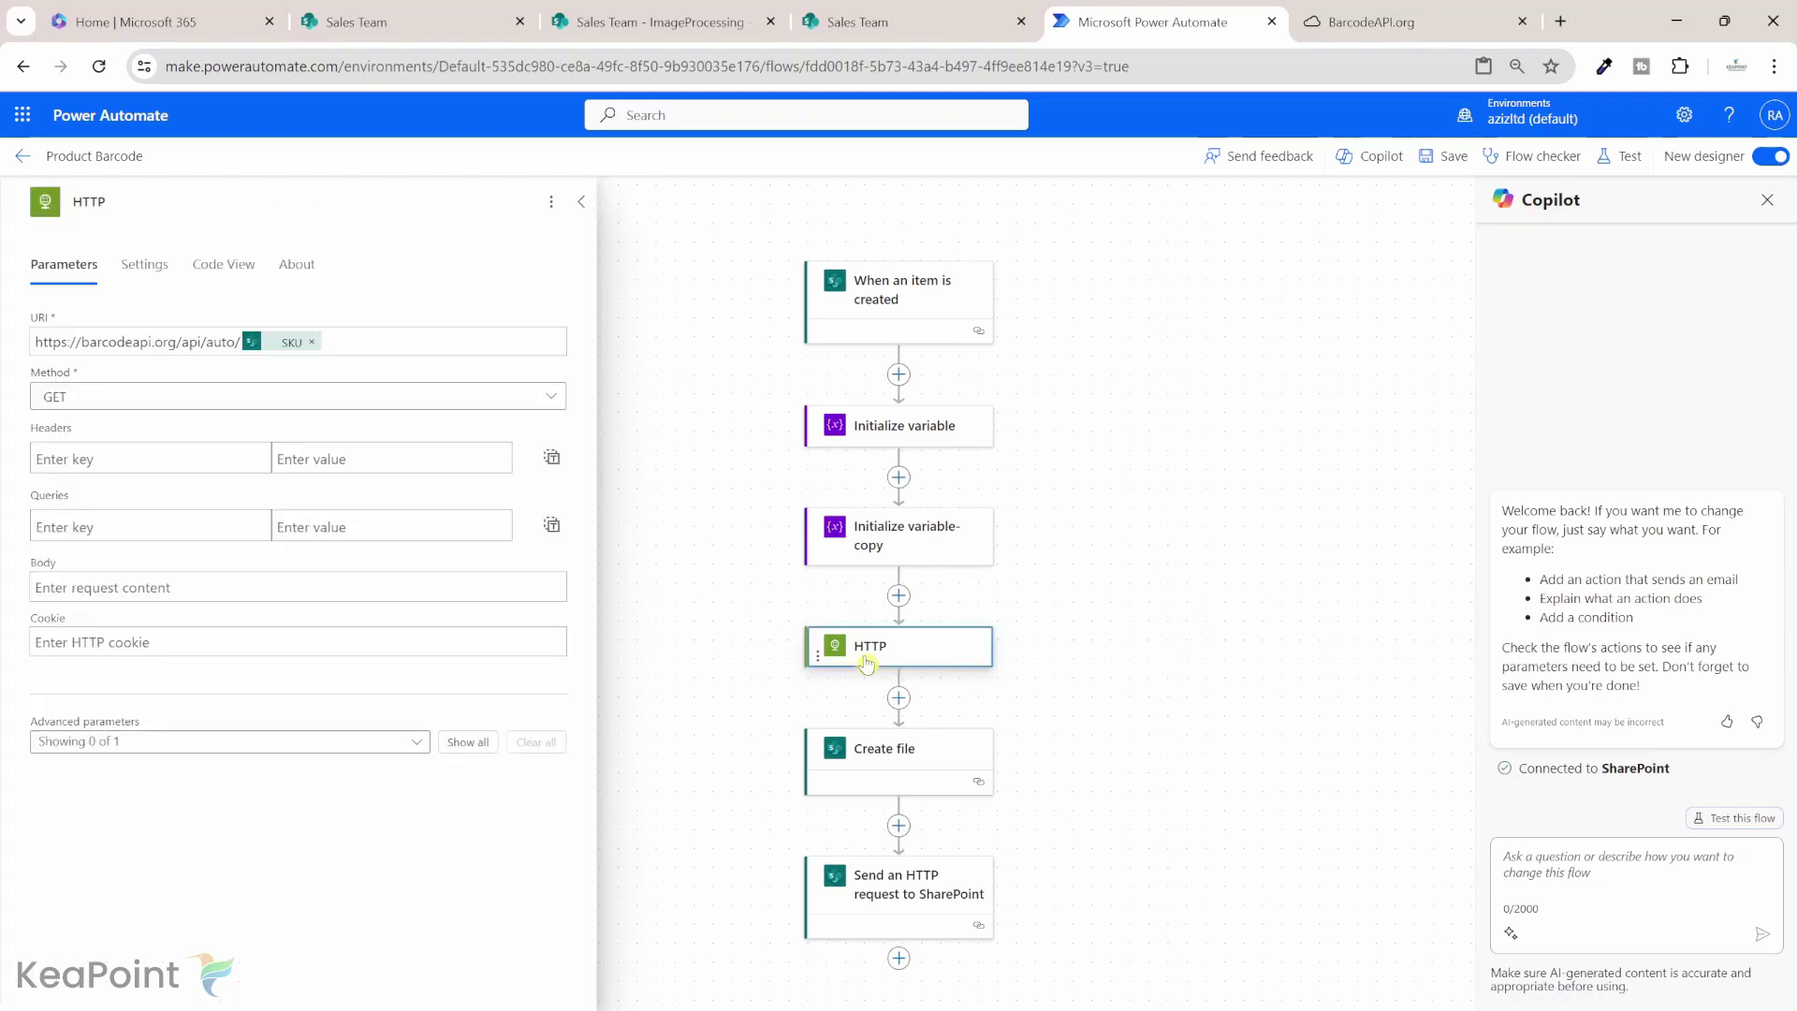
{"action": "left_click", "coordinate": [315, 348]}
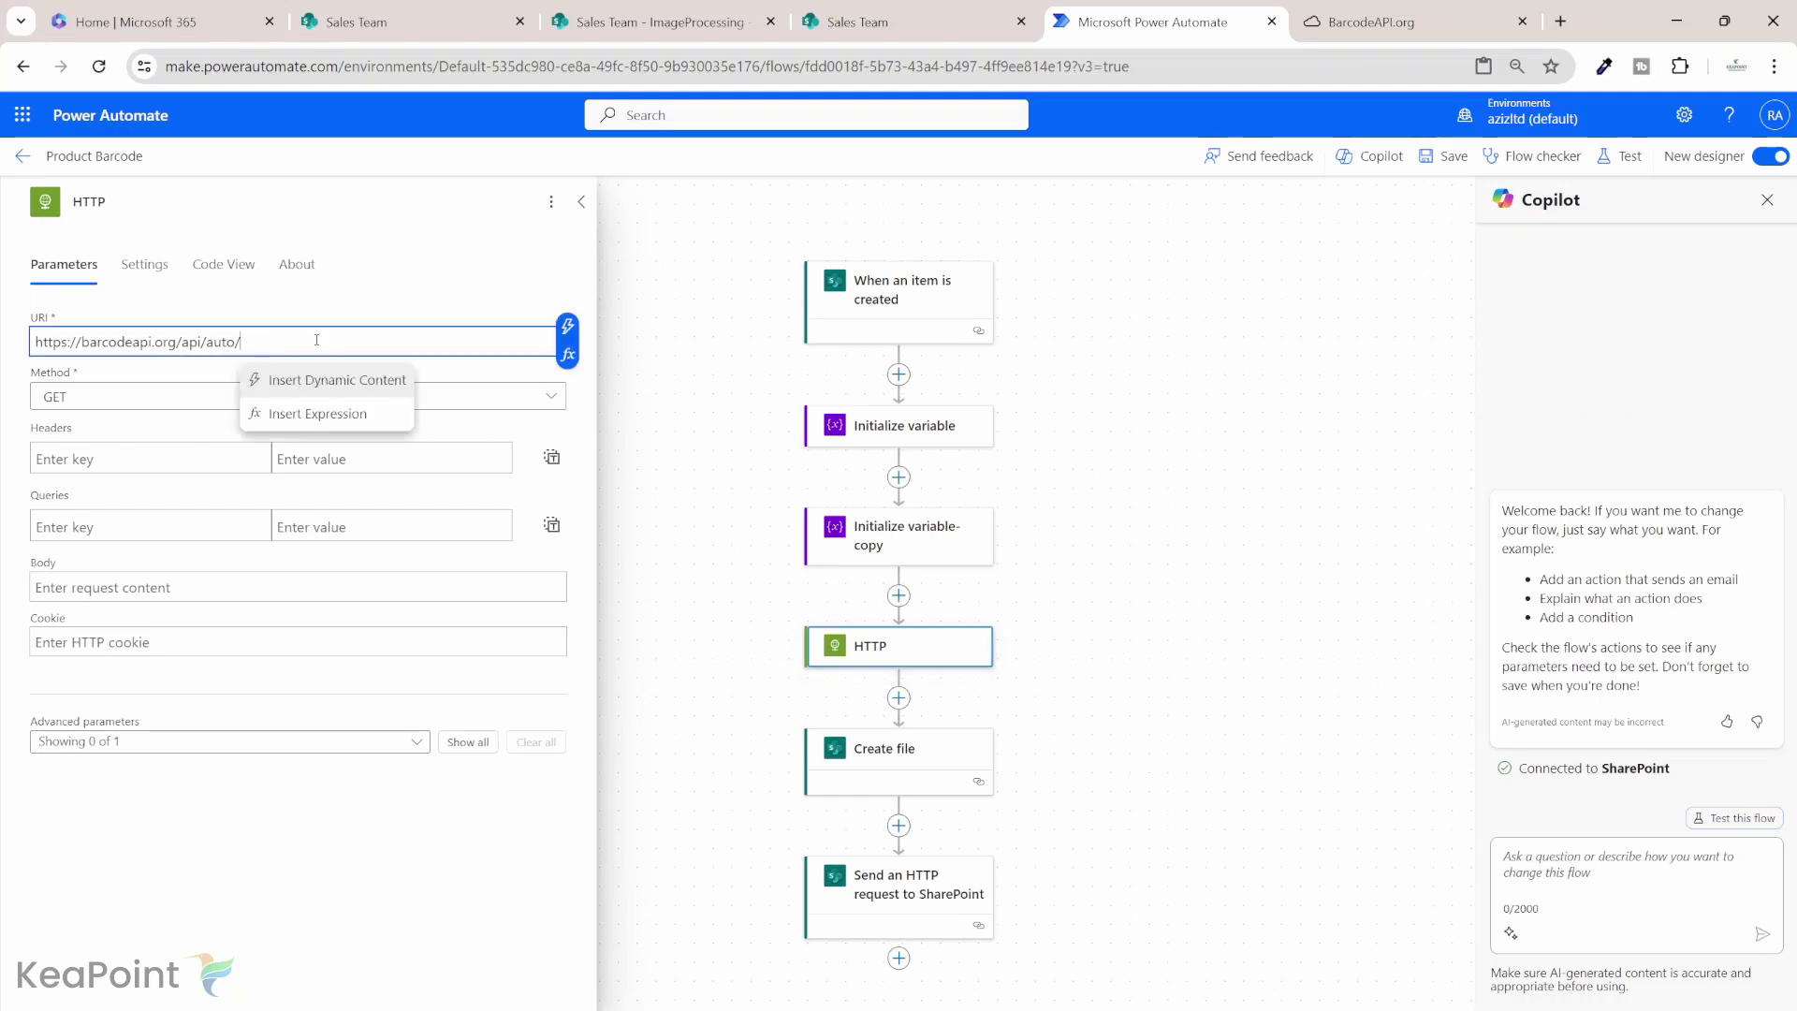
{"action": "left_click", "coordinate": [570, 330]}
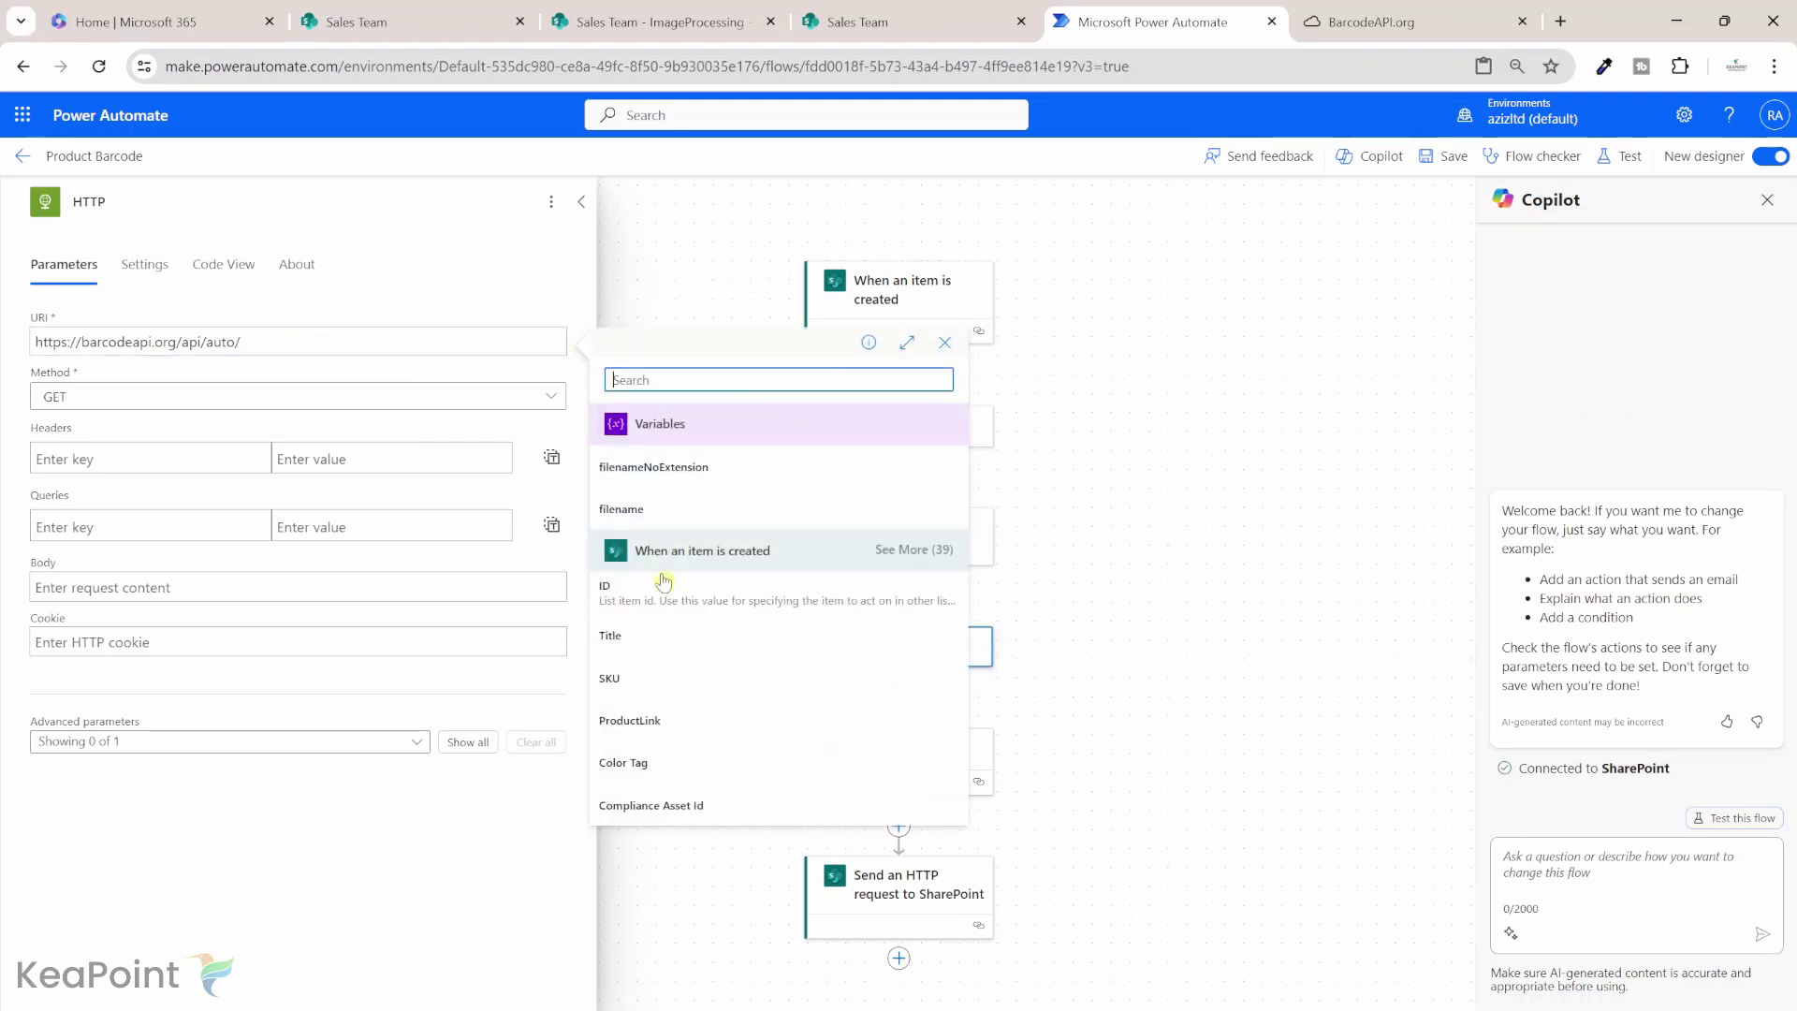
{"action": "left_click", "coordinate": [657, 721]}
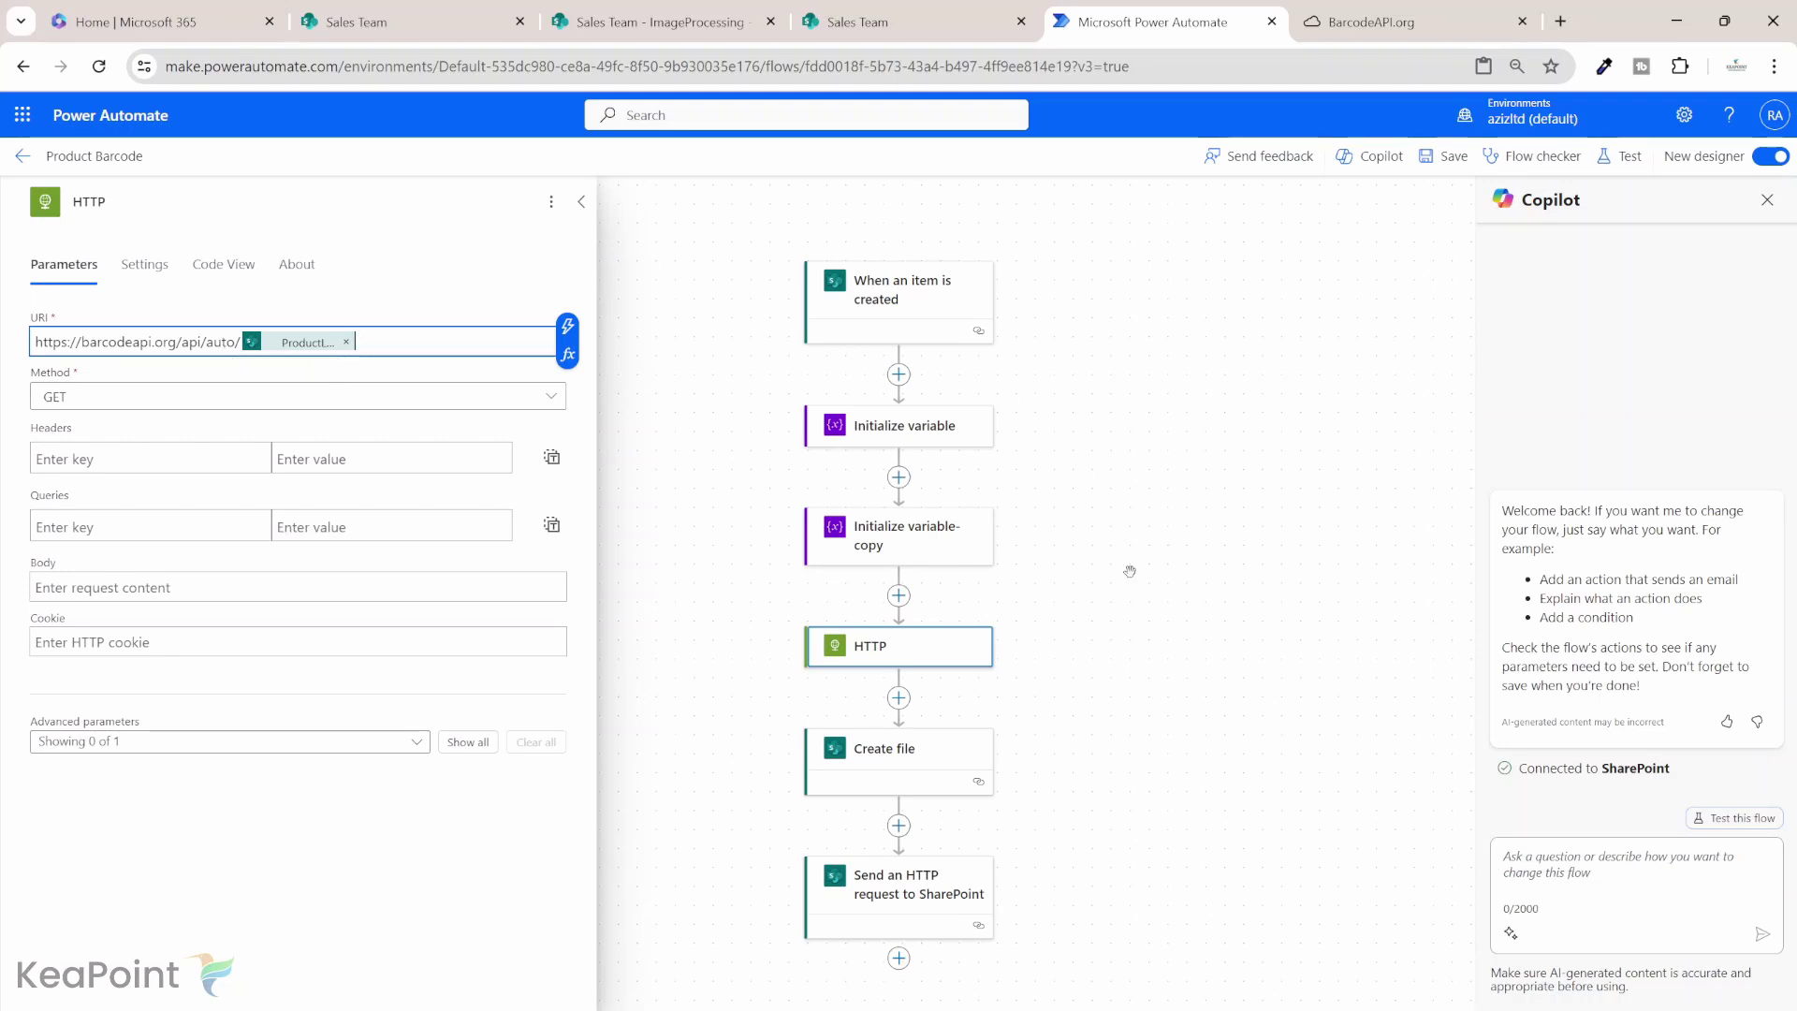
Step: In the SharePoint HTTP request's body, replace BarcodeImage with LinkQR as both the column name and the fieldName value
{"action": "scroll", "coordinate": [1102, 586], "scroll_direction": "down", "scroll_amount": 2}
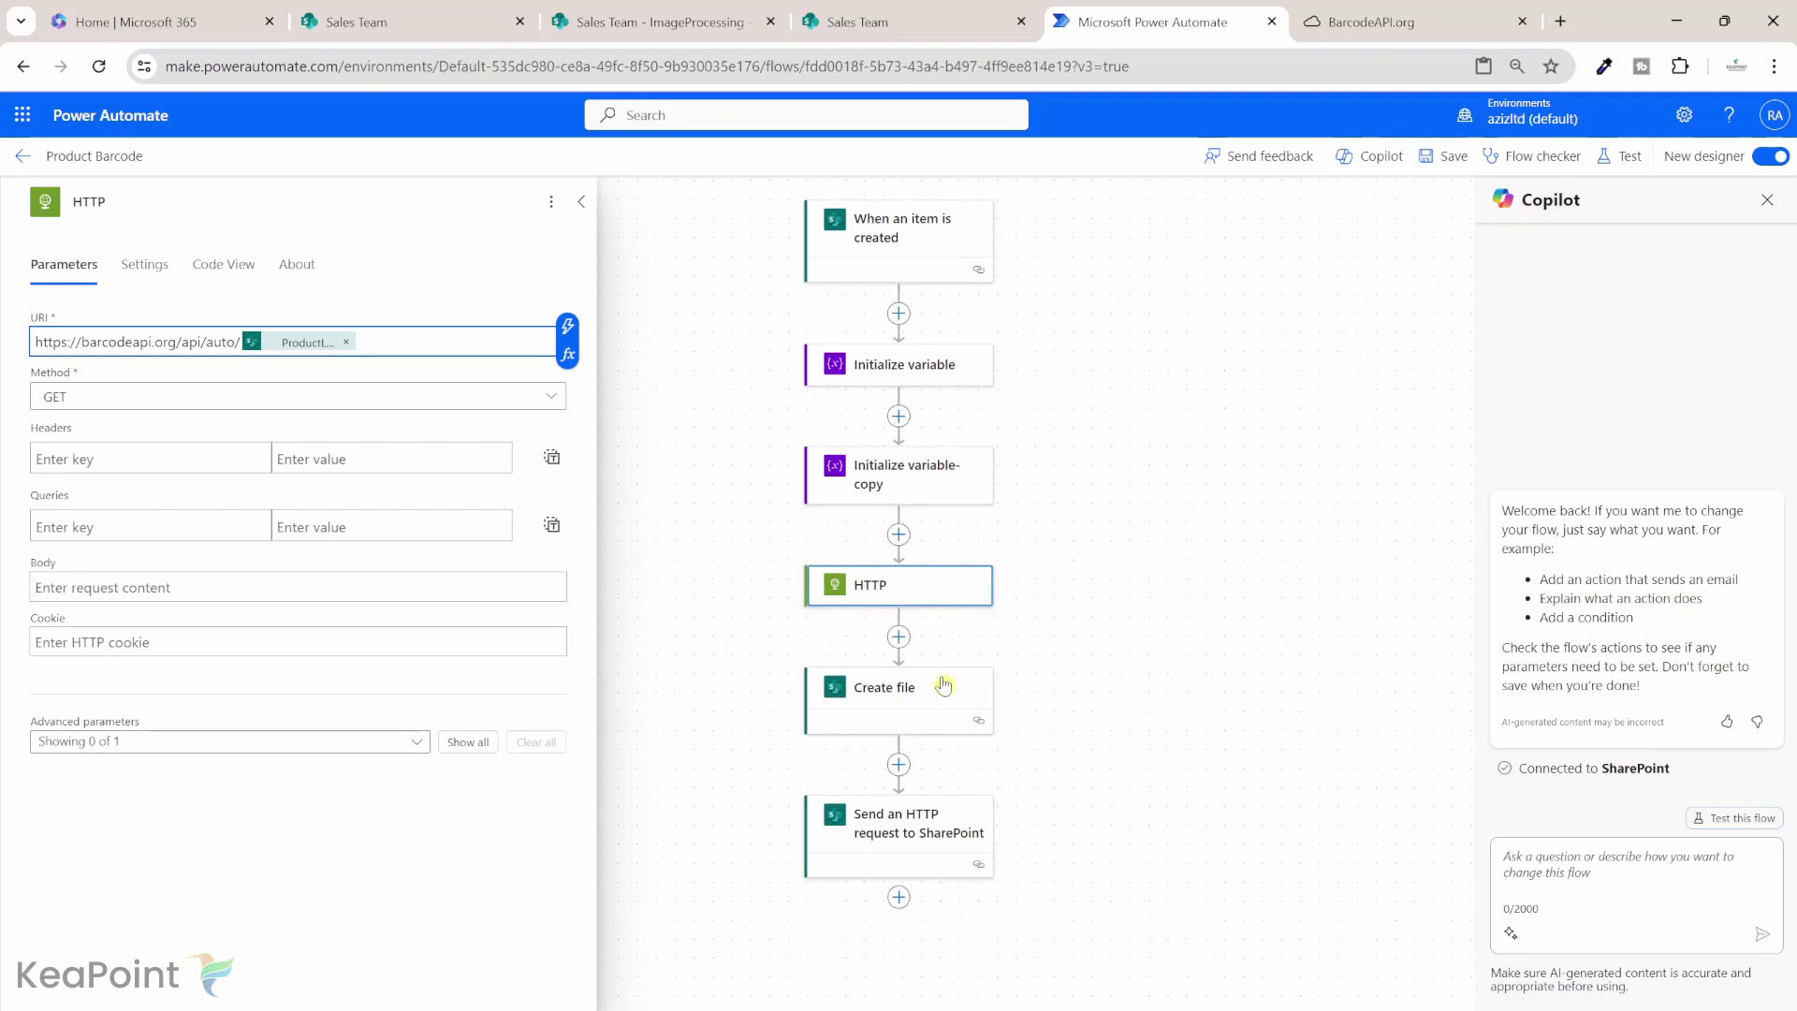
{"action": "left_click", "coordinate": [916, 838]}
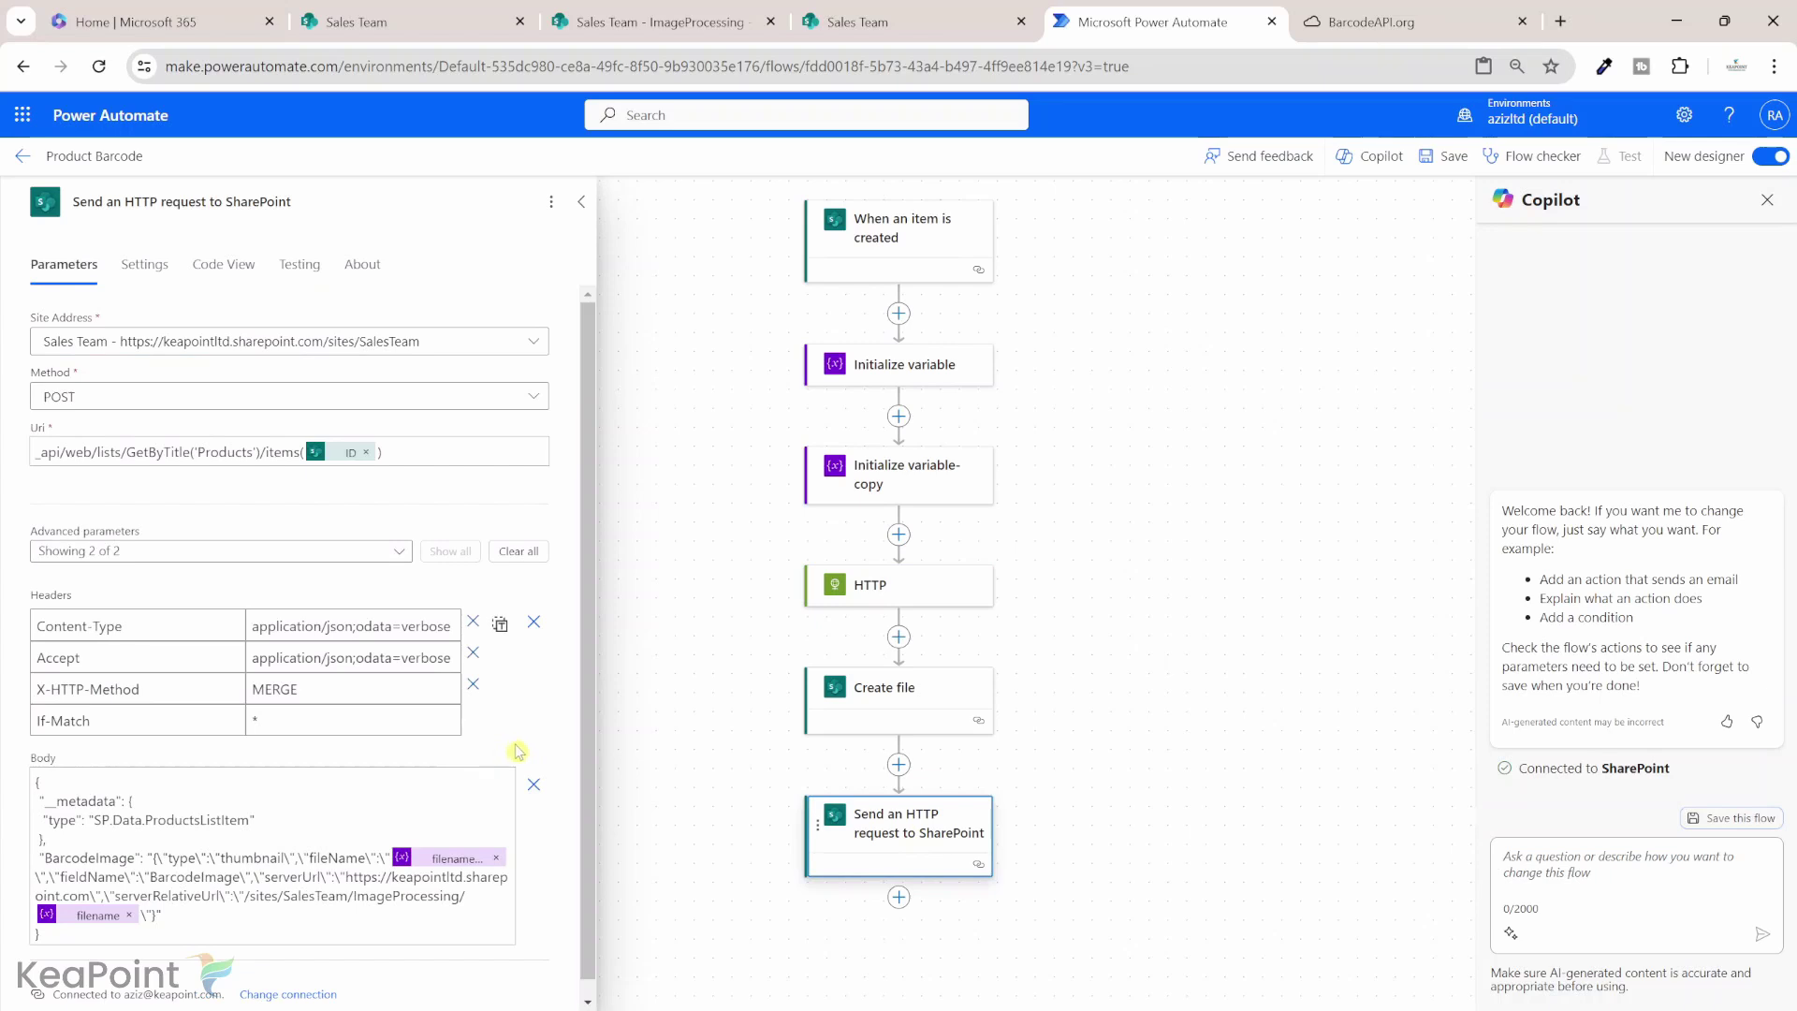
{"action": "scroll", "coordinate": [551, 689], "scroll_direction": "down", "scroll_amount": 1}
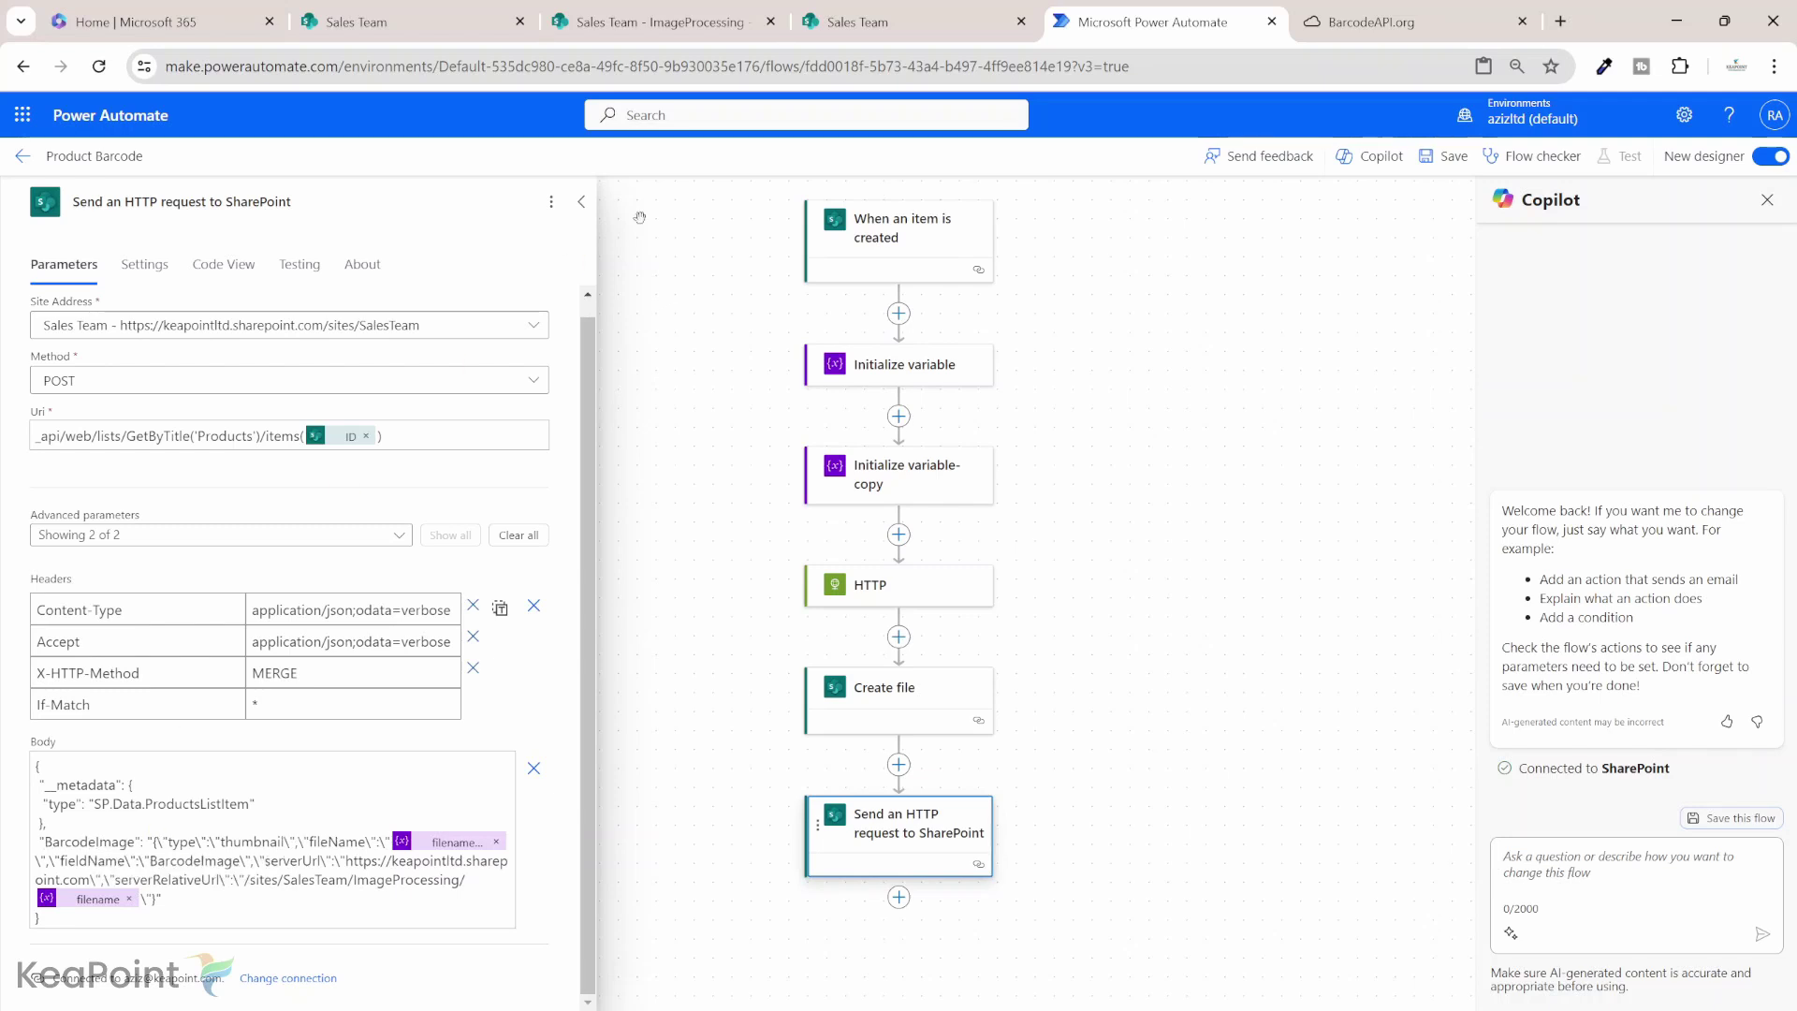
{"action": "left_click", "coordinate": [857, 21]}
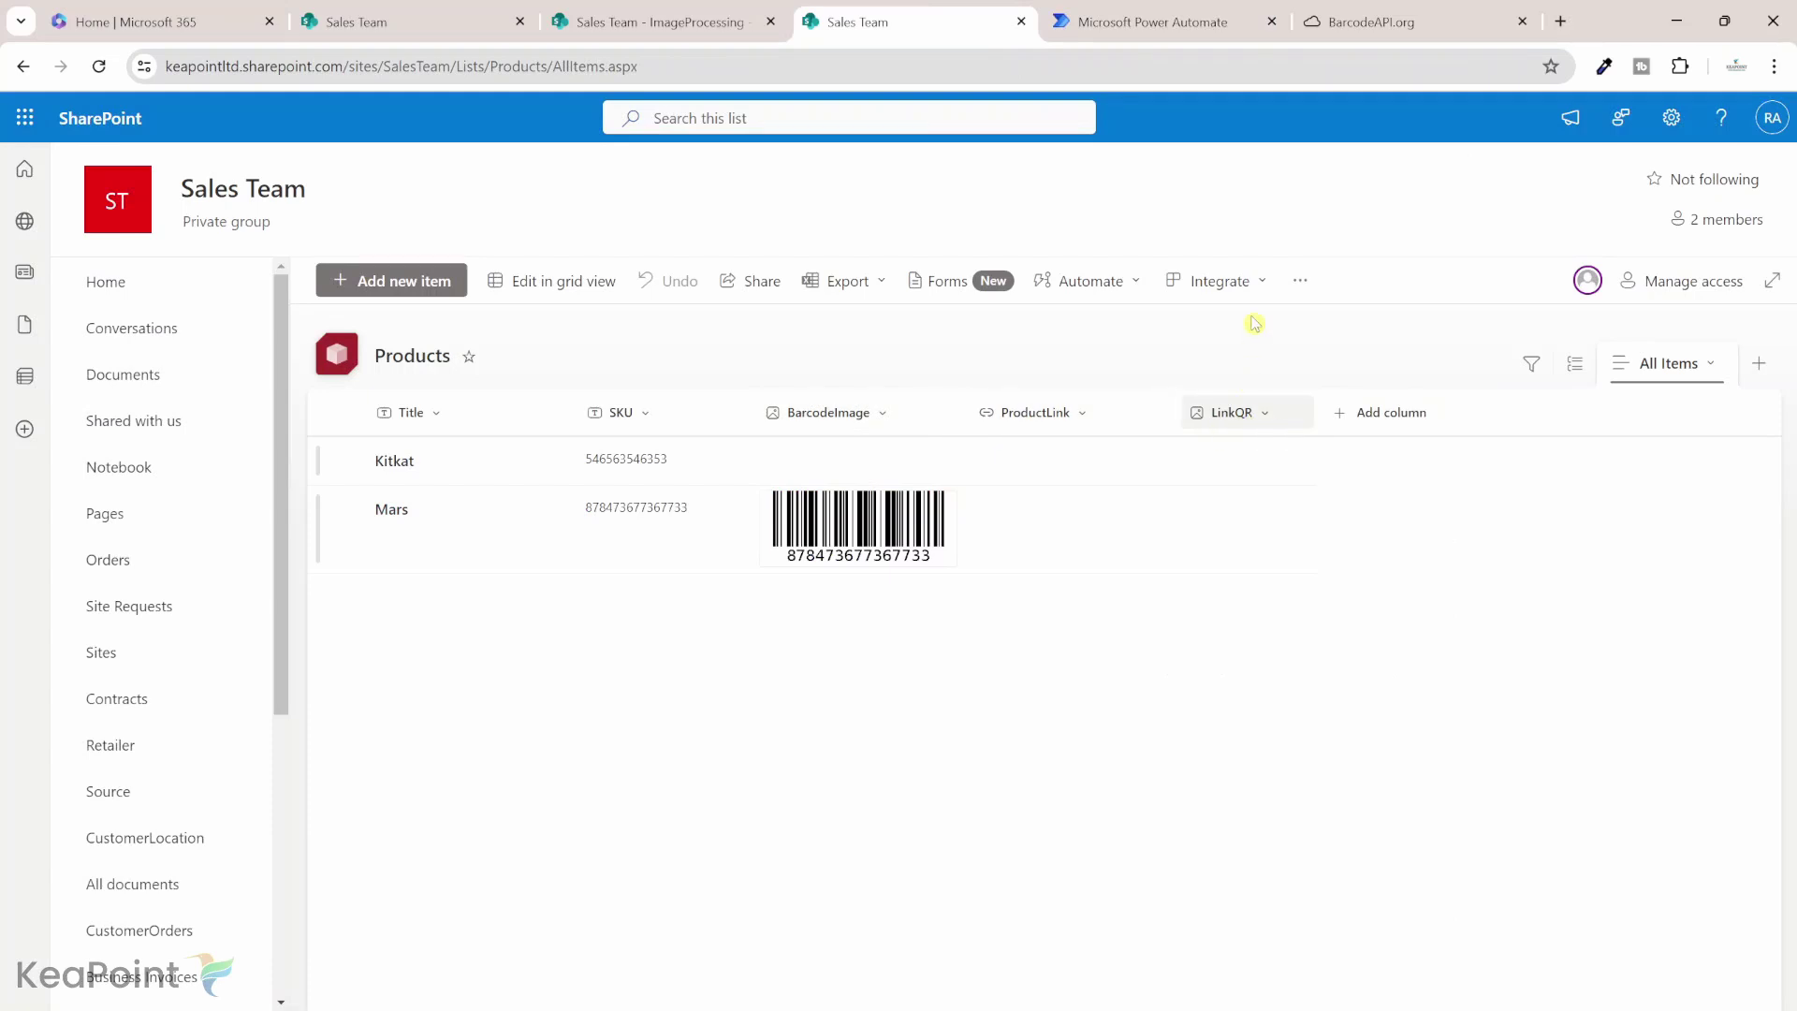
{"action": "left_click", "coordinate": [1156, 22]}
{"action": "double_click", "coordinate": [56, 843]}
{"action": "type", "text": "LinkQR"}
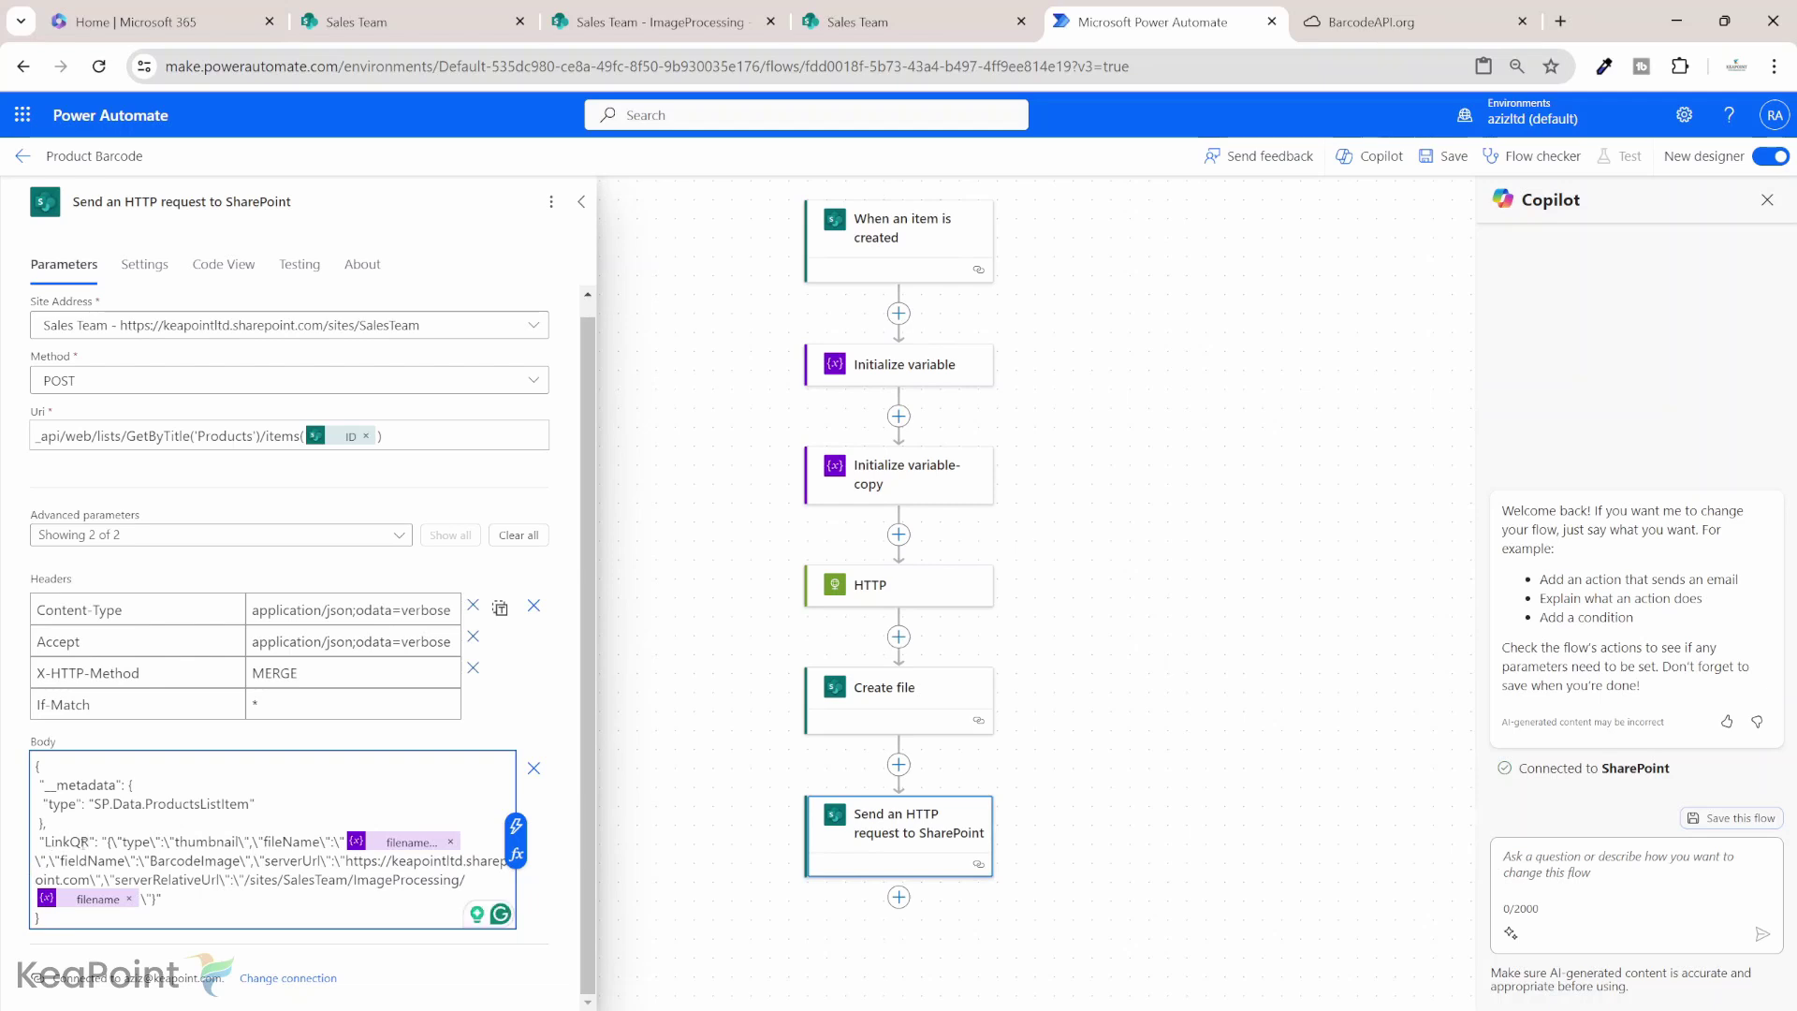
{"action": "double_click", "coordinate": [194, 860]}
{"action": "type", "text": "LinkQR"}
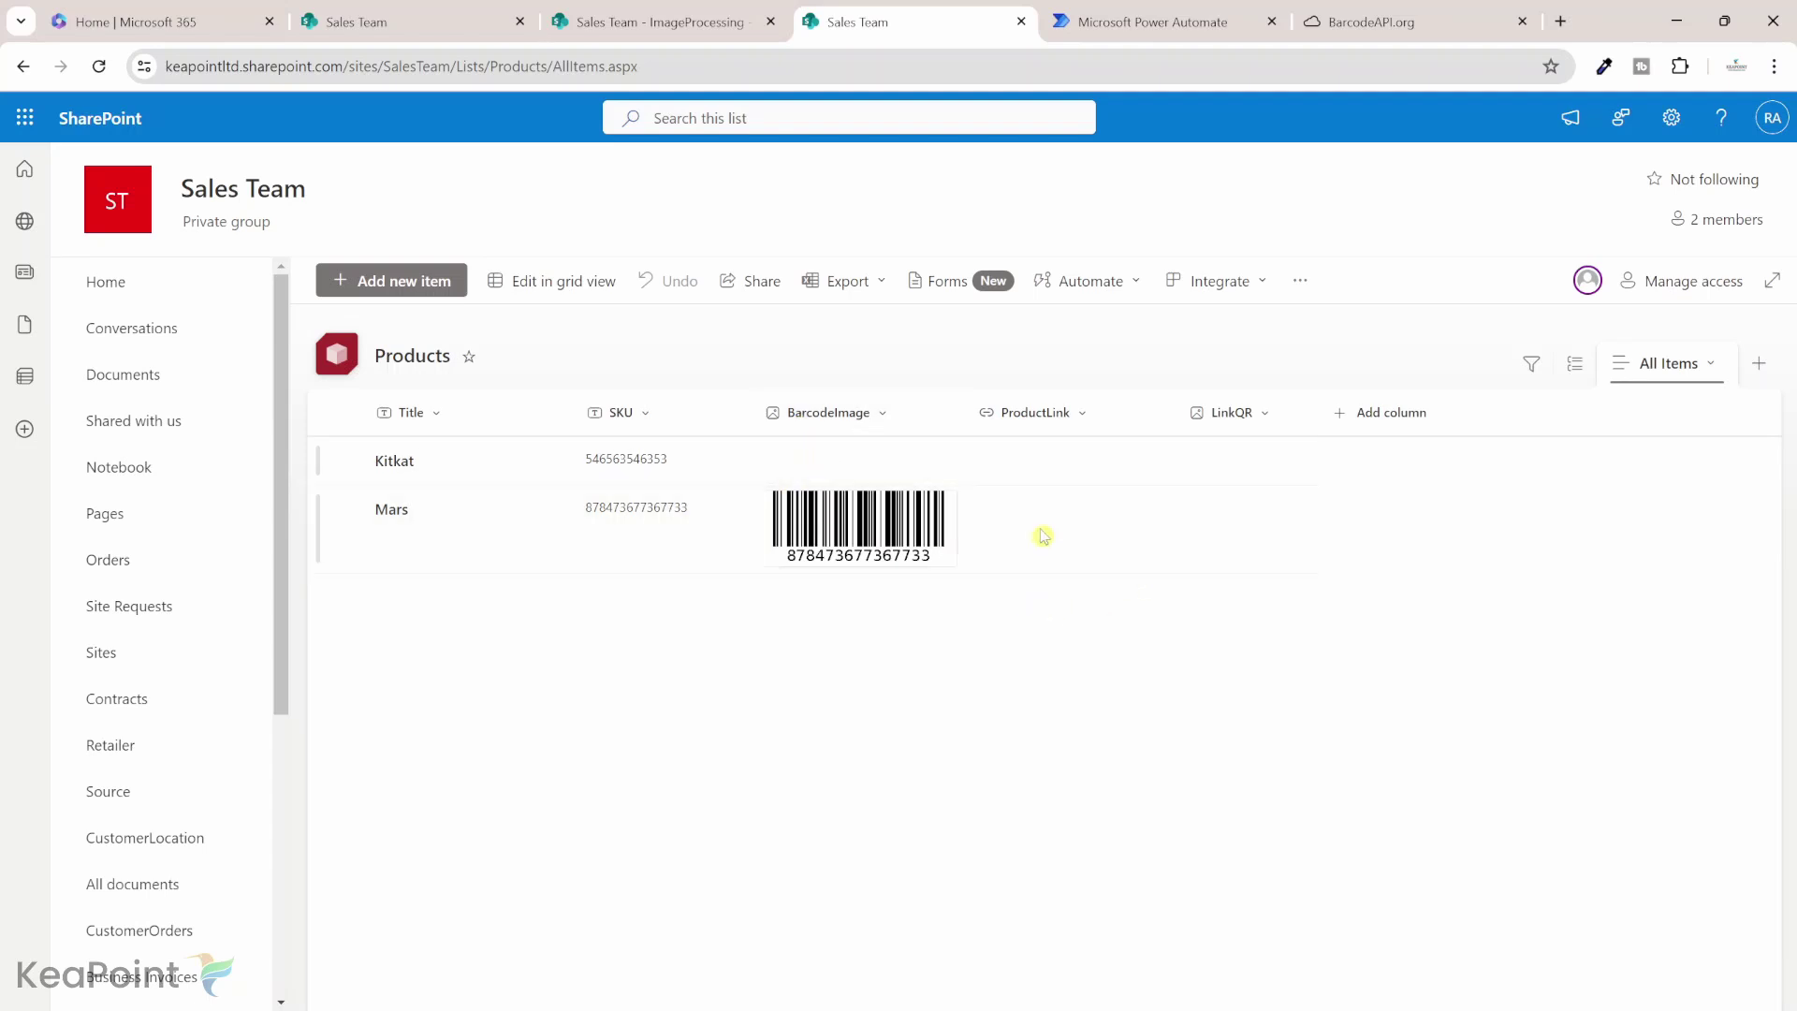
{"action": "left_click", "coordinate": [389, 282]}
{"action": "type", "text": "Kinder"}
{"action": "left_click", "coordinate": [465, 404]}
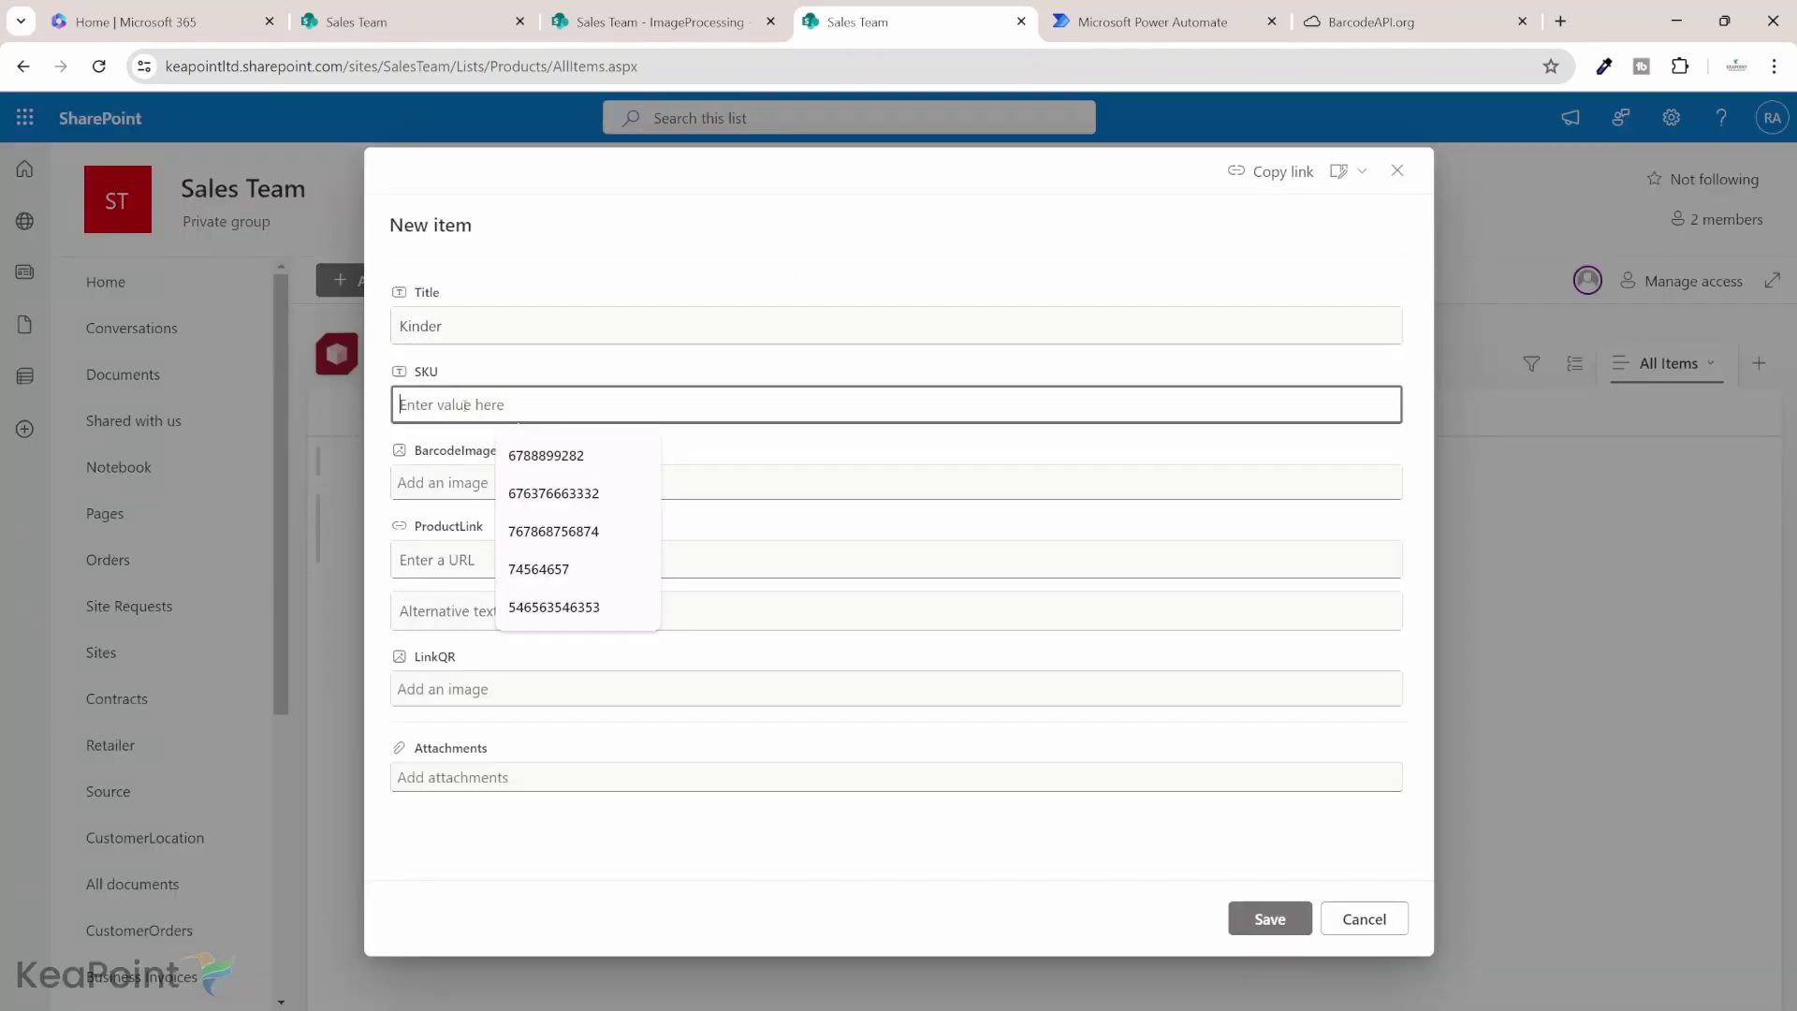
{"action": "left_click", "coordinate": [470, 816]}
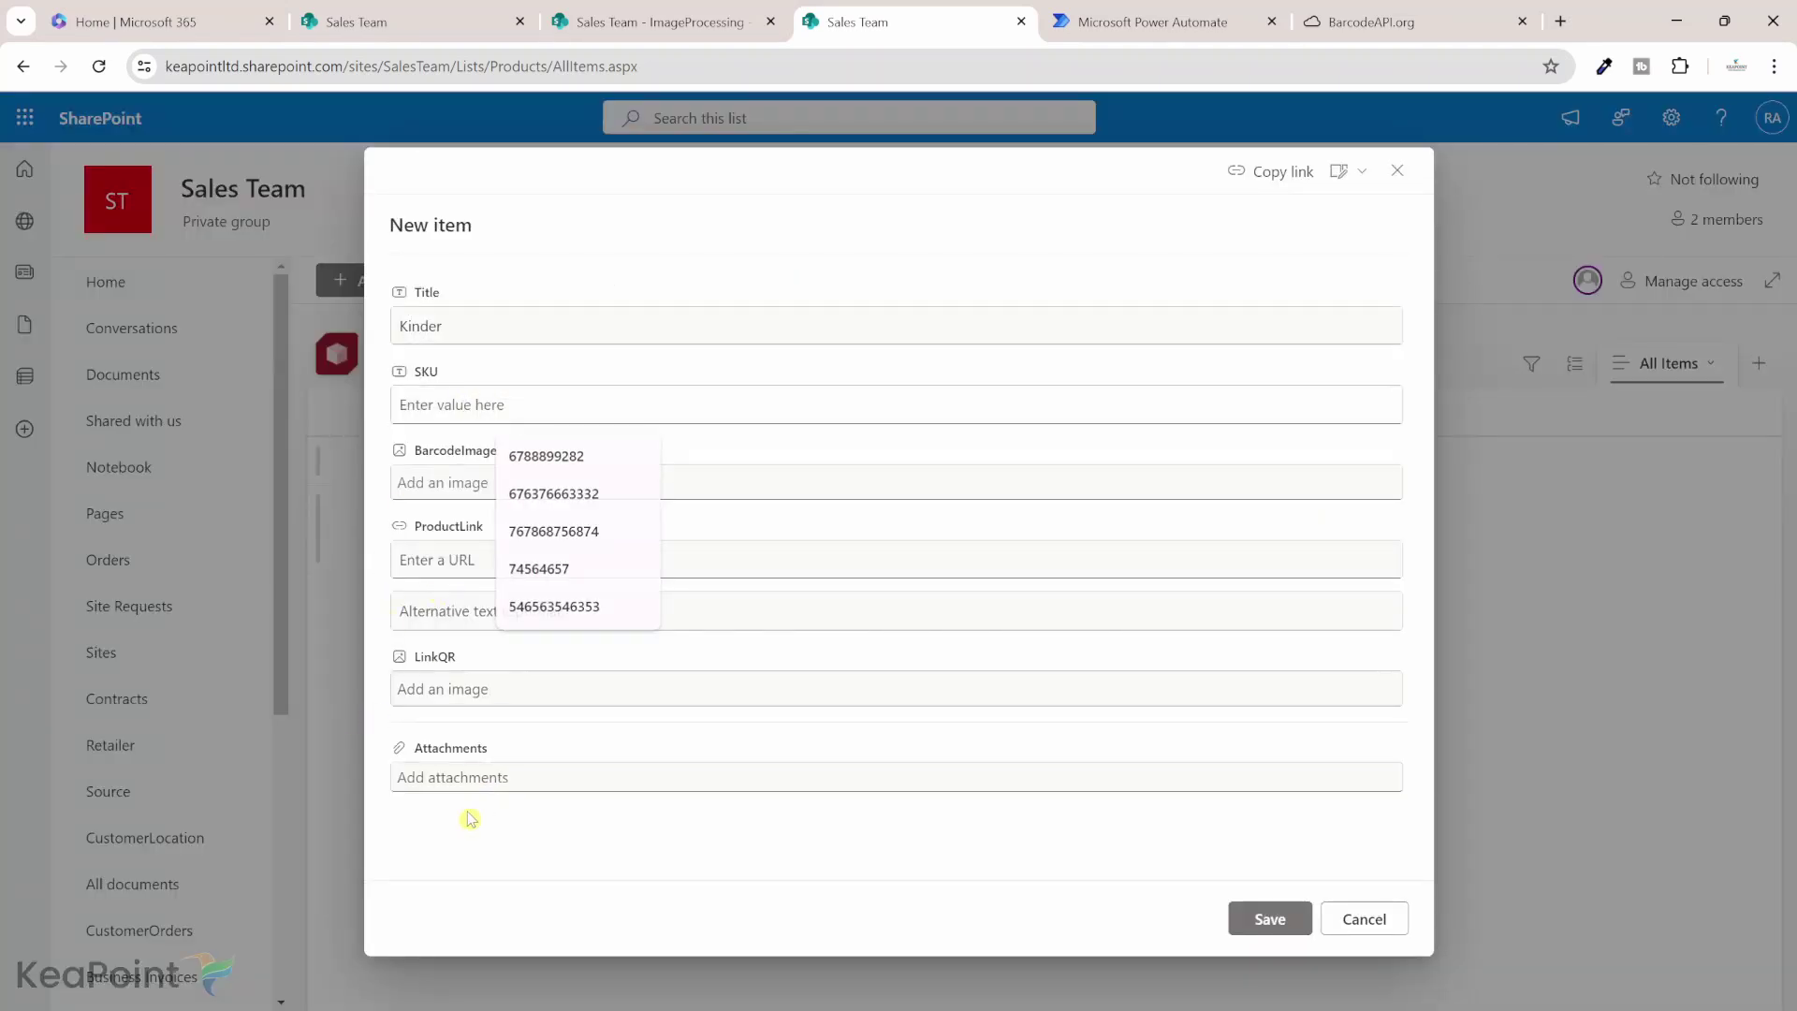
{"action": "left_click", "coordinate": [481, 558]}
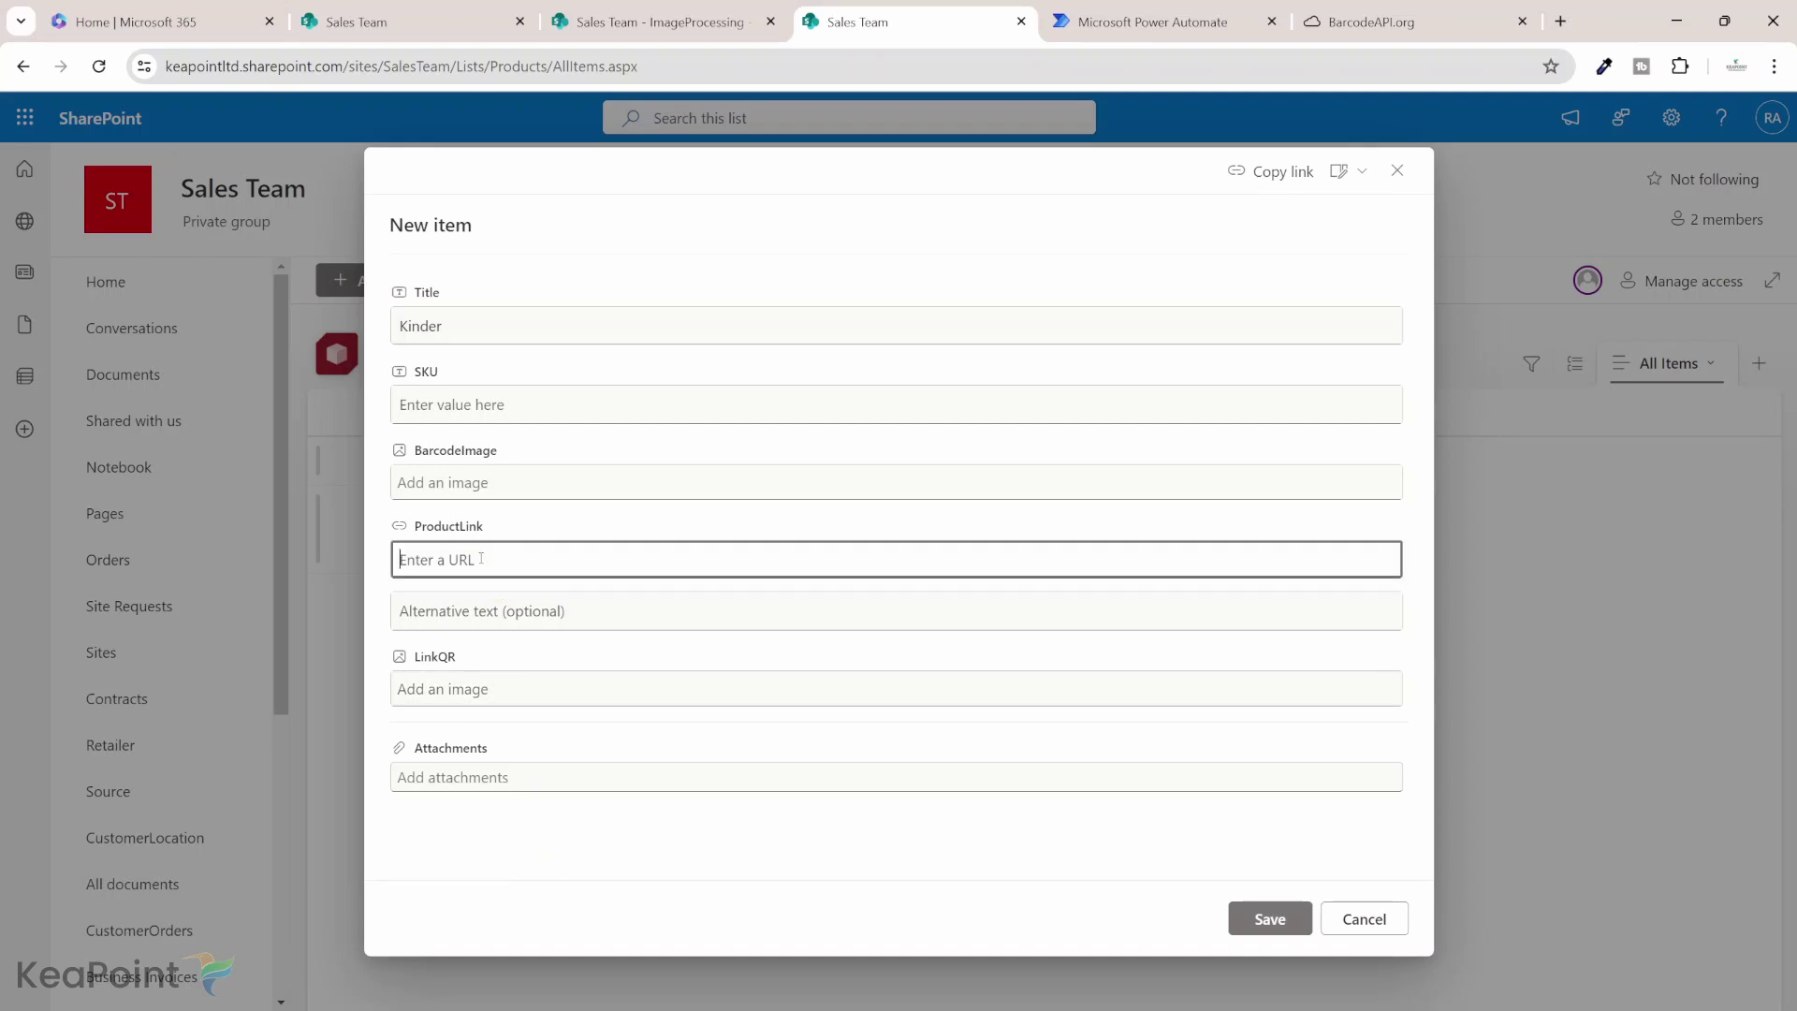
{"action": "type", "text": "https://kinder.com"}
{"action": "left_click", "coordinate": [1258, 920]}
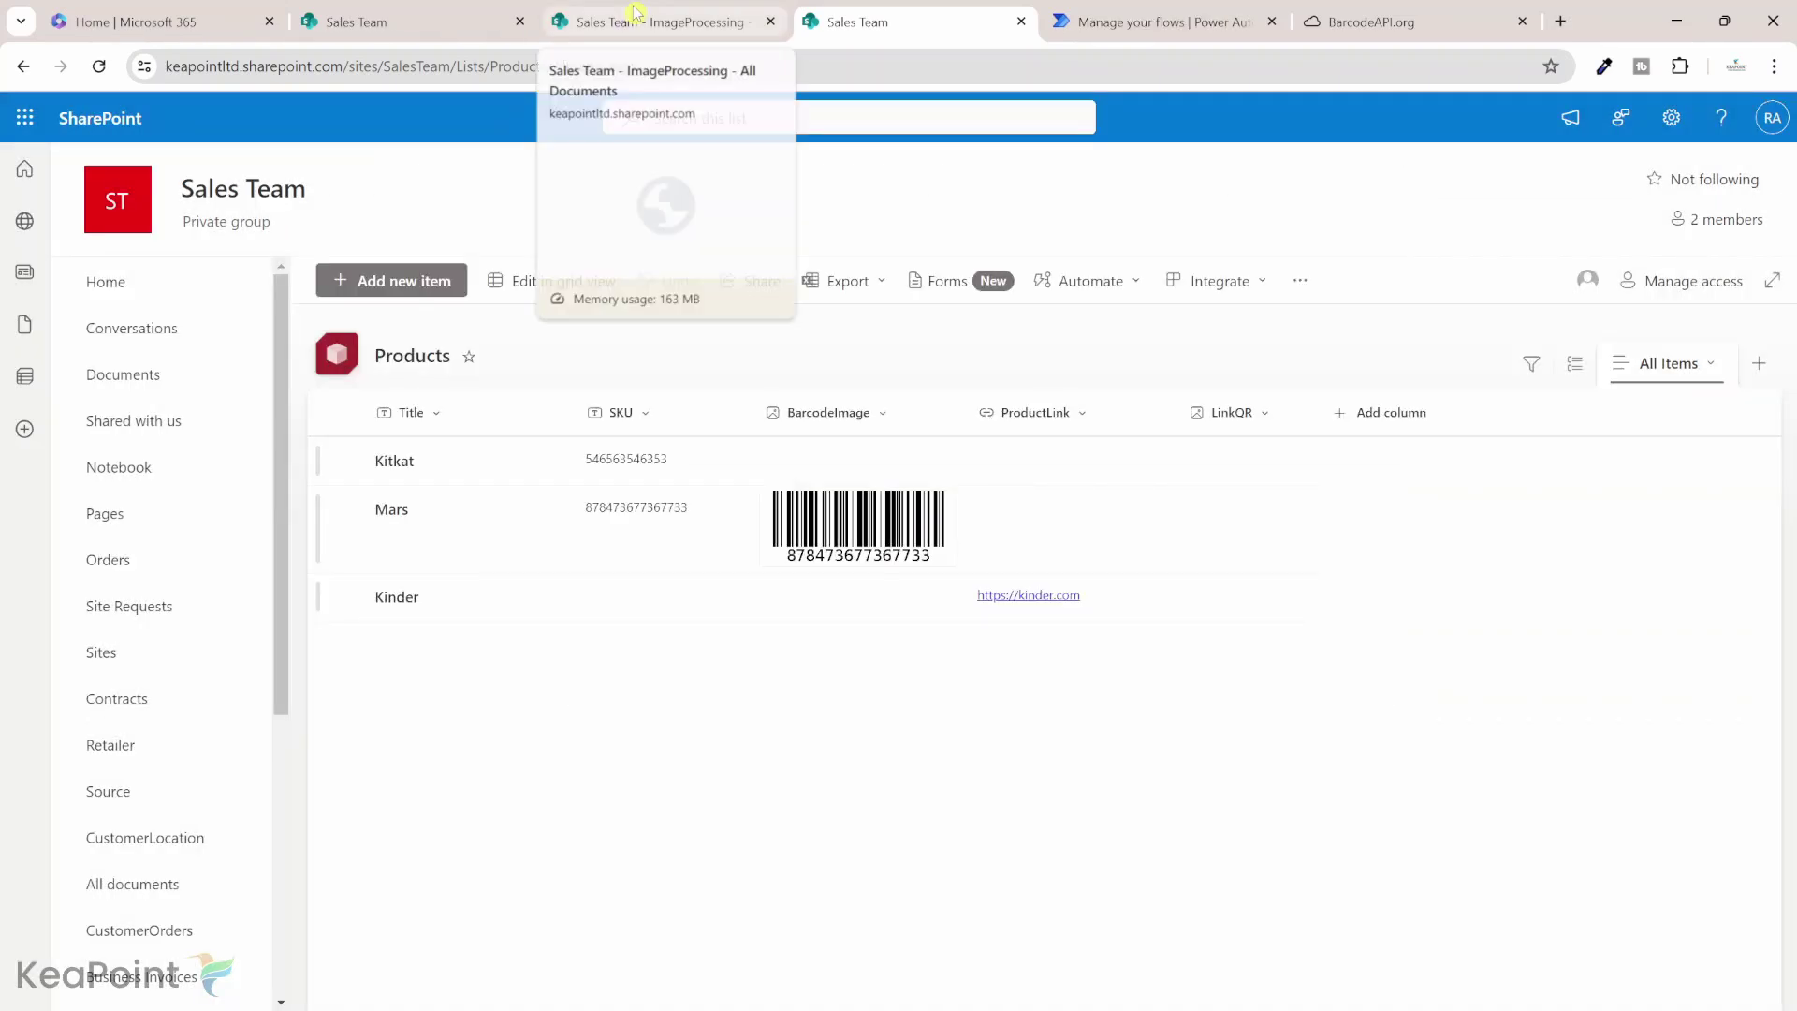
Step: Preview 12_barcode.png in the ImageProcessing library and refresh the Products list to check Kinder's LinkQR column
{"action": "left_click", "coordinate": [656, 21]}
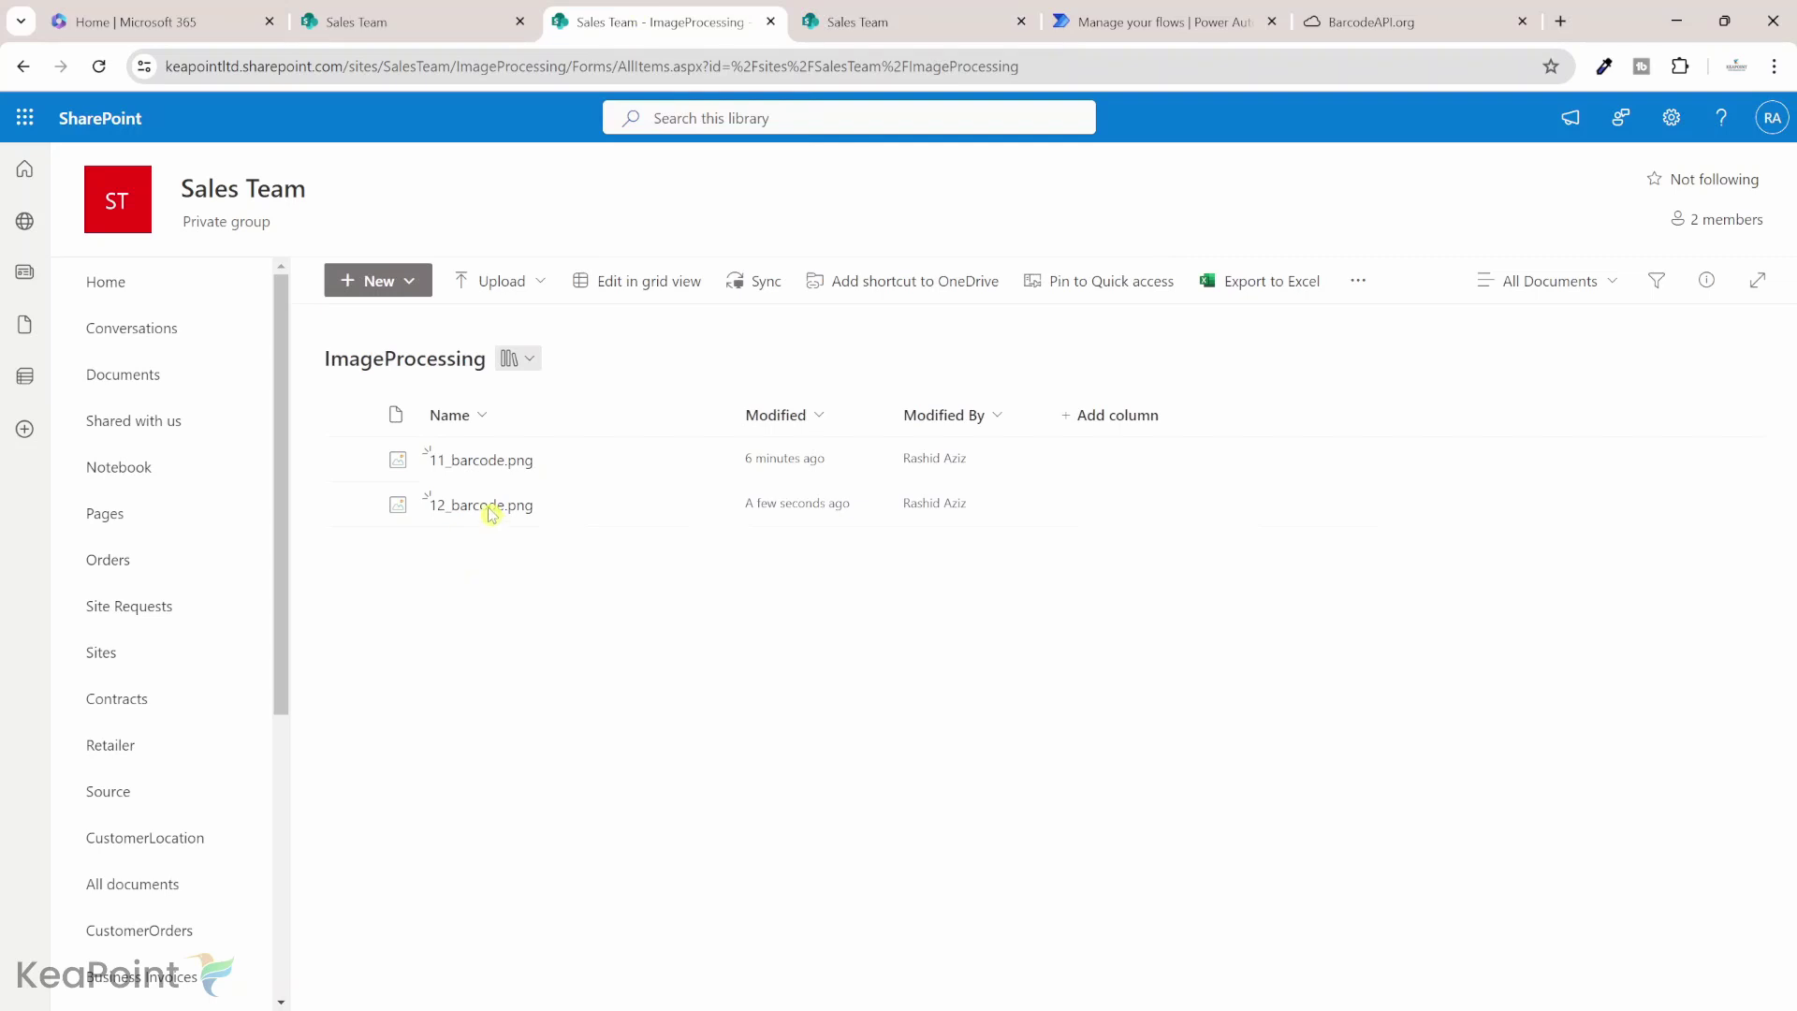
{"action": "mouse_move", "coordinate": [480, 516]}
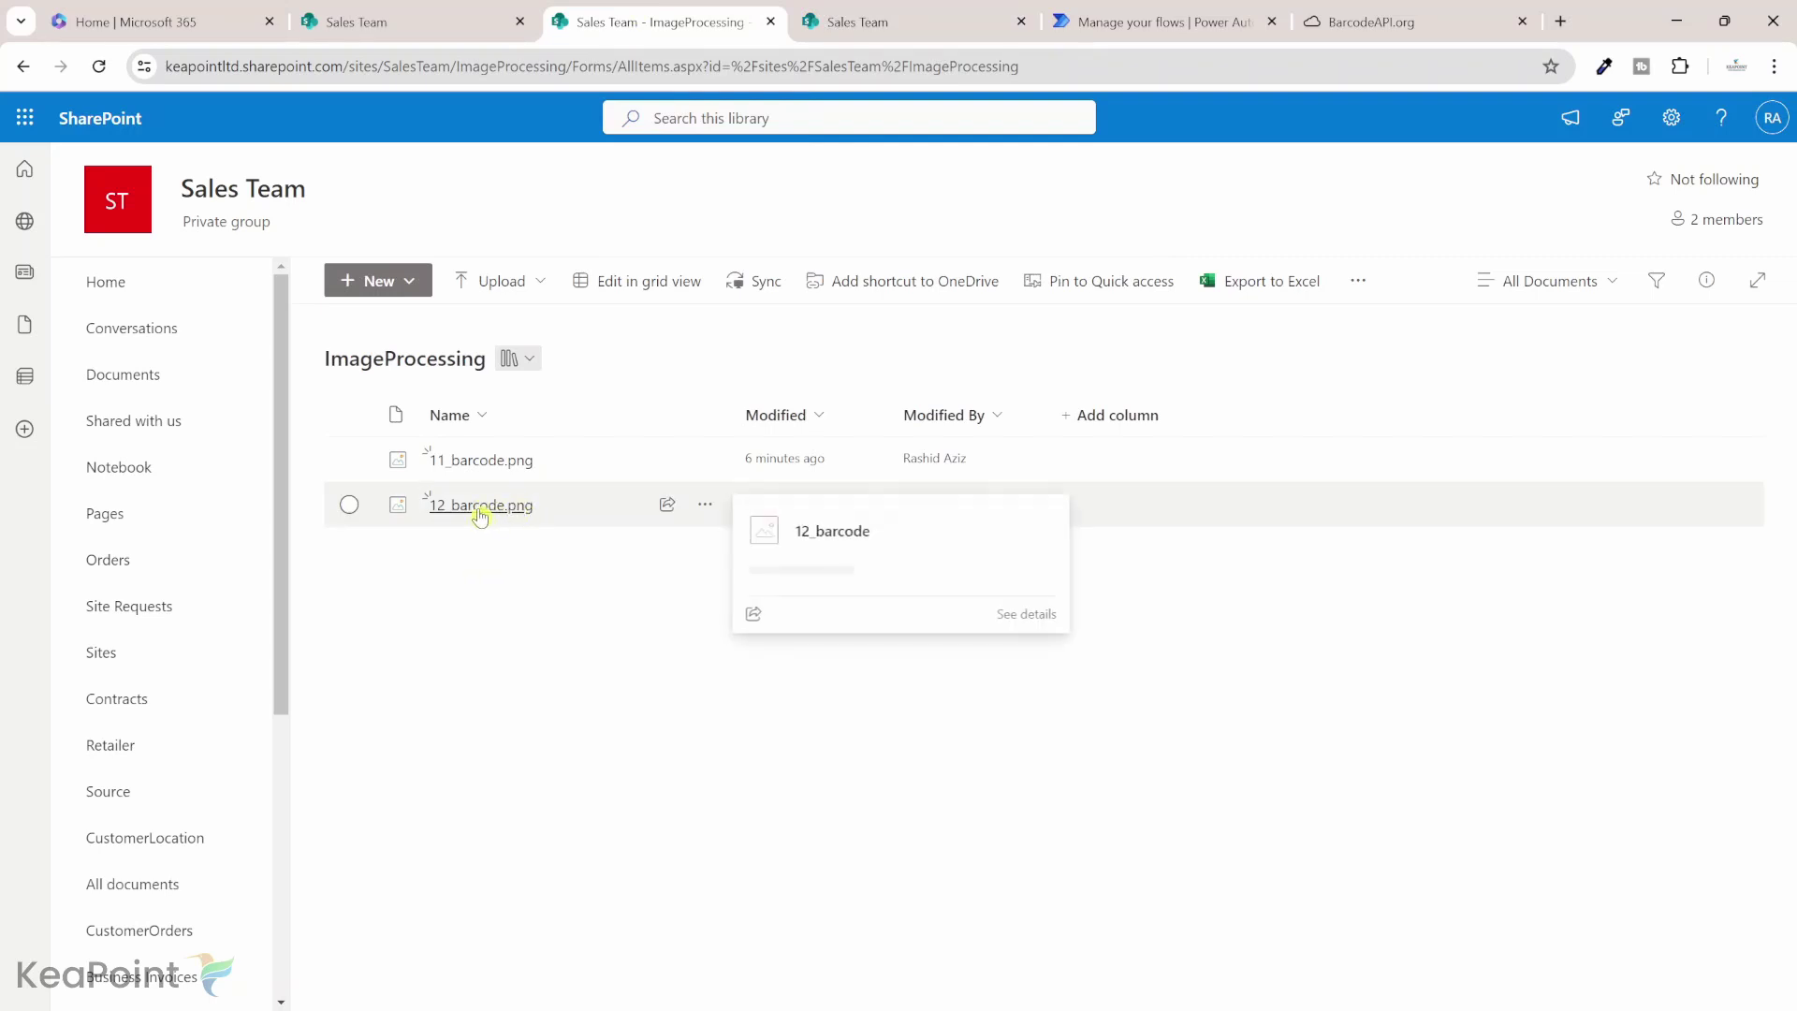
{"action": "left_click", "coordinate": [481, 510]}
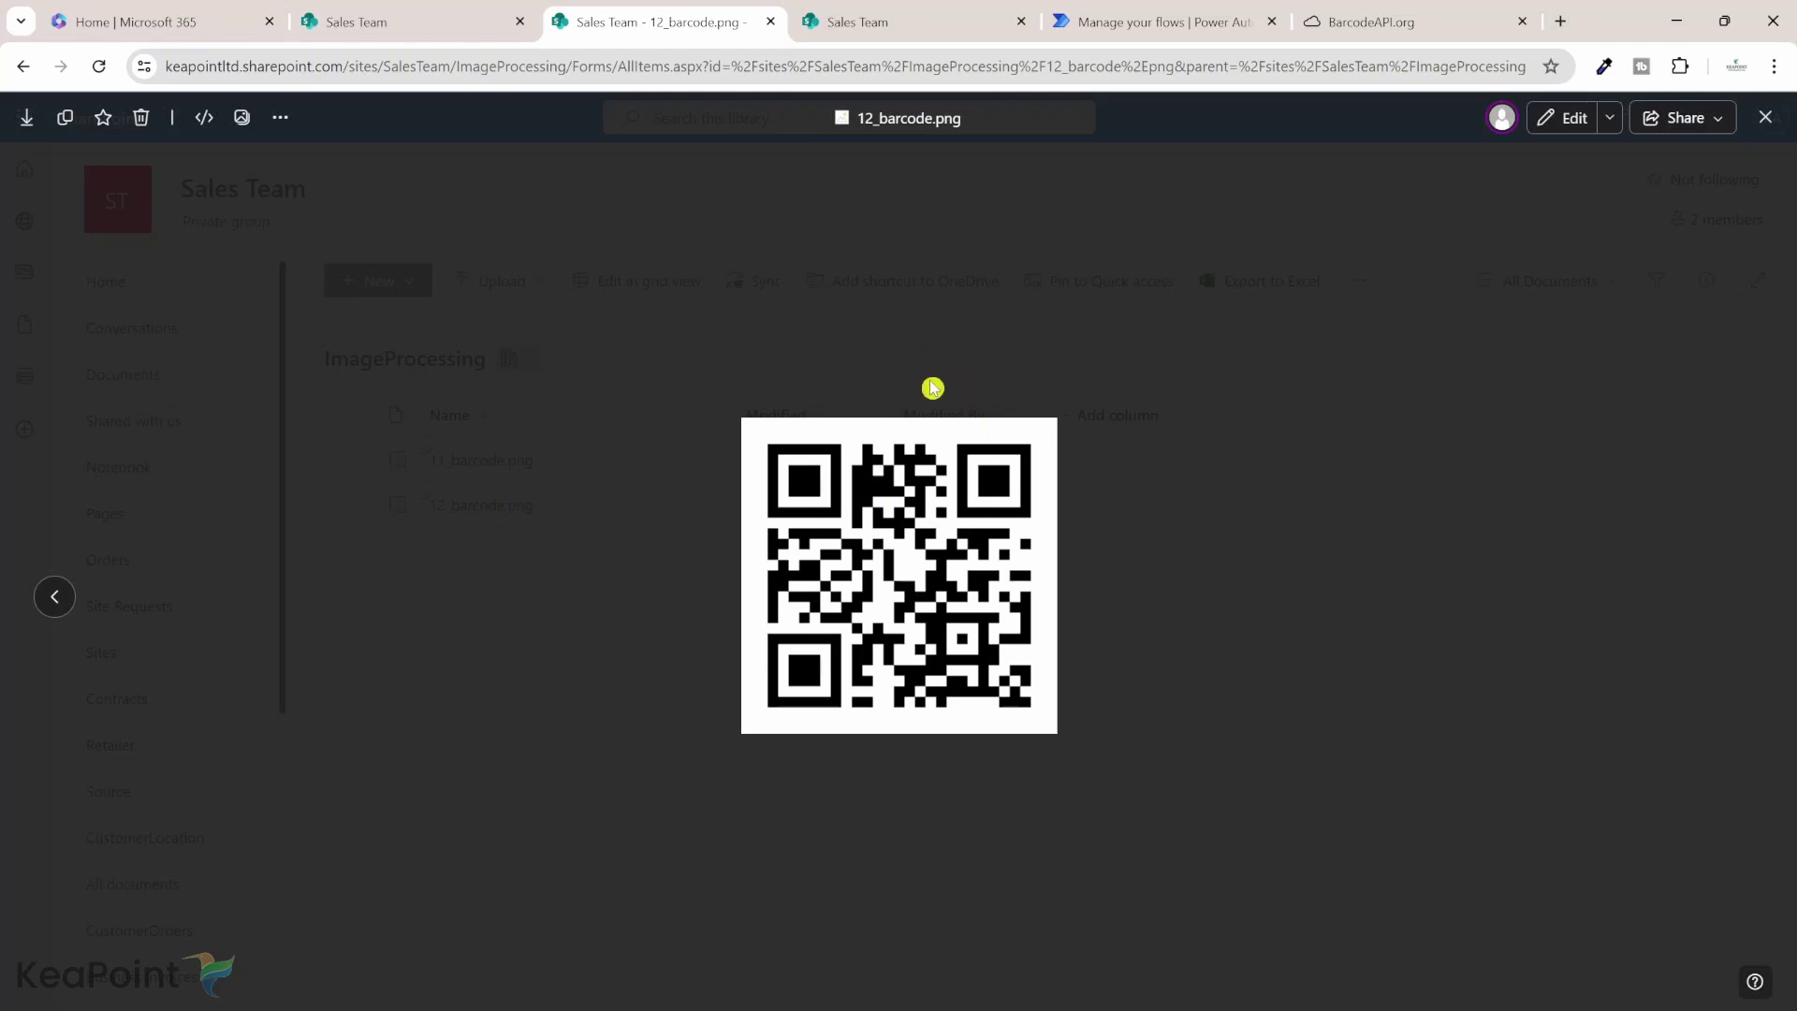
{"action": "left_click", "coordinate": [846, 19]}
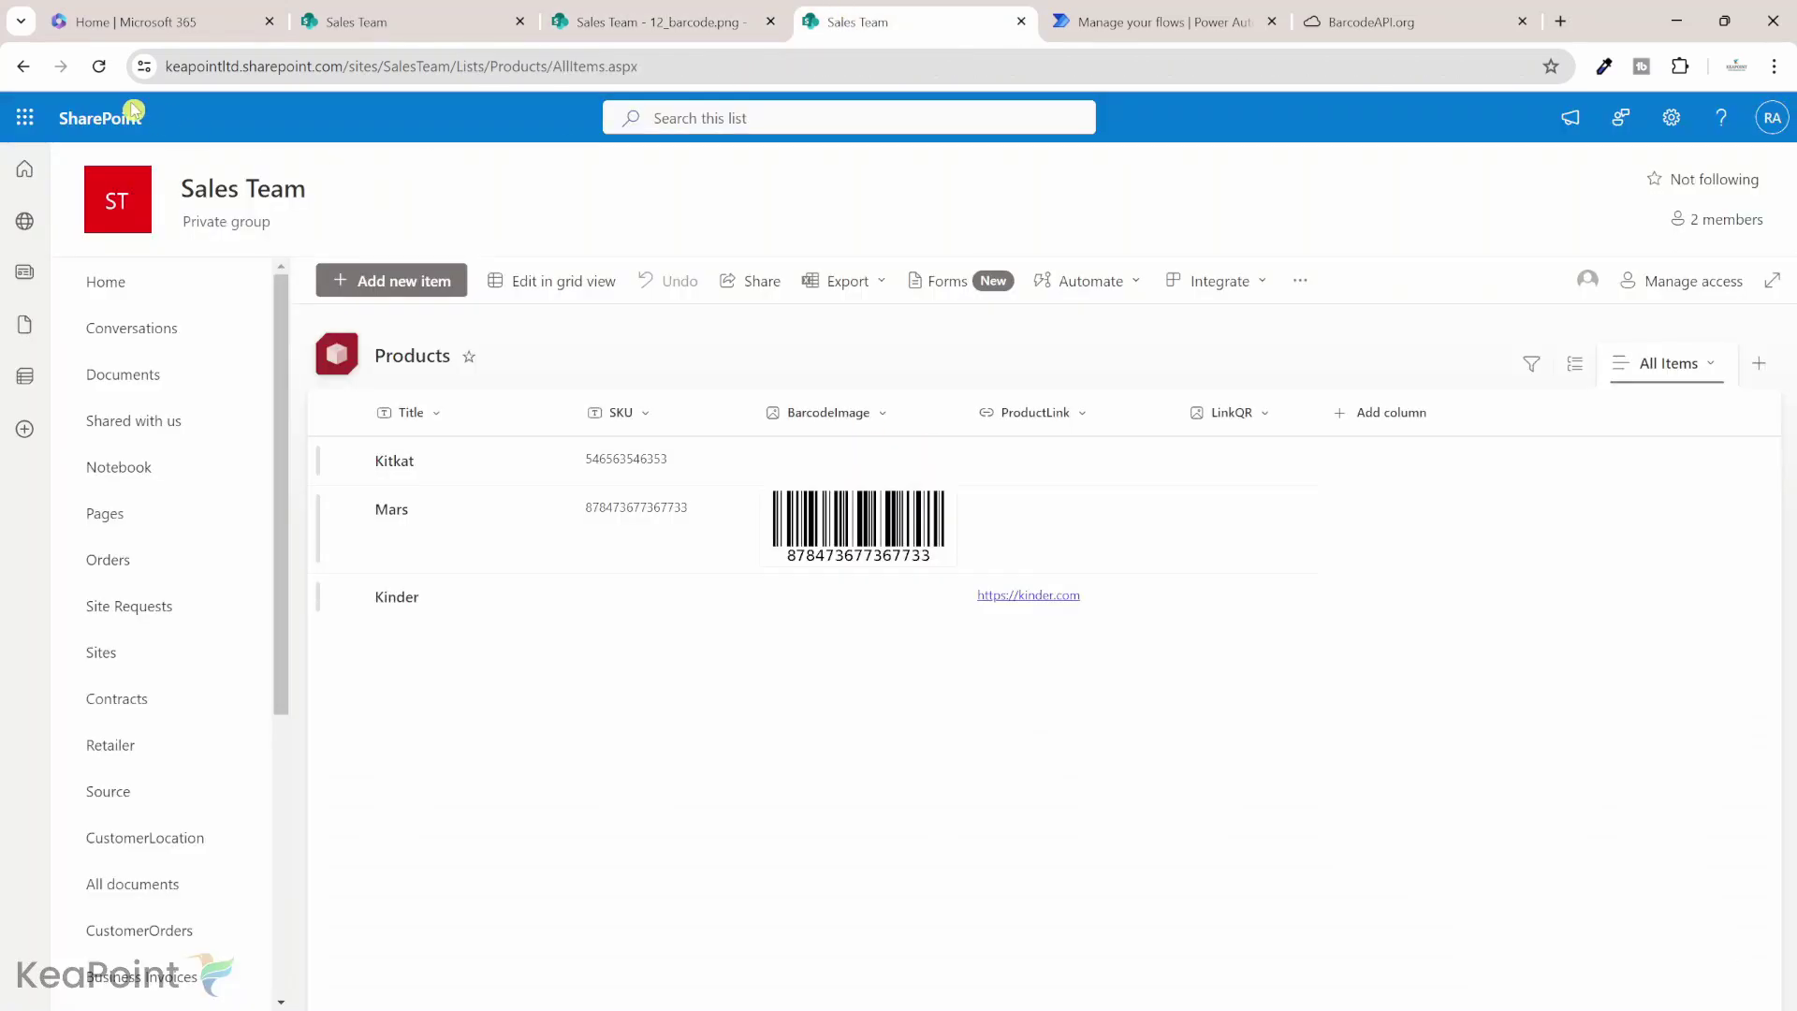
{"action": "left_click", "coordinate": [103, 73]}
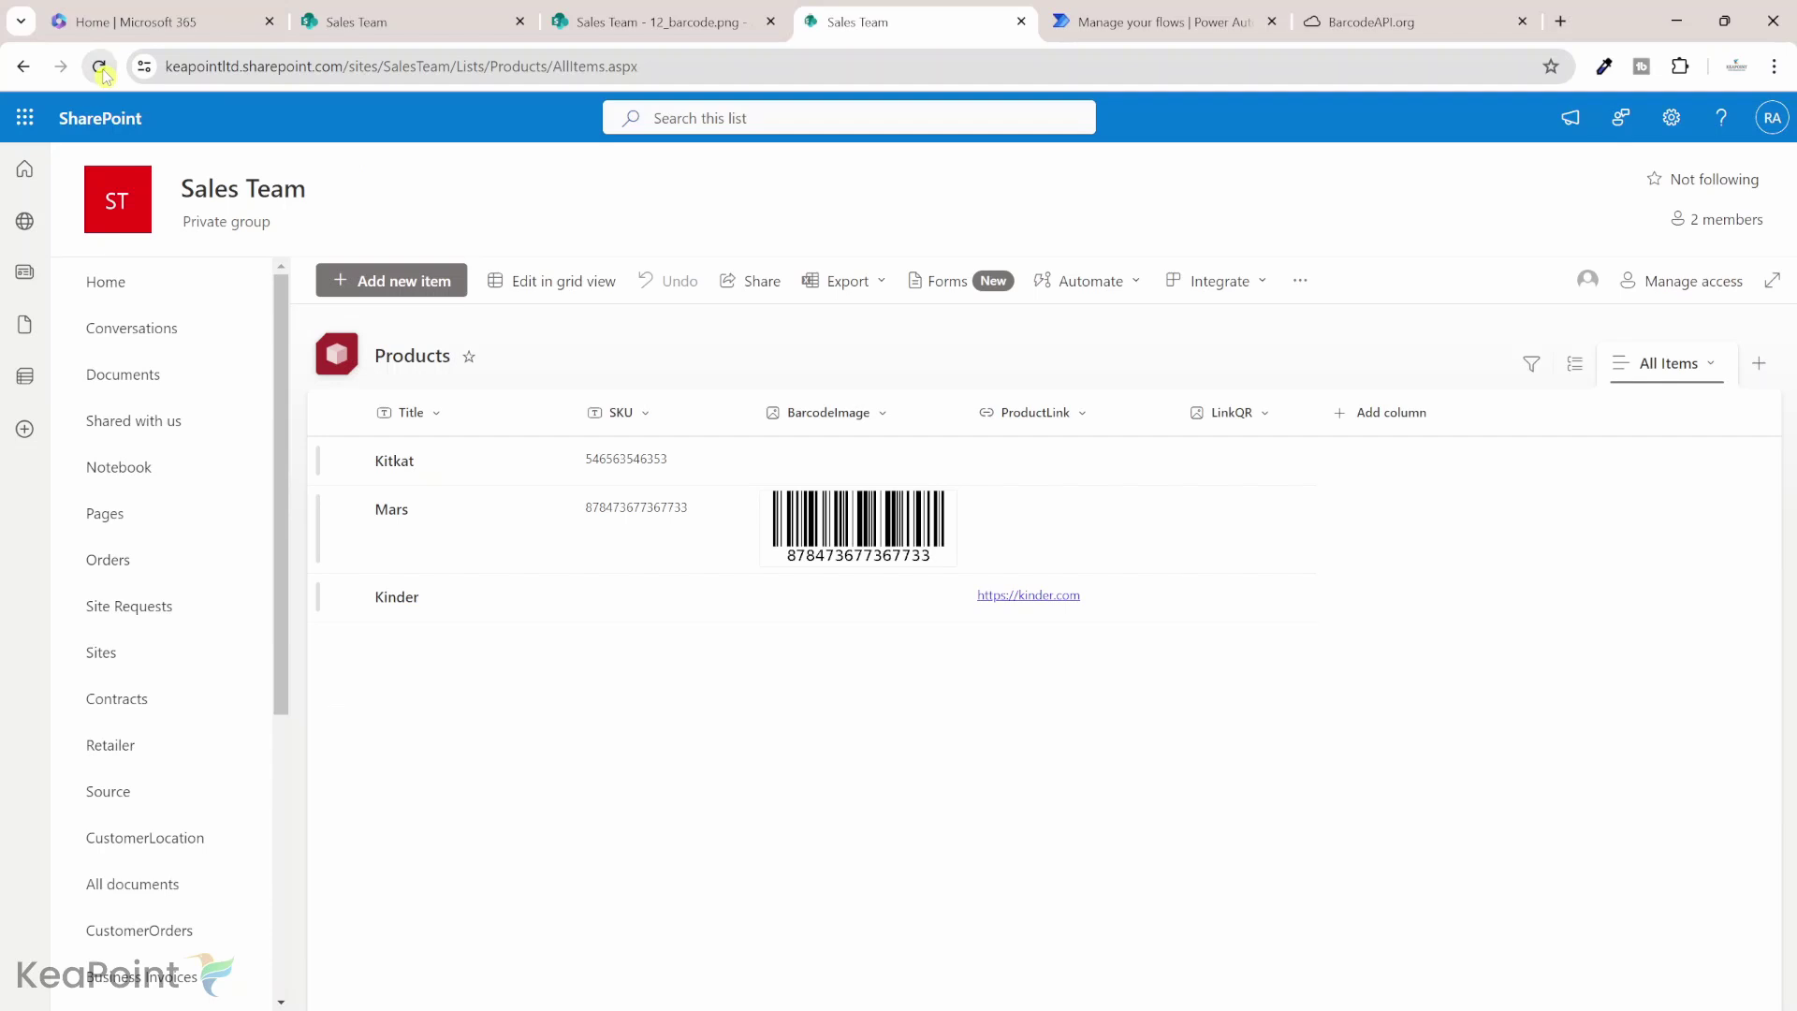